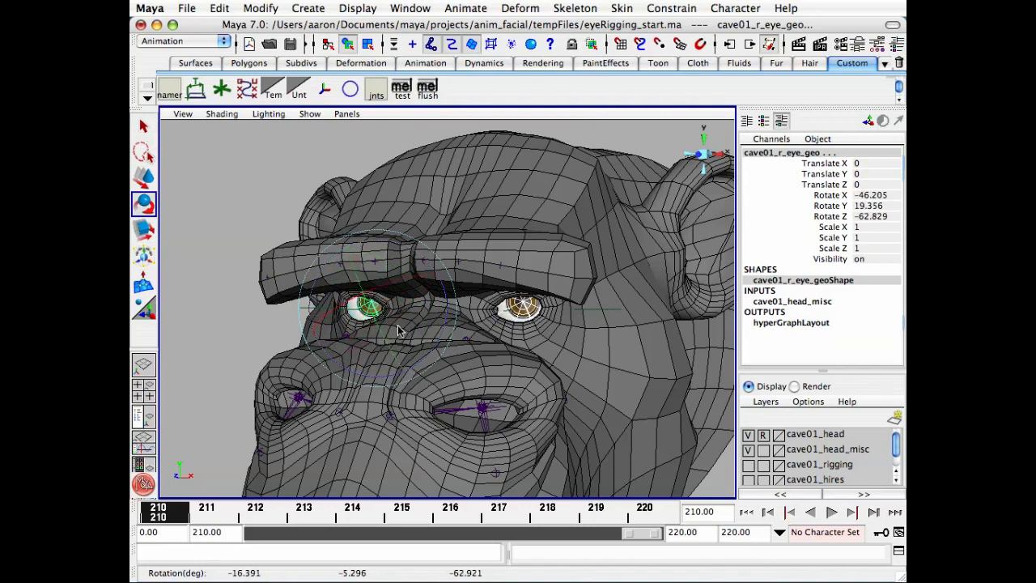
Step: Undo the test rotations on the eyeballs and clear the selection
{"action": "key", "text": "z"}
{"action": "mouse_move", "coordinate": [396, 314]}
{"action": "left_mouse_down"}
{"action": "mouse_move", "coordinate": [412, 312]}
{"action": "mouse_move", "coordinate": [396, 313]}
{"action": "left_mouse_up"}
{"action": "key", "text": "z"}
{"action": "key", "text": "q"}
{"action": "left_click", "coordinate": [239, 219]}
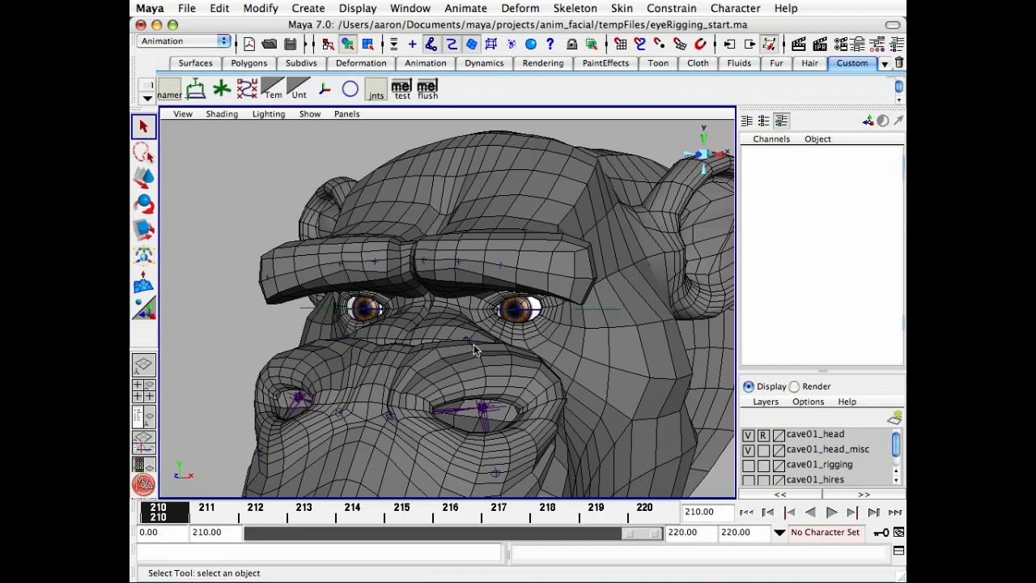
Step: Open the Hypergraph and hide the cave01_head layer to expose the eyeballs, keeping cave01_head_misc visible
{"action": "mouse_move", "coordinate": [480, 344]}
{"action": "right_mouse_down", "text": "alt"}
{"action": "mouse_move", "coordinate": [510, 339]}
{"action": "mouse_move", "coordinate": [468, 352]}
{"action": "right_mouse_up", "text": "alt"}
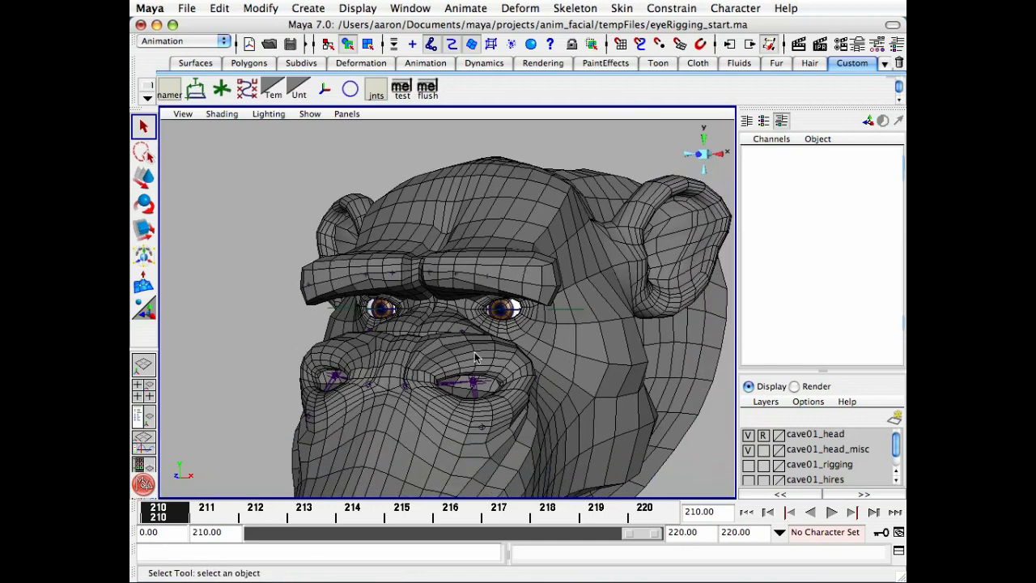
{"action": "key", "text": "ctrl+h"}
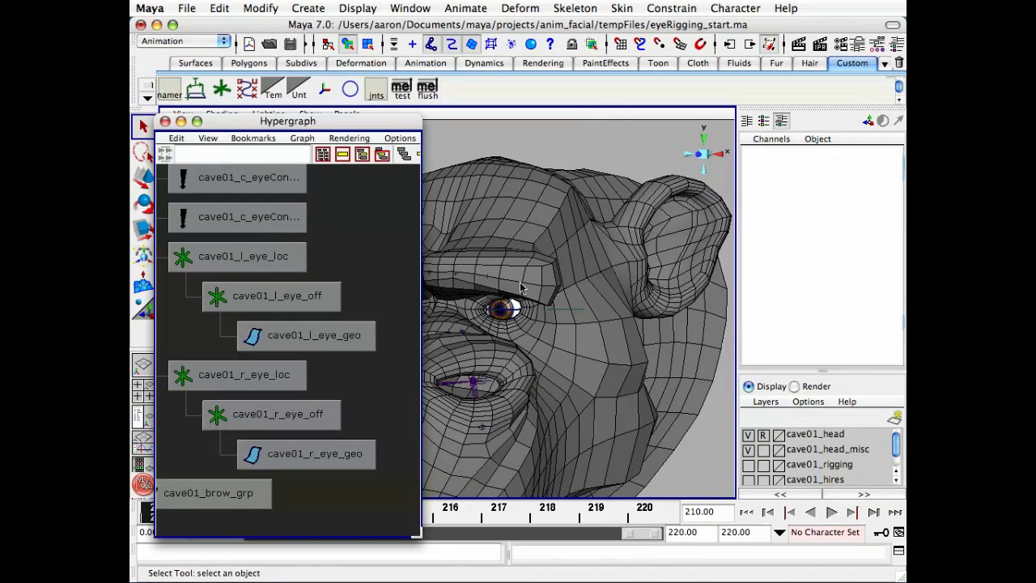
{"action": "middle_click_drag", "start_coordinate": [546, 301], "coordinate": [588, 292], "text": "alt"}
{"action": "left_click", "coordinate": [748, 435]}
{"action": "left_click", "coordinate": [749, 449]}
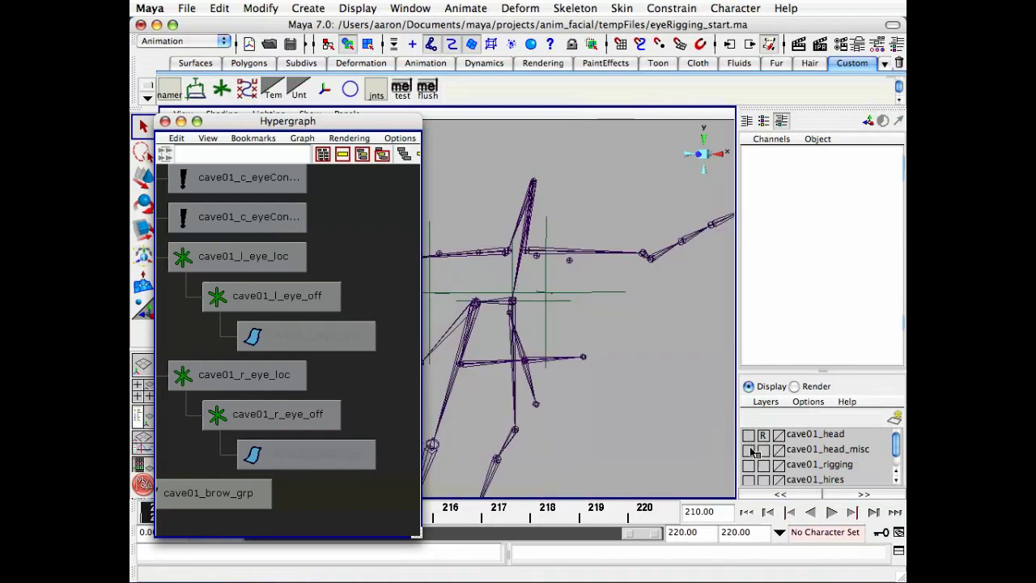
{"action": "left_click", "coordinate": [748, 448]}
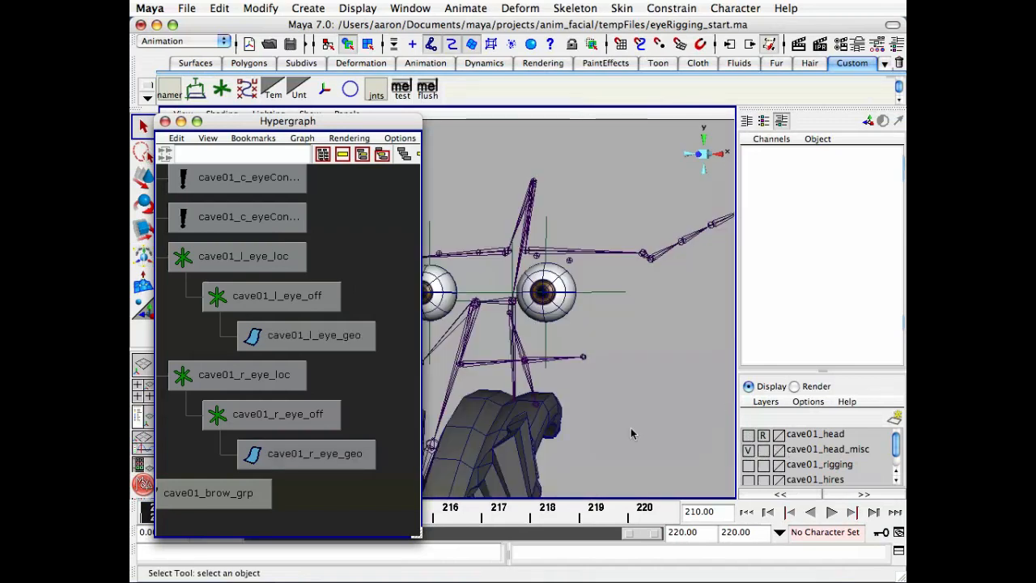
{"action": "middle_click_drag", "start_coordinate": [557, 409], "coordinate": [633, 406], "text": "alt"}
{"action": "left_click_drag", "start_coordinate": [633, 406], "coordinate": [647, 409], "text": "alt"}
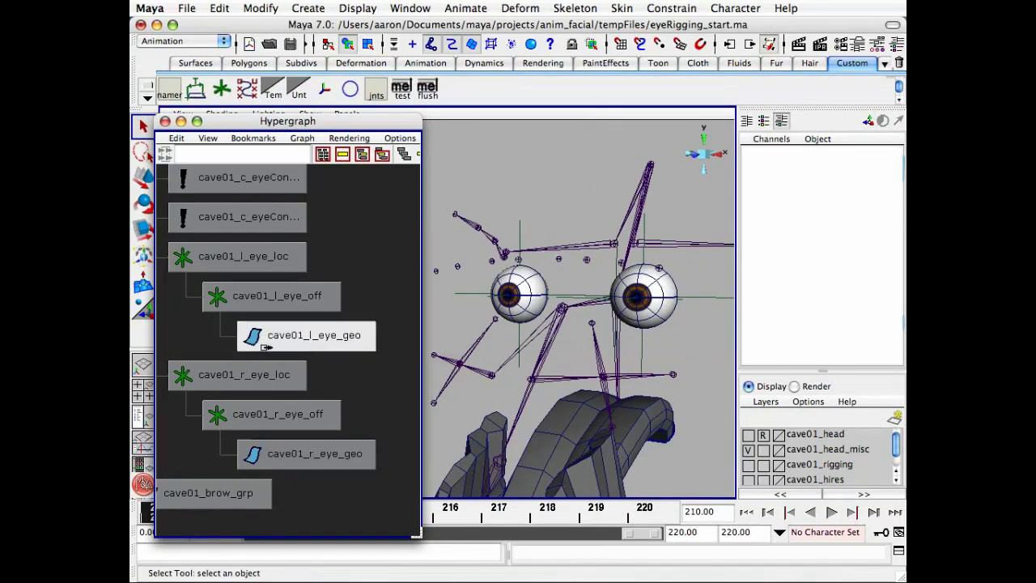
Step: Inspect the eye geometry, locator and offset nodes in the hierarchy, show the cave01_head layer again, and close the Hypergraph
{"action": "left_click", "coordinate": [356, 340]}
{"action": "left_click", "coordinate": [322, 453]}
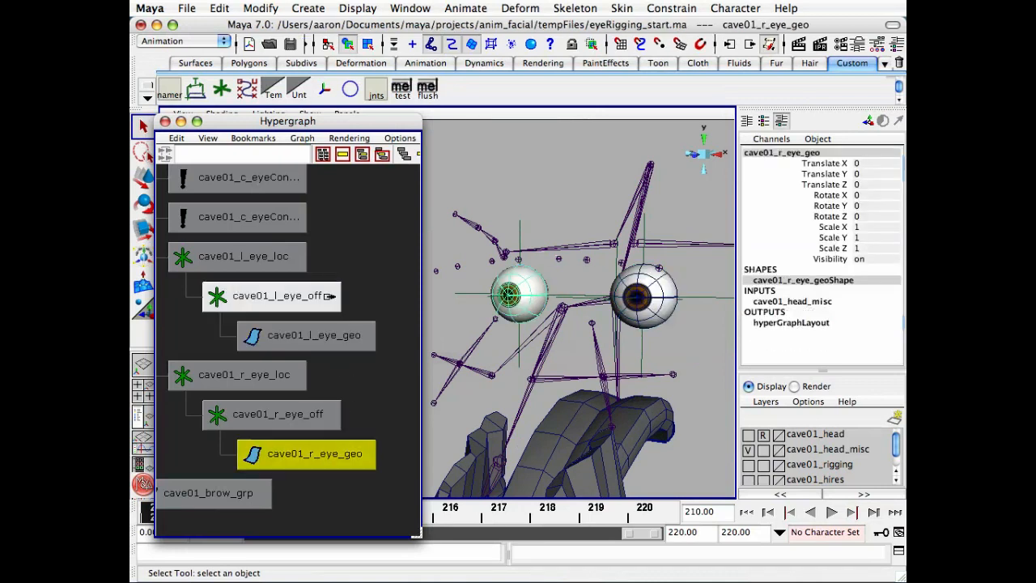
{"action": "left_click", "coordinate": [376, 293]}
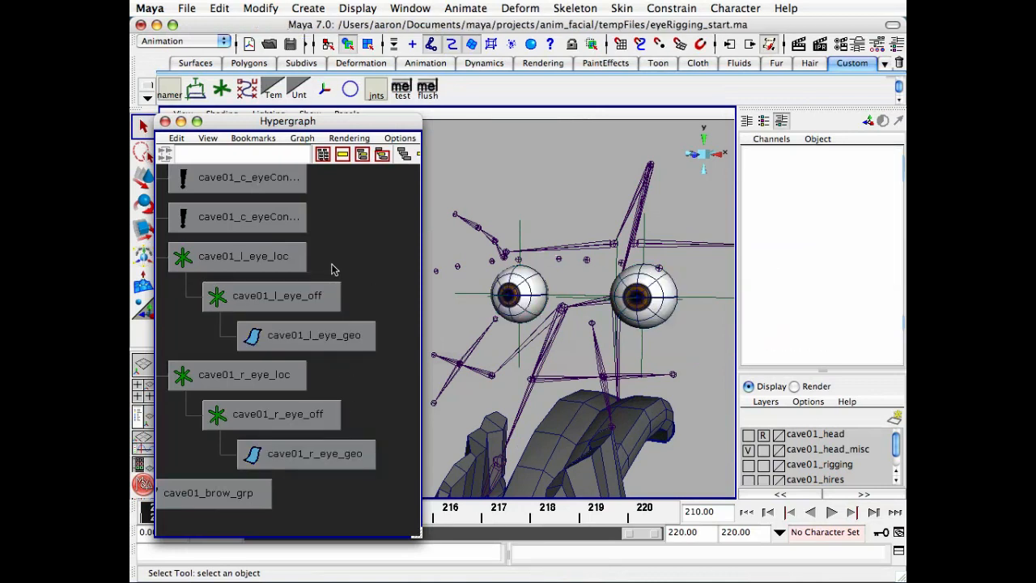
{"action": "left_click", "coordinate": [241, 261]}
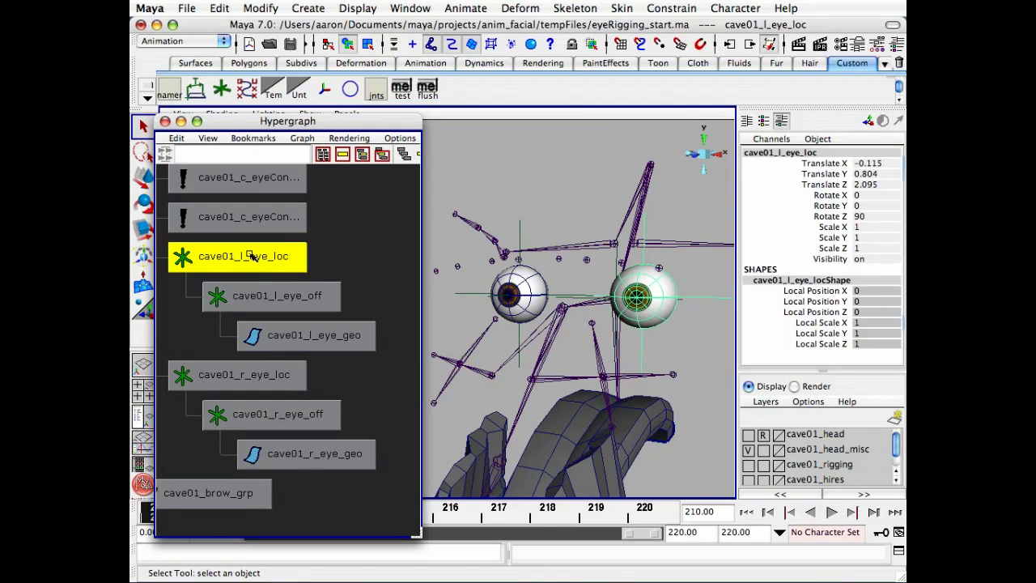
{"action": "left_click", "coordinate": [293, 297]}
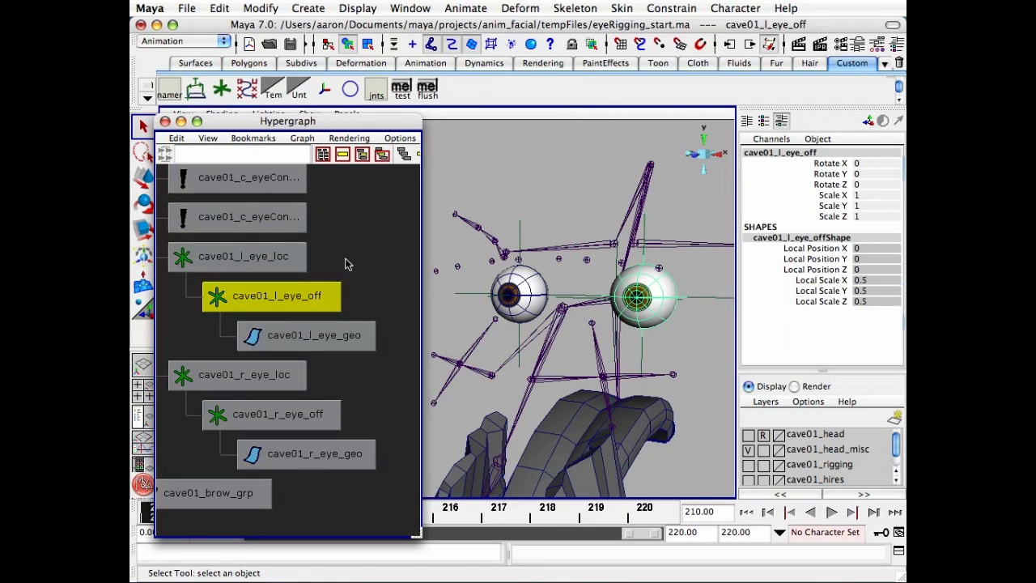
{"action": "left_click", "coordinate": [345, 264]}
{"action": "left_click", "coordinate": [749, 434]}
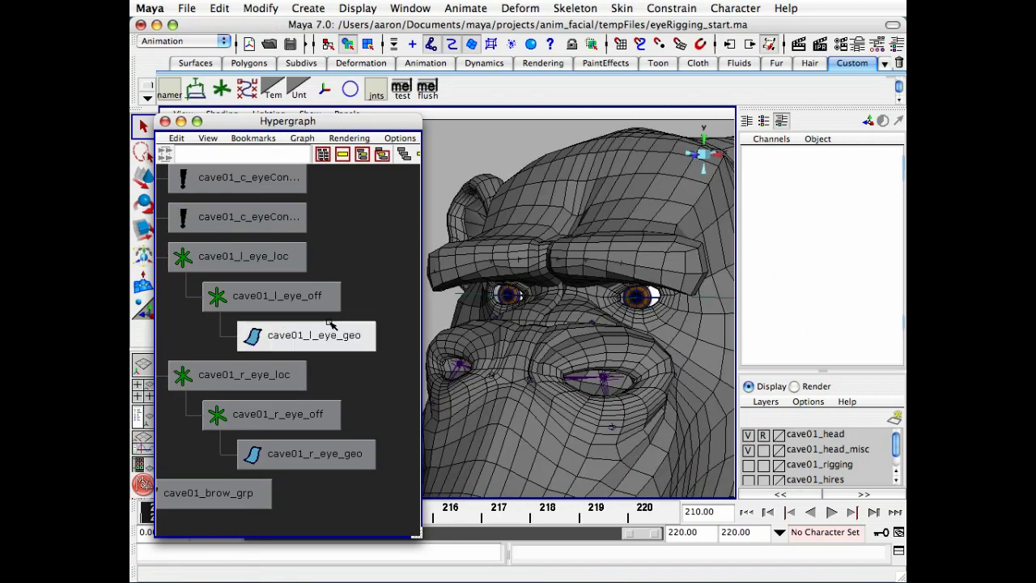
{"action": "scroll", "coordinate": [289, 321], "scroll_direction": "down", "scroll_amount": 2}
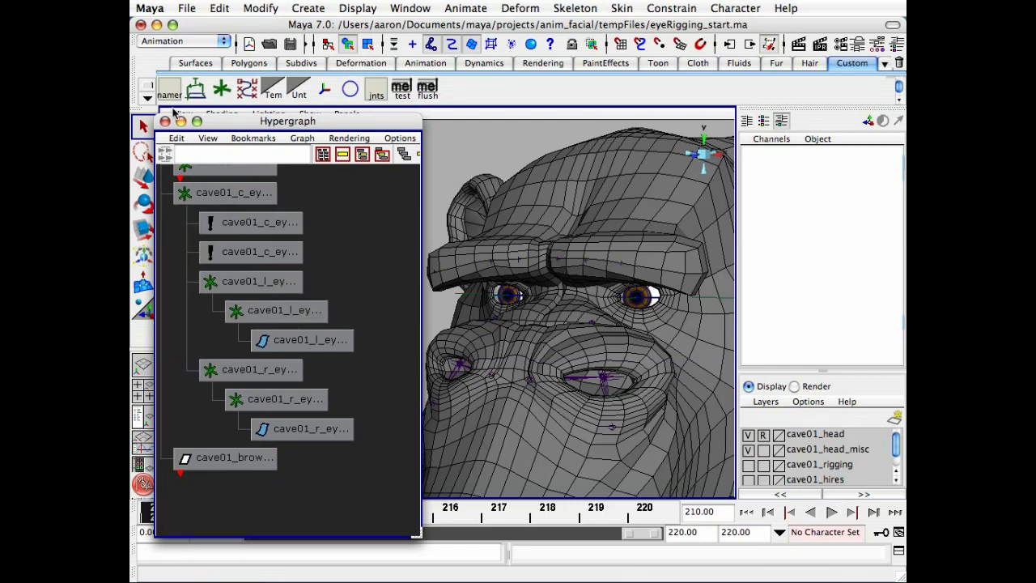
{"action": "left_click", "coordinate": [164, 122]}
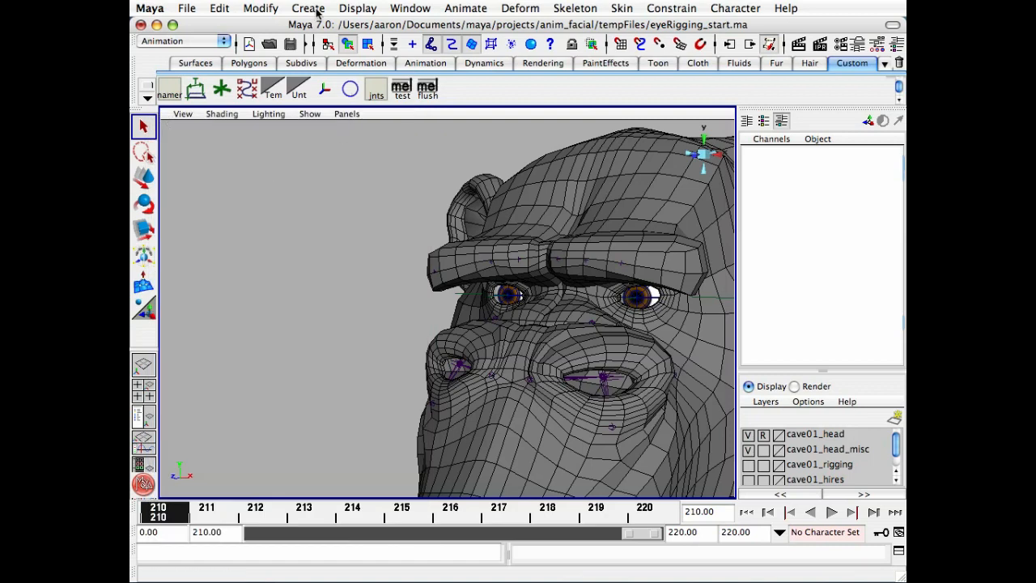
Step: Open the NURBS circle creation options and set the normal axis to Z
{"action": "left_click", "coordinate": [308, 8]}
{"action": "mouse_move", "coordinate": [441, 34]}
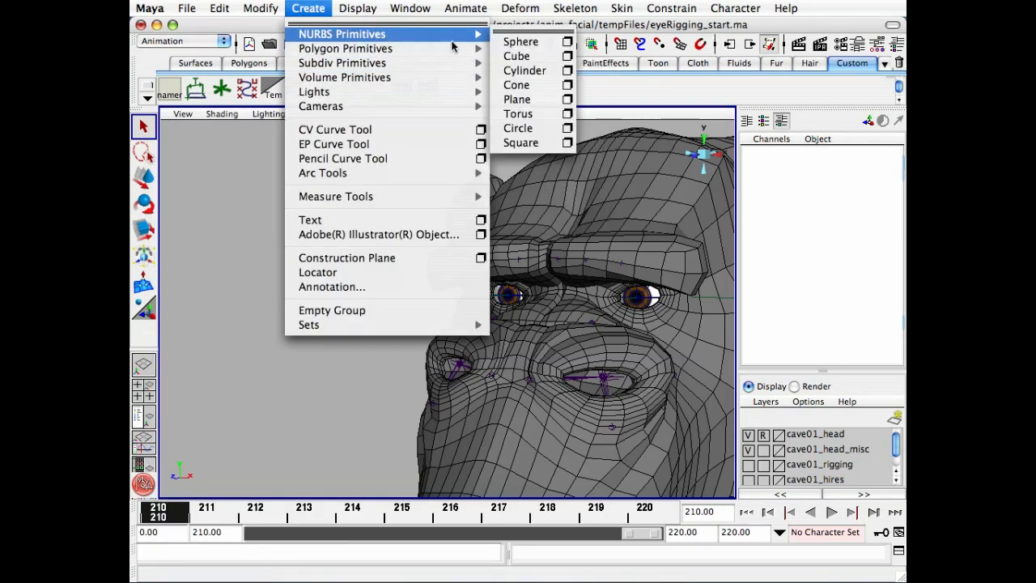
{"action": "left_click", "coordinate": [568, 128]}
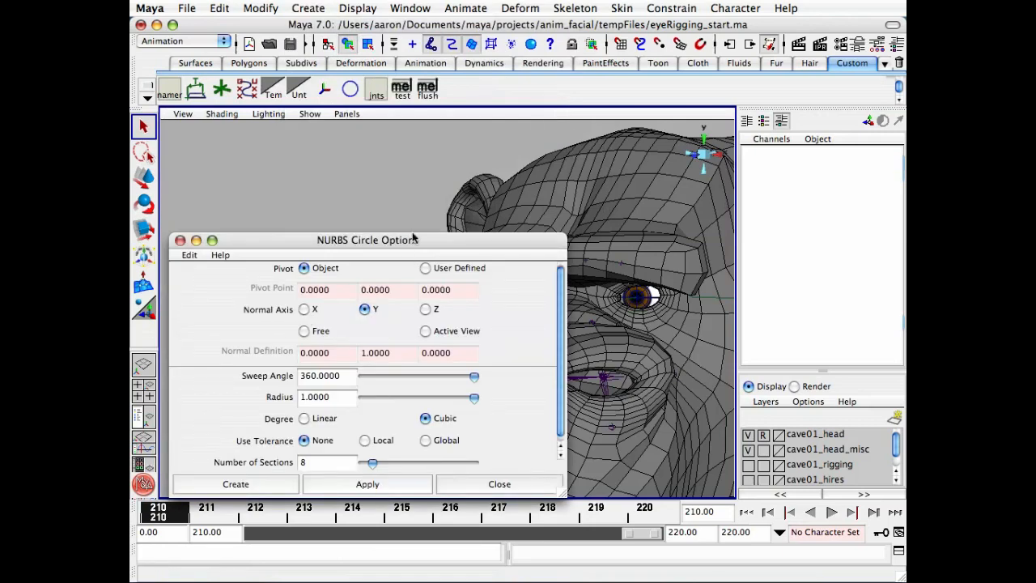
{"action": "left_click_drag", "start_coordinate": [521, 209], "coordinate": [429, 192], "text": "alt"}
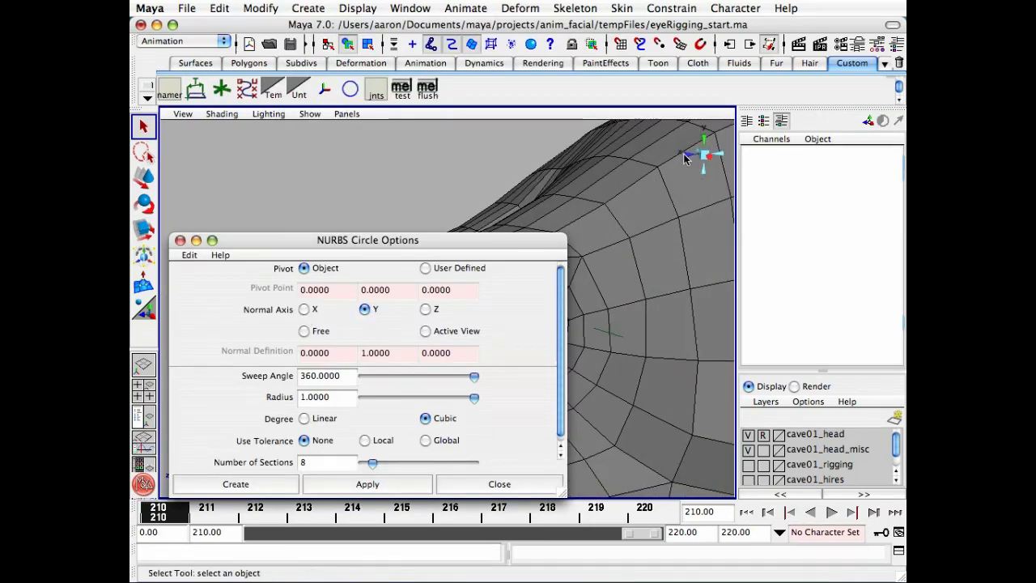
{"action": "left_click_drag", "start_coordinate": [456, 187], "coordinate": [463, 302], "text": "alt"}
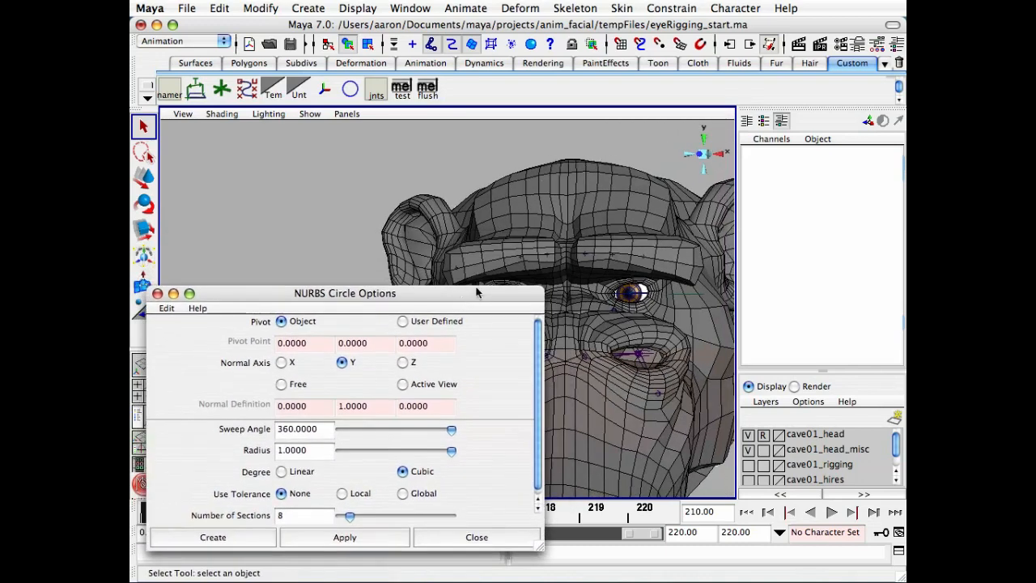
{"action": "left_click_drag", "start_coordinate": [572, 208], "coordinate": [547, 161], "text": "alt"}
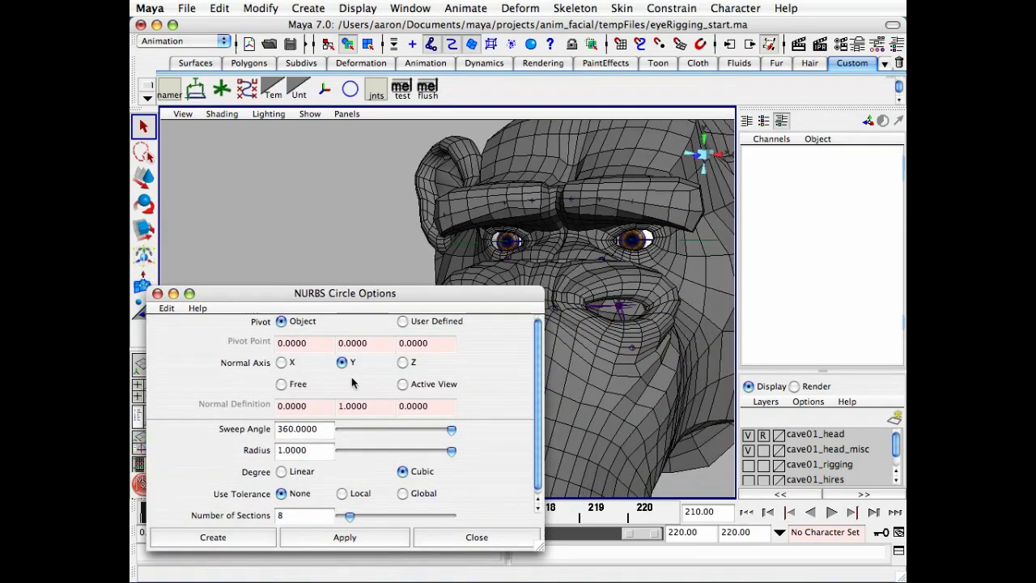
{"action": "left_click", "coordinate": [403, 361]}
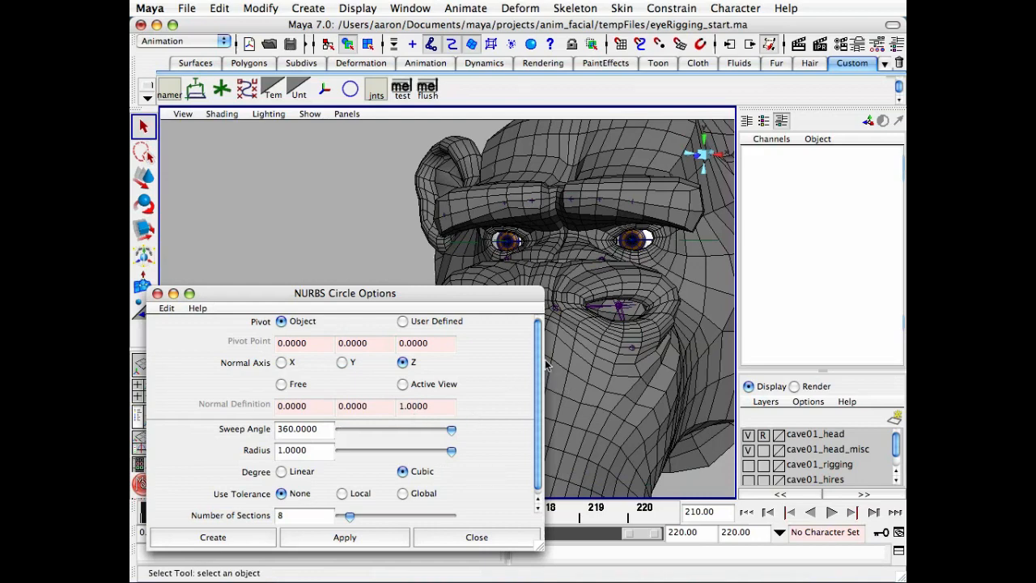
Step: Set the number of sections to 18 and create the NURBS circle
{"action": "left_click_drag", "start_coordinate": [538, 359], "coordinate": [536, 501]}
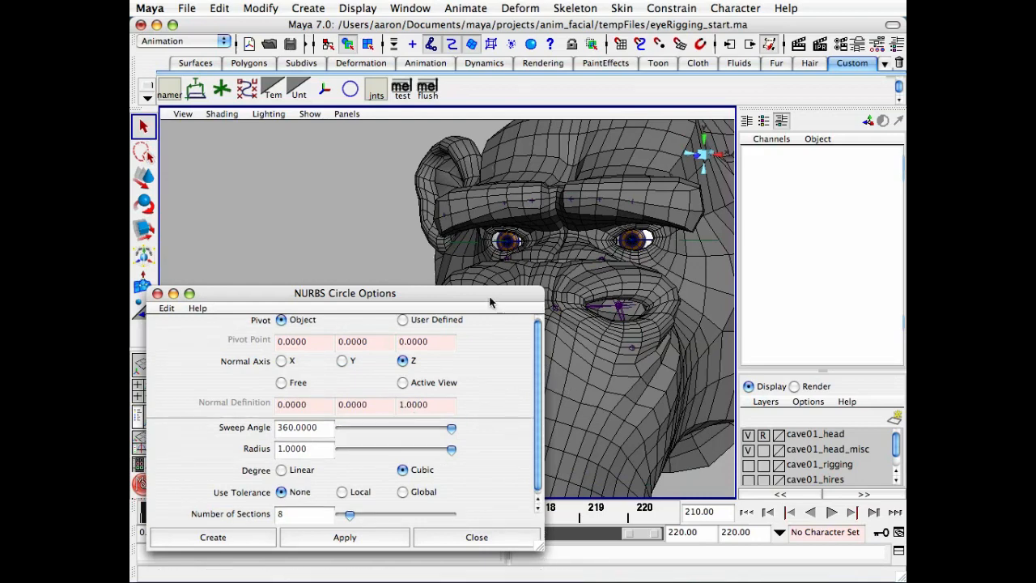
{"action": "left_click_drag", "start_coordinate": [491, 298], "coordinate": [491, 148]}
{"action": "left_click_drag", "start_coordinate": [541, 399], "coordinate": [522, 531]}
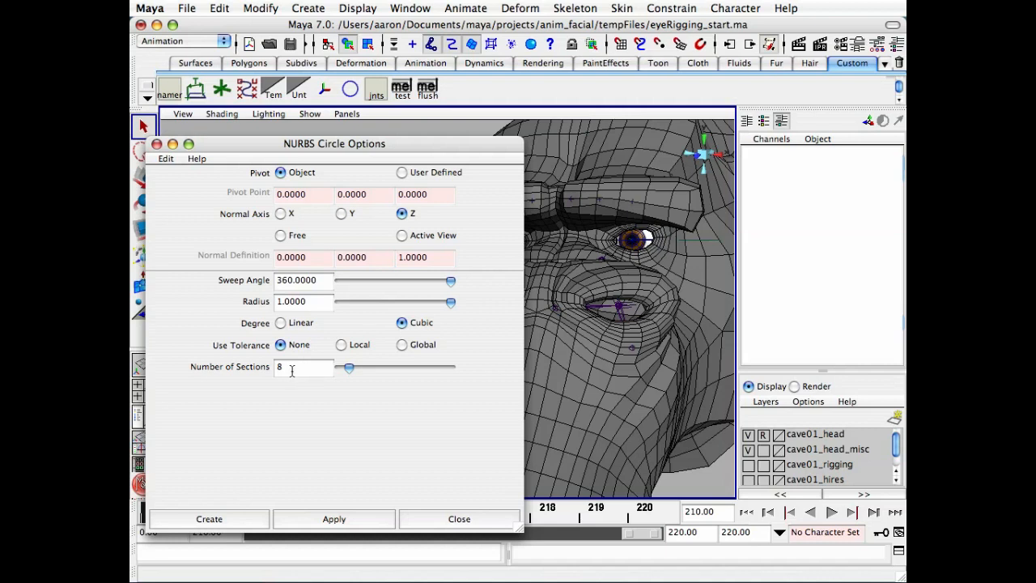
{"action": "left_click_drag", "start_coordinate": [292, 369], "coordinate": [277, 368]}
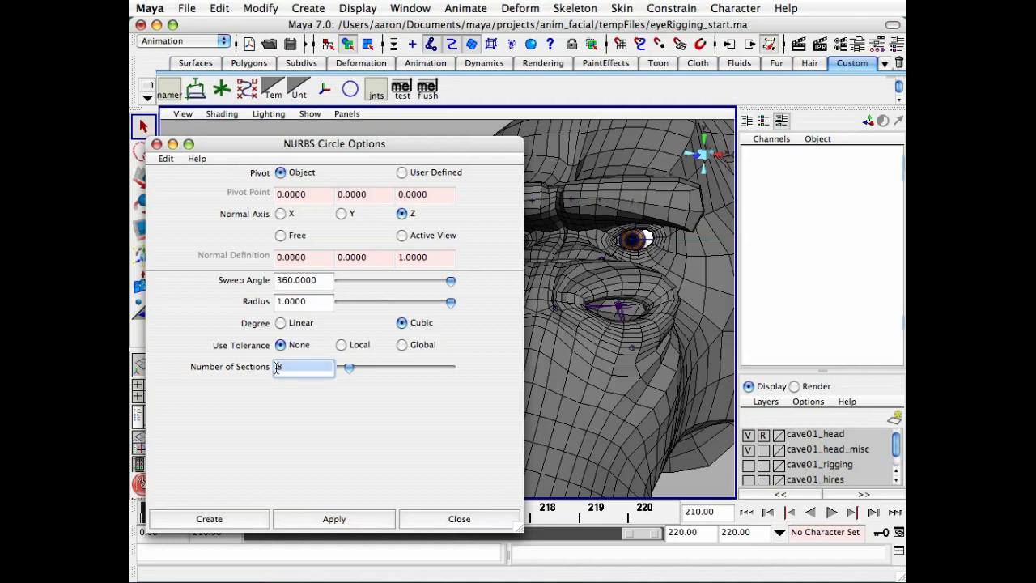
{"action": "type", "text": "18"}
{"action": "key", "text": "Tab"}
{"action": "left_click", "coordinate": [224, 519]}
Step: Open the Hypergraph and rename the new NURBS circle as cave01_c_eyeAim_ctl
{"action": "right_click_drag", "start_coordinate": [388, 291], "coordinate": [297, 290], "text": "alt"}
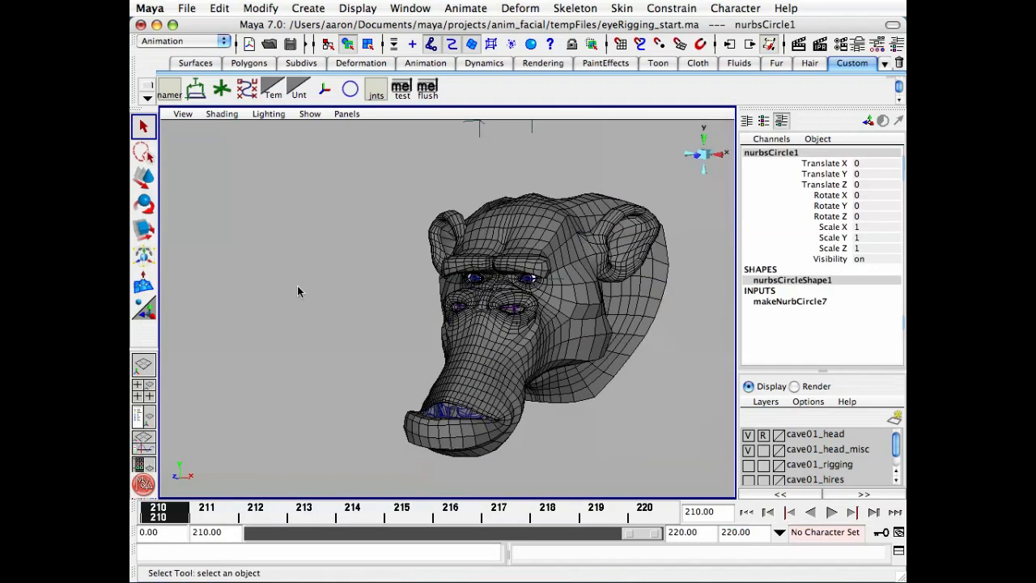
{"action": "left_click_drag", "start_coordinate": [297, 292], "coordinate": [358, 291], "text": "alt"}
{"action": "right_click_drag", "start_coordinate": [358, 292], "coordinate": [361, 299], "text": "alt"}
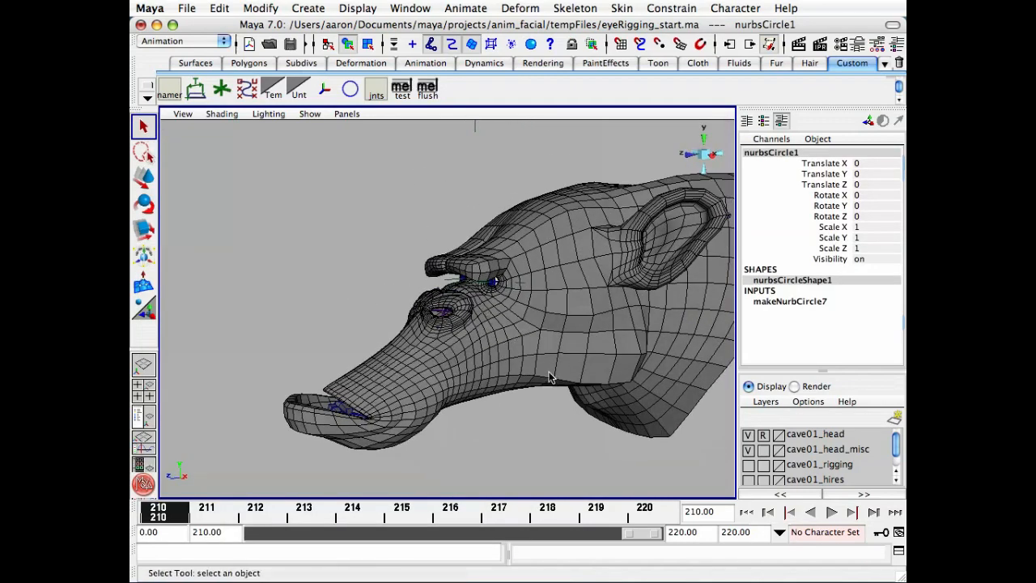
{"action": "key", "text": "h"}
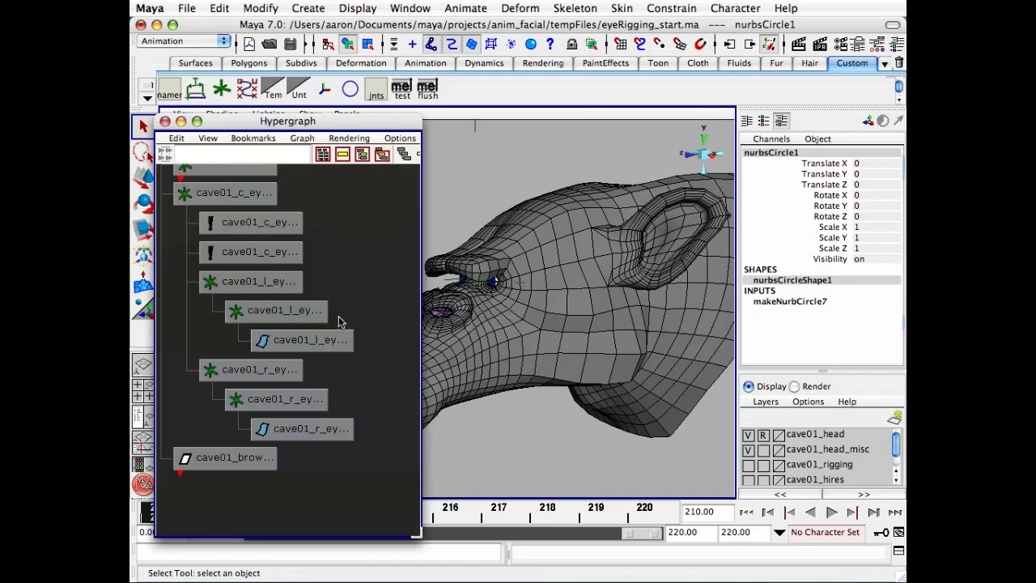
{"action": "right_click_drag", "start_coordinate": [340, 318], "coordinate": [216, 337], "text": "alt"}
{"action": "middle_click_drag", "start_coordinate": [242, 338], "coordinate": [273, 521], "text": "alt"}
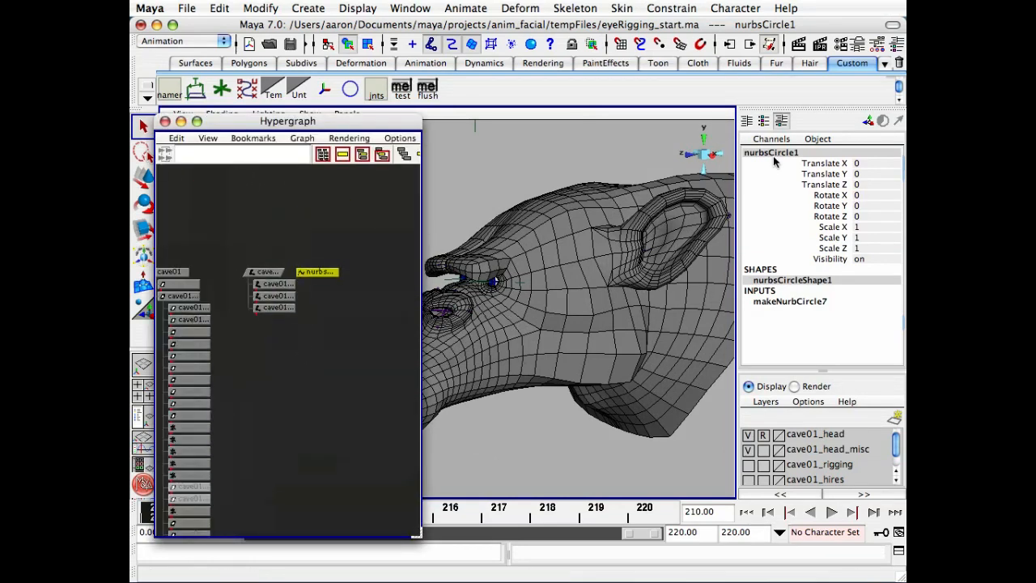
{"action": "double_click", "coordinate": [774, 153]}
{"action": "type", "text": "cave01_c_eyeAim_"}
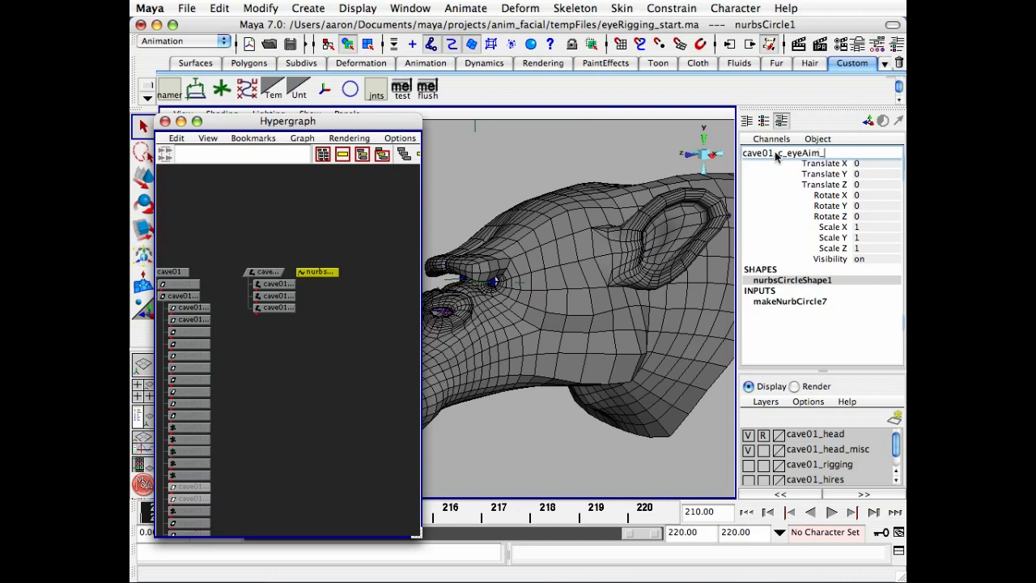
{"action": "type", "text": "ctl"}
{"action": "key", "text": "Return"}
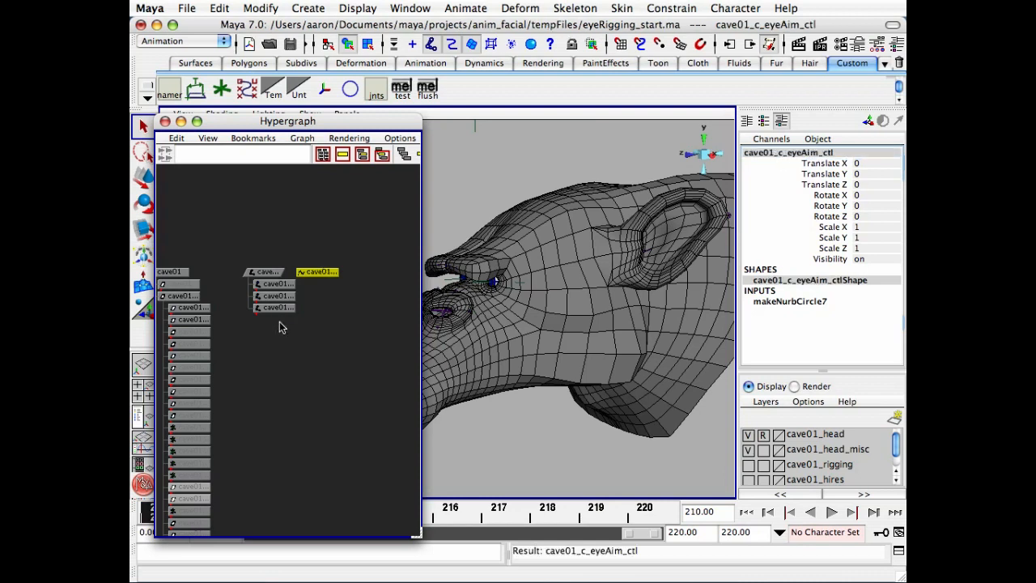
Step: Point-constrain cave01_c_eyeAim_ctl to the left and right eye offset locators, cave01_l_eye_off and cave01_r_eye_off
{"action": "middle_click_drag", "start_coordinate": [246, 333], "coordinate": [304, 277], "text": "alt"}
{"action": "middle_click_drag", "start_coordinate": [285, 337], "coordinate": [241, 284], "text": "alt"}
{"action": "middle_click_drag", "start_coordinate": [272, 456], "coordinate": [270, 360], "text": "alt"}
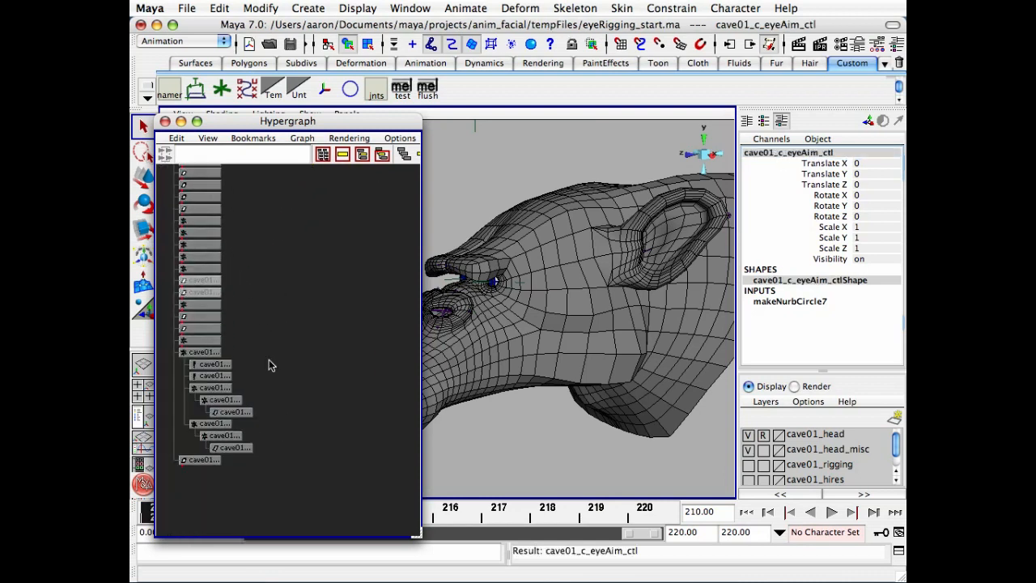
{"action": "left_click", "coordinate": [222, 400]}
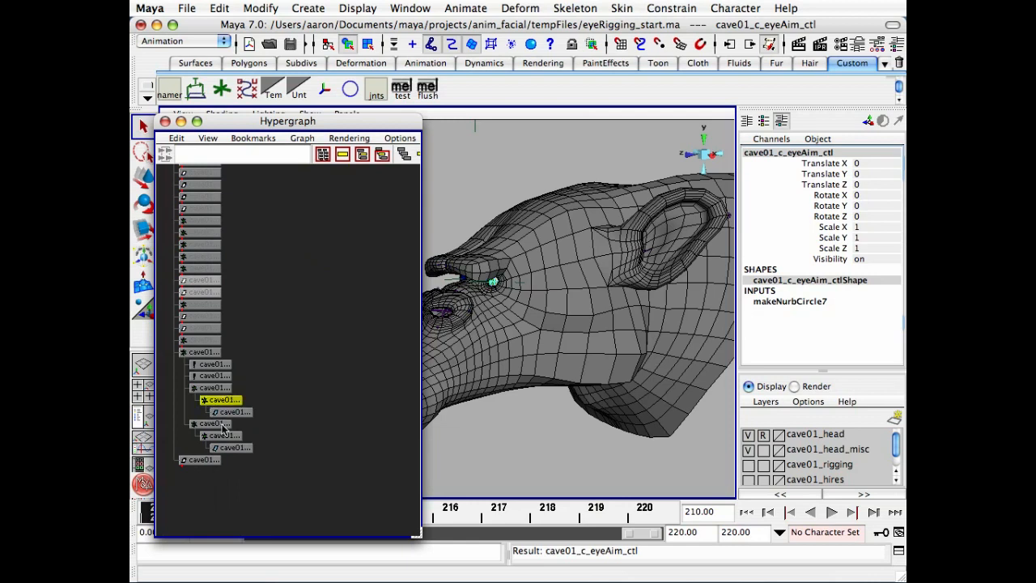
{"action": "left_click", "coordinate": [223, 435], "text": "shift"}
{"action": "middle_click_drag", "start_coordinate": [289, 329], "coordinate": [278, 414], "text": "alt"}
{"action": "right_click_drag", "start_coordinate": [256, 405], "coordinate": [409, 383], "text": "alt"}
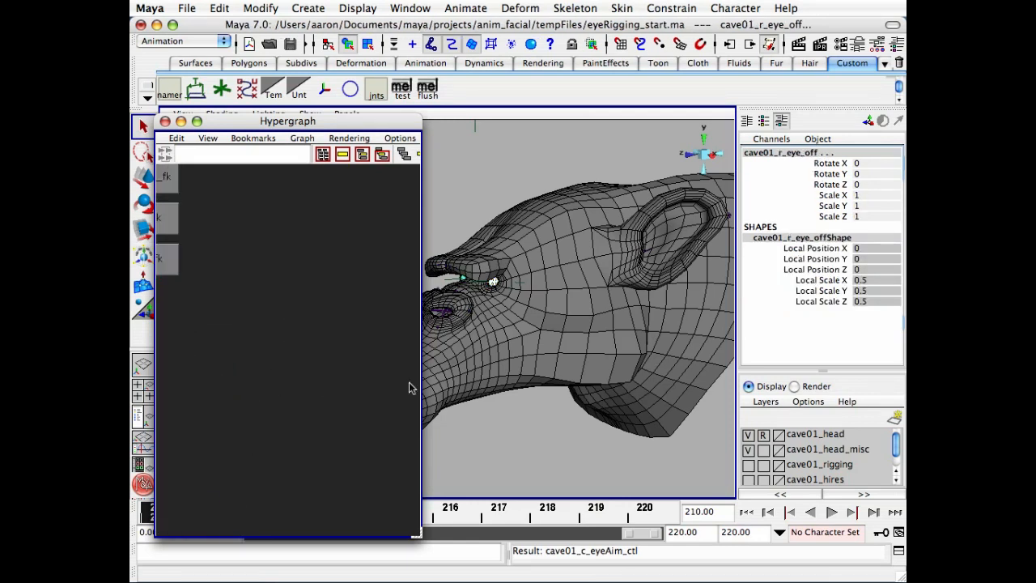
{"action": "middle_click_drag", "start_coordinate": [291, 314], "coordinate": [301, 405], "text": "alt"}
{"action": "left_click", "coordinate": [279, 340]}
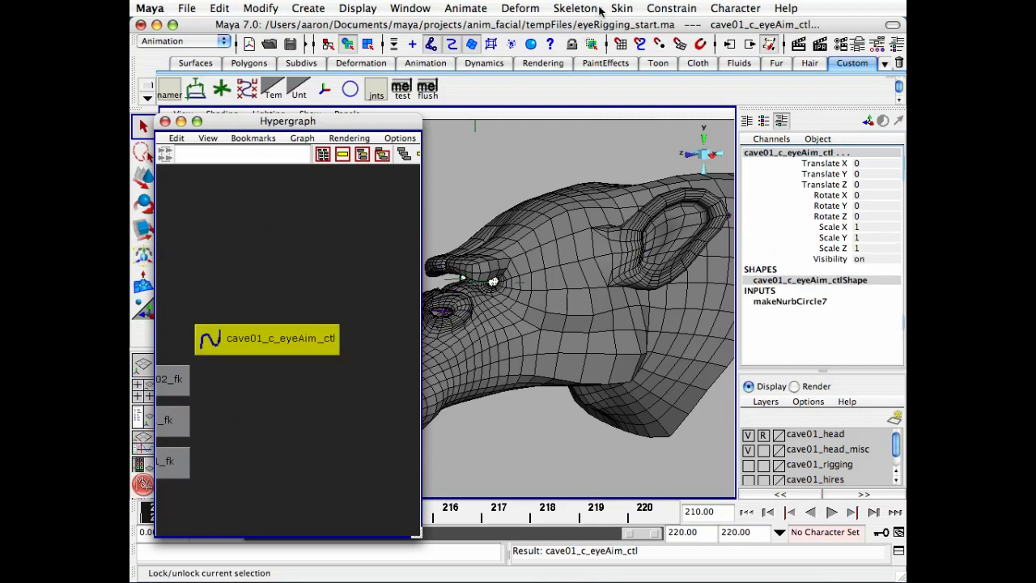
{"action": "left_click", "coordinate": [673, 8]}
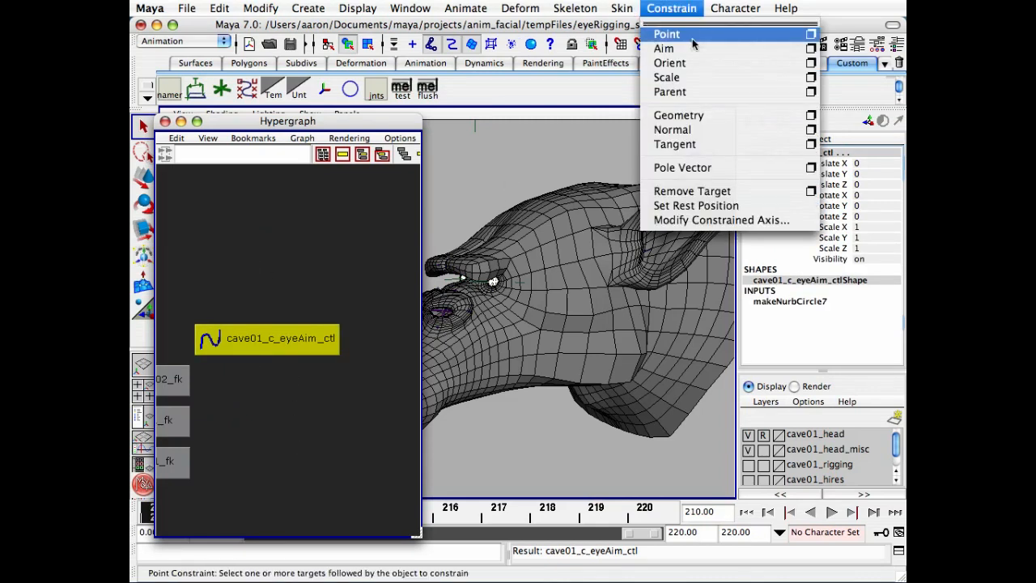
{"action": "left_click", "coordinate": [691, 37]}
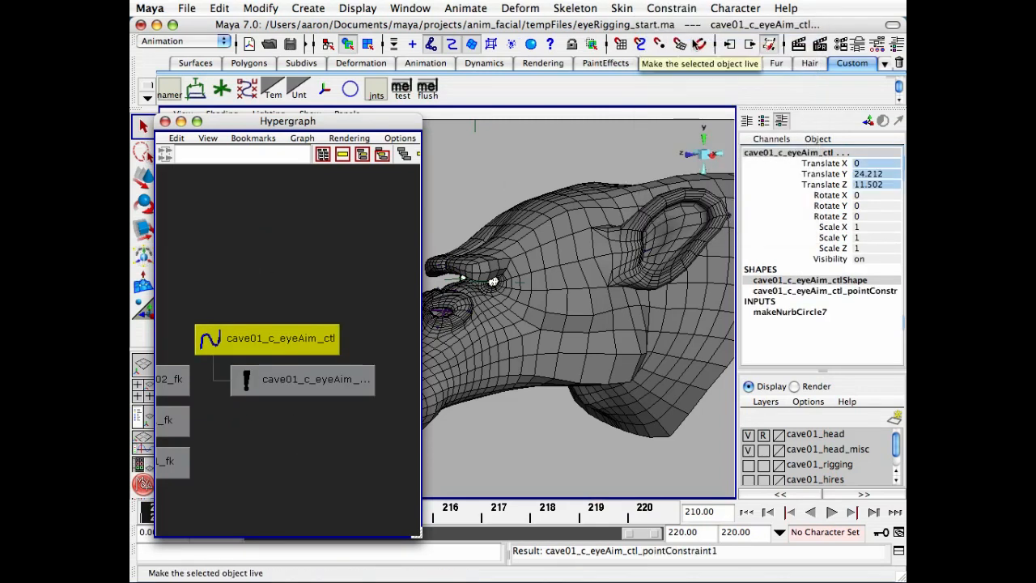
Step: Delete the point constraint node under cave01_c_eyeAim_ctl and show the scene in wireframe
{"action": "left_click", "coordinate": [324, 386]}
{"action": "key", "text": "Delete"}
{"action": "key", "text": "4"}
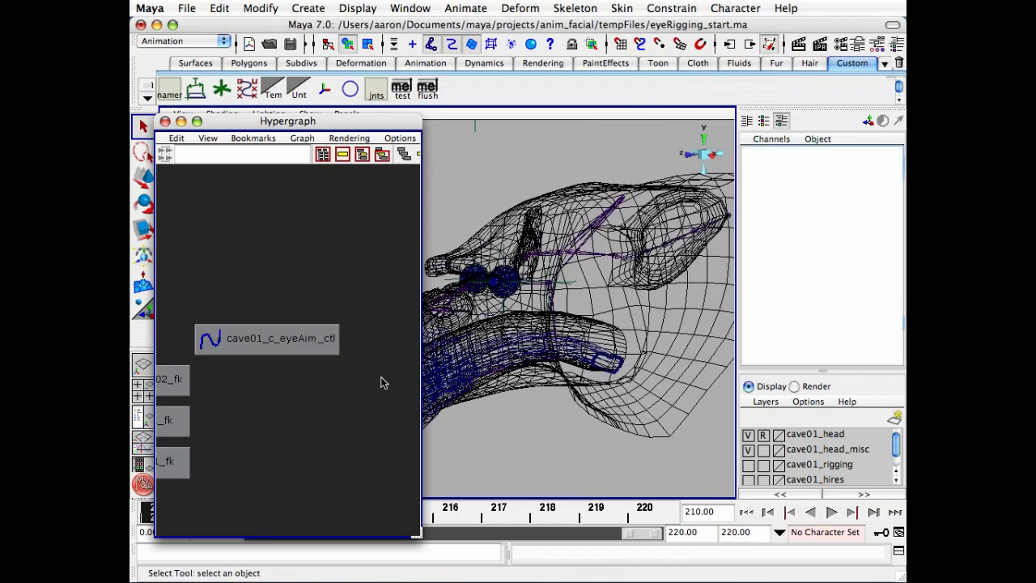
Step: Select cave01_c_eyeAim_ctl, close the Hypergraph, and move the control out in front of the face to a Translate Z of about 28.3
{"action": "left_click", "coordinate": [283, 340]}
{"action": "left_click_drag", "start_coordinate": [502, 295], "coordinate": [538, 308], "text": "alt"}
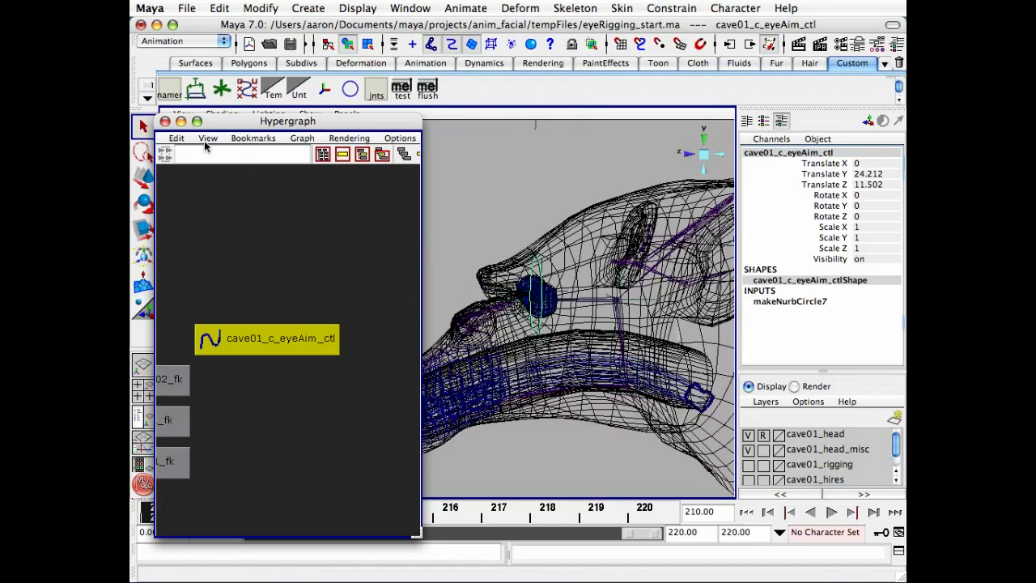
{"action": "left_click", "coordinate": [166, 122]}
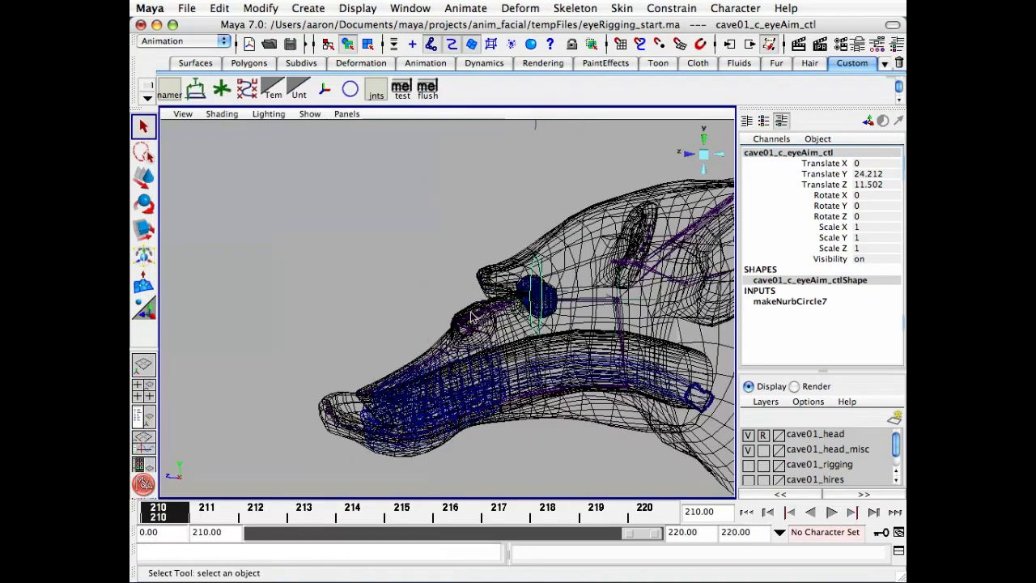
{"action": "key", "text": "w"}
{"action": "left_click_drag", "start_coordinate": [482, 297], "coordinate": [143, 332]}
{"action": "scroll", "coordinate": [312, 295], "scroll_direction": "down", "scroll_amount": 5}
{"action": "middle_click_drag", "start_coordinate": [314, 293], "coordinate": [352, 294], "text": "alt"}
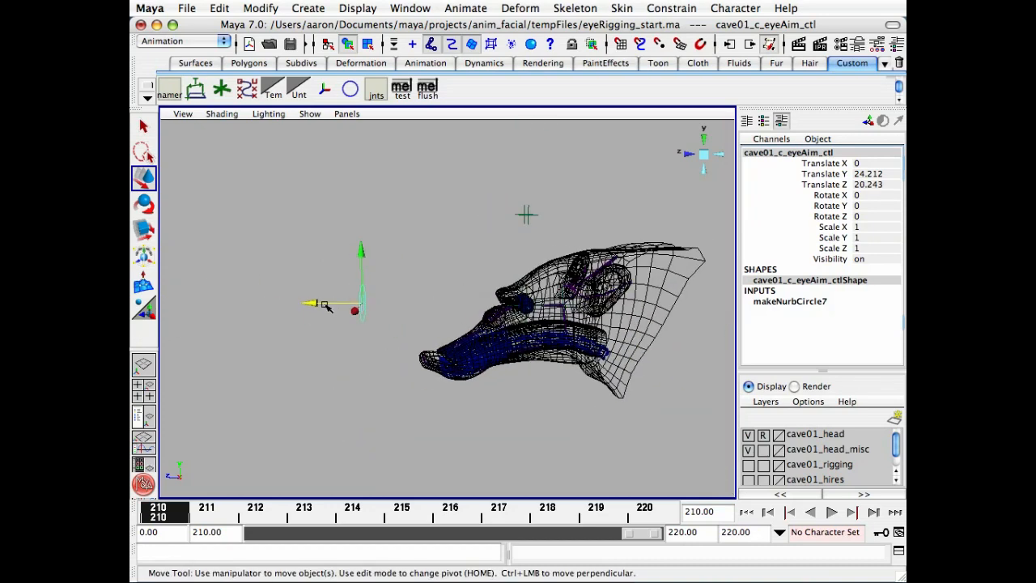
{"action": "left_click_drag", "start_coordinate": [319, 304], "coordinate": [353, 303]}
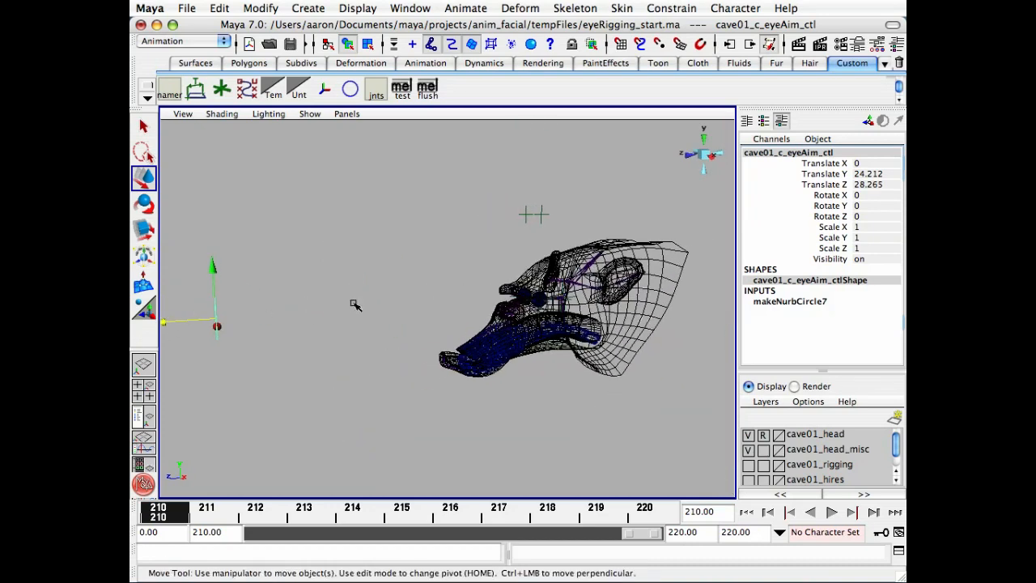
Step: Display the NURBS CVs of cave01_c_eyeAim_ctl and frame the control
{"action": "middle_click_drag", "start_coordinate": [354, 302], "coordinate": [437, 317], "text": "alt"}
{"action": "left_click_drag", "start_coordinate": [437, 317], "coordinate": [463, 309], "text": "alt"}
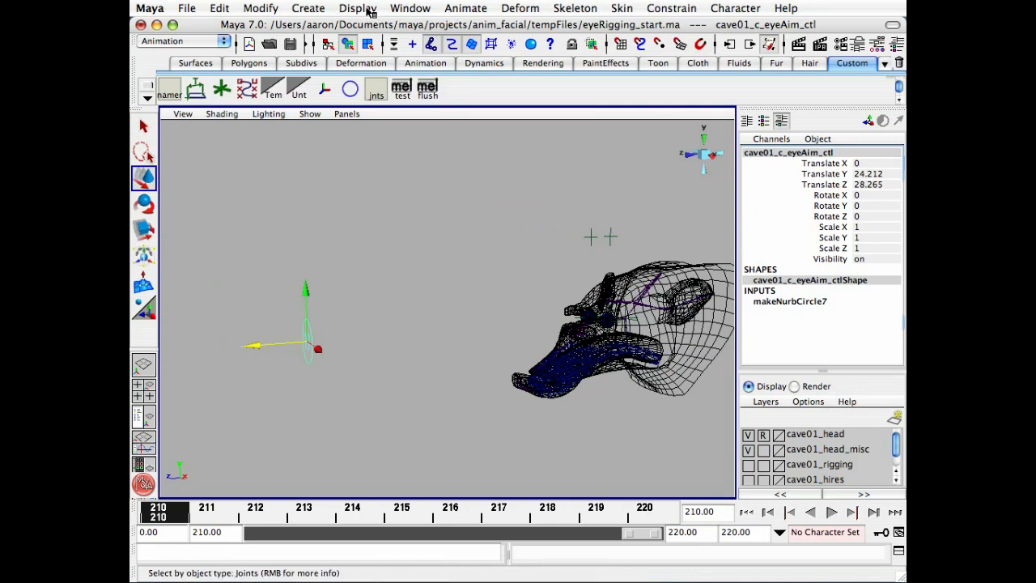
{"action": "left_click", "coordinate": [364, 9]}
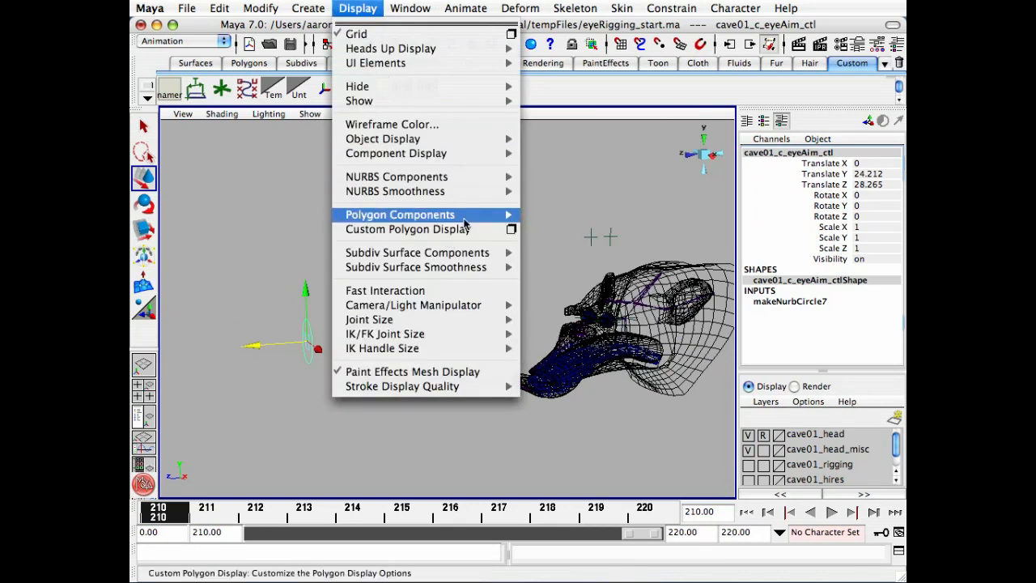
{"action": "mouse_move", "coordinate": [474, 177]}
{"action": "left_click", "coordinate": [580, 188]}
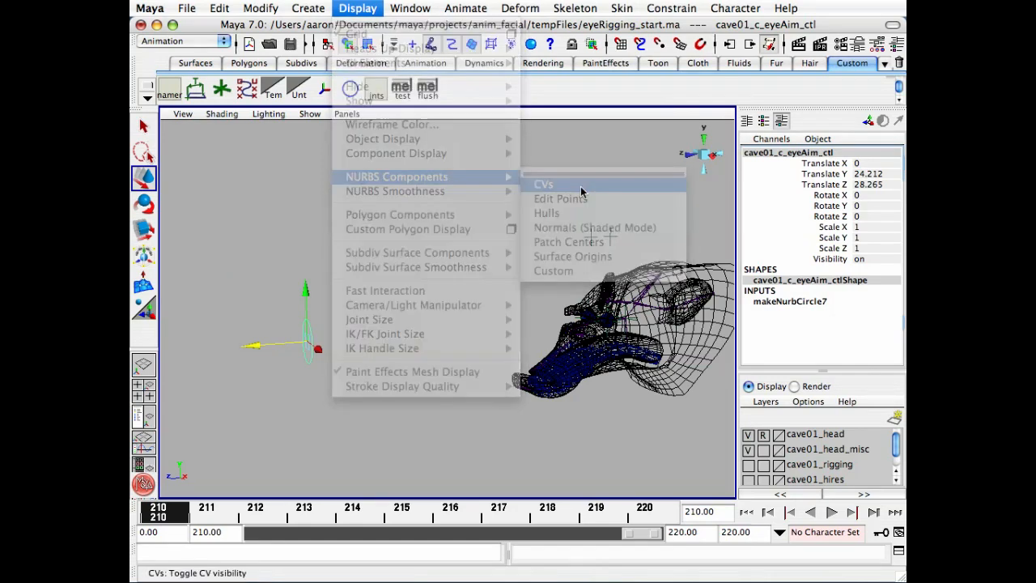
{"action": "key", "text": "f"}
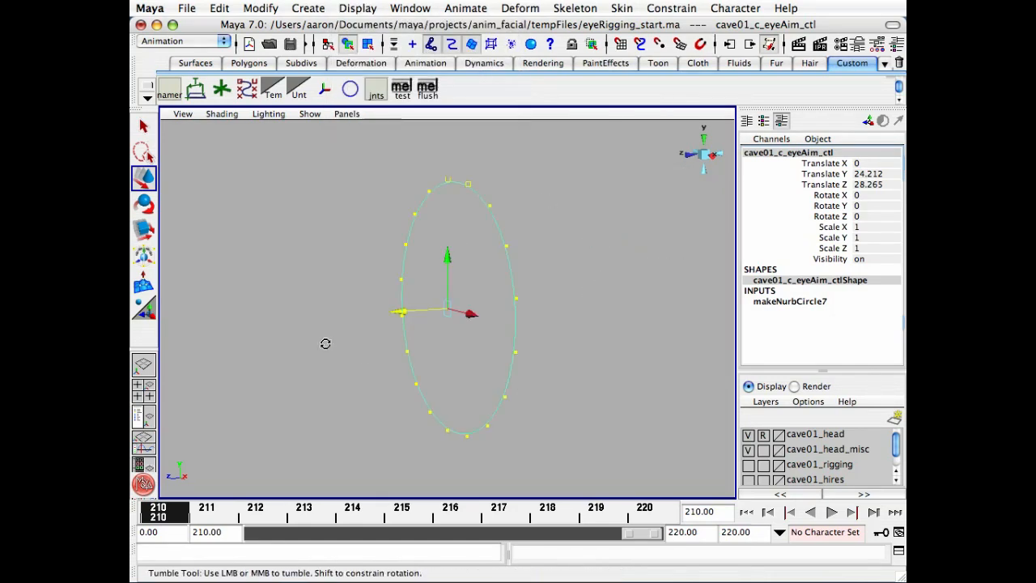
Step: Look at the control and head from the front, and exclude joints and surfaces from object selection so curves remain selectable
{"action": "left_click_drag", "start_coordinate": [317, 344], "coordinate": [417, 347], "text": "alt"}
{"action": "left_click_drag", "start_coordinate": [682, 170], "coordinate": [673, 194], "text": "alt"}
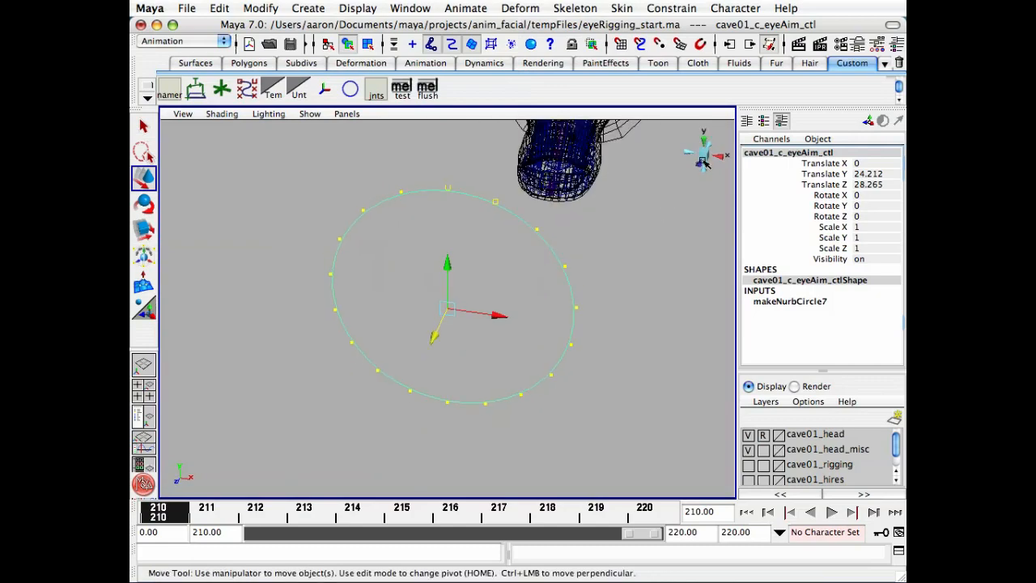
{"action": "left_click", "coordinate": [699, 160]}
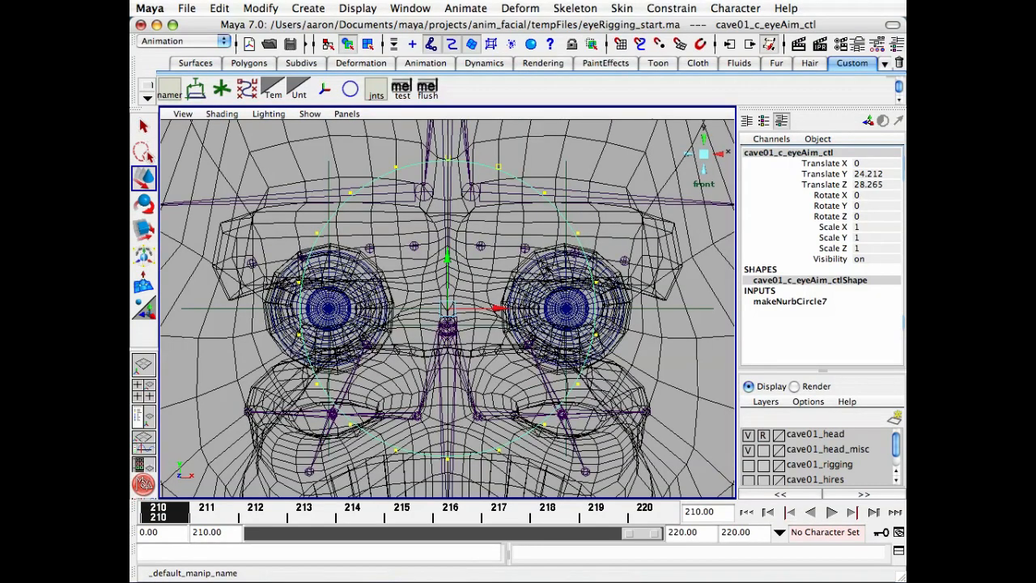
{"action": "right_click_drag", "start_coordinate": [480, 268], "coordinate": [473, 252], "text": "alt"}
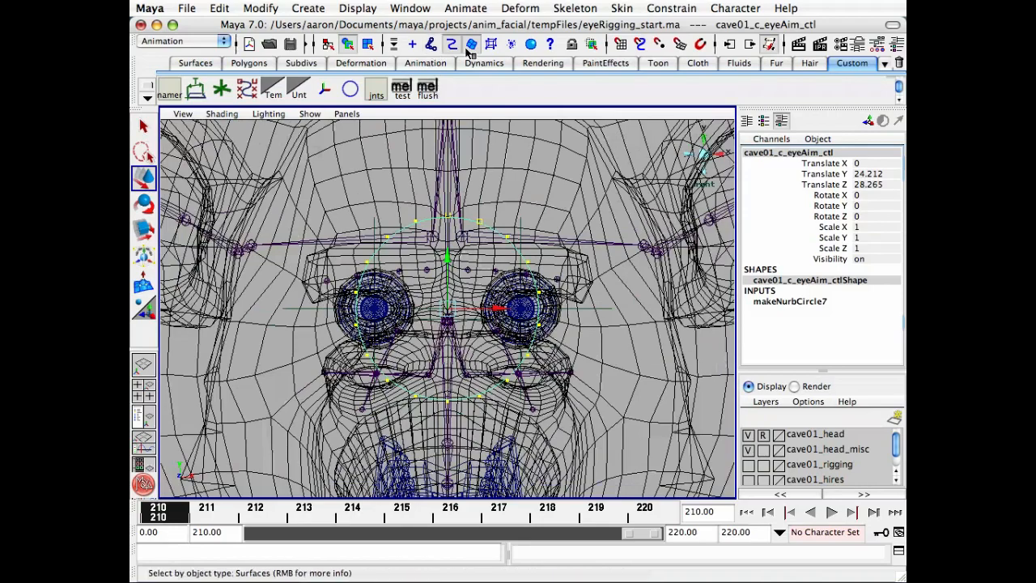
{"action": "right_click_drag", "start_coordinate": [558, 214], "coordinate": [536, 220], "text": "alt"}
{"action": "left_click", "coordinate": [221, 349]}
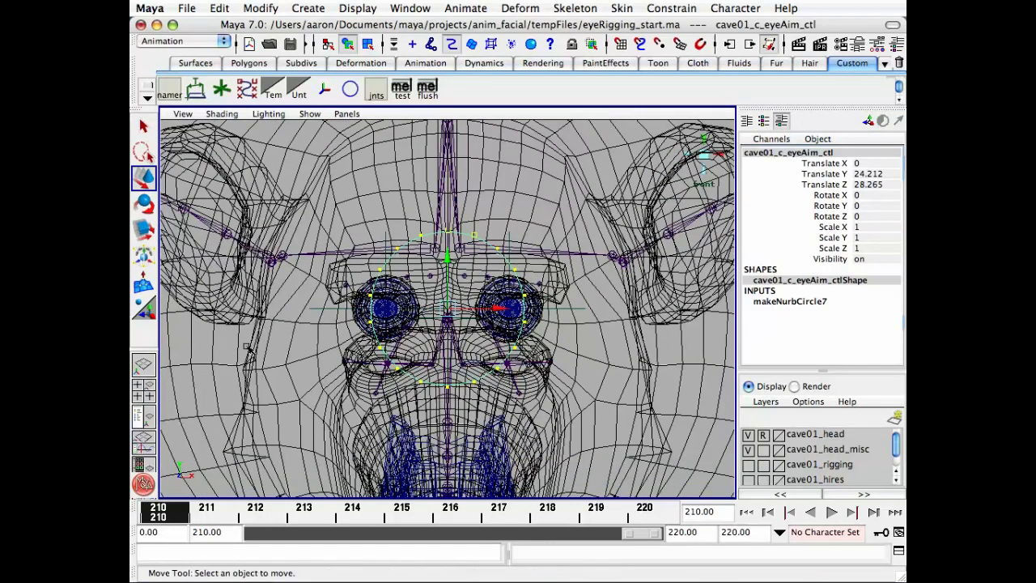
Step: Show the head shaded in object mode and test selecting the eye aim circle, clearing the selection again
{"action": "right_click_drag", "start_coordinate": [301, 293], "coordinate": [415, 298], "text": "alt"}
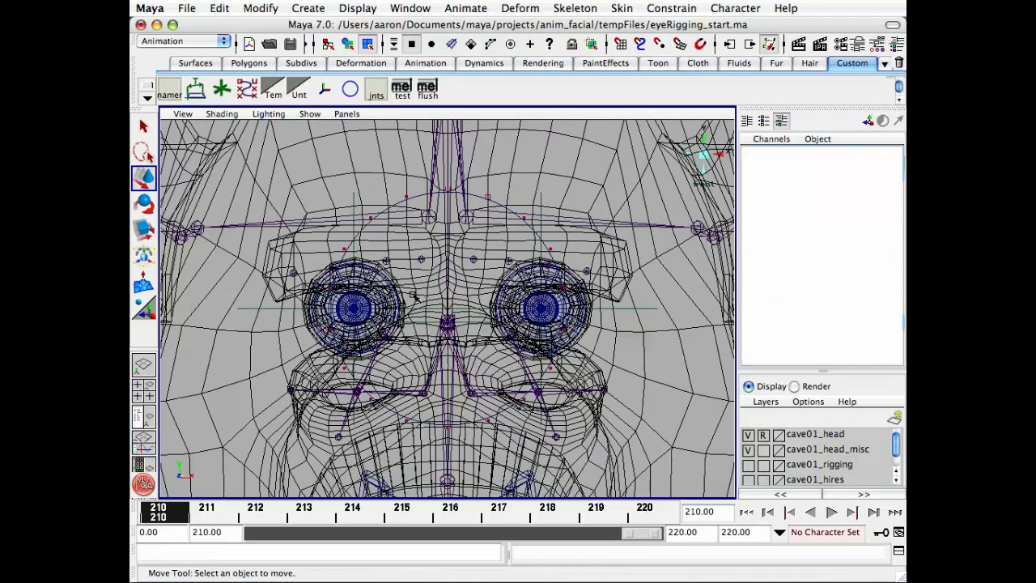
{"action": "key", "text": "F8"}
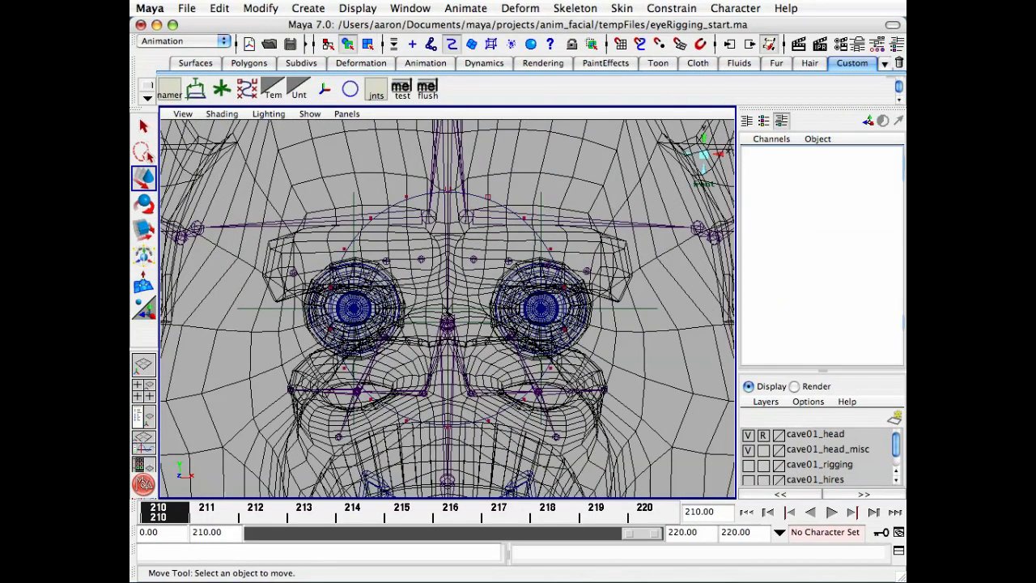
{"action": "key", "text": "5"}
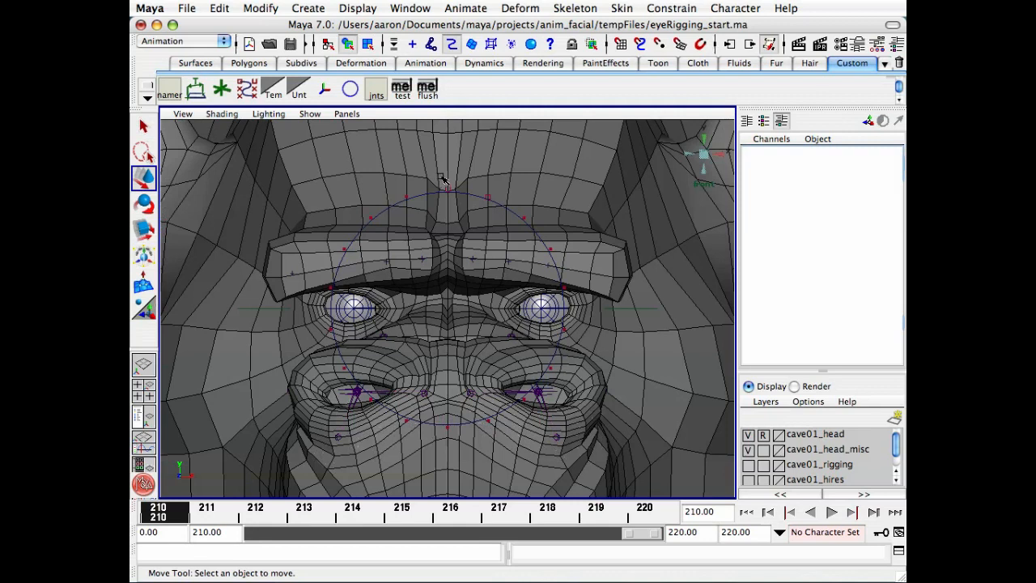
{"action": "left_click", "coordinate": [461, 417]}
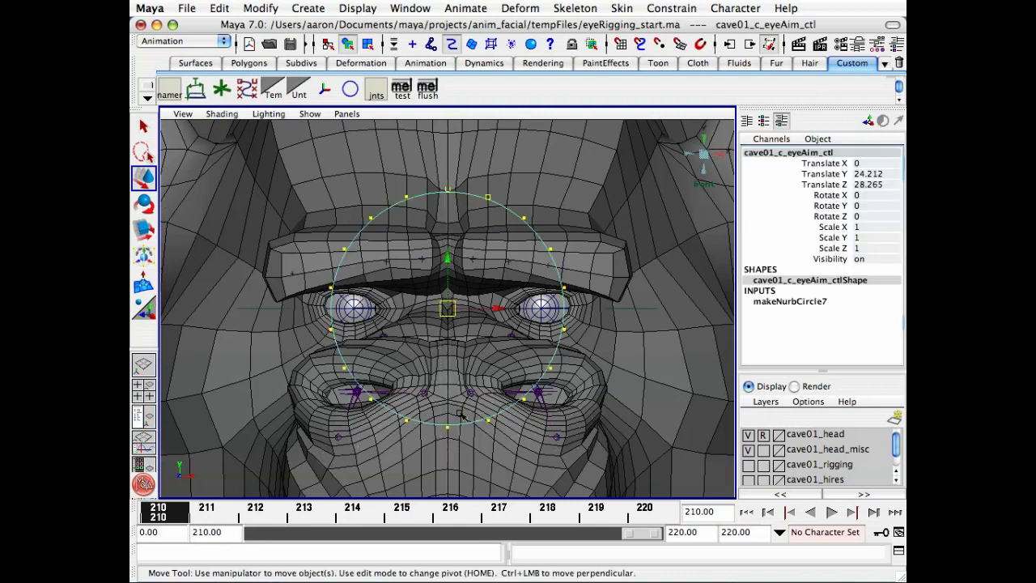
{"action": "left_click", "coordinate": [246, 256]}
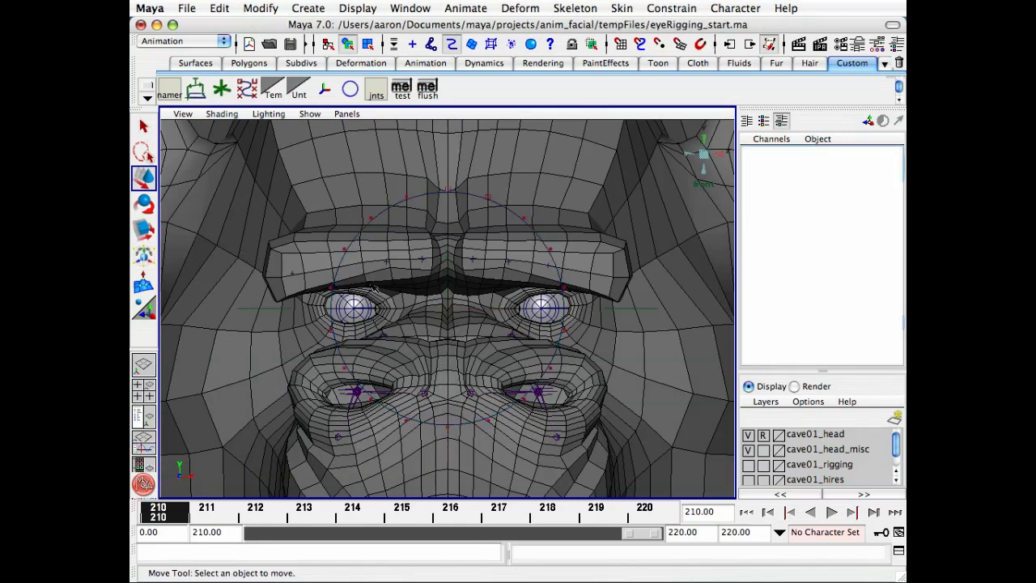
Step: Select the circle's top and bottom centre CVs and scale them vertically past each other to pinch the middle of the curve
{"action": "key", "text": "F8"}
{"action": "left_click_drag", "start_coordinate": [441, 172], "coordinate": [457, 465]}
{"action": "key", "text": "r"}
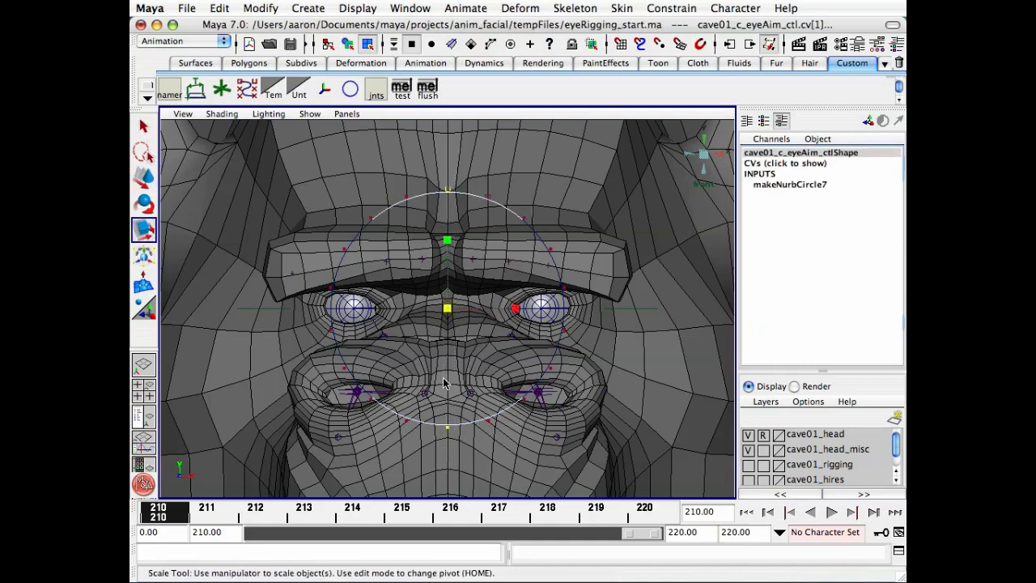
{"action": "left_click_drag", "start_coordinate": [447, 241], "coordinate": [448, 336]}
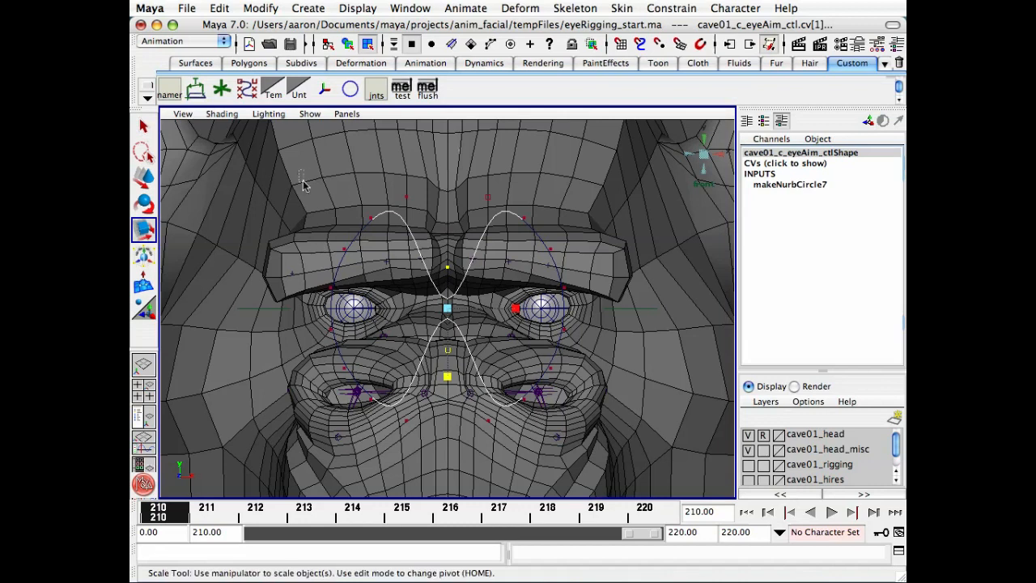
Step: Select the CVs on both outer sides of the curve and scale them horizontally outward to widen the two lobes beyond the eyes
{"action": "left_click_drag", "start_coordinate": [303, 181], "coordinate": [384, 427]}
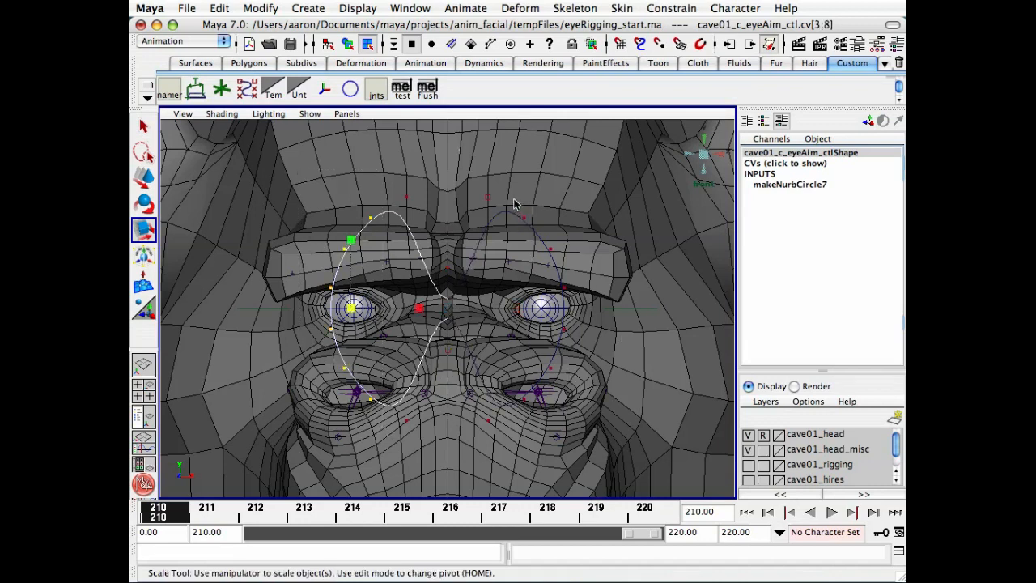
{"action": "left_click_drag", "start_coordinate": [515, 204], "coordinate": [584, 452], "text": "shift"}
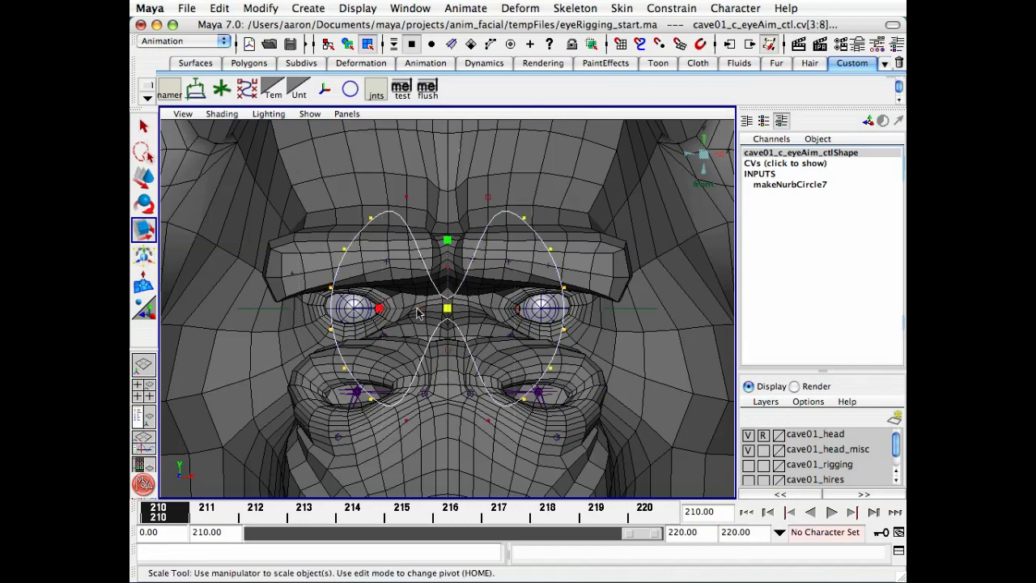
{"action": "left_click_drag", "start_coordinate": [381, 310], "coordinate": [352, 328]}
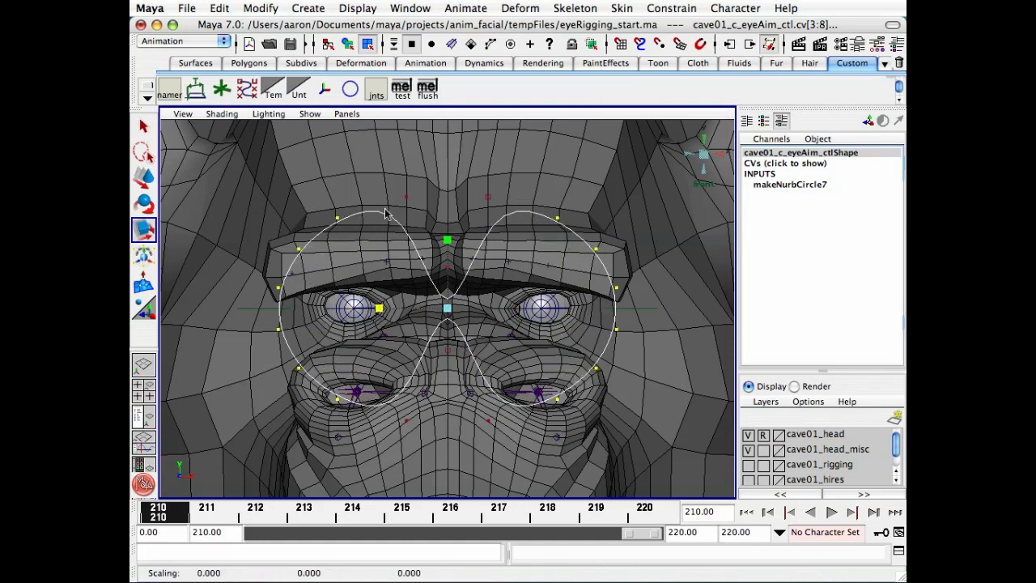
Step: Scale the CVs on either side of the centre vertically toward the eye line and bring the middle CV pair together between the eyes
{"action": "left_click_drag", "start_coordinate": [389, 174], "coordinate": [426, 473]}
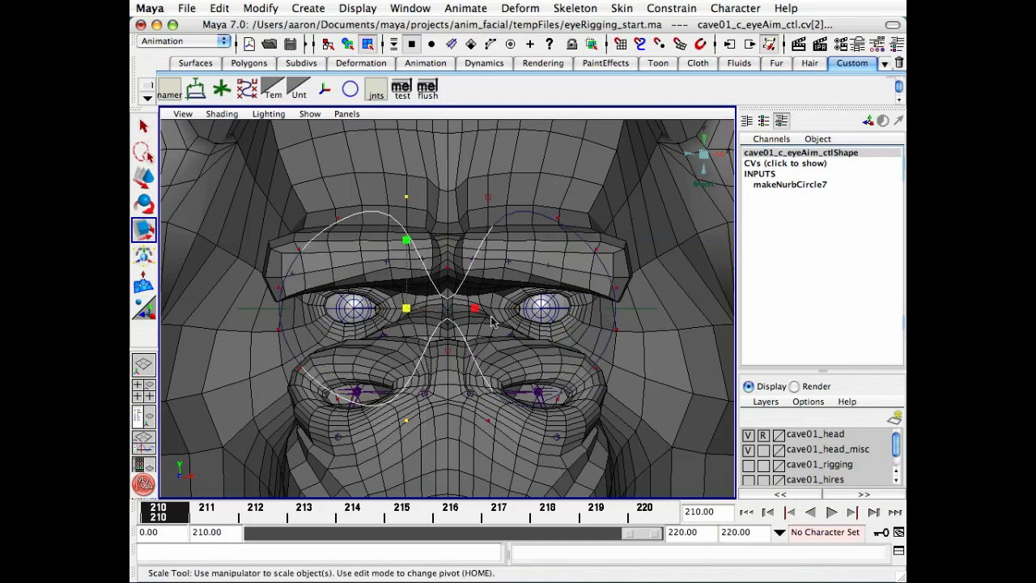
{"action": "left_click_drag", "start_coordinate": [470, 165], "coordinate": [507, 462], "text": "shift"}
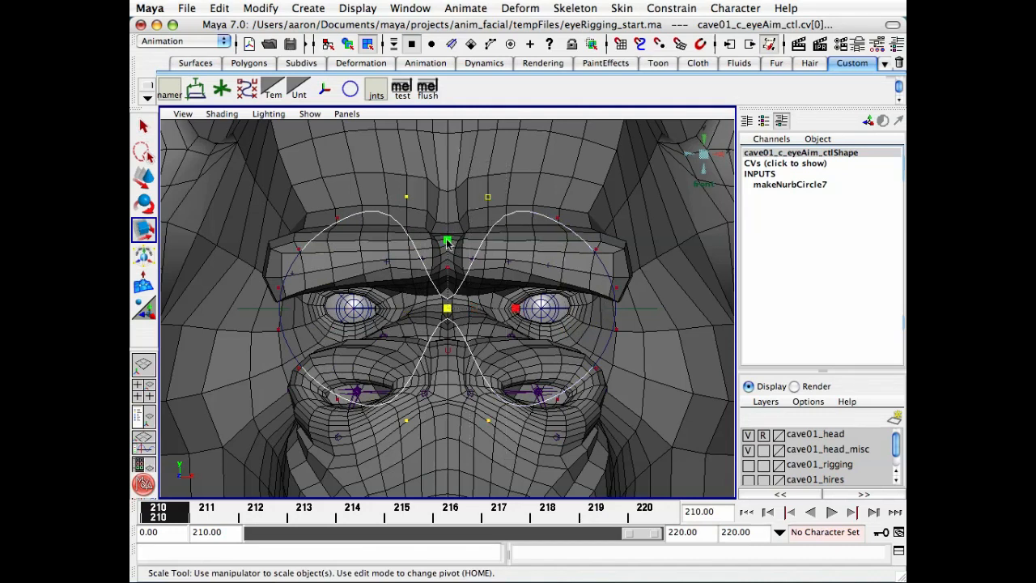
{"action": "left_click_drag", "start_coordinate": [448, 243], "coordinate": [446, 314]}
{"action": "left_click_drag", "start_coordinate": [445, 314], "coordinate": [447, 317]}
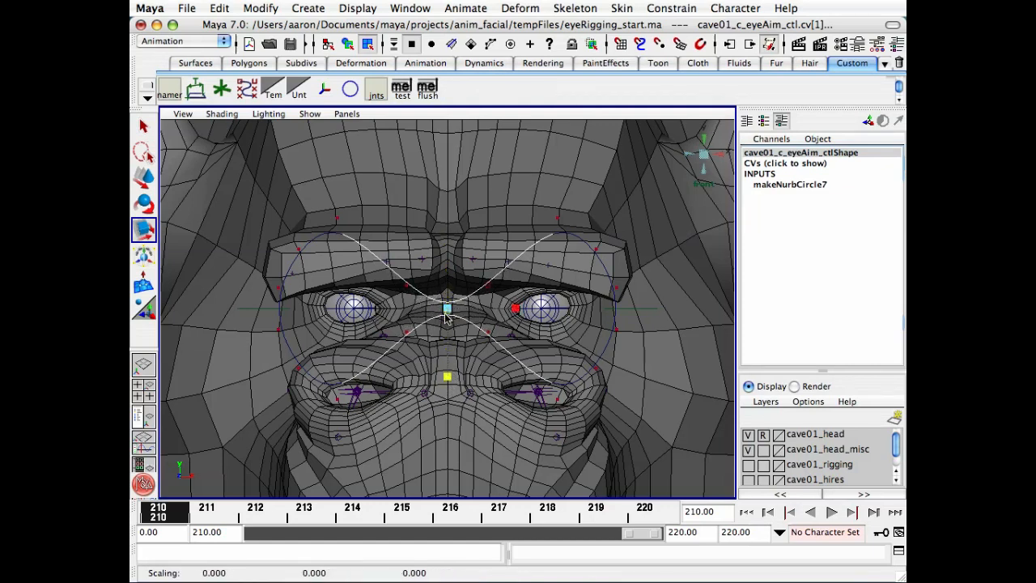
Step: Select the CVs at the top and bottom of both lobes and scale them horizontally and vertically inward to lower and round the lobes
{"action": "left_click_drag", "start_coordinate": [328, 206], "coordinate": [357, 444]}
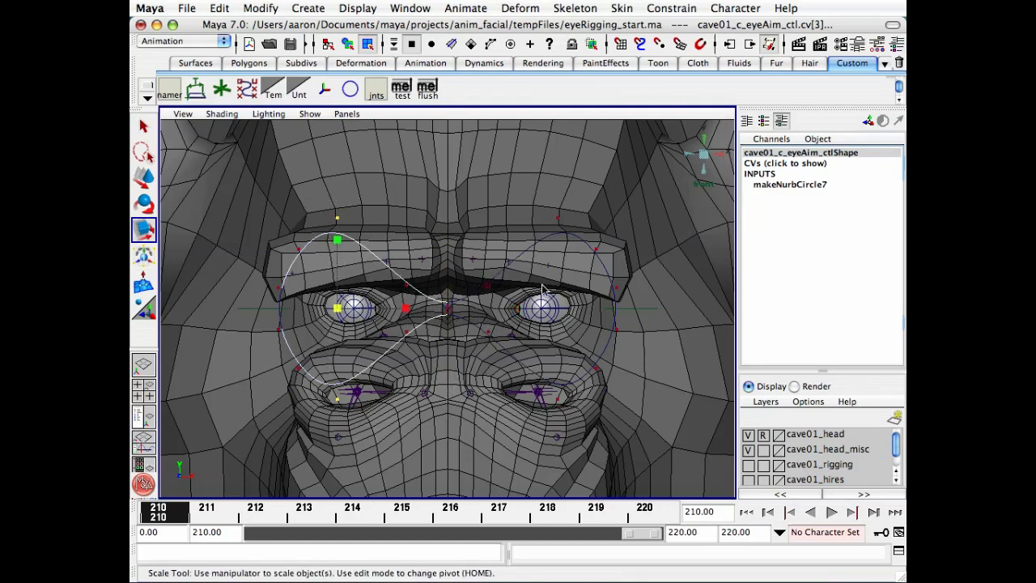
{"action": "left_click_drag", "start_coordinate": [549, 191], "coordinate": [566, 450], "text": "shift"}
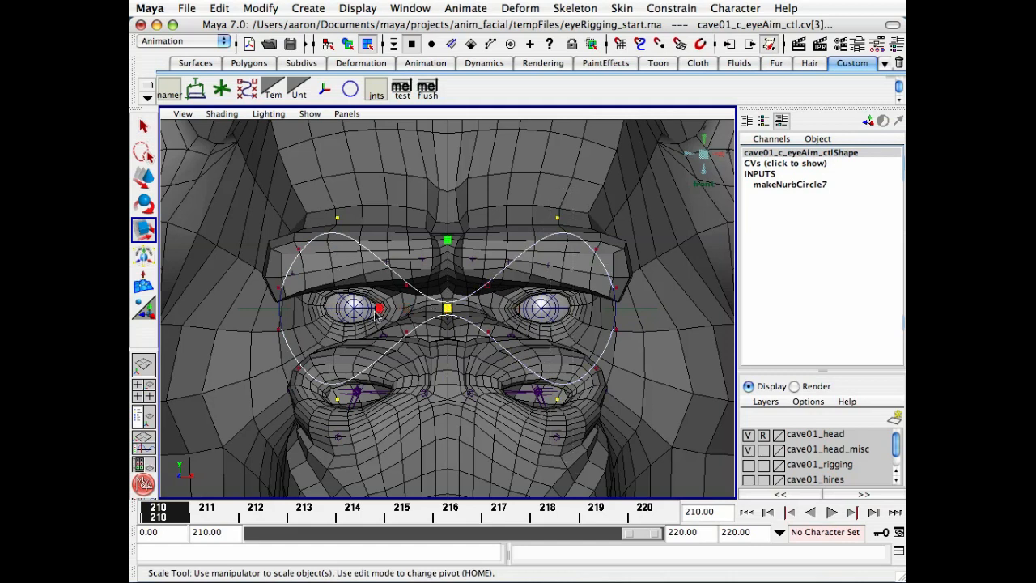
{"action": "left_click_drag", "start_coordinate": [380, 309], "coordinate": [395, 314]}
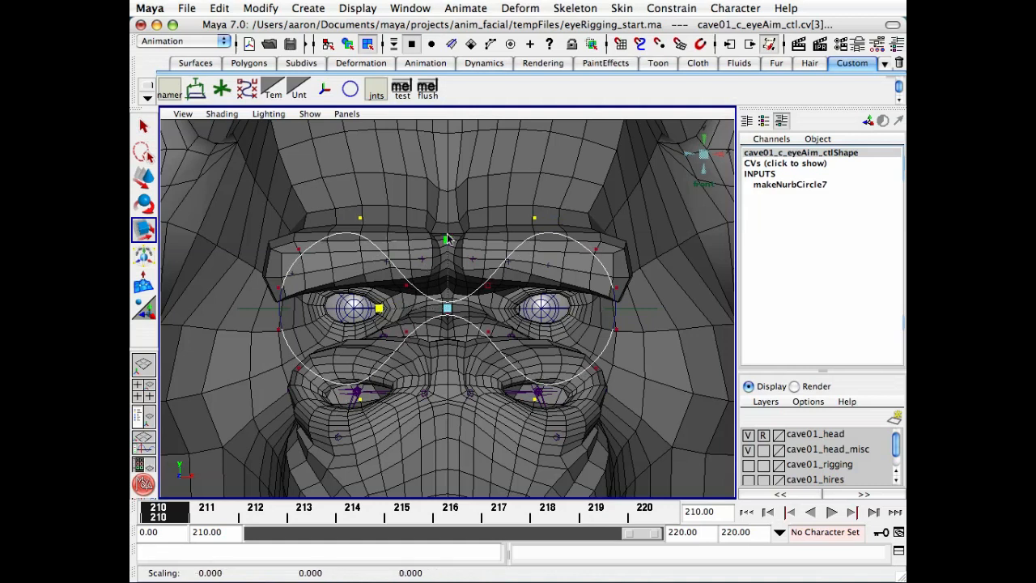
{"action": "left_click_drag", "start_coordinate": [447, 239], "coordinate": [441, 269]}
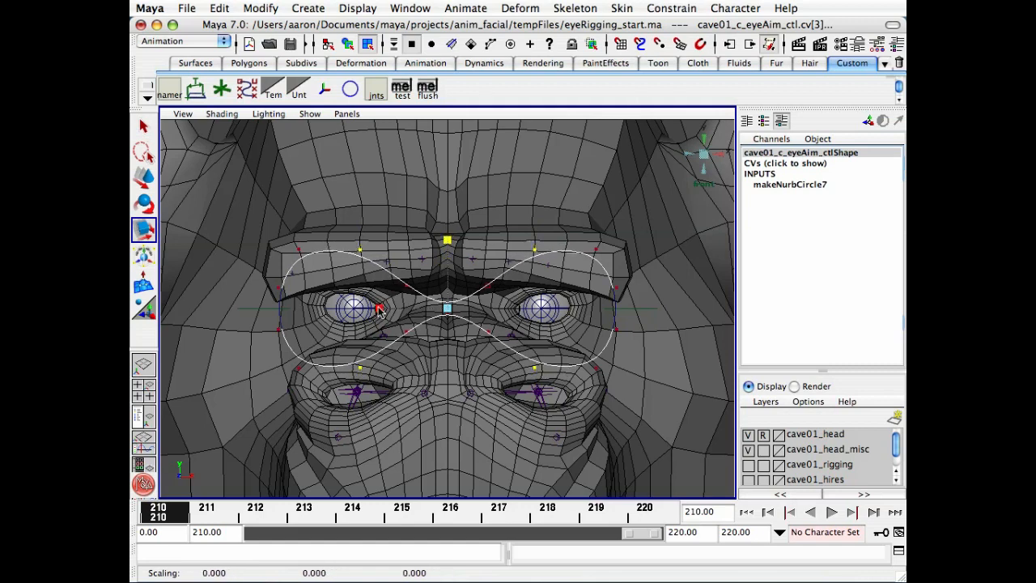
{"action": "left_click_drag", "start_coordinate": [377, 310], "coordinate": [389, 311]}
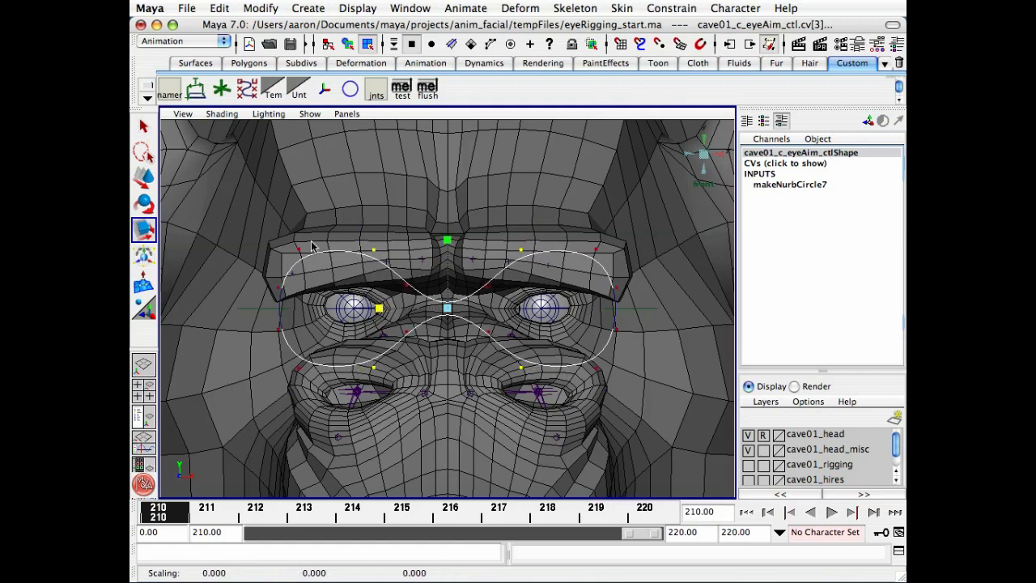
Step: Select the outer upper and lower CVs of both lobes and scale them horizontally inward to round the corners
{"action": "left_click_drag", "start_coordinate": [294, 238], "coordinate": [309, 407]}
{"action": "left_click_drag", "start_coordinate": [588, 227], "coordinate": [599, 418], "text": "shift"}
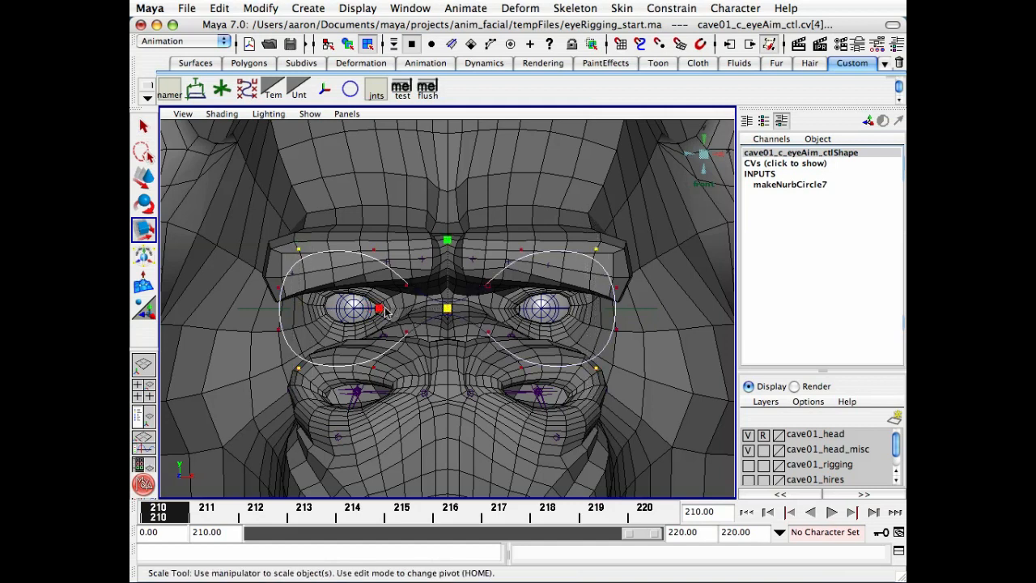
{"action": "left_click_drag", "start_coordinate": [384, 307], "coordinate": [378, 307]}
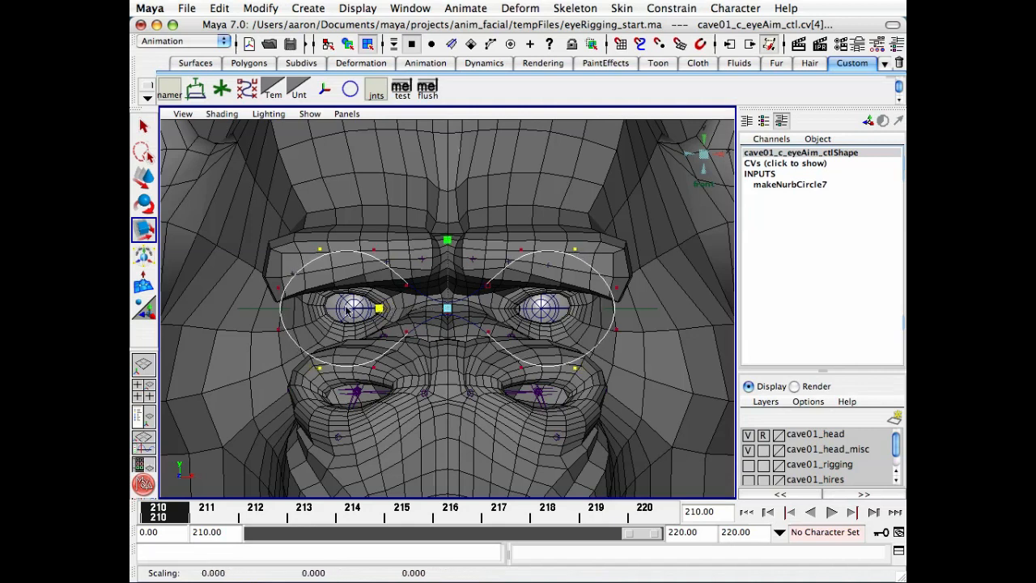
Step: Select the outermost side CVs of both lobes and scale them slightly inward horizontally to make the lobes more circular
{"action": "left_click_drag", "start_coordinate": [268, 277], "coordinate": [293, 348]}
{"action": "left_click_drag", "start_coordinate": [617, 290], "coordinate": [635, 382], "text": "shift"}
{"action": "left_click_drag", "start_coordinate": [380, 309], "coordinate": [386, 313]}
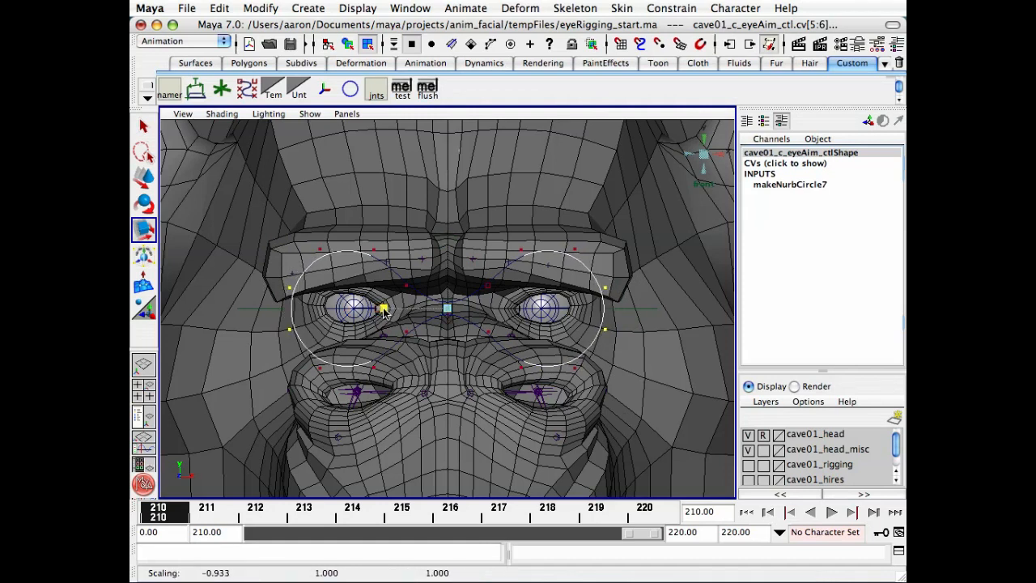
{"action": "left_click_drag", "start_coordinate": [384, 312], "coordinate": [384, 312]}
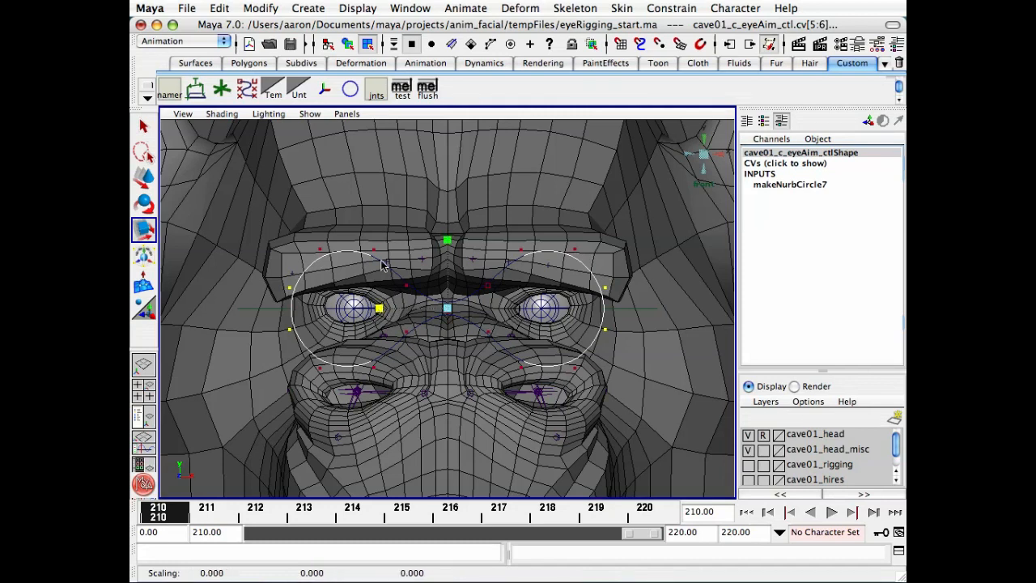
Step: Scale the inner upper and lower CVs of both lobes slightly toward the centre and return to the Select Tool
{"action": "left_click_drag", "start_coordinate": [361, 234], "coordinate": [397, 385]}
{"action": "left_click_drag", "start_coordinate": [510, 234], "coordinate": [527, 380], "text": "shift"}
{"action": "left_click_drag", "start_coordinate": [379, 310], "coordinate": [390, 314]}
{"action": "key", "text": "q"}
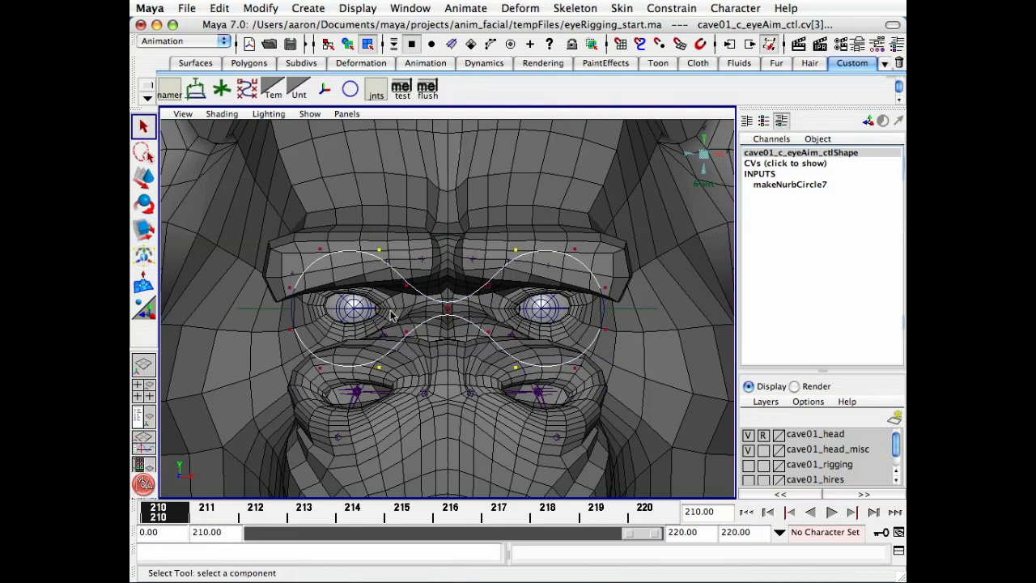
Step: Return the glasses-shaped cave01_c_eyeAim_ctl curve to object mode and turn off its CV display
{"action": "left_click", "coordinate": [390, 314]}
{"action": "key", "text": "F8"}
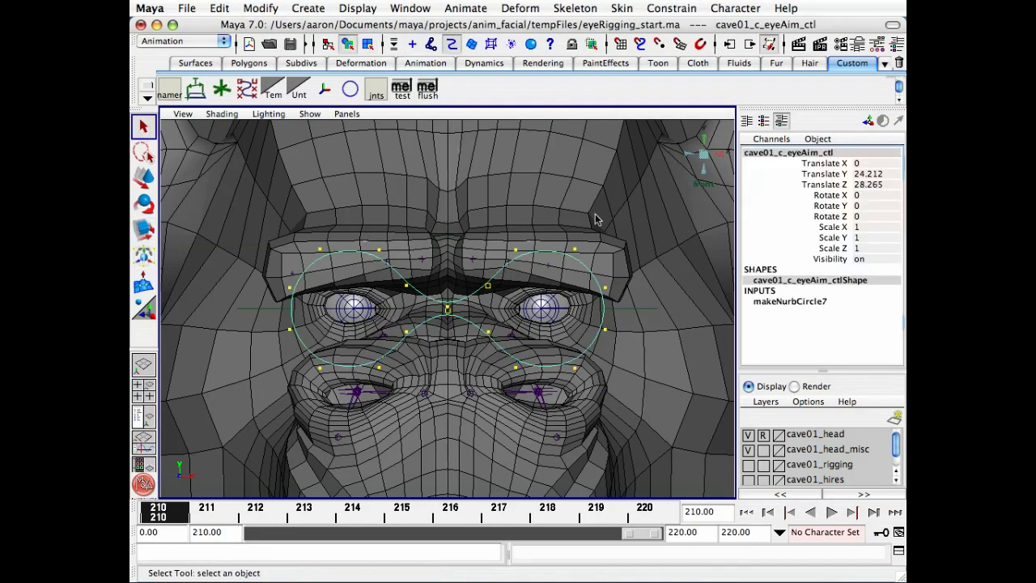
{"action": "left_click", "coordinate": [705, 155]}
{"action": "left_click_drag", "start_coordinate": [618, 258], "coordinate": [599, 242], "text": "alt"}
{"action": "right_click_drag", "start_coordinate": [599, 243], "coordinate": [423, 283], "text": "alt"}
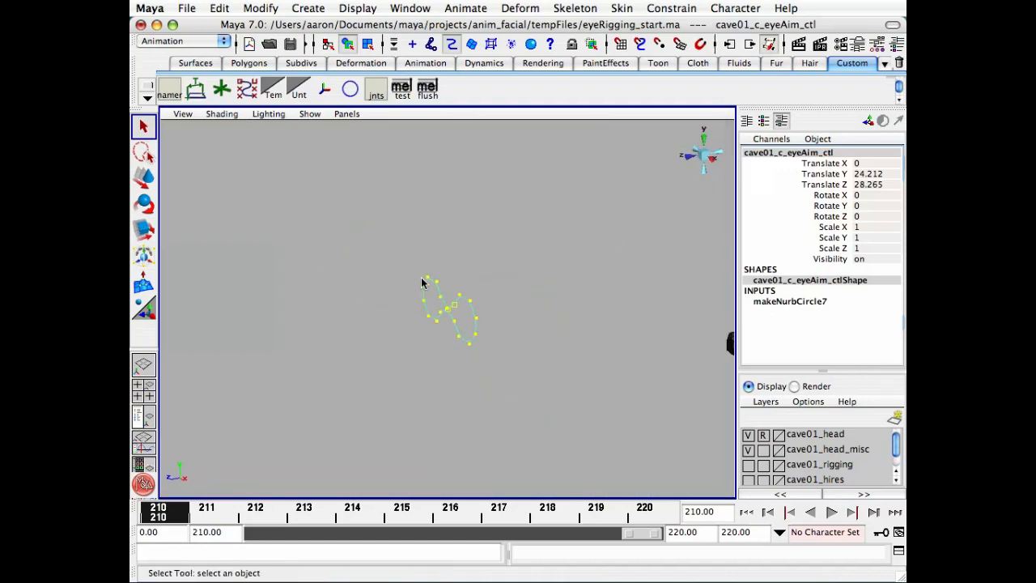
{"action": "left_click_drag", "start_coordinate": [424, 282], "coordinate": [474, 335], "text": "alt"}
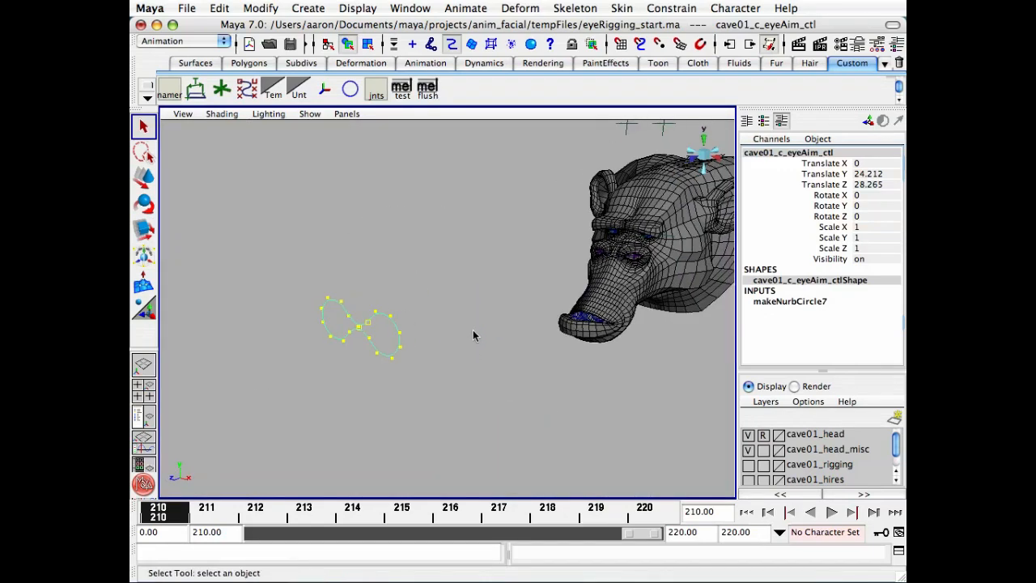
{"action": "left_click", "coordinate": [366, 10]}
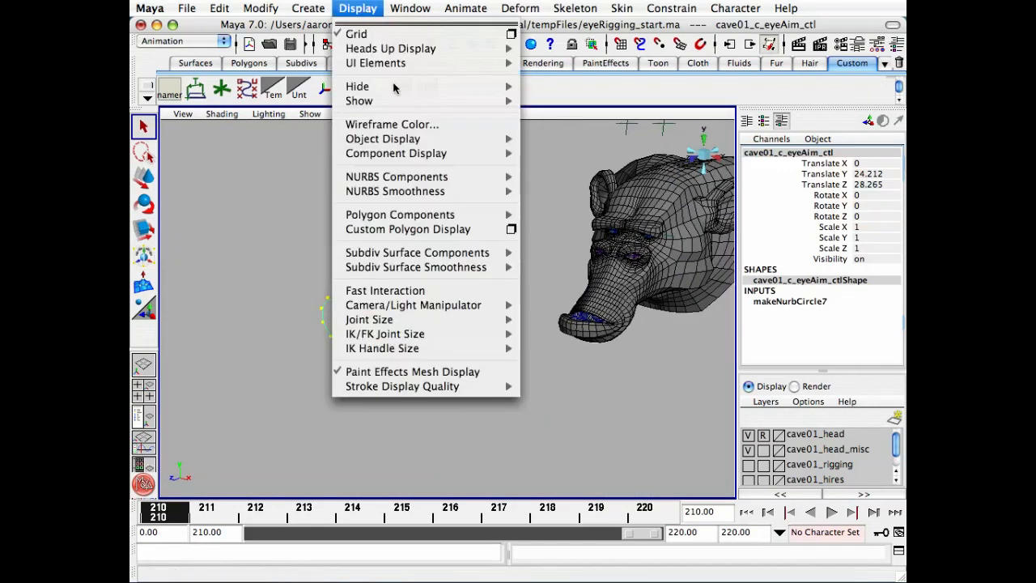
{"action": "mouse_move", "coordinate": [416, 176]}
{"action": "left_click", "coordinate": [576, 184]}
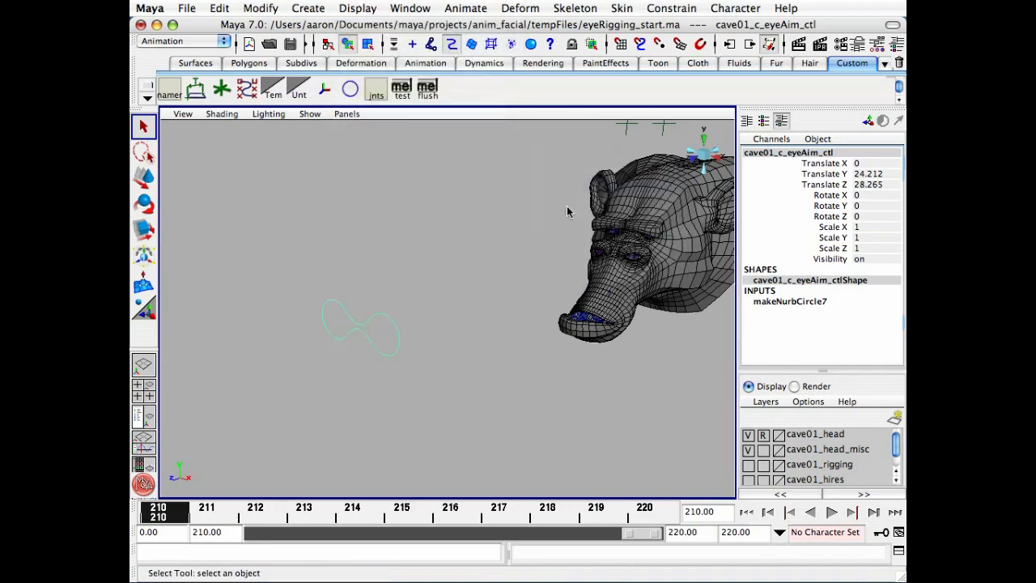
Step: Open the Hypergraph, create an empty group and parent it under cave01_c_eyeAim_ctl
{"action": "left_click_drag", "start_coordinate": [566, 213], "coordinate": [446, 256], "text": "alt"}
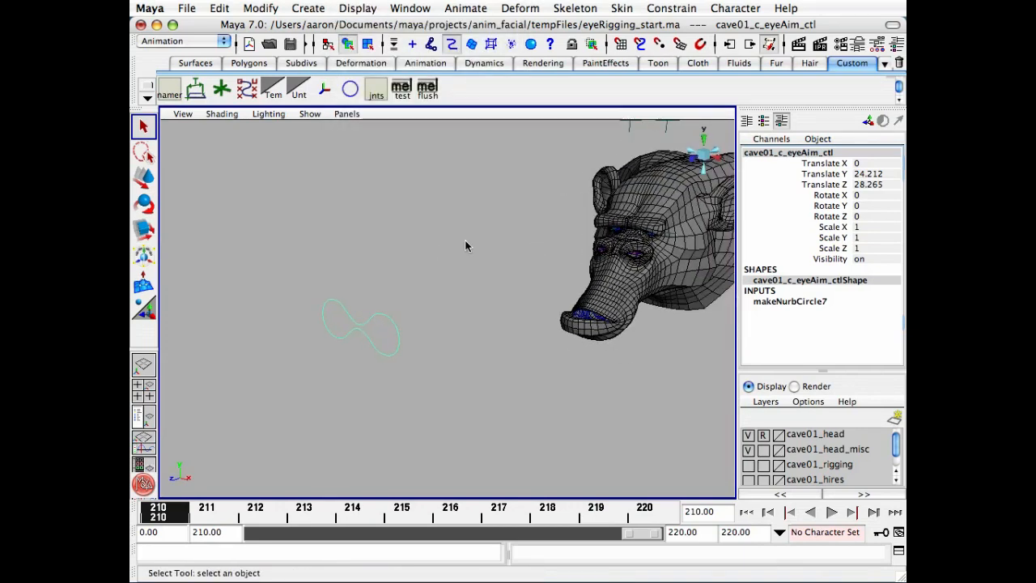
{"action": "key", "text": "h"}
{"action": "middle_click_drag", "start_coordinate": [454, 298], "coordinate": [560, 254], "text": "alt"}
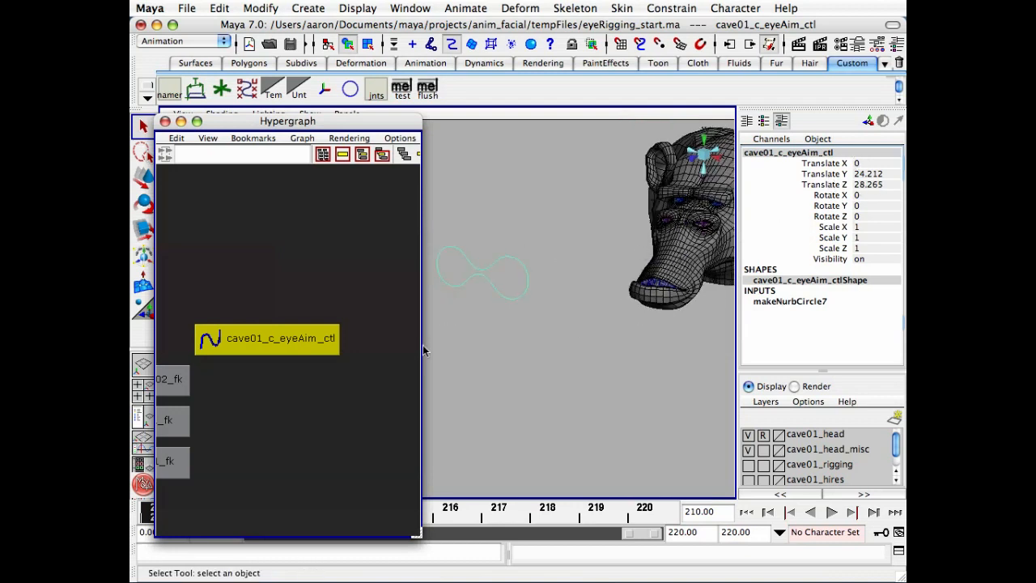
{"action": "left_click", "coordinate": [518, 406]}
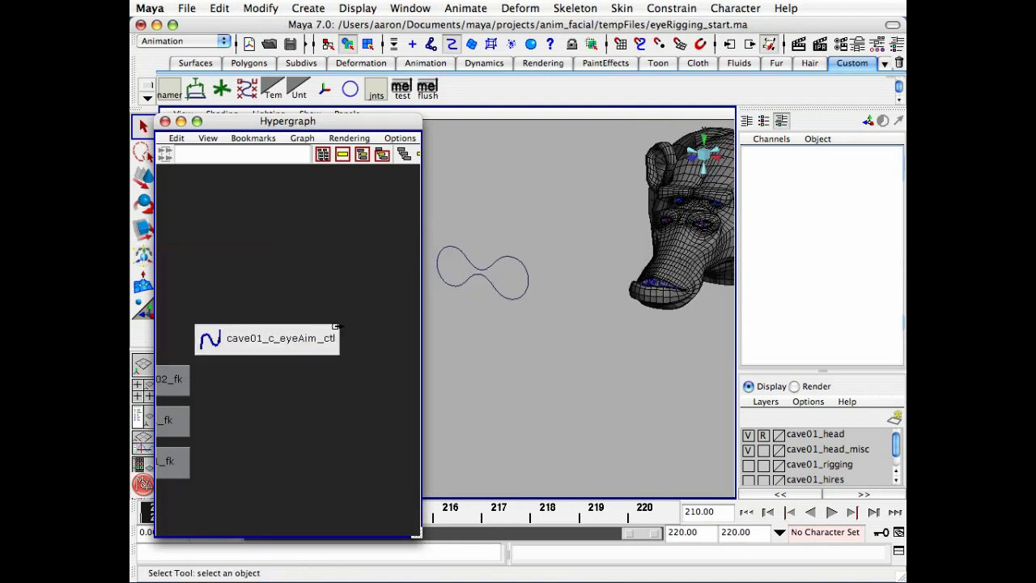
{"action": "key", "text": "ctrl+g"}
{"action": "middle_click_drag", "start_coordinate": [275, 339], "coordinate": [298, 310]}
{"action": "right_click_drag", "start_coordinate": [298, 309], "coordinate": [345, 299], "text": "alt"}
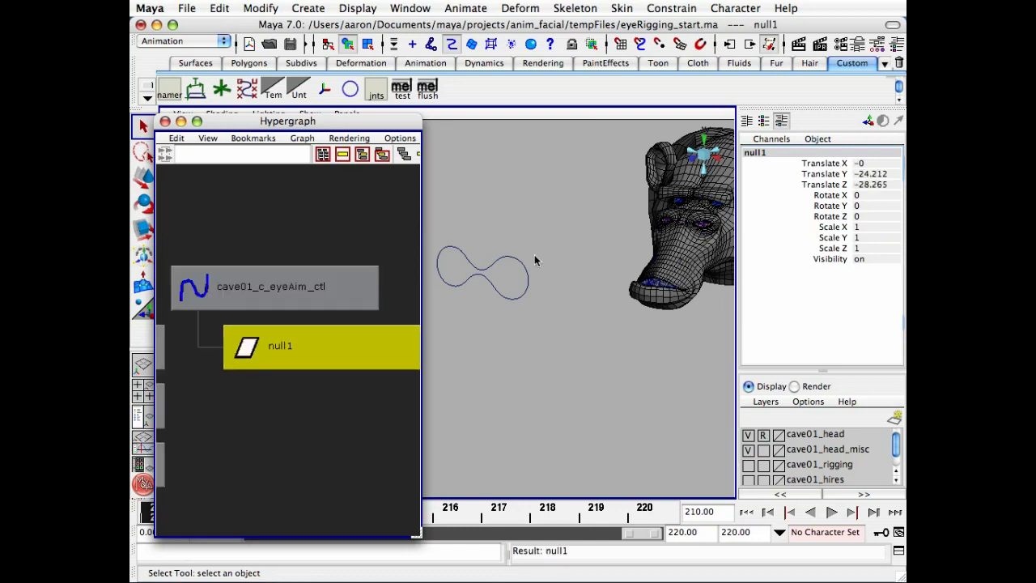
Step: Set the null group's Translate X, Y and Z to 0 and switch to the Move Tool
{"action": "left_click_drag", "start_coordinate": [880, 187], "coordinate": [877, 165]}
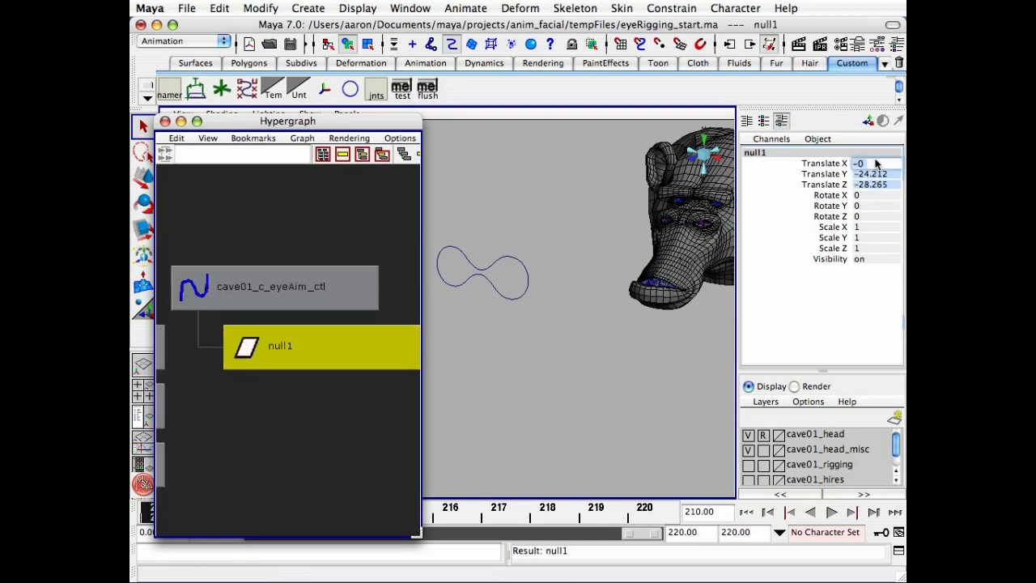
{"action": "type", "text": "0"}
{"action": "key", "text": "Return"}
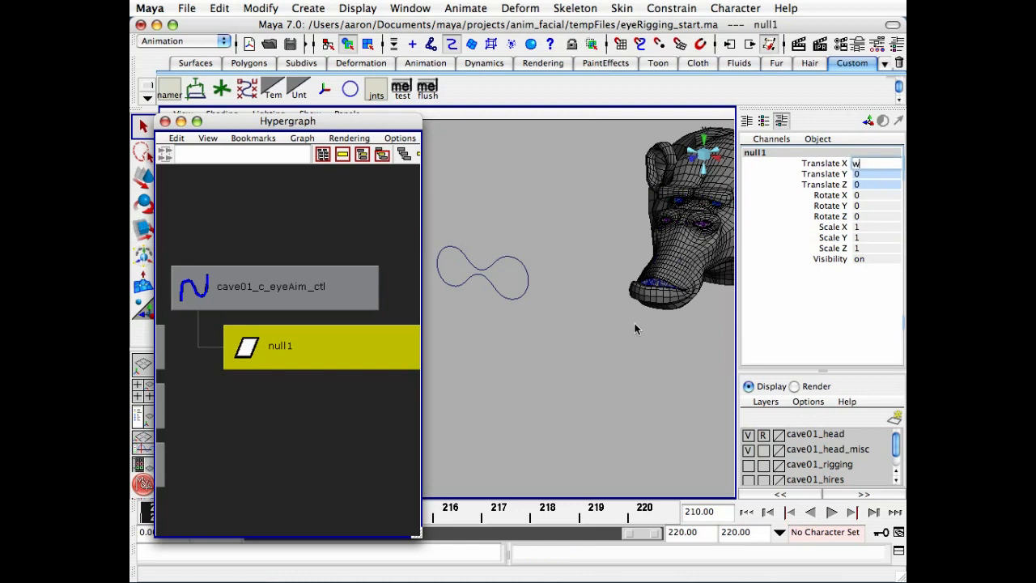
{"action": "key", "text": "w"}
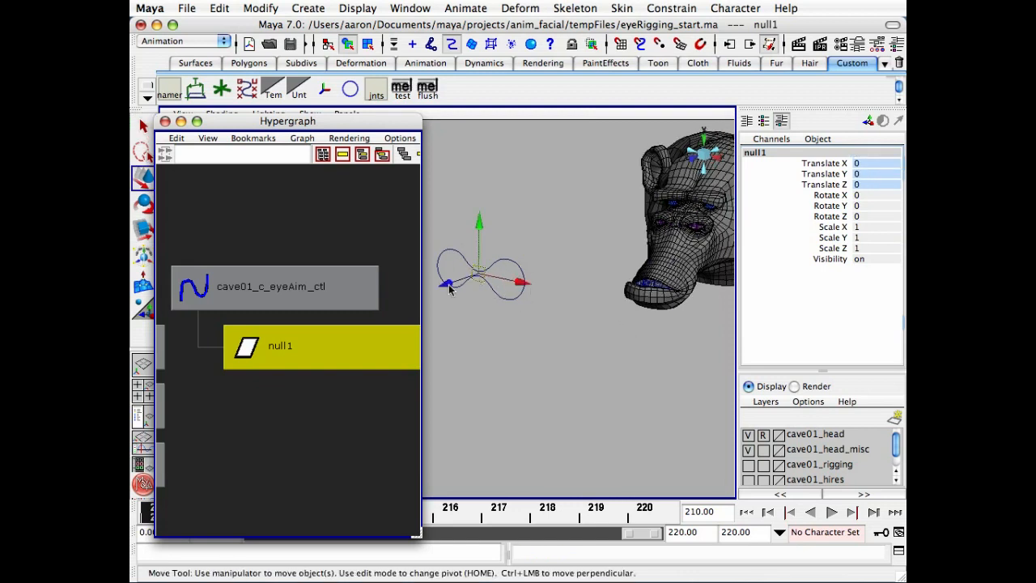
Step: Unparent the null group from cave01_c_eyeAim_ctl so it sits at the top level of the hierarchy
{"action": "right_click_drag", "start_coordinate": [305, 393], "coordinate": [283, 423], "text": "alt"}
{"action": "middle_click_drag", "start_coordinate": [292, 355], "coordinate": [273, 373], "text": "alt"}
{"action": "left_click", "coordinate": [300, 357]}
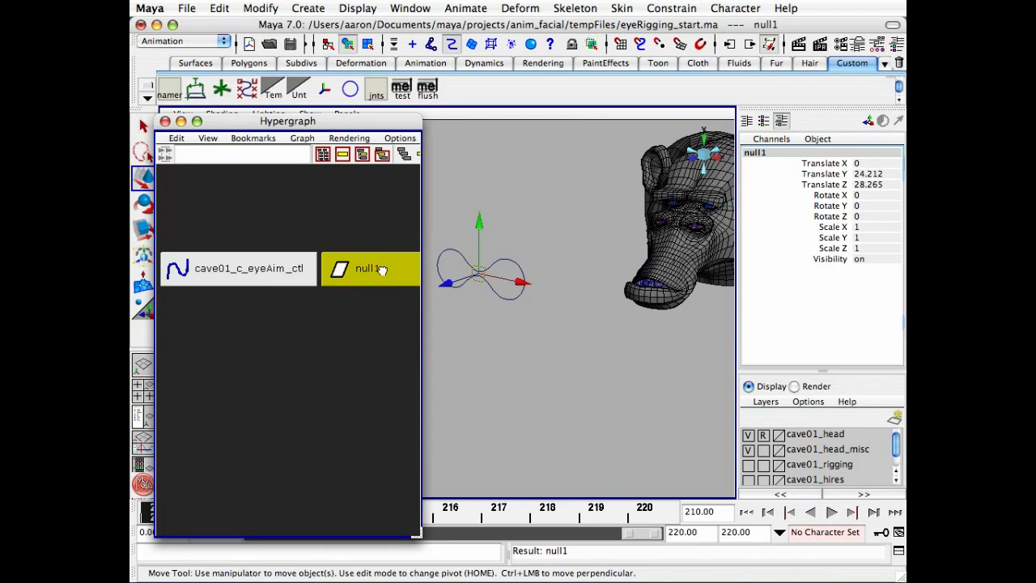
Step: Compare the translate values of the aim control and the null group, and parent cave01_c_eyeAim_ctl under the null group
{"action": "left_click", "coordinate": [308, 282]}
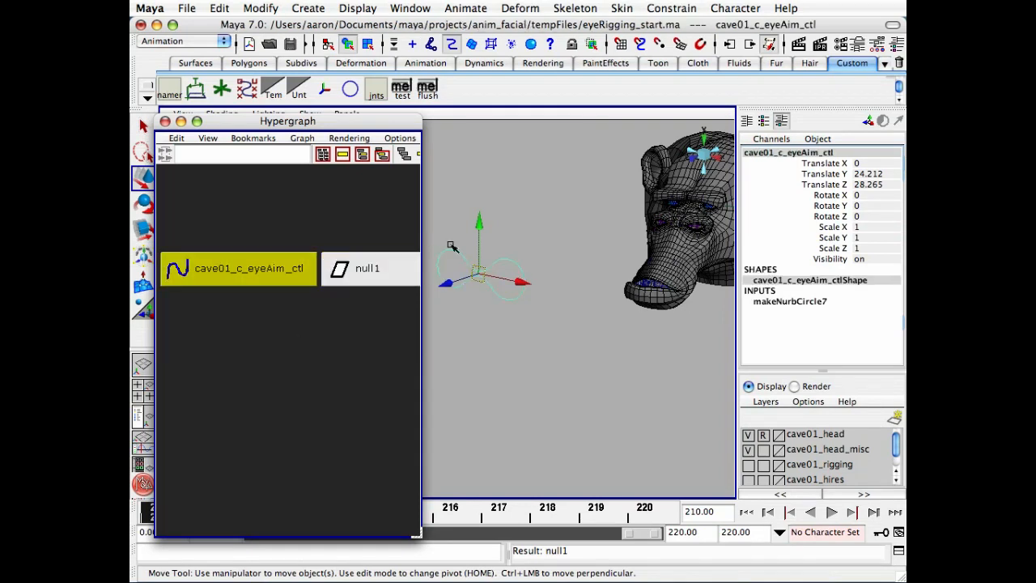
{"action": "left_click", "coordinate": [370, 268]}
{"action": "left_click", "coordinate": [264, 275]}
{"action": "left_click", "coordinate": [354, 270]}
{"action": "left_click", "coordinate": [254, 296]}
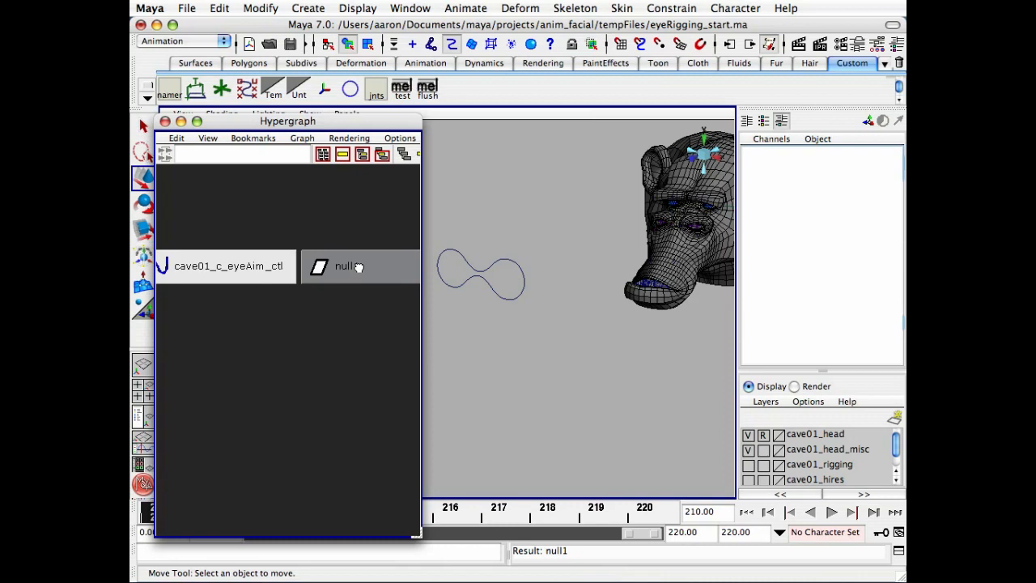
{"action": "middle_click_drag", "start_coordinate": [358, 267], "coordinate": [271, 267]}
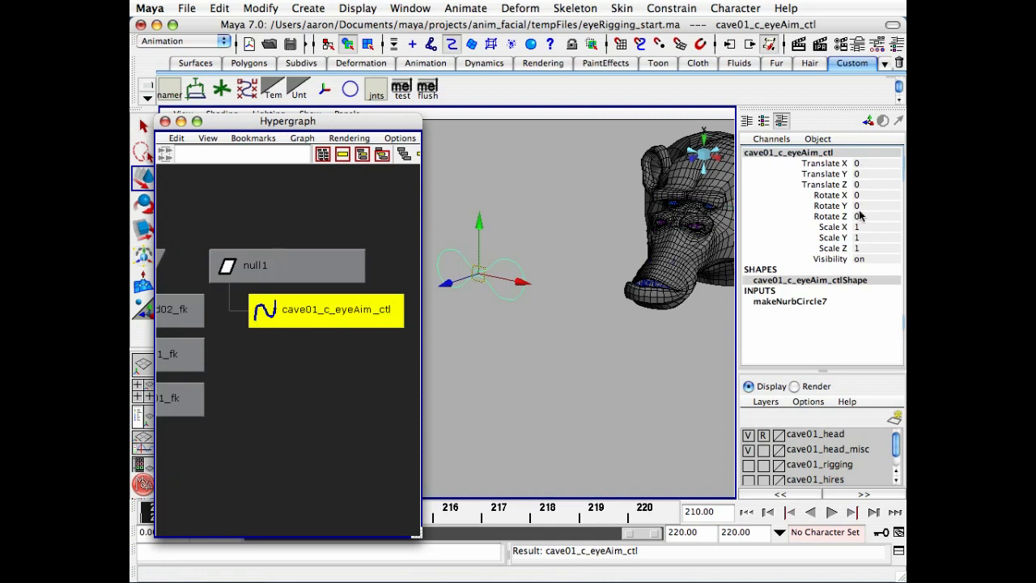
Step: Rename the null group as cave01_c_eyeAim_grp
{"action": "left_click", "coordinate": [326, 377]}
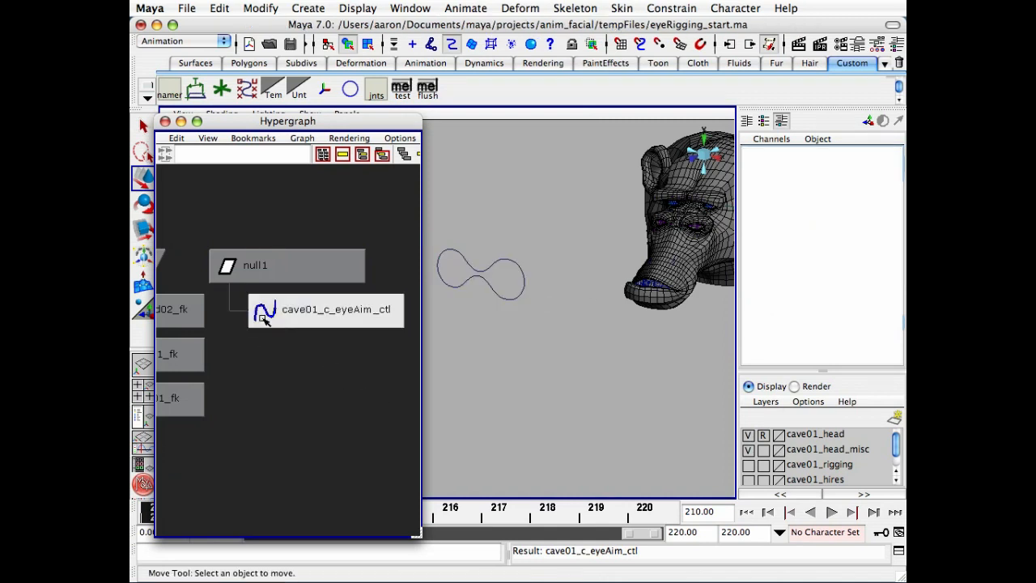
{"action": "double_click", "coordinate": [286, 264]}
{"action": "type", "text": "cav"}
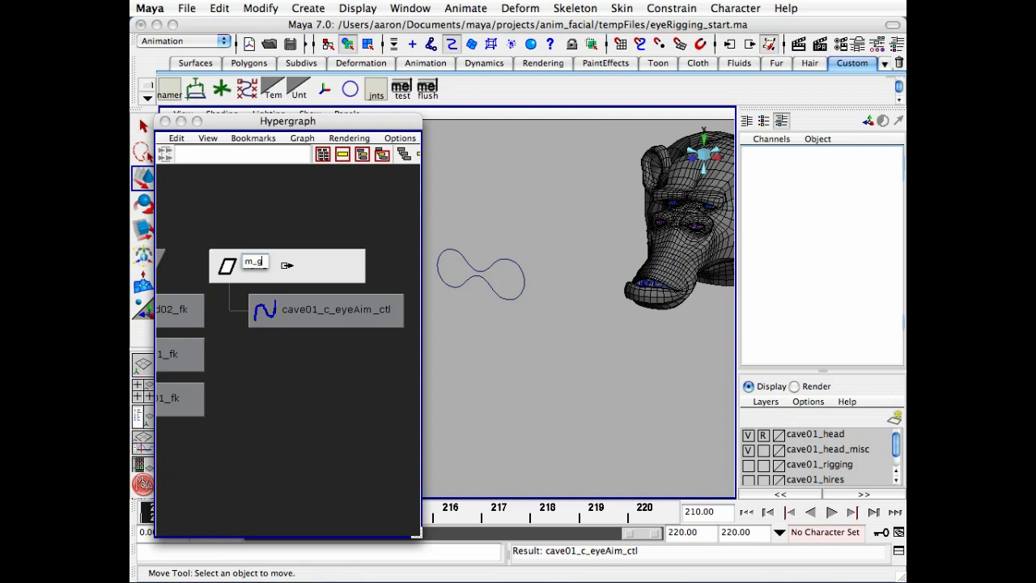
{"action": "key", "text": "Return"}
Step: Restrict cave01_c_eyeAim_ctl to translation by locking its Visibility, Scale and Rotate channels
{"action": "left_click", "coordinate": [285, 308]}
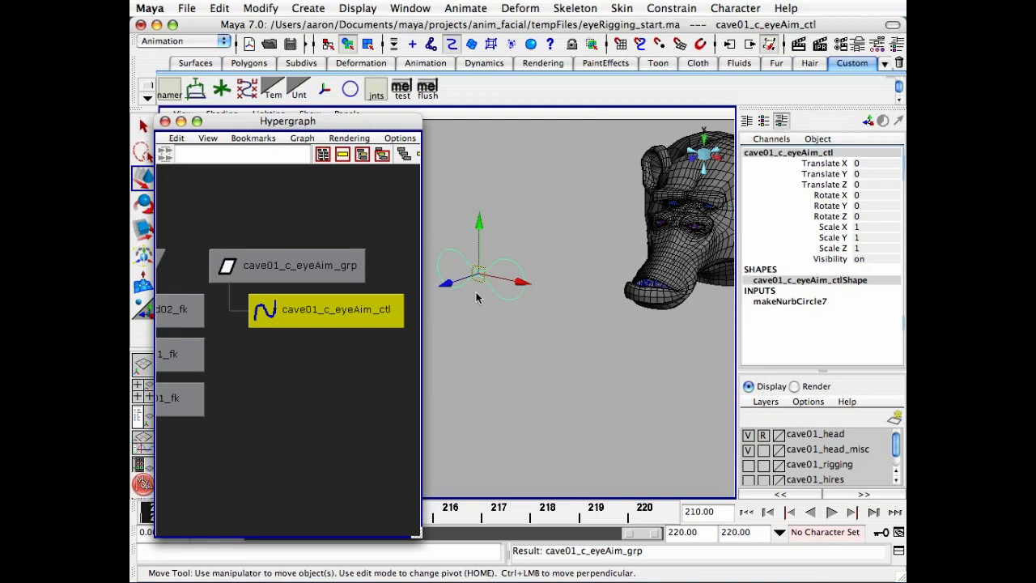
{"action": "left_click", "coordinate": [819, 259]}
{"action": "right_click_drag", "start_coordinate": [819, 259], "coordinate": [867, 491]}
{"action": "left_click_drag", "start_coordinate": [838, 248], "coordinate": [831, 200]}
{"action": "right_click_drag", "start_coordinate": [814, 217], "coordinate": [861, 461]}
Step: Test the aim control by moving it in the view, and undo the move
{"action": "key", "text": "w"}
{"action": "left_click_drag", "start_coordinate": [476, 270], "coordinate": [579, 223], "text": "alt"}
{"action": "key", "text": "ctrl+z"}
{"action": "key", "text": "q"}
Step: Delete the two locators floating above the character's head
{"action": "left_click", "coordinate": [532, 408]}
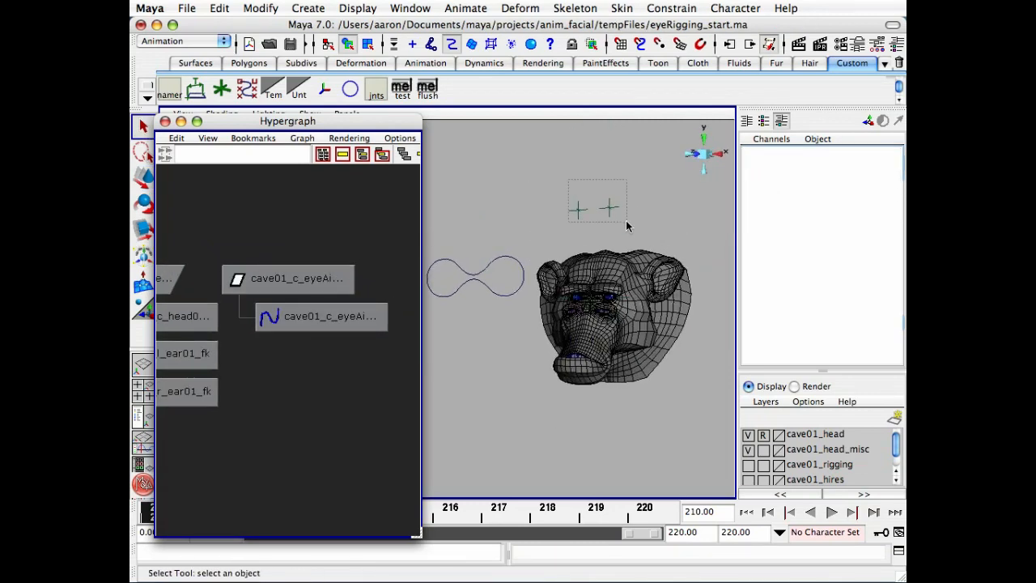
{"action": "middle_click_drag", "start_coordinate": [241, 349], "coordinate": [201, 374], "text": "alt"}
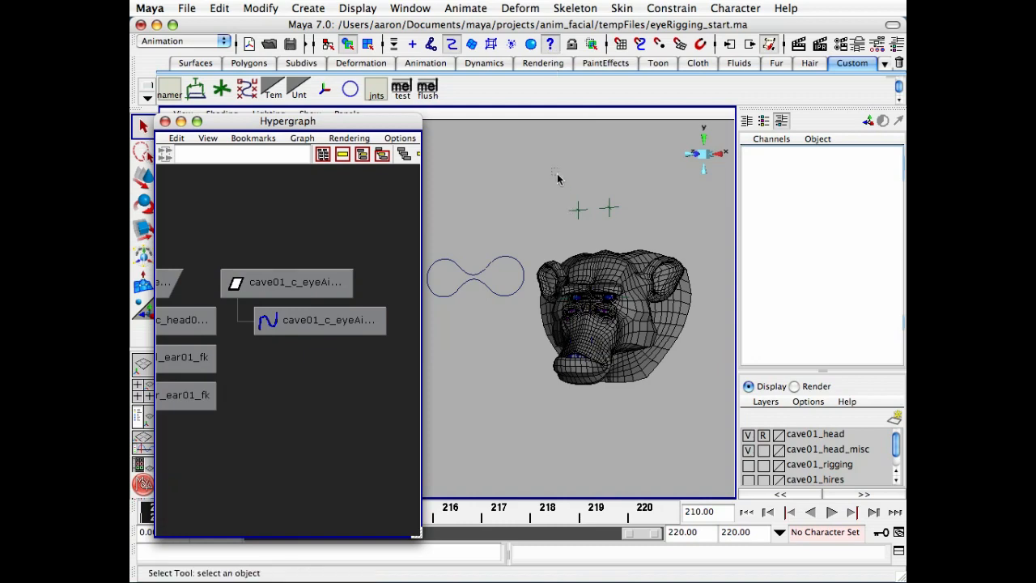
{"action": "left_click_drag", "start_coordinate": [557, 178], "coordinate": [645, 219]}
{"action": "key", "text": "Delete"}
Step: Create two new locators at the origin
{"action": "left_click_drag", "start_coordinate": [555, 220], "coordinate": [607, 242], "text": "alt"}
{"action": "right_click_drag", "start_coordinate": [590, 308], "coordinate": [772, 278], "text": "alt"}
{"action": "left_click_drag", "start_coordinate": [608, 270], "coordinate": [596, 303], "text": "alt"}
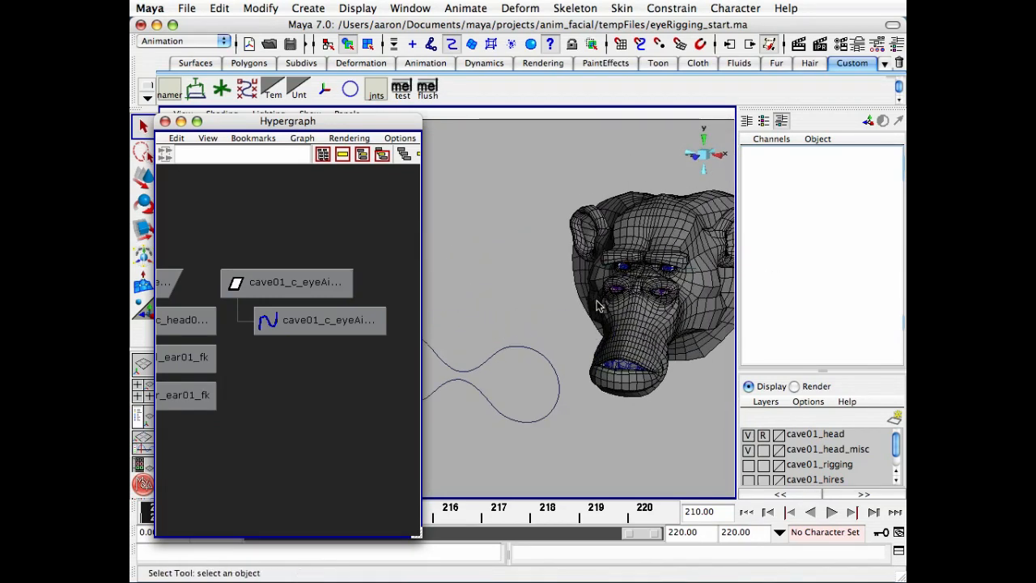
{"action": "right_click_drag", "start_coordinate": [596, 302], "coordinate": [550, 289], "text": "alt"}
{"action": "left_click_drag", "start_coordinate": [551, 289], "coordinate": [603, 267], "text": "alt"}
{"action": "left_click", "coordinate": [309, 8]}
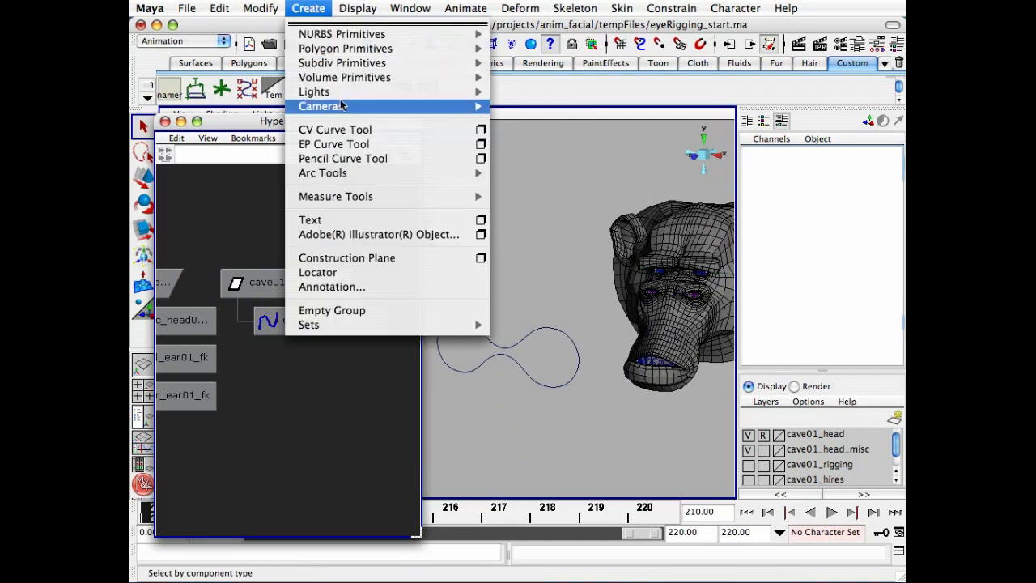
{"action": "left_click", "coordinate": [395, 272]}
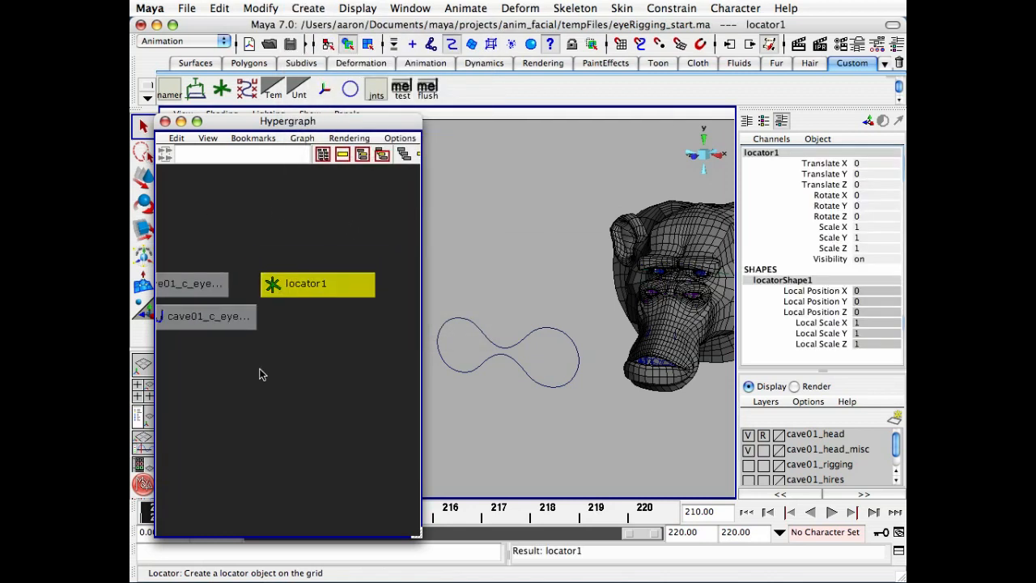
{"action": "key", "text": "g"}
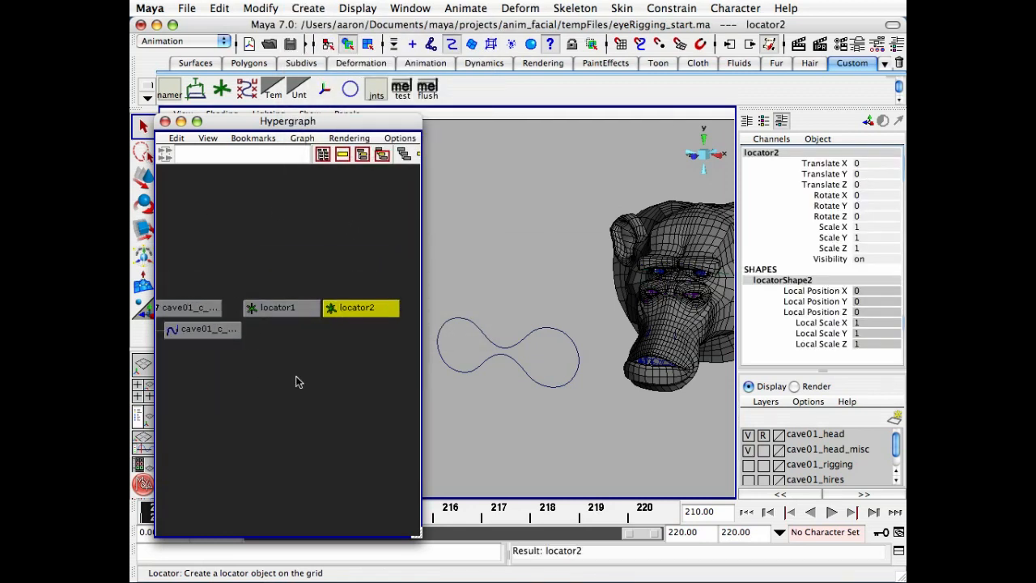
Step: Parent locator1 under the left eye's offset node cave01_l_eye_off in the Hypergraph
{"action": "left_click", "coordinate": [285, 346]}
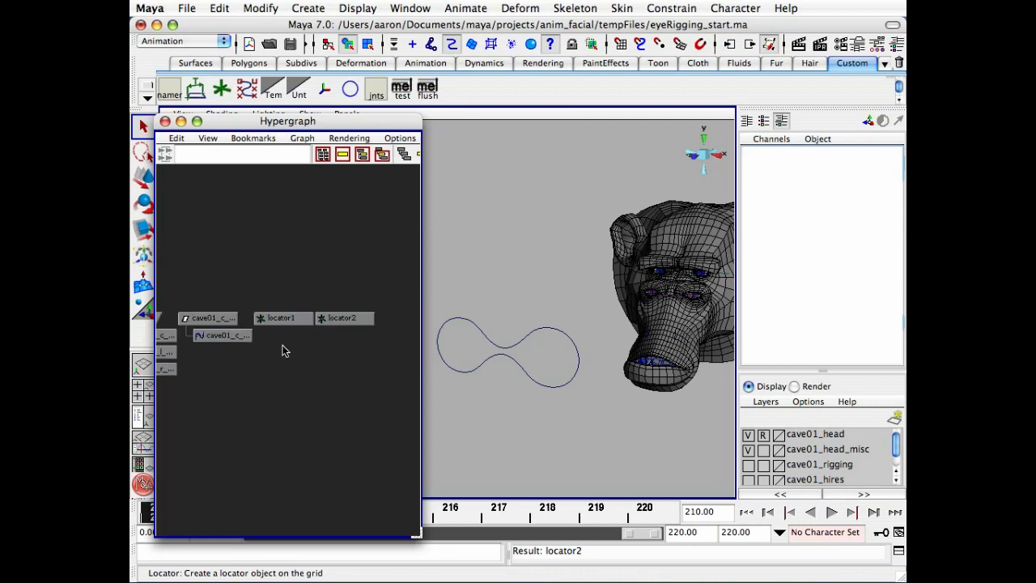
{"action": "middle_click_drag", "start_coordinate": [284, 350], "coordinate": [305, 300], "text": "alt"}
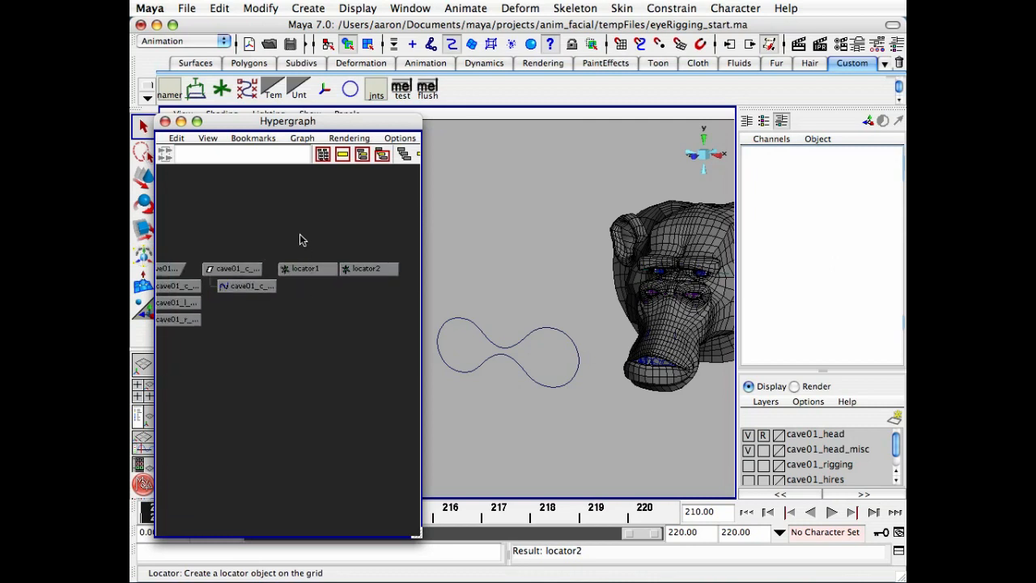
{"action": "left_click", "coordinate": [300, 268]}
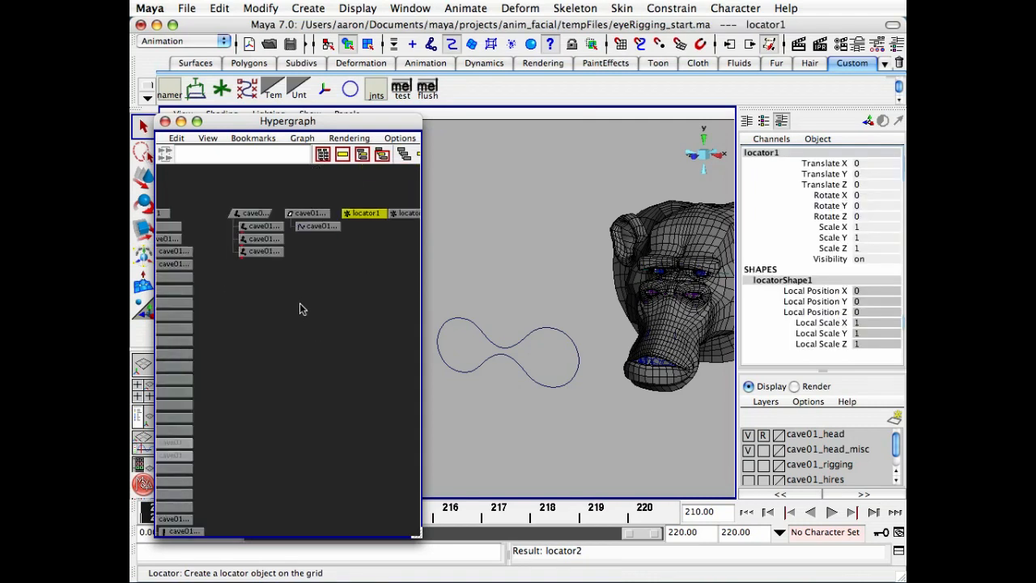
{"action": "middle_click_drag", "start_coordinate": [247, 451], "coordinate": [300, 294], "text": "alt"}
{"action": "right_click_drag", "start_coordinate": [278, 451], "coordinate": [348, 381], "text": "alt"}
{"action": "middle_click_drag", "start_coordinate": [225, 445], "coordinate": [247, 392], "text": "alt"}
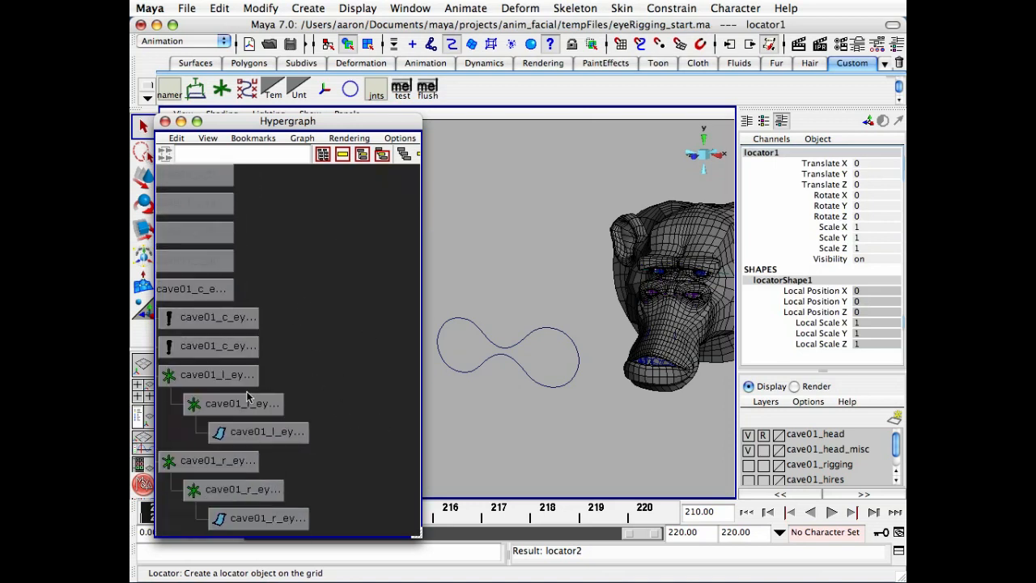
{"action": "left_click", "coordinate": [247, 398], "text": "shift"}
{"action": "key", "text": "p"}
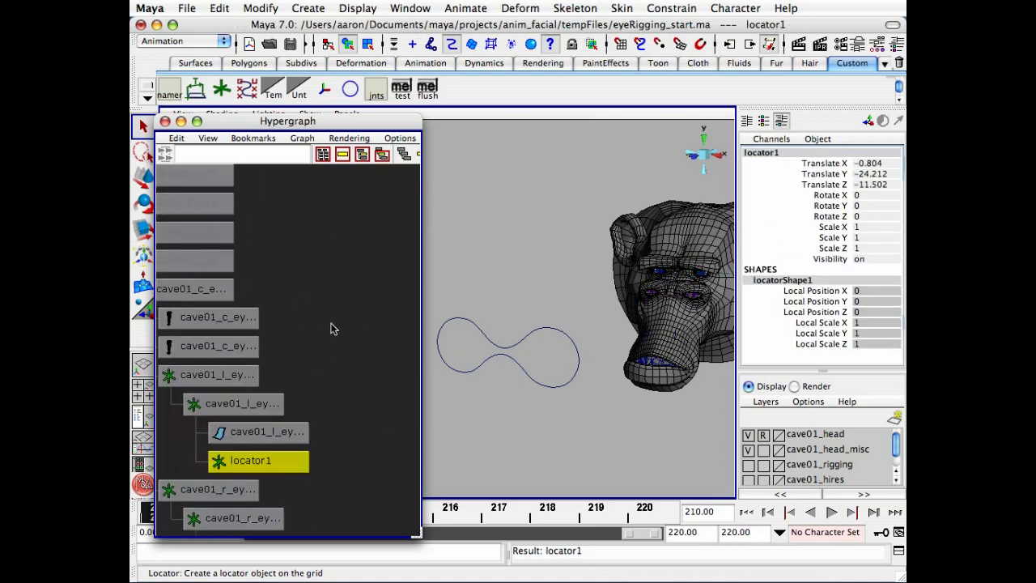
Step: Parent locator2 under the right eye's offset node cave01_r_eye_off in the Hypergraph
{"action": "right_click_drag", "start_coordinate": [331, 328], "coordinate": [275, 299], "text": "alt"}
{"action": "middle_click_drag", "start_coordinate": [274, 300], "coordinate": [196, 422], "text": "alt"}
{"action": "left_click", "coordinate": [322, 204]}
{"action": "middle_click_drag", "start_coordinate": [303, 370], "coordinate": [376, 178], "text": "alt"}
{"action": "right_click_drag", "start_coordinate": [270, 319], "coordinate": [310, 354], "text": "alt"}
{"action": "middle_click_drag", "start_coordinate": [310, 353], "coordinate": [386, 366], "text": "alt"}
{"action": "left_click", "coordinate": [294, 328], "text": "shift"}
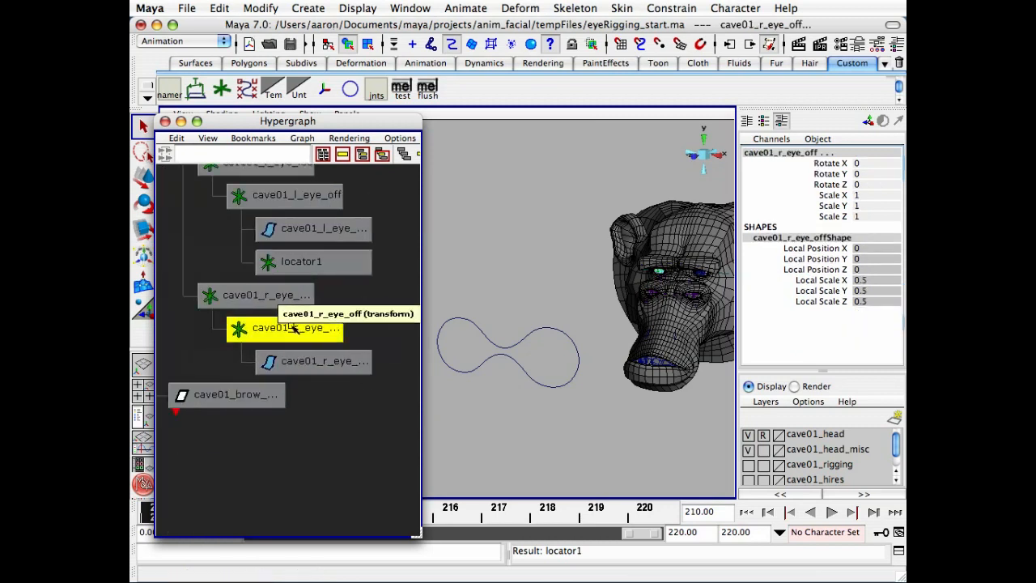
{"action": "key", "text": "p"}
Step: Set Translate X, Y and Z of locator1 and locator2 to 0 to centre them on the eyes
{"action": "left_click", "coordinate": [354, 261]}
{"action": "left_click", "coordinate": [335, 398], "text": "shift"}
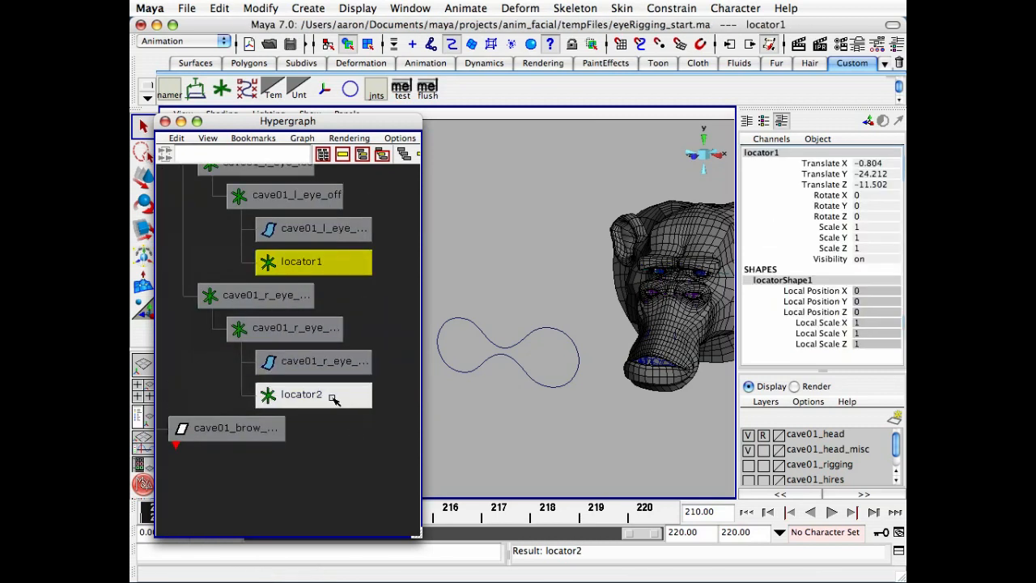
{"action": "left_click_drag", "start_coordinate": [878, 184], "coordinate": [875, 164]}
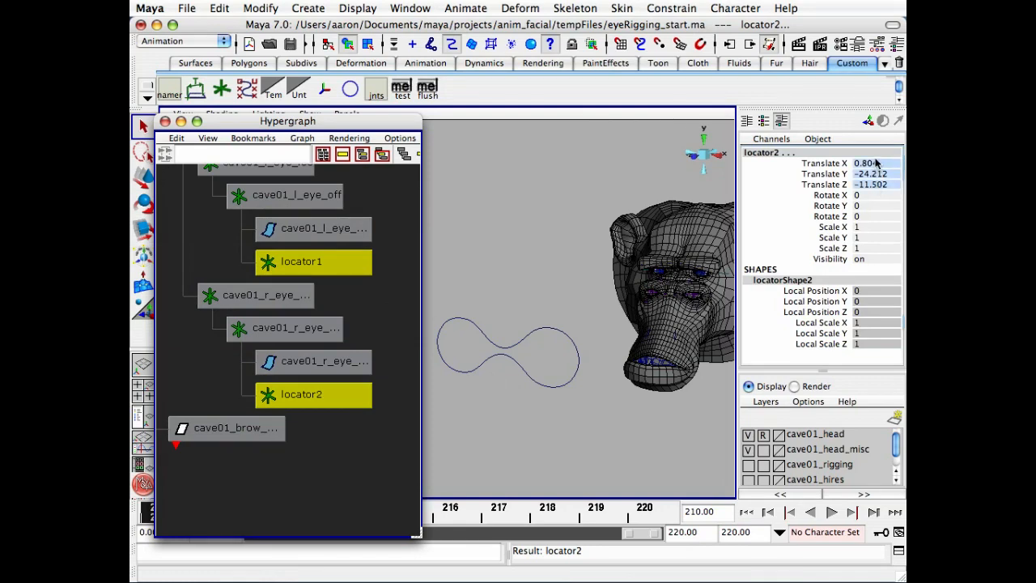
{"action": "type", "text": "0"}
{"action": "key", "text": "Return"}
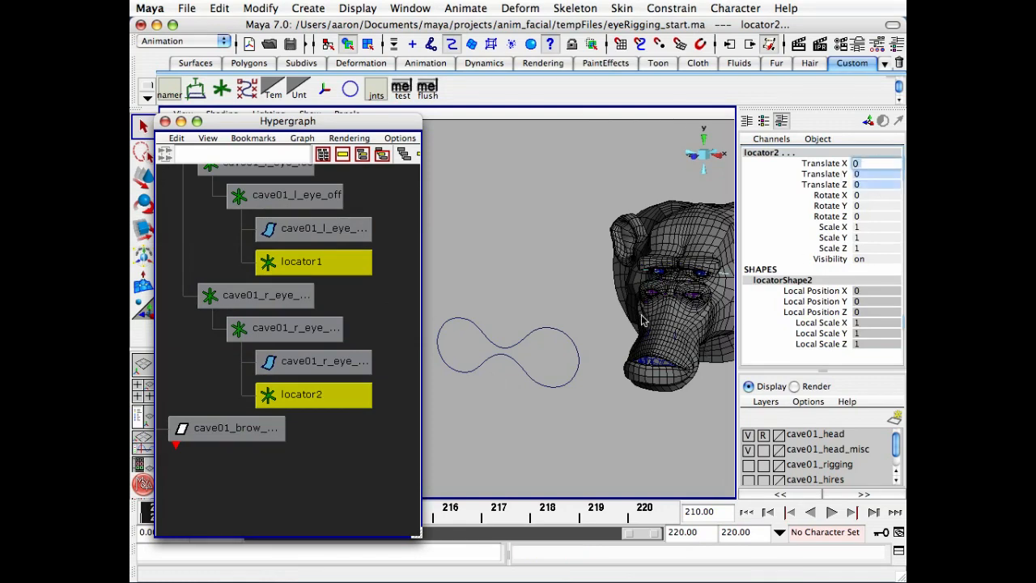
{"action": "key", "text": "f"}
{"action": "left_click_drag", "start_coordinate": [628, 307], "coordinate": [663, 292], "text": "alt"}
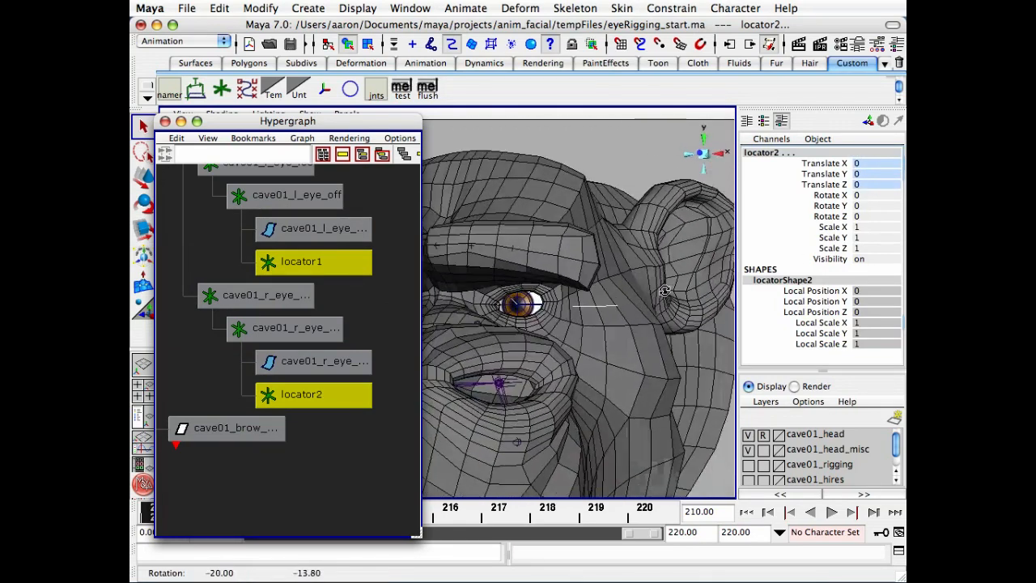
Step: Unparent locator1 and locator2 from the left and right eye offset nodes
{"action": "middle_click_drag", "start_coordinate": [664, 291], "coordinate": [712, 283], "text": "alt"}
{"action": "right_click_drag", "start_coordinate": [712, 282], "coordinate": [680, 284], "text": "alt"}
{"action": "left_click_drag", "start_coordinate": [712, 275], "coordinate": [610, 300], "text": "alt"}
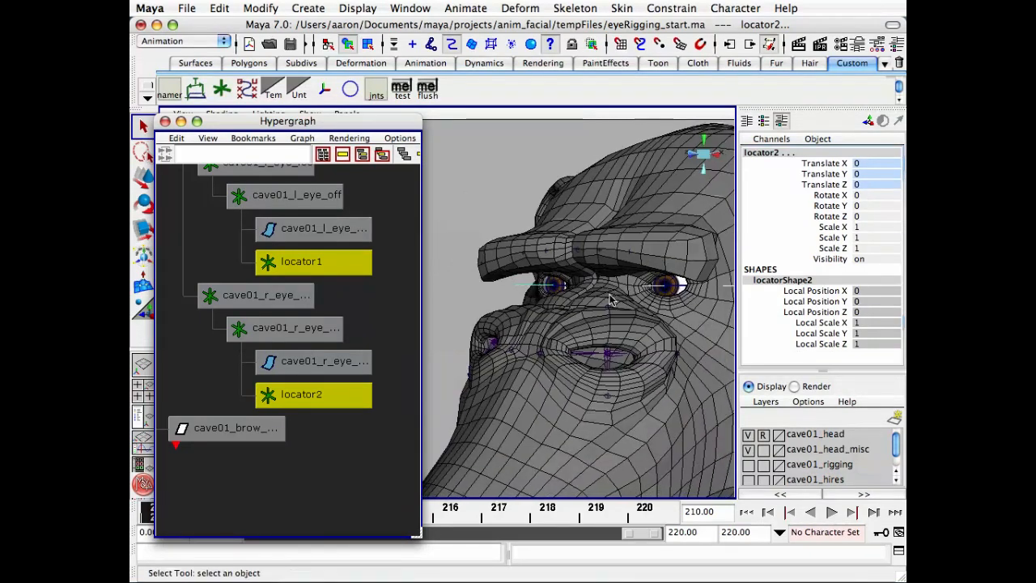
{"action": "right_click_drag", "start_coordinate": [586, 348], "coordinate": [439, 368], "text": "alt"}
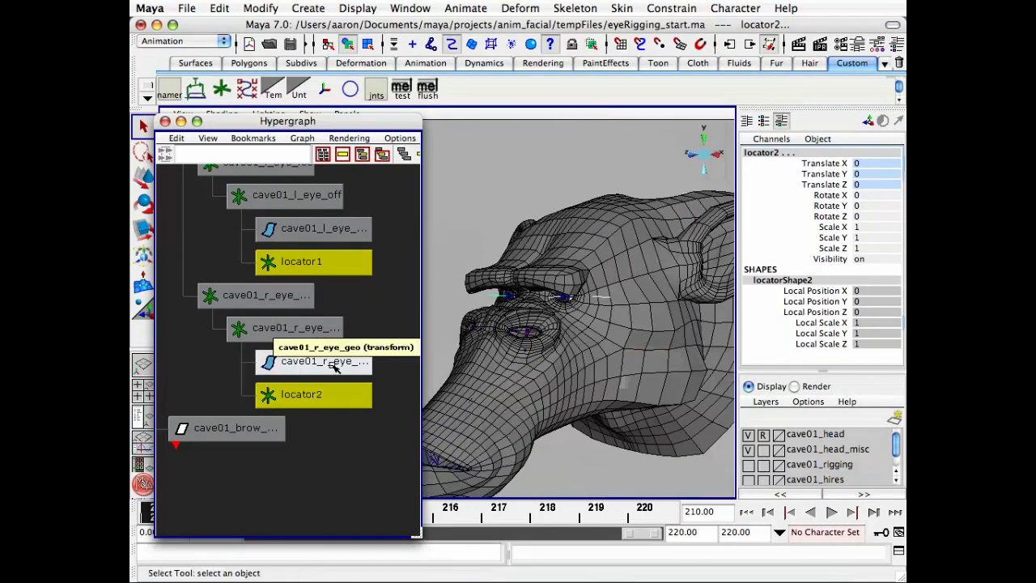
{"action": "key", "text": "a"}
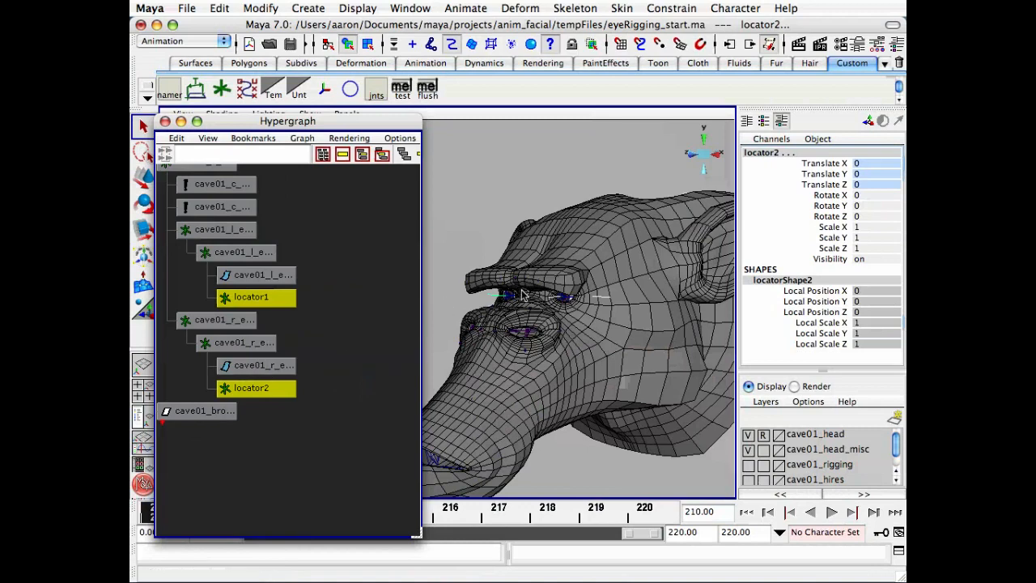
{"action": "key", "text": "space"}
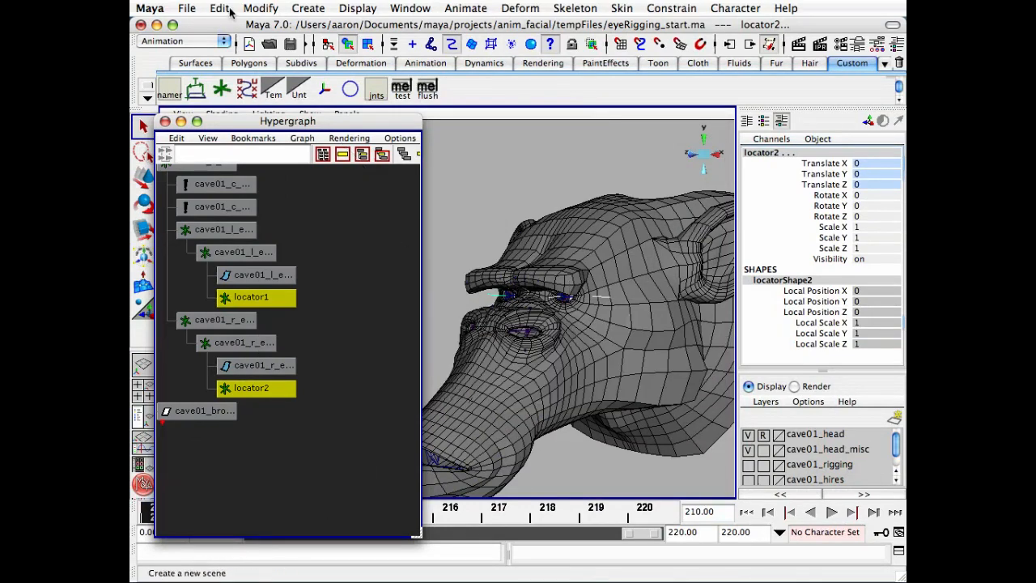
{"action": "left_click", "coordinate": [220, 8]}
{"action": "left_click", "coordinate": [328, 483]}
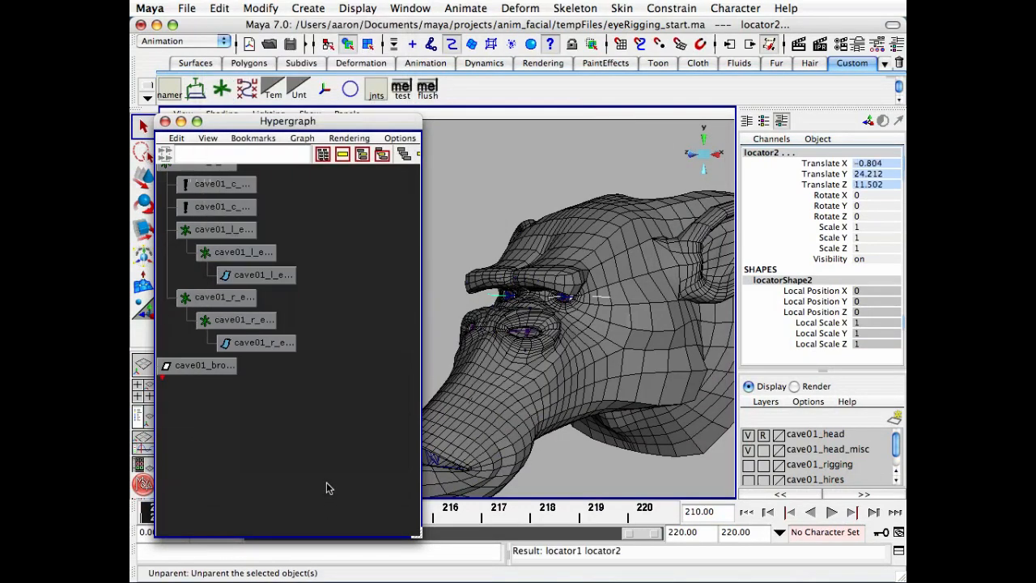
Step: Parent locator1 and locator2 under the cave01_c_eyeAim_ctl control in the Hypergraph
{"action": "key", "text": "f"}
{"action": "right_click_drag", "start_coordinate": [313, 290], "coordinate": [177, 277], "text": "alt"}
{"action": "middle_click_drag", "start_coordinate": [176, 277], "coordinate": [255, 227], "text": "alt"}
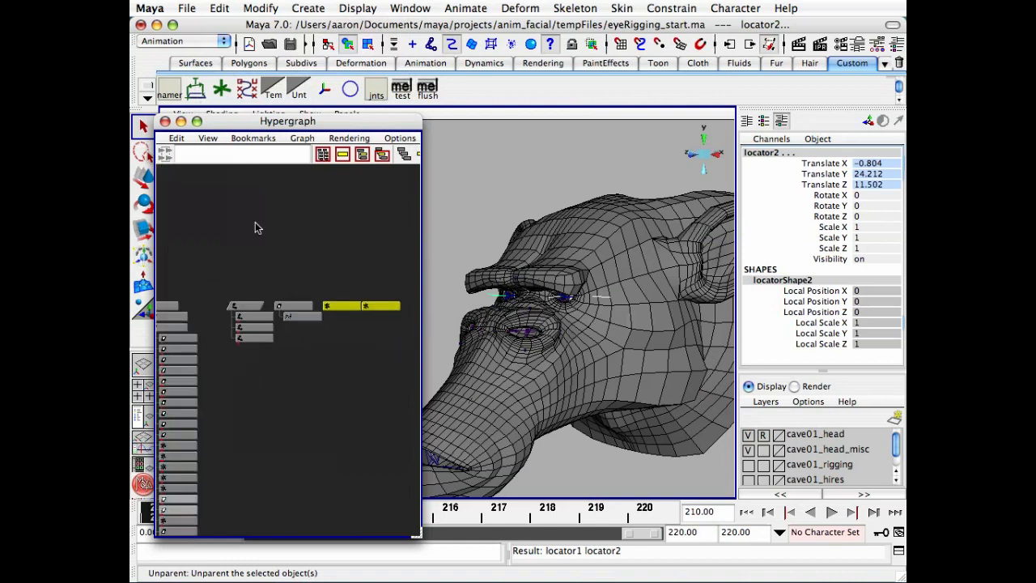
{"action": "right_click_drag", "start_coordinate": [244, 347], "coordinate": [350, 324], "text": "alt"}
{"action": "middle_click_drag", "start_coordinate": [349, 329], "coordinate": [192, 356], "text": "alt"}
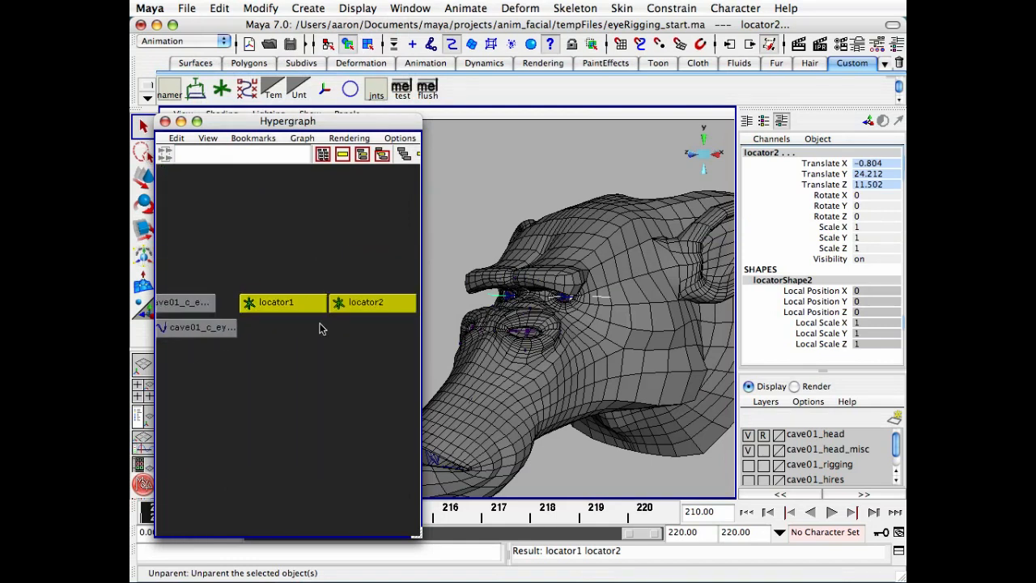
{"action": "middle_click_drag", "start_coordinate": [309, 308], "coordinate": [329, 329], "text": "alt"}
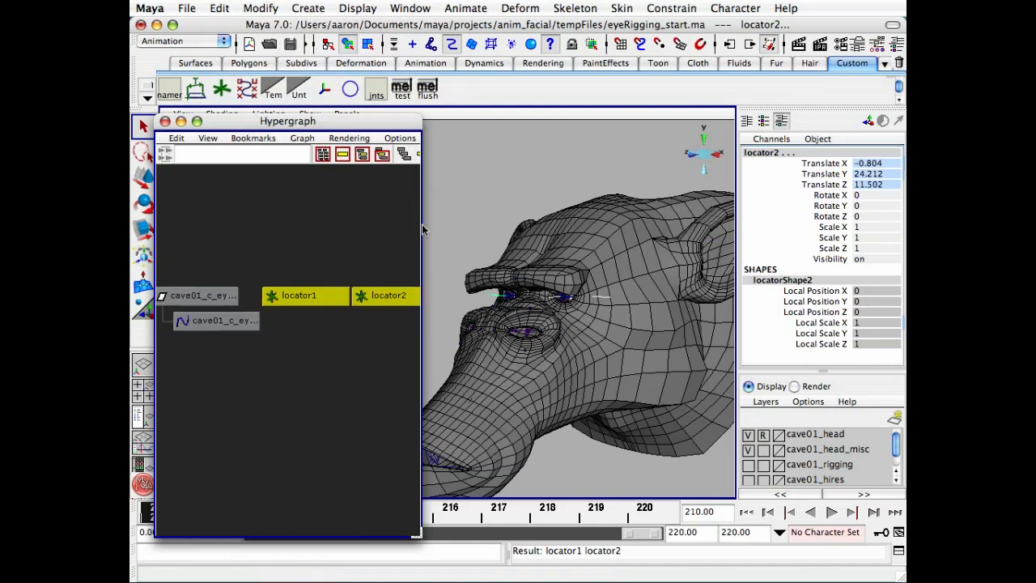
{"action": "left_click", "coordinate": [216, 320]}
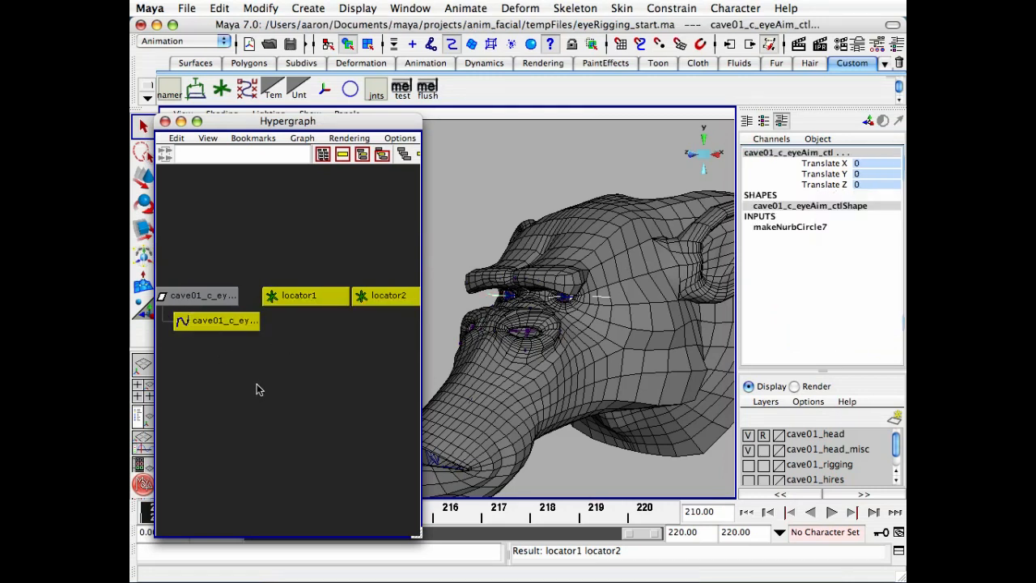
{"action": "key", "text": "p"}
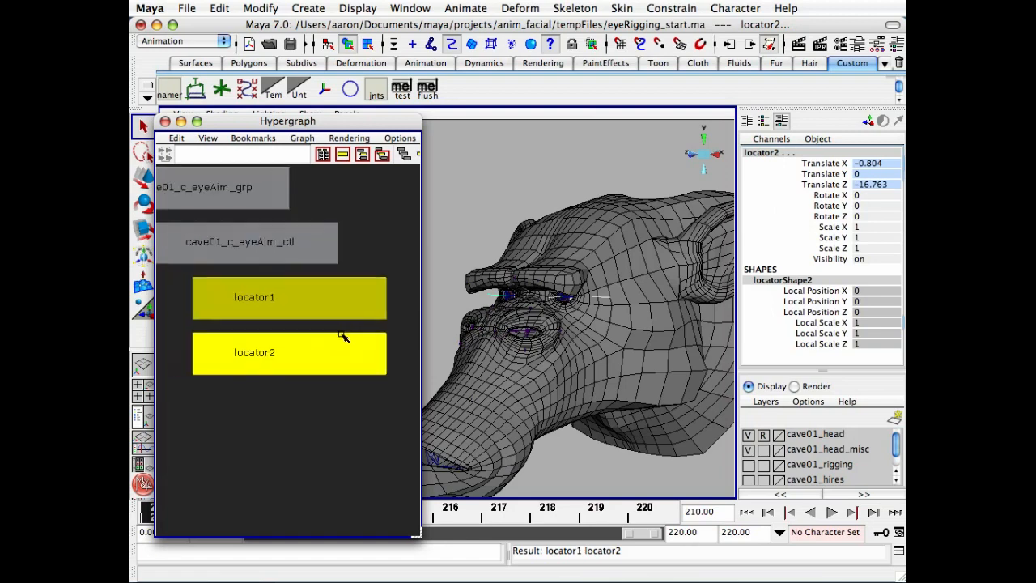
{"action": "left_click", "coordinate": [297, 395]}
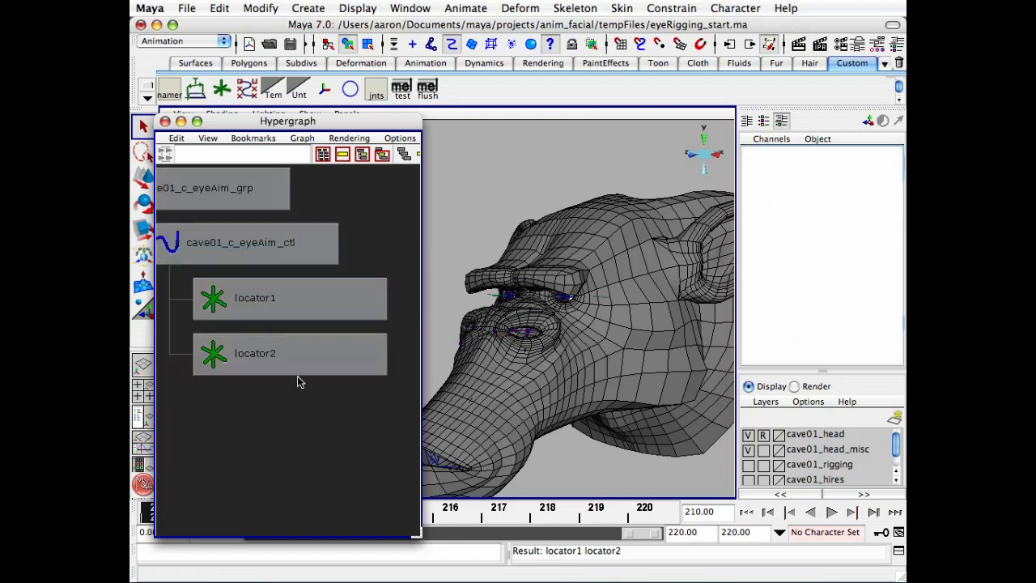
Step: Set Translate Z of locator1 and locator2 to 0 to bring them into the plane of the eye aim control
{"action": "left_click_drag", "start_coordinate": [368, 263], "coordinate": [332, 362]}
{"action": "left_click_drag", "start_coordinate": [646, 278], "coordinate": [590, 278], "text": "alt"}
{"action": "right_click_drag", "start_coordinate": [590, 278], "coordinate": [541, 275], "text": "alt"}
{"action": "middle_click_drag", "start_coordinate": [550, 274], "coordinate": [635, 283], "text": "alt"}
{"action": "left_click_drag", "start_coordinate": [635, 282], "coordinate": [607, 279], "text": "alt"}
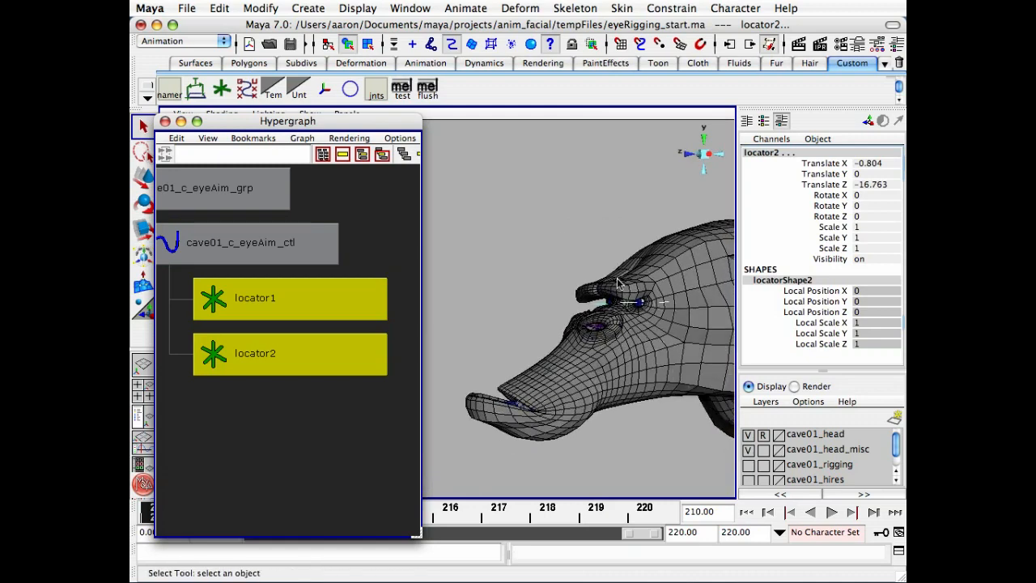
{"action": "middle_click_drag", "start_coordinate": [615, 265], "coordinate": [716, 271], "text": "alt"}
{"action": "left_click_drag", "start_coordinate": [716, 271], "coordinate": [669, 256], "text": "alt"}
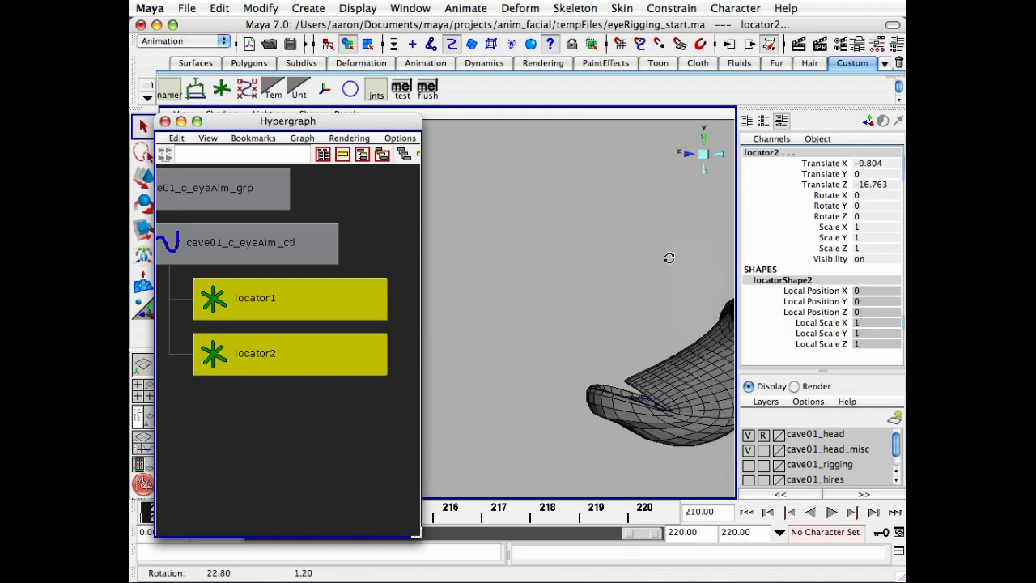
{"action": "right_click_drag", "start_coordinate": [669, 256], "coordinate": [522, 263], "text": "alt"}
{"action": "middle_click_drag", "start_coordinate": [522, 263], "coordinate": [626, 271], "text": "alt"}
{"action": "left_click_drag", "start_coordinate": [626, 270], "coordinate": [639, 259], "text": "alt"}
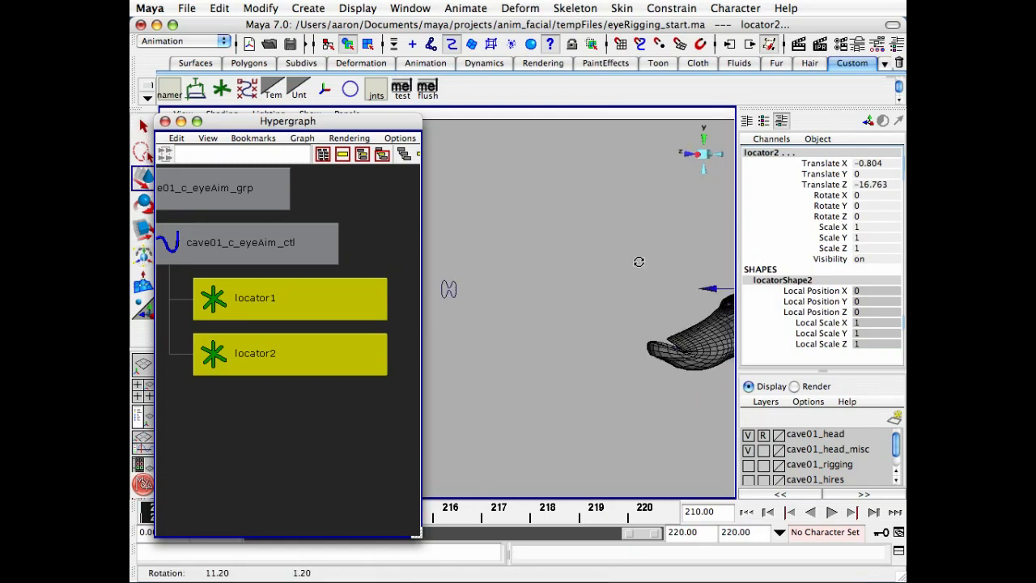
{"action": "key", "text": "w"}
{"action": "left_click_drag", "start_coordinate": [649, 297], "coordinate": [651, 296], "text": "alt"}
{"action": "middle_click_drag", "start_coordinate": [648, 296], "coordinate": [679, 293], "text": "alt"}
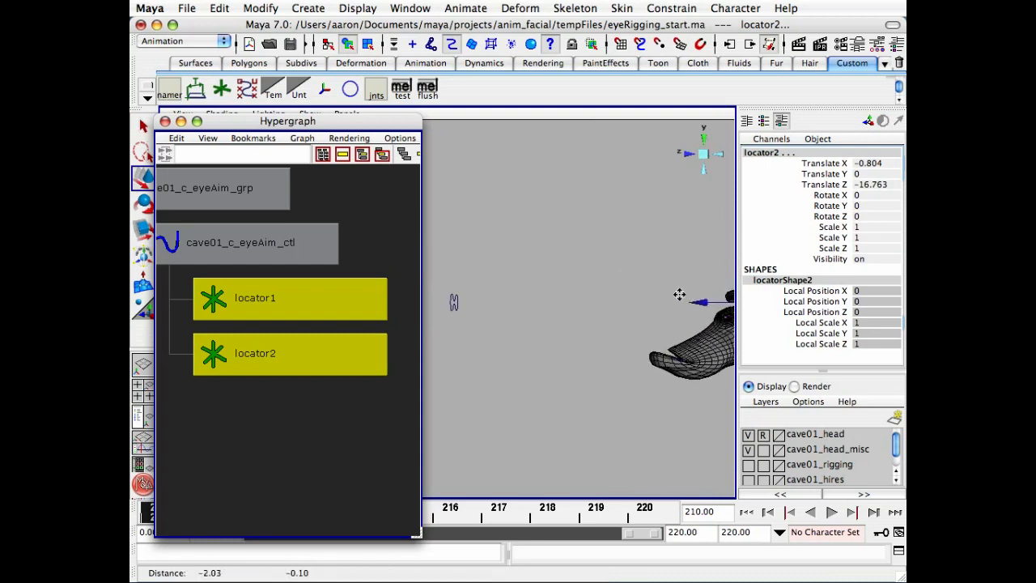
{"action": "right_click_drag", "start_coordinate": [679, 294], "coordinate": [615, 294], "text": "alt"}
{"action": "left_click", "coordinate": [874, 185]}
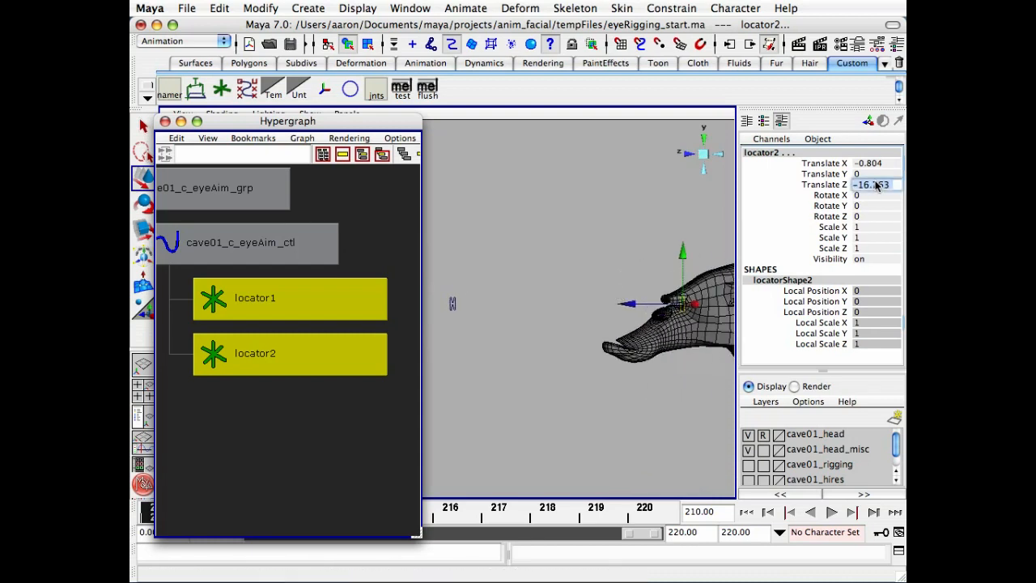
{"action": "type", "text": "0"}
{"action": "key", "text": "Return"}
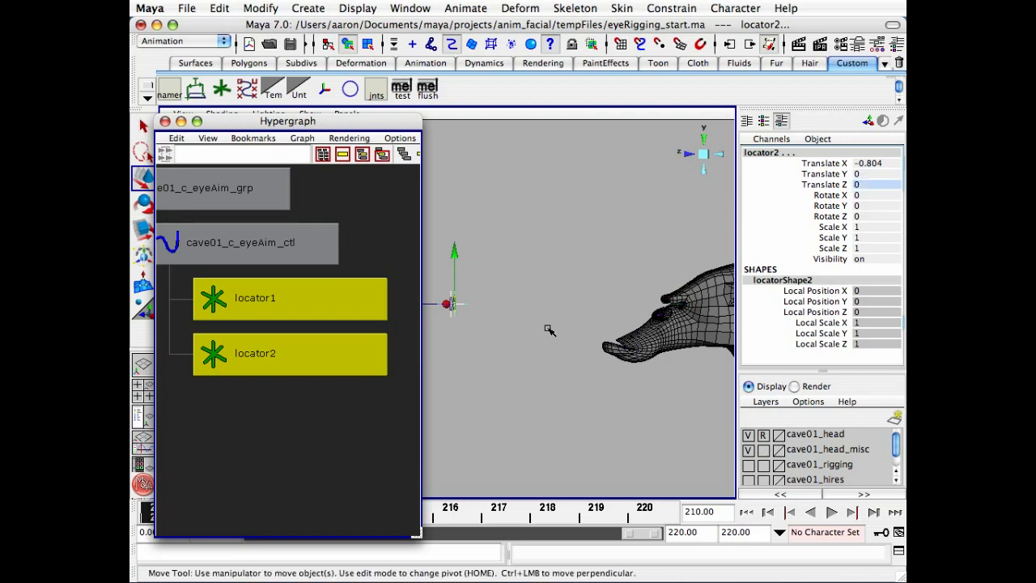
Step: Examine how the two locators line up with the glasses-shaped control and the head, and review their hierarchy in the Hypergraph
{"action": "left_click_drag", "start_coordinate": [548, 329], "coordinate": [668, 325], "text": "alt"}
{"action": "middle_click_drag", "start_coordinate": [567, 314], "coordinate": [659, 300], "text": "alt"}
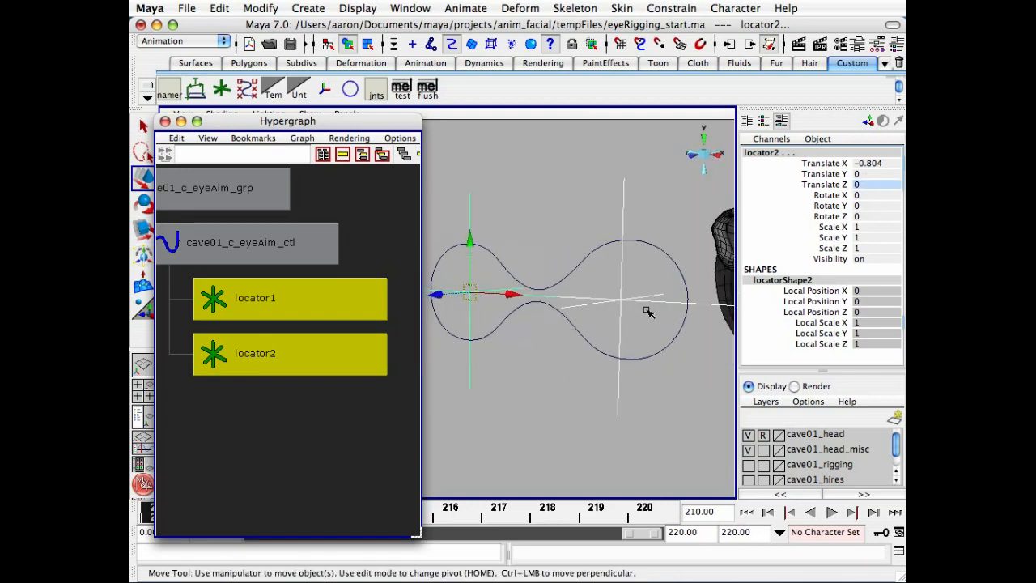
{"action": "left_click_drag", "start_coordinate": [630, 344], "coordinate": [729, 259], "text": "alt"}
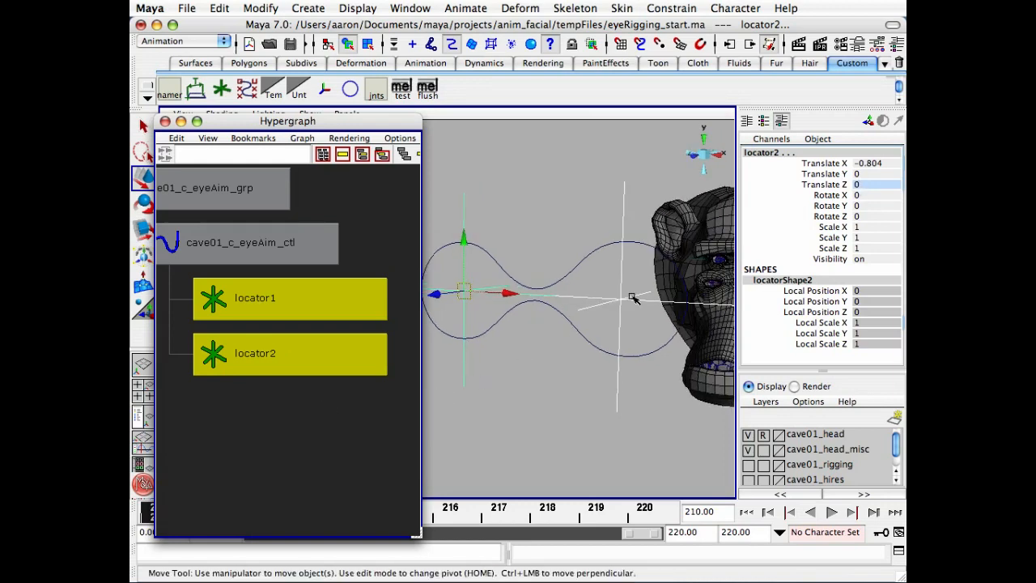
{"action": "left_click_drag", "start_coordinate": [544, 308], "coordinate": [680, 301], "text": "alt"}
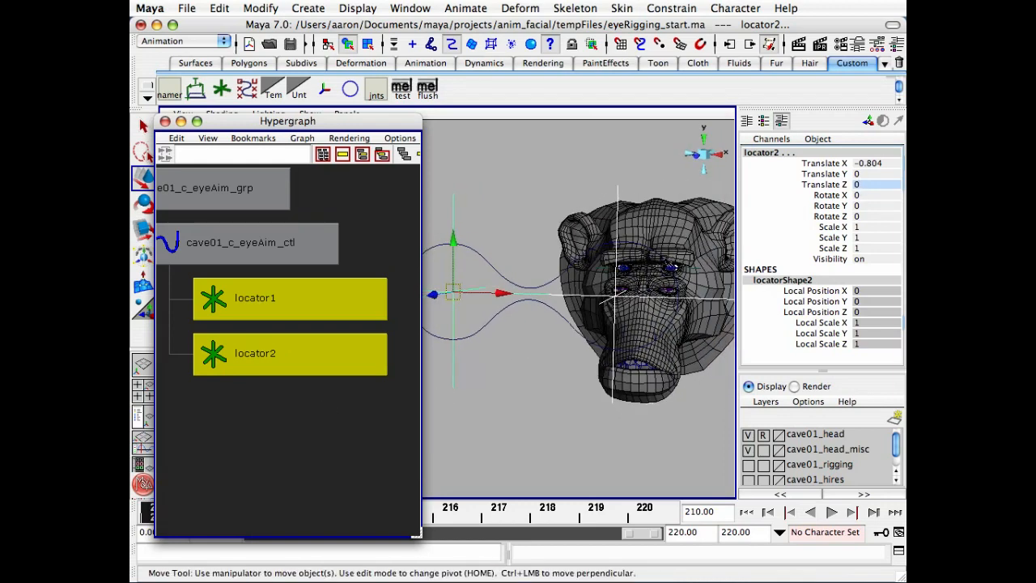
{"action": "left_click", "coordinate": [277, 426]}
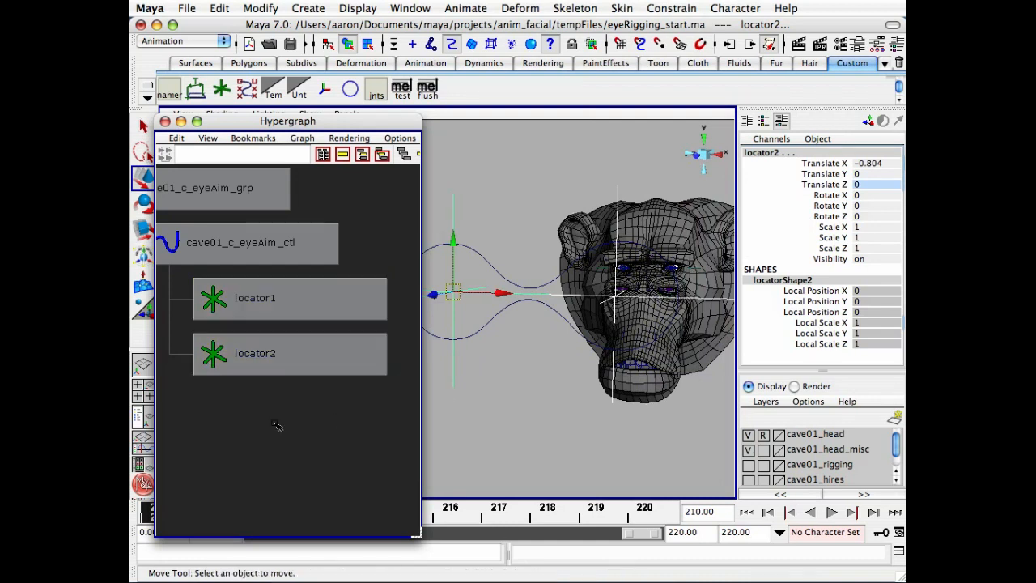
{"action": "middle_click_drag", "start_coordinate": [274, 434], "coordinate": [285, 440], "text": "alt"}
{"action": "right_click_drag", "start_coordinate": [285, 440], "coordinate": [310, 448], "text": "alt"}
{"action": "left_click", "coordinate": [254, 303]}
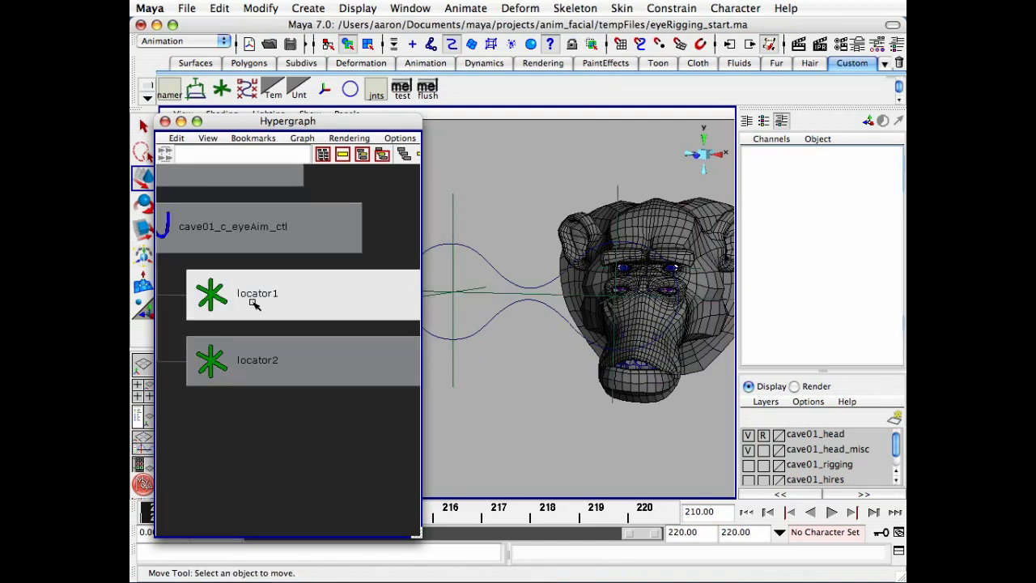
{"action": "right_click_drag", "start_coordinate": [338, 370], "coordinate": [280, 358], "text": "alt"}
{"action": "middle_click_drag", "start_coordinate": [280, 358], "coordinate": [266, 337], "text": "alt"}
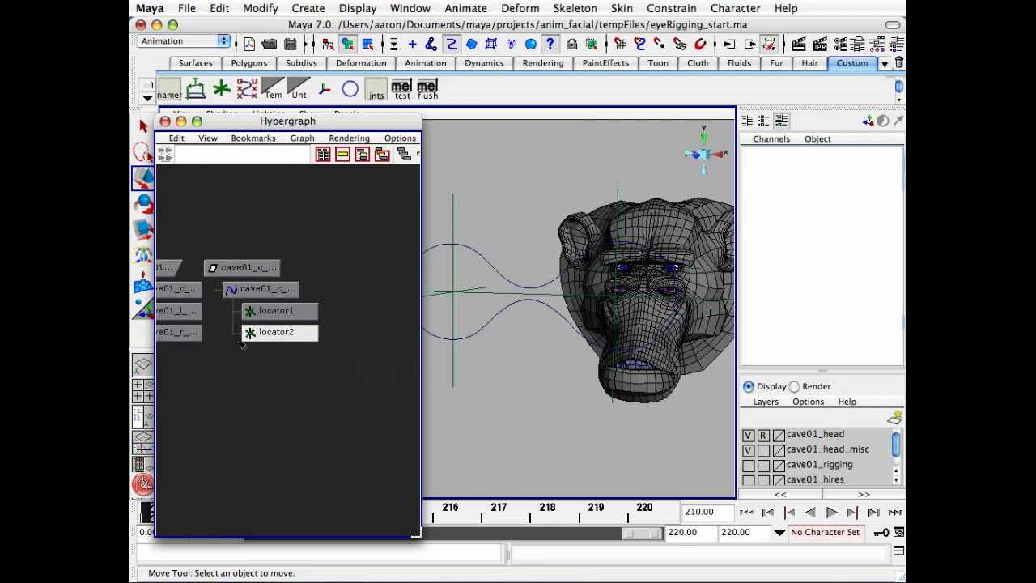
{"action": "left_click_drag", "start_coordinate": [555, 257], "coordinate": [559, 279], "text": "alt"}
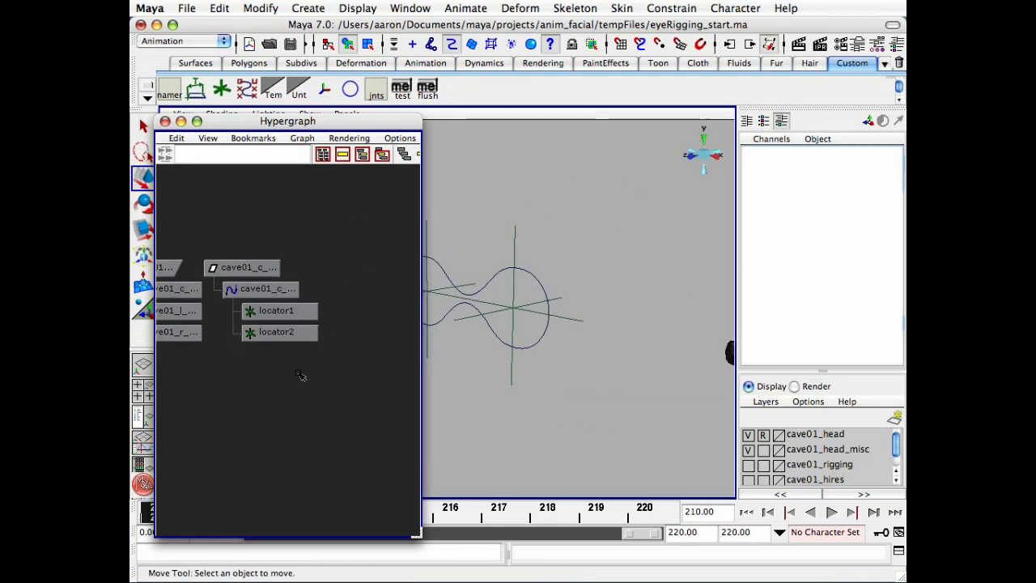
{"action": "right_click_drag", "start_coordinate": [601, 310], "coordinate": [525, 317], "text": "alt"}
{"action": "middle_click_drag", "start_coordinate": [316, 375], "coordinate": [283, 382], "text": "alt"}
{"action": "right_click_drag", "start_coordinate": [648, 313], "coordinate": [518, 325], "text": "alt"}
{"action": "middle_click_drag", "start_coordinate": [566, 309], "coordinate": [376, 380], "text": "alt"}
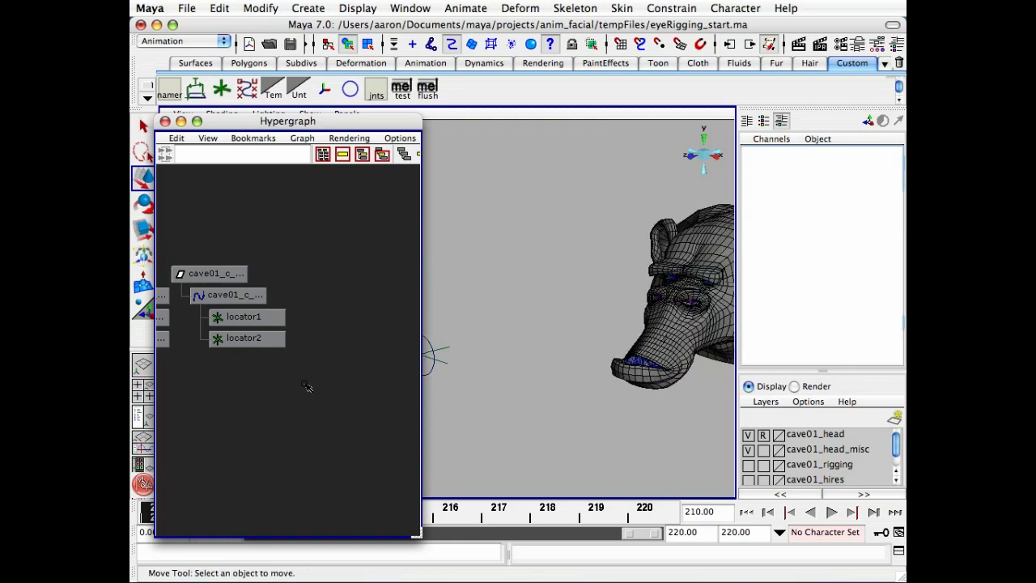
{"action": "right_click_drag", "start_coordinate": [307, 387], "coordinate": [296, 392], "text": "alt"}
Step: Duplicate locator1 and locator2 and clear the selection
{"action": "left_click_drag", "start_coordinate": [287, 305], "coordinate": [296, 356]}
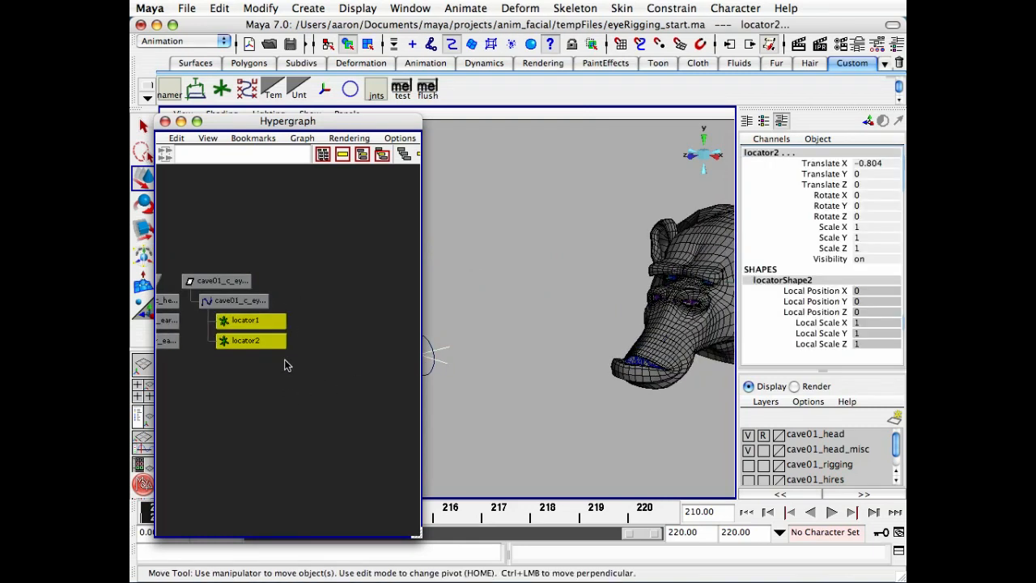
{"action": "left_click", "coordinate": [220, 8]}
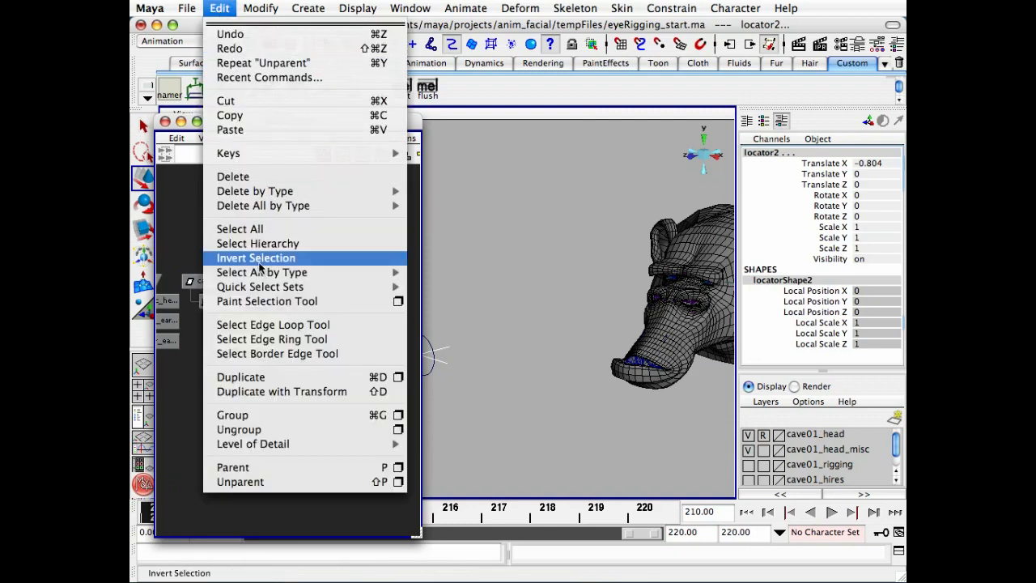
{"action": "left_click", "coordinate": [280, 376]}
{"action": "left_click", "coordinate": [317, 195]}
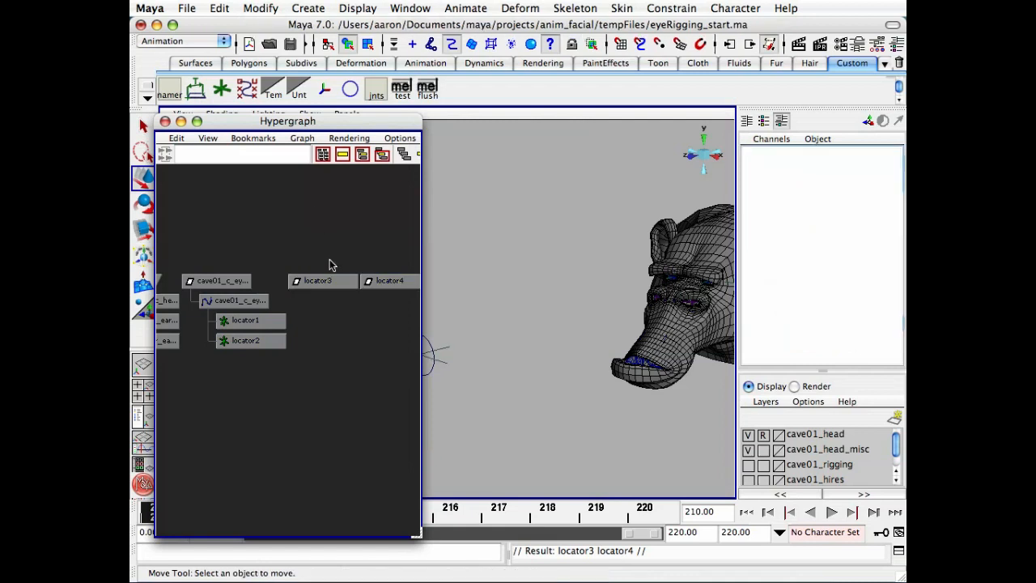
Step: Parent locator3 under locator1 and locator4 under locator2 in the Hypergraph
{"action": "middle_click_drag", "start_coordinate": [243, 322], "coordinate": [244, 322]}
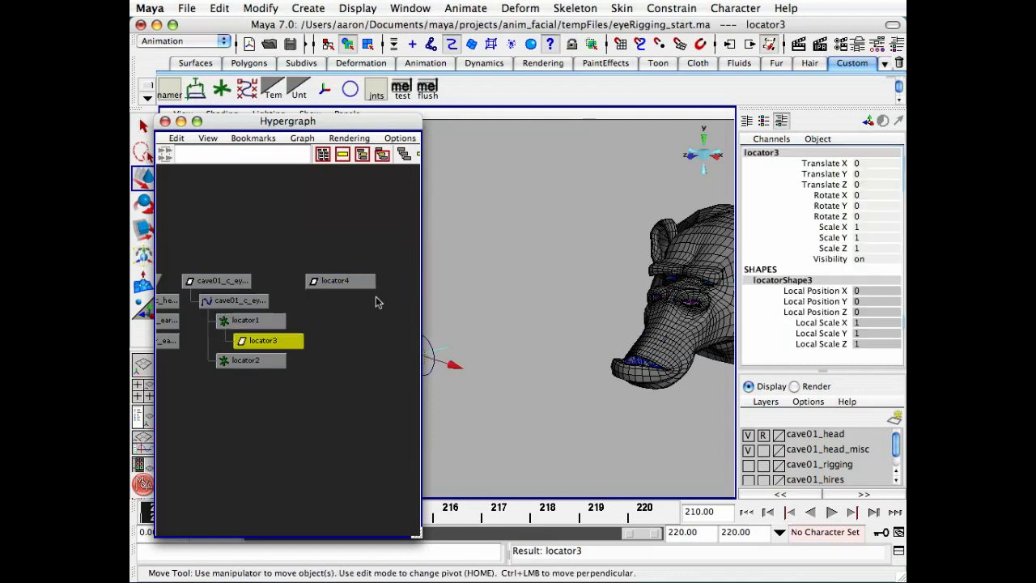
{"action": "middle_click_drag", "start_coordinate": [357, 281], "coordinate": [357, 280]}
{"action": "middle_click_drag", "start_coordinate": [252, 365], "coordinate": [253, 365]}
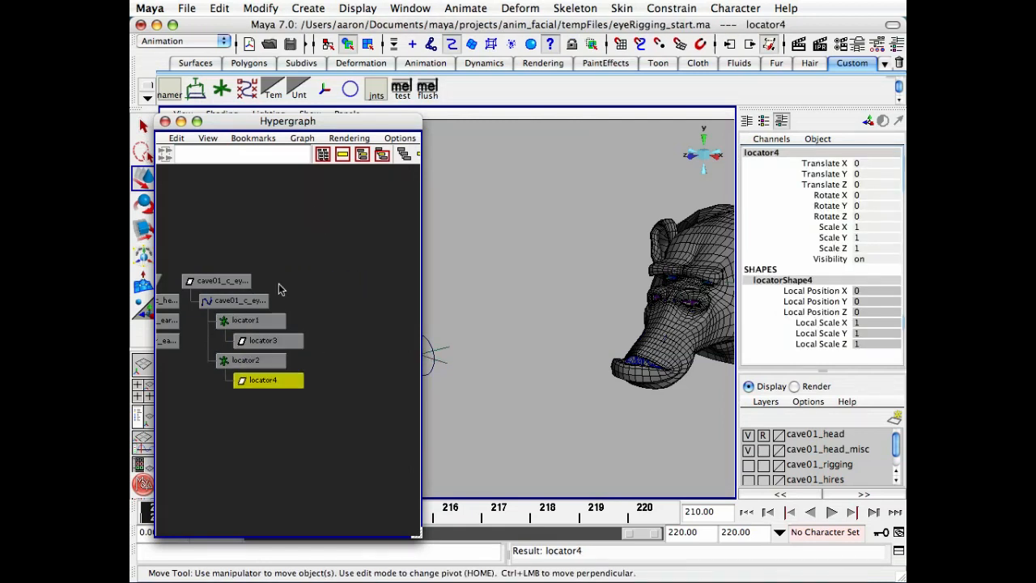
Step: Rebuild the Hypergraph to refresh the node display of the eye aim hierarchy
{"action": "left_click", "coordinate": [303, 139]}
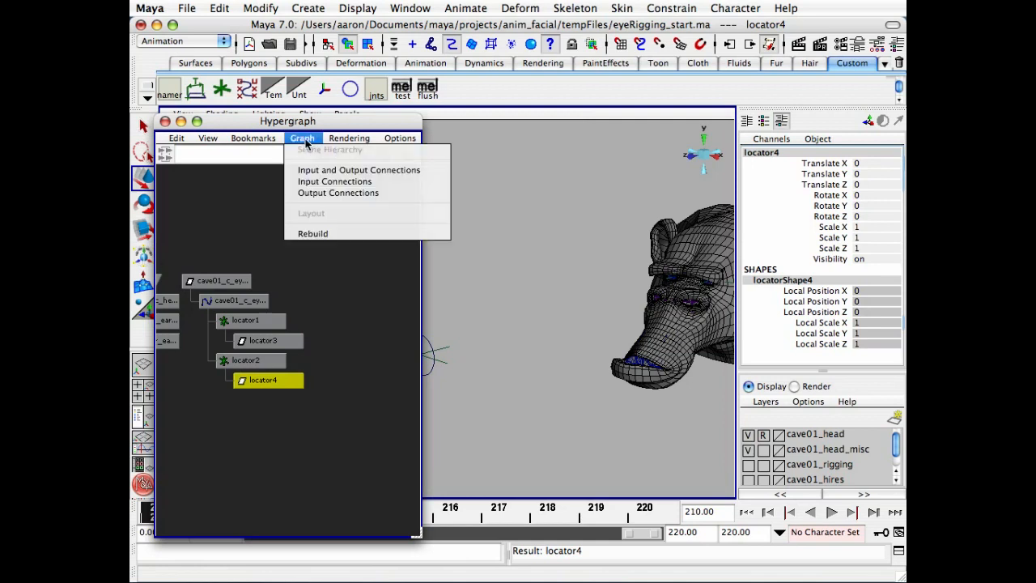
{"action": "left_click", "coordinate": [338, 234]}
{"action": "middle_click_drag", "start_coordinate": [478, 291], "coordinate": [547, 270], "text": "alt"}
{"action": "middle_click_drag", "start_coordinate": [319, 330], "coordinate": [323, 306], "text": "alt"}
{"action": "right_click_drag", "start_coordinate": [322, 305], "coordinate": [333, 305], "text": "alt"}
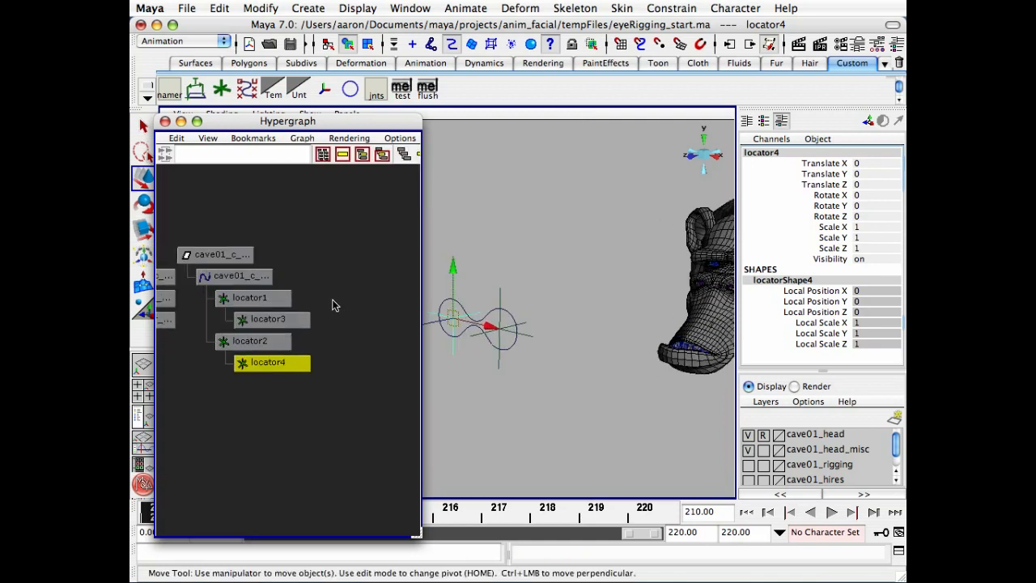
Step: Inspect the transform channels of the nested locators locator3 and locator4
{"action": "left_click", "coordinate": [290, 325]}
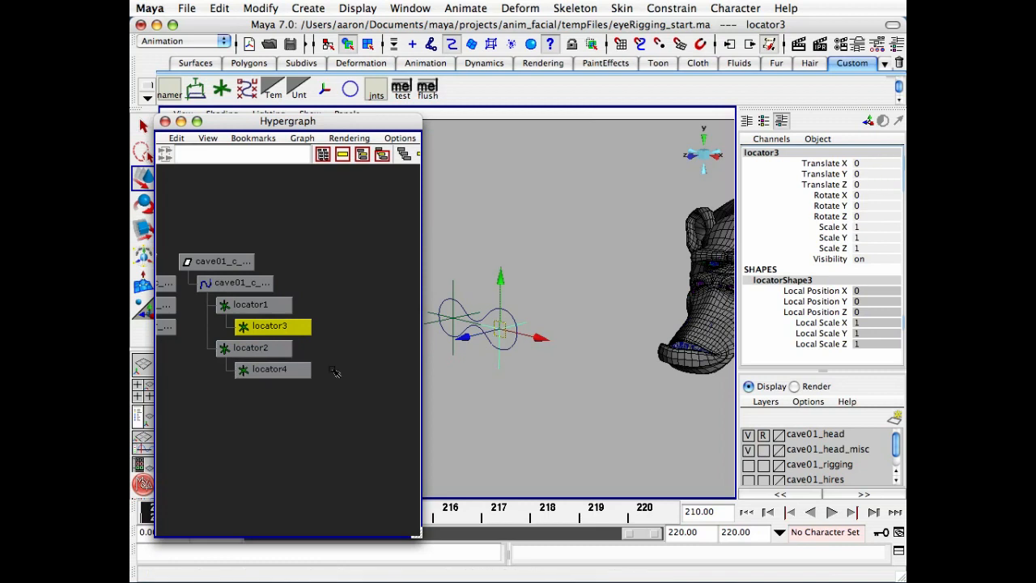
{"action": "left_click", "coordinate": [292, 369]}
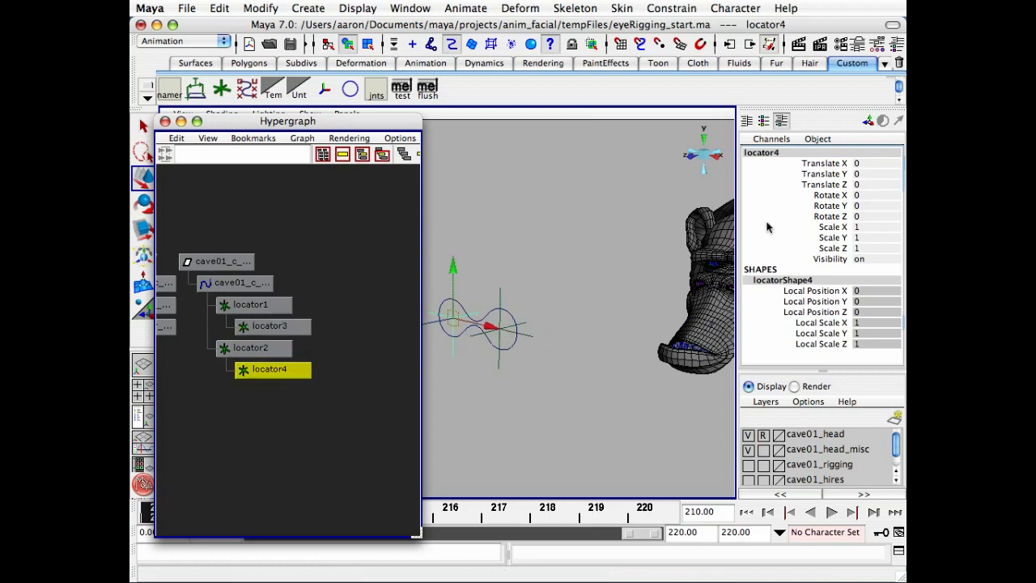
{"action": "left_click", "coordinate": [286, 394]}
{"action": "right_click_drag", "start_coordinate": [271, 393], "coordinate": [307, 360], "text": "alt"}
{"action": "right_click_drag", "start_coordinate": [365, 347], "coordinate": [342, 354], "text": "alt"}
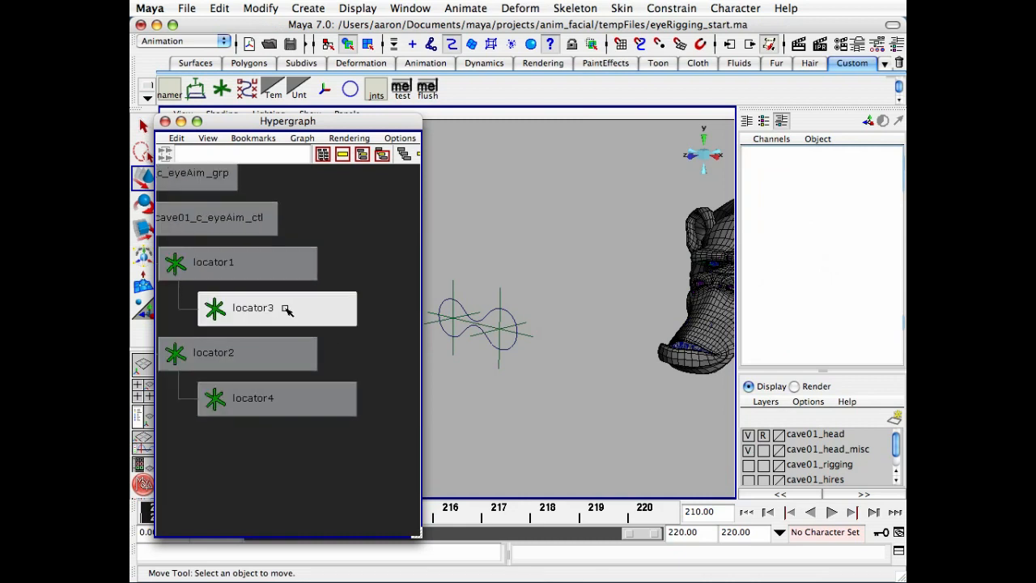
Step: Select locator3 and locator4 in turn and compare their translate, rotate and scale values
{"action": "right_click_drag", "start_coordinate": [575, 304], "coordinate": [464, 312], "text": "alt"}
{"action": "middle_click_drag", "start_coordinate": [571, 296], "coordinate": [551, 306], "text": "alt"}
{"action": "middle_click_drag", "start_coordinate": [356, 283], "coordinate": [350, 285], "text": "alt"}
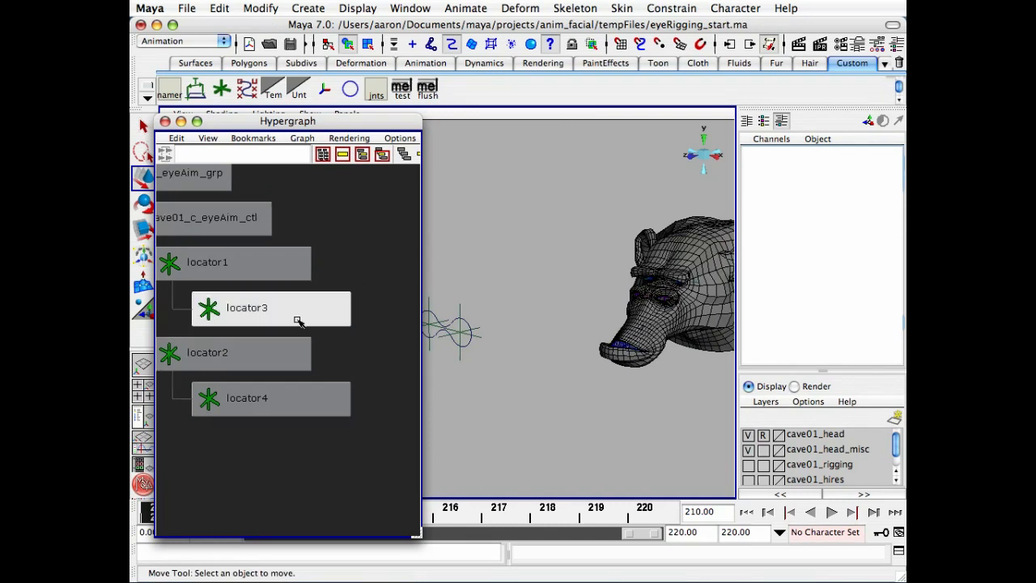
{"action": "left_click", "coordinate": [294, 308]}
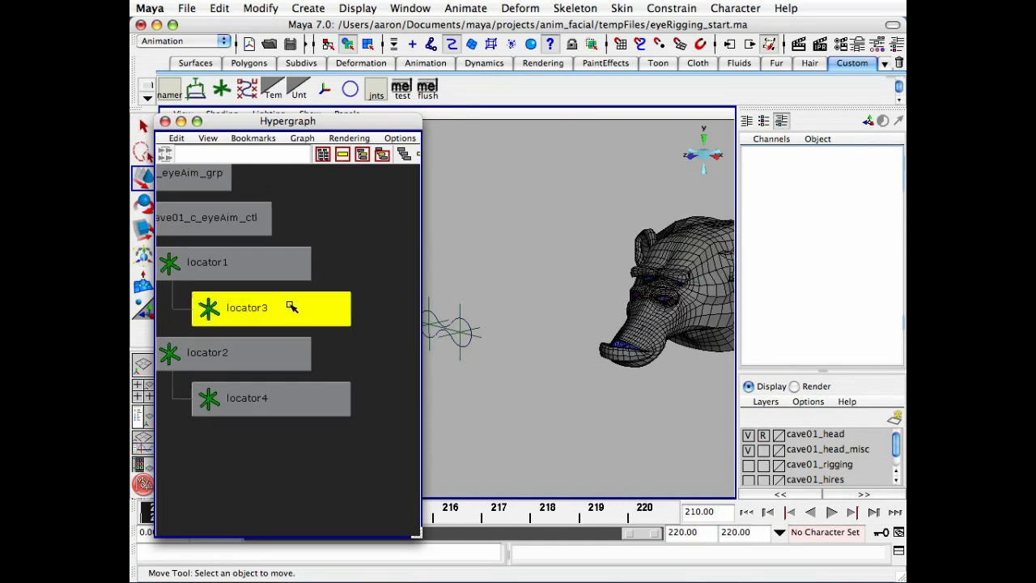
{"action": "left_click", "coordinate": [251, 265]}
{"action": "left_click", "coordinate": [296, 318]}
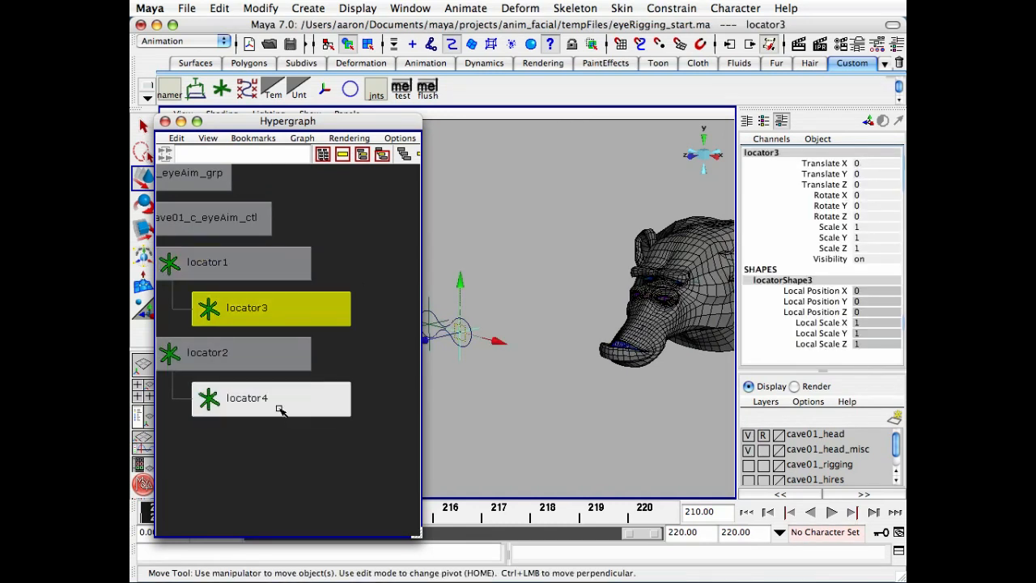
{"action": "left_click", "coordinate": [279, 403]}
{"action": "left_click", "coordinate": [286, 309]}
{"action": "left_click", "coordinate": [282, 397]}
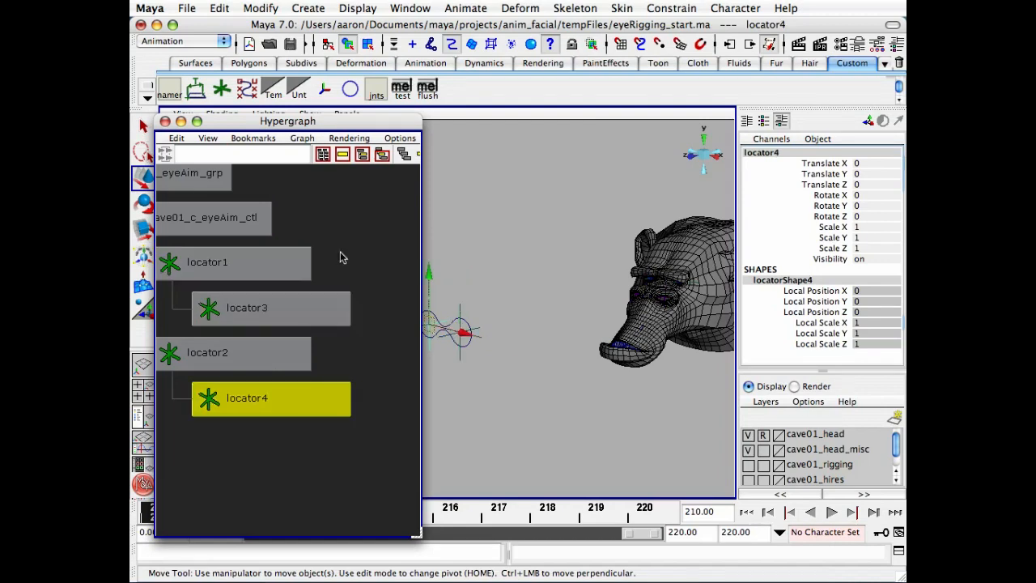
Step: Clear the selection and examine the eye aim control and its locators in relation to the character's head
{"action": "left_click", "coordinate": [359, 349]}
{"action": "key", "text": "a"}
{"action": "left_click_drag", "start_coordinate": [653, 336], "coordinate": [524, 366], "text": "alt"}
{"action": "middle_click_drag", "start_coordinate": [508, 367], "coordinate": [618, 350], "text": "alt"}
{"action": "left_click", "coordinate": [249, 402]}
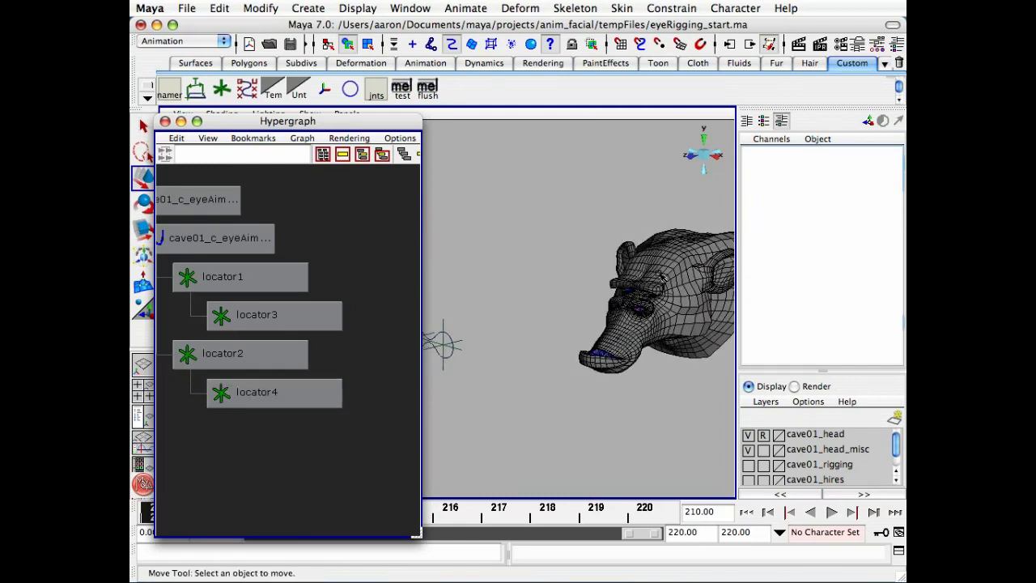
{"action": "right_click_drag", "start_coordinate": [618, 350], "coordinate": [545, 310], "text": "alt"}
{"action": "middle_click_drag", "start_coordinate": [461, 332], "coordinate": [521, 333], "text": "alt"}
{"action": "middle_click_drag", "start_coordinate": [628, 331], "coordinate": [617, 332], "text": "alt"}
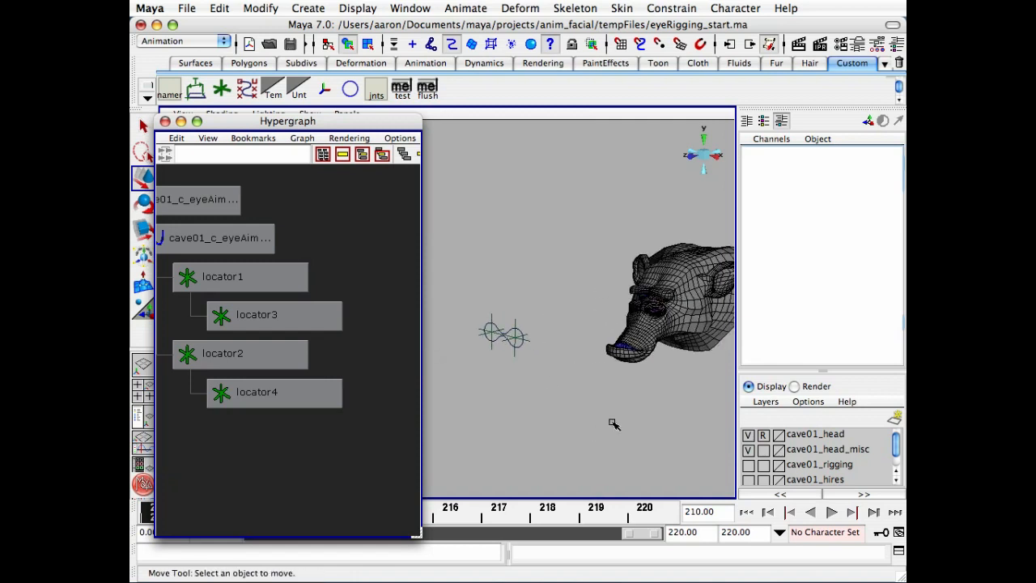
{"action": "left_click_drag", "start_coordinate": [617, 324], "coordinate": [590, 310], "text": "alt"}
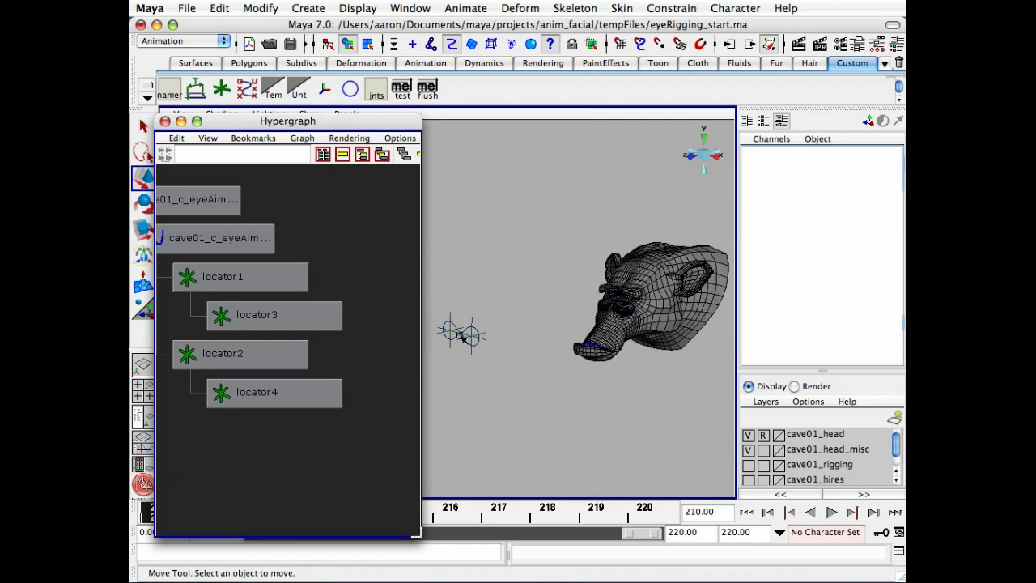
Step: Create two new locators for the left and right eye up vectors
{"action": "left_click", "coordinate": [313, 9]}
{"action": "left_click", "coordinate": [356, 273]}
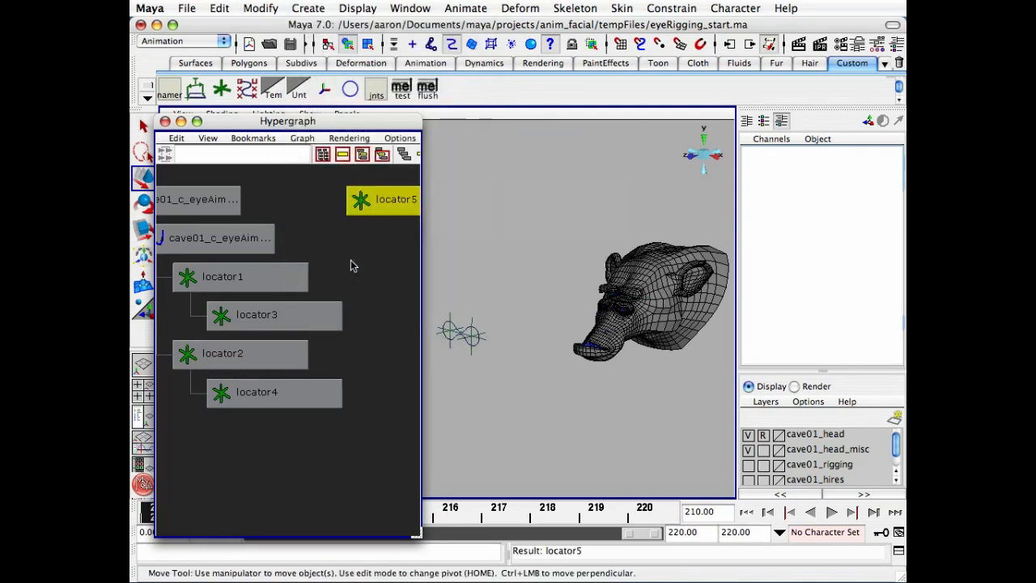
{"action": "middle_click_drag", "start_coordinate": [350, 265], "coordinate": [273, 301], "text": "alt"}
{"action": "key", "text": "g"}
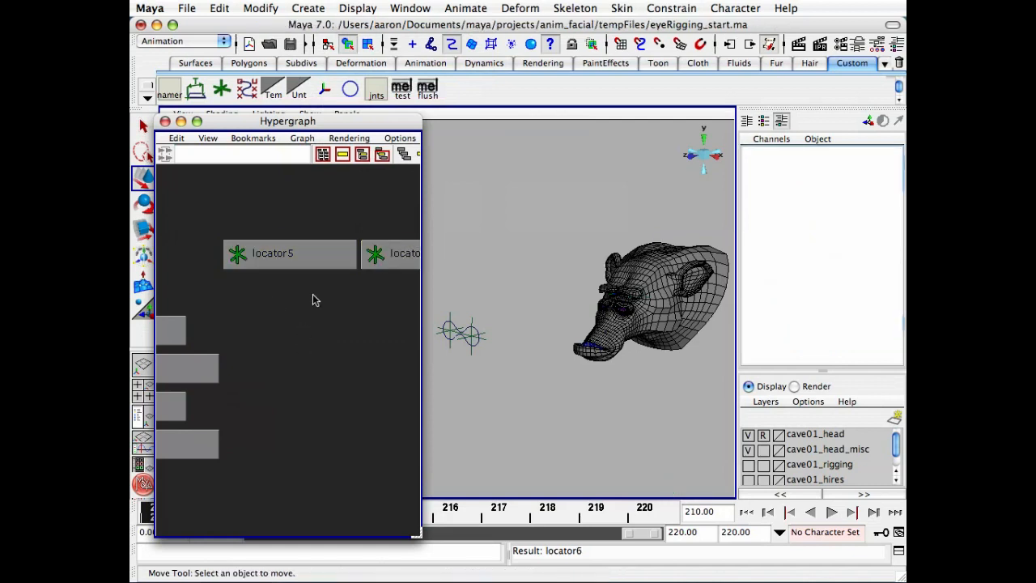
Step: Rename locator5 to cave01_l_eye_up in the Hypergraph
{"action": "left_click", "coordinate": [273, 257]}
{"action": "double_click", "coordinate": [275, 256], "text": "ctrl"}
{"action": "type", "text": "cav"}
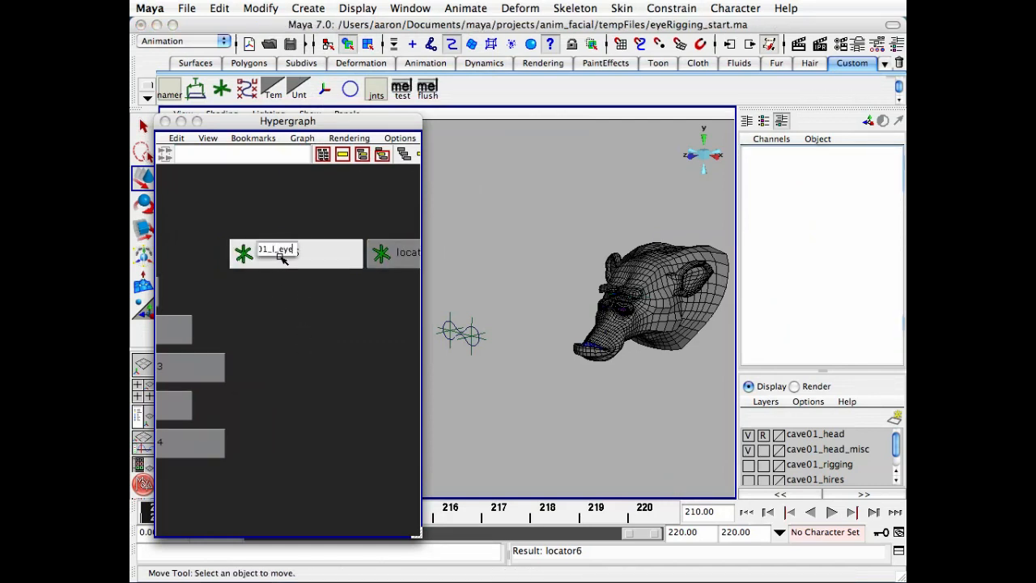
{"action": "type", "text": "e01_l_eye_up"}
{"action": "key", "text": "Return"}
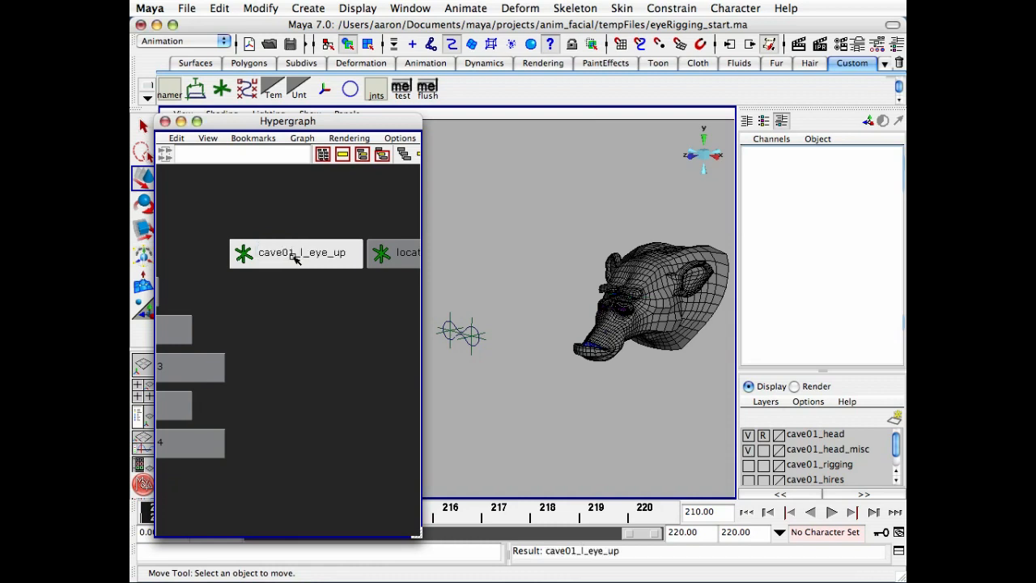
Step: Rename the other new locator to cave01_r_eye_up in the Hypergraph
{"action": "middle_click_drag", "start_coordinate": [281, 293], "coordinate": [160, 301], "text": "alt"}
{"action": "double_click", "coordinate": [313, 262], "text": "ctrl"}
{"action": "type", "text": "cav"}
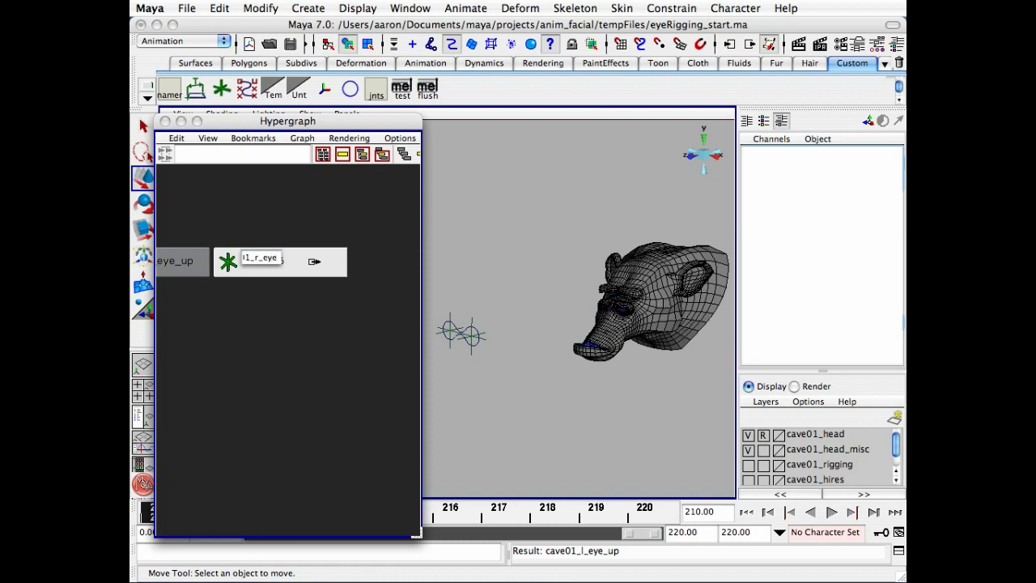
{"action": "key", "text": "Return"}
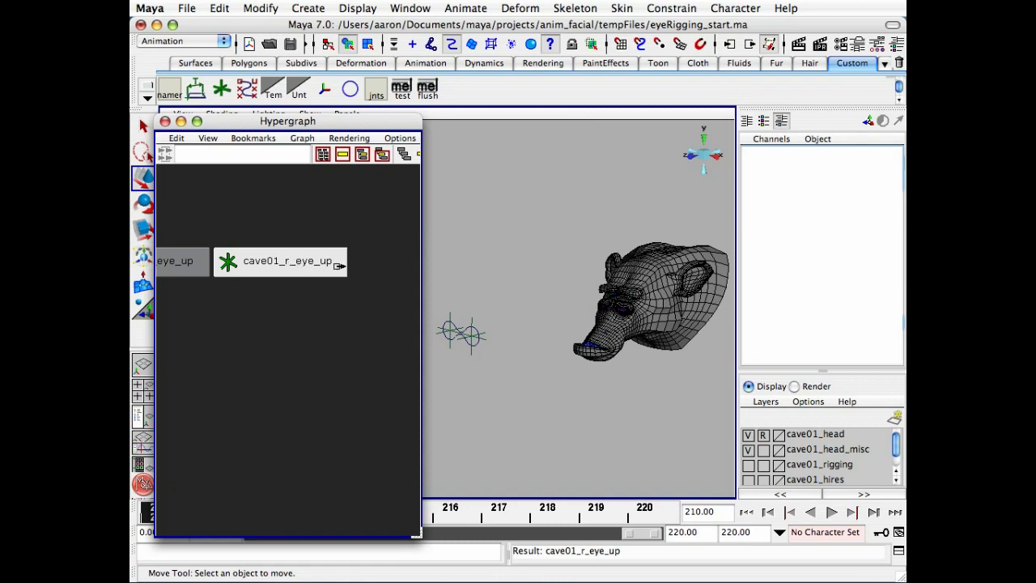
Step: Parent cave01_l_eye_up under cave01_l_eye_off in the Hypergraph
{"action": "middle_click_drag", "start_coordinate": [223, 269], "coordinate": [310, 266], "text": "alt"}
{"action": "right_click_drag", "start_coordinate": [318, 270], "coordinate": [277, 264], "text": "alt"}
{"action": "middle_click_drag", "start_coordinate": [277, 264], "coordinate": [345, 227], "text": "alt"}
{"action": "right_click_drag", "start_coordinate": [344, 228], "coordinate": [333, 249], "text": "alt"}
{"action": "middle_click_drag", "start_coordinate": [333, 250], "coordinate": [315, 243], "text": "alt"}
{"action": "right_click_drag", "start_coordinate": [318, 271], "coordinate": [291, 230], "text": "alt"}
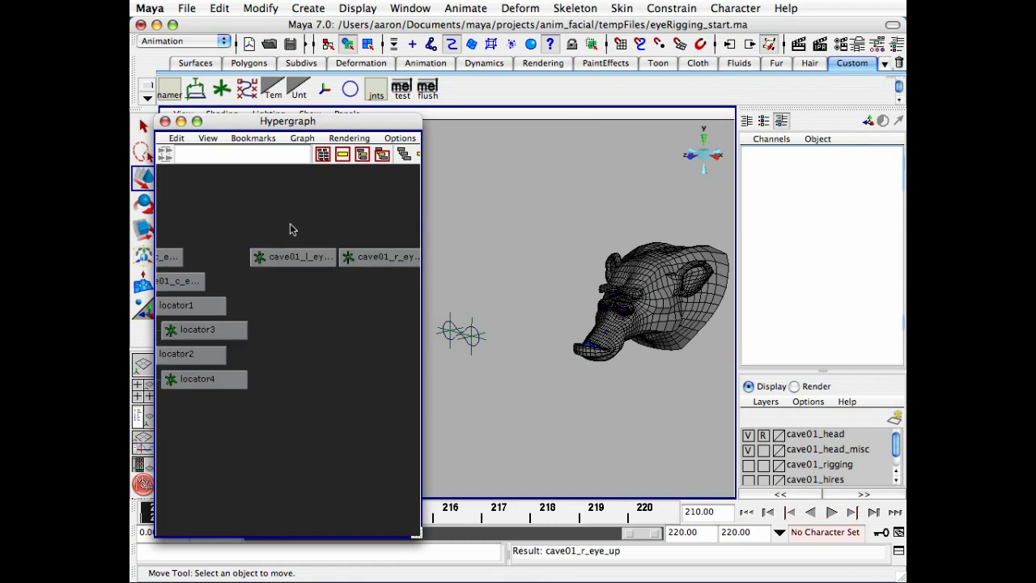
{"action": "left_click", "coordinate": [293, 255]}
{"action": "middle_click_drag", "start_coordinate": [300, 318], "coordinate": [335, 242], "text": "alt"}
{"action": "right_click_drag", "start_coordinate": [335, 243], "coordinate": [234, 283], "text": "alt"}
{"action": "middle_click_drag", "start_coordinate": [200, 427], "coordinate": [263, 282], "text": "alt"}
{"action": "right_click_drag", "start_coordinate": [263, 282], "coordinate": [363, 267], "text": "alt"}
{"action": "left_click", "coordinate": [301, 301]}
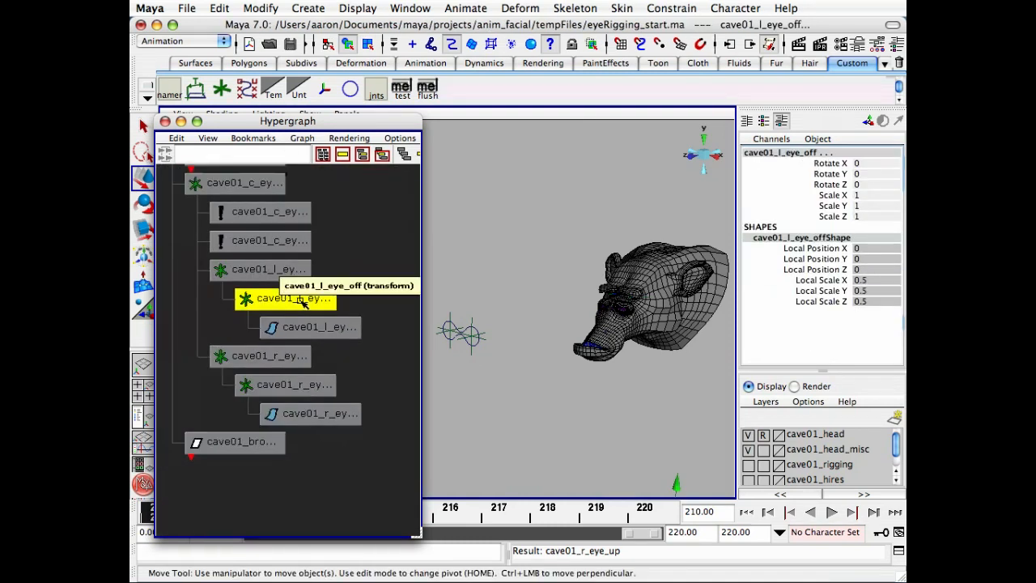
{"action": "key", "text": "p"}
Step: Parent cave01_r_eye_up under cave01_r_eye_off in the Hypergraph
{"action": "right_click_drag", "start_coordinate": [344, 301], "coordinate": [212, 328], "text": "alt"}
{"action": "middle_click_drag", "start_coordinate": [212, 329], "coordinate": [139, 438], "text": "alt"}
{"action": "left_click", "coordinate": [259, 238]}
{"action": "middle_click_drag", "start_coordinate": [268, 301], "coordinate": [310, 196], "text": "alt"}
{"action": "right_click_drag", "start_coordinate": [310, 197], "coordinate": [386, 270], "text": "alt"}
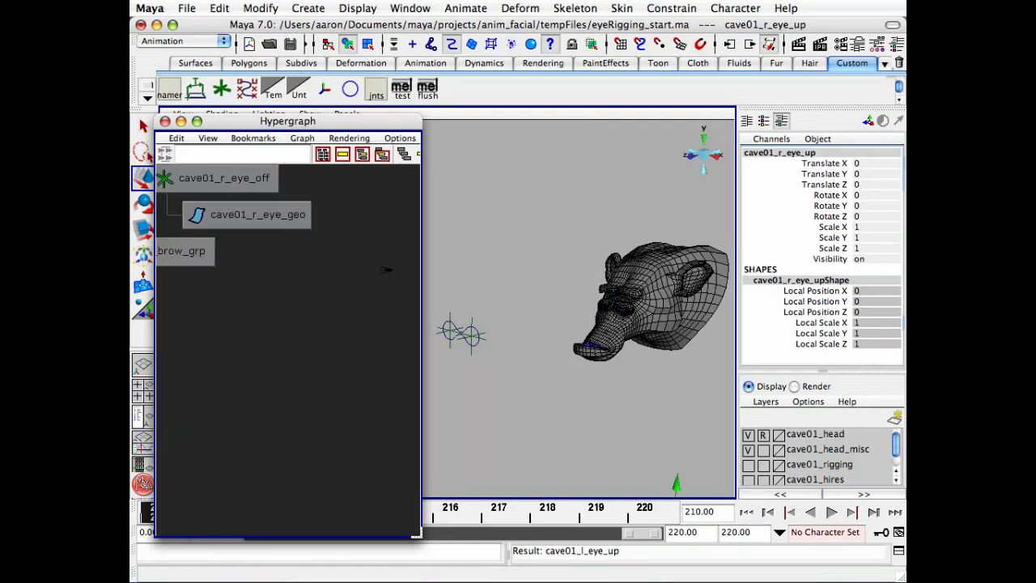
{"action": "middle_click_drag", "start_coordinate": [296, 235], "coordinate": [385, 371], "text": "alt"}
{"action": "left_click", "coordinate": [316, 313], "text": "shift"}
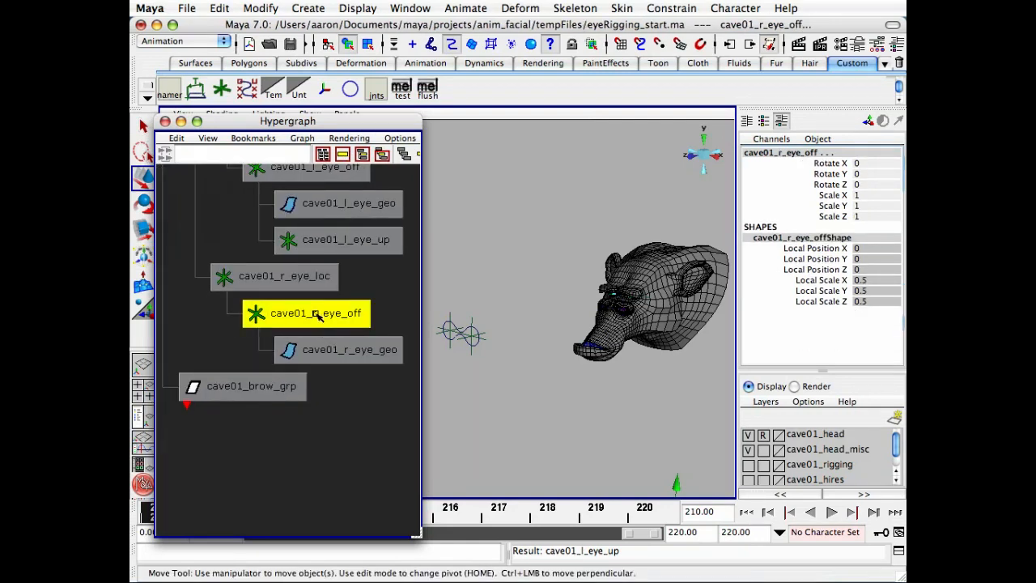
{"action": "key", "text": "p"}
Step: Set Translate X, Y and Z of both cave01_l_eye_up and cave01_r_eye_up to 0
{"action": "left_click", "coordinate": [348, 243], "text": "shift"}
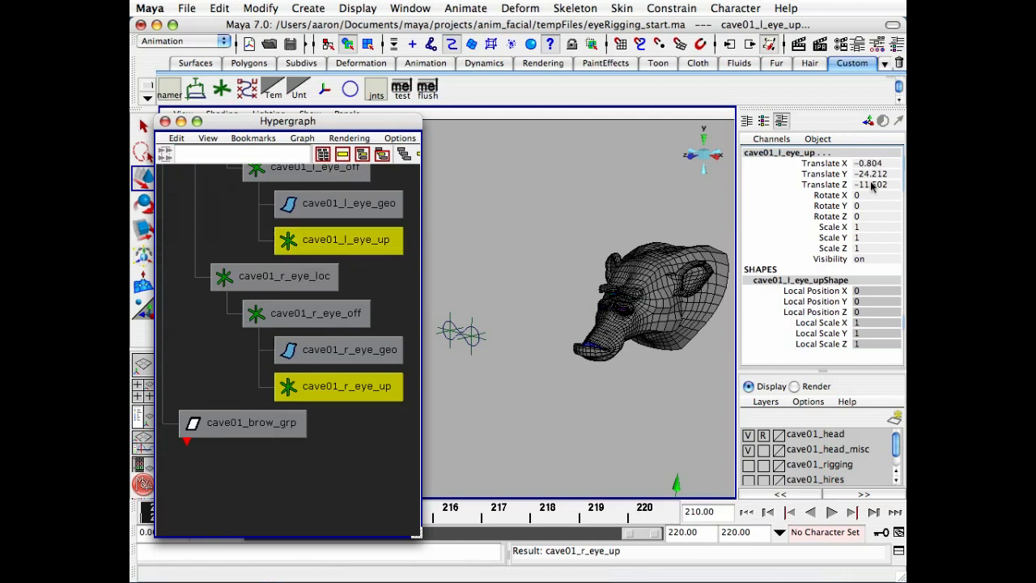
{"action": "left_click_drag", "start_coordinate": [871, 186], "coordinate": [871, 164]}
{"action": "type", "text": "0"}
{"action": "key", "text": "Return"}
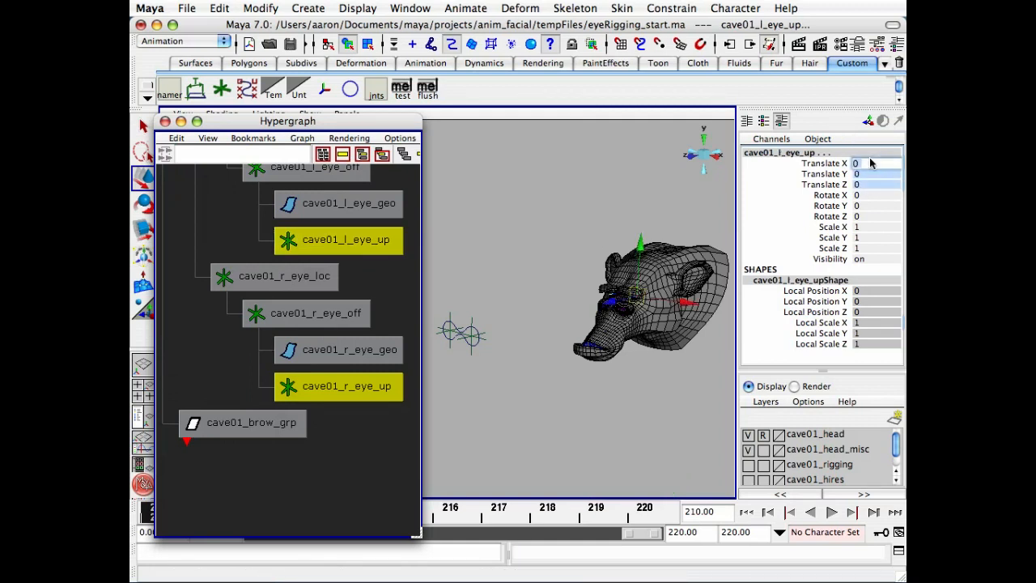
Step: Raise both up locators above the eyes with a Translate Y of 5
{"action": "left_click_drag", "start_coordinate": [672, 272], "coordinate": [626, 286], "text": "alt"}
{"action": "middle_click_drag", "start_coordinate": [626, 286], "coordinate": [567, 308], "text": "alt"}
{"action": "left_click_drag", "start_coordinate": [637, 281], "coordinate": [639, 188]}
{"action": "left_click_drag", "start_coordinate": [584, 276], "coordinate": [680, 269], "text": "alt"}
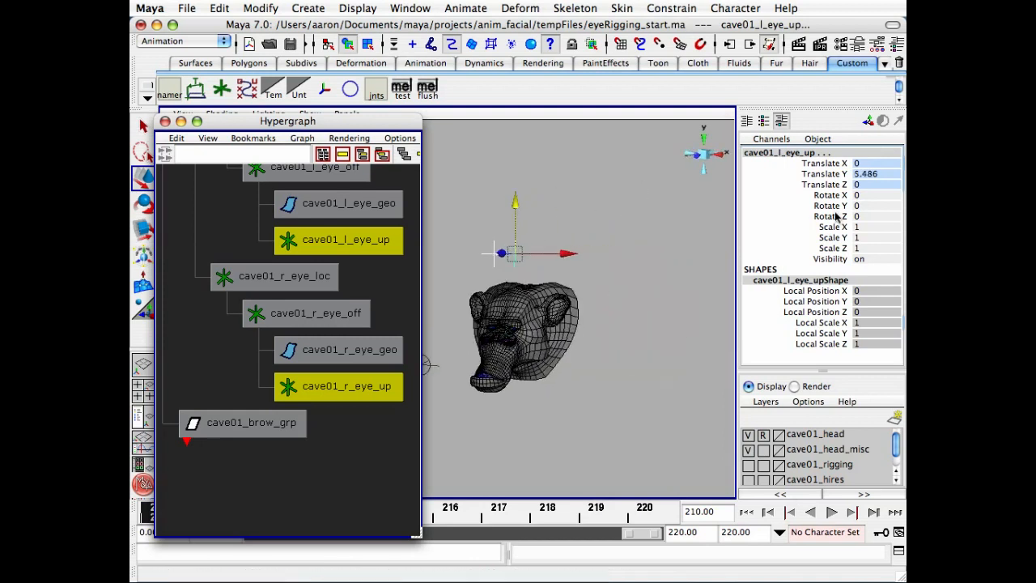
{"action": "double_click", "coordinate": [870, 174]}
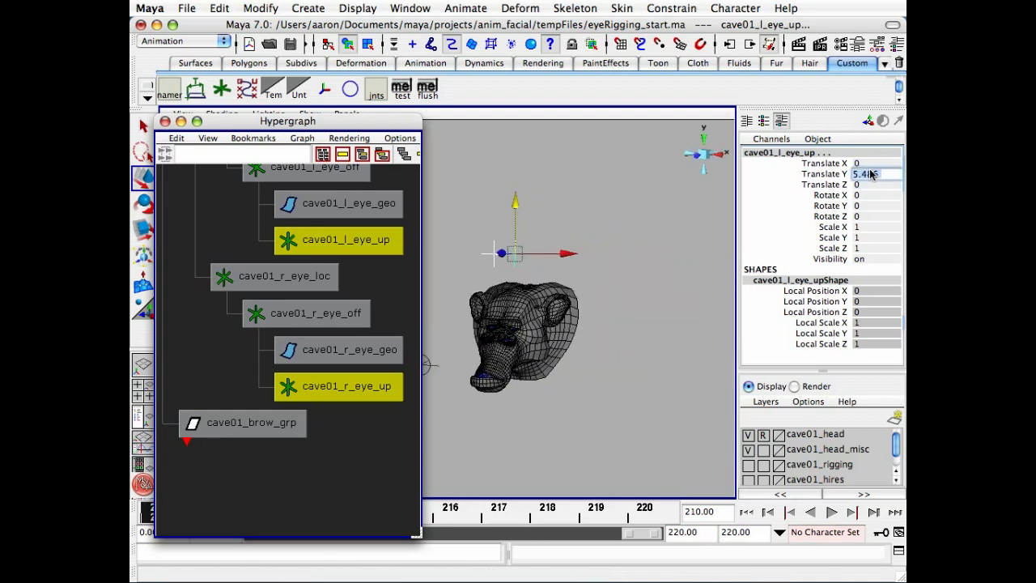
{"action": "type", "text": "5"}
{"action": "key", "text": "Return"}
Step: Unparent cave01_l_eye_up and cave01_r_eye_up from the eye offset locators
{"action": "right_click_drag", "start_coordinate": [301, 351], "coordinate": [234, 348], "text": "alt"}
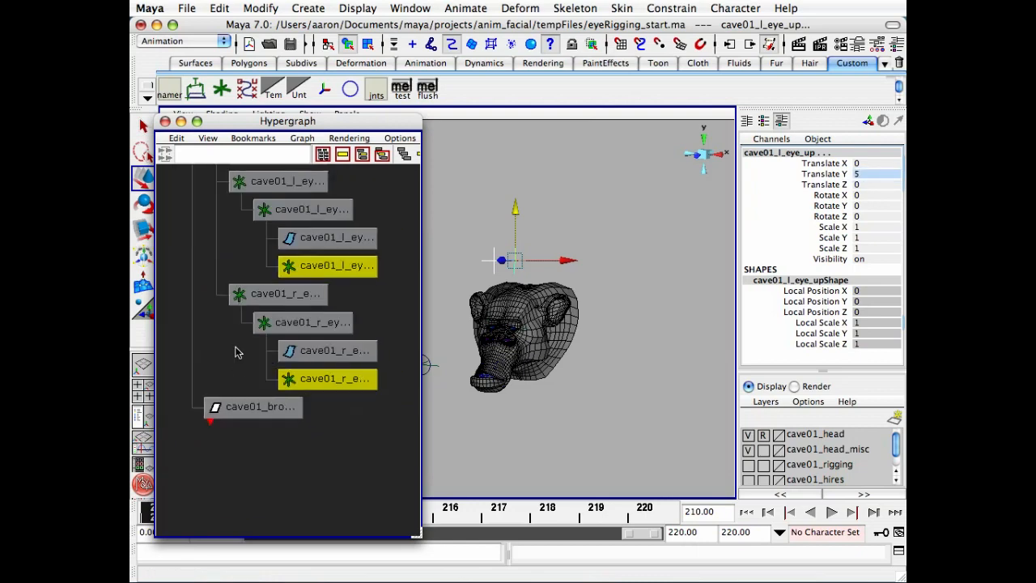
{"action": "left_click", "coordinate": [219, 8]}
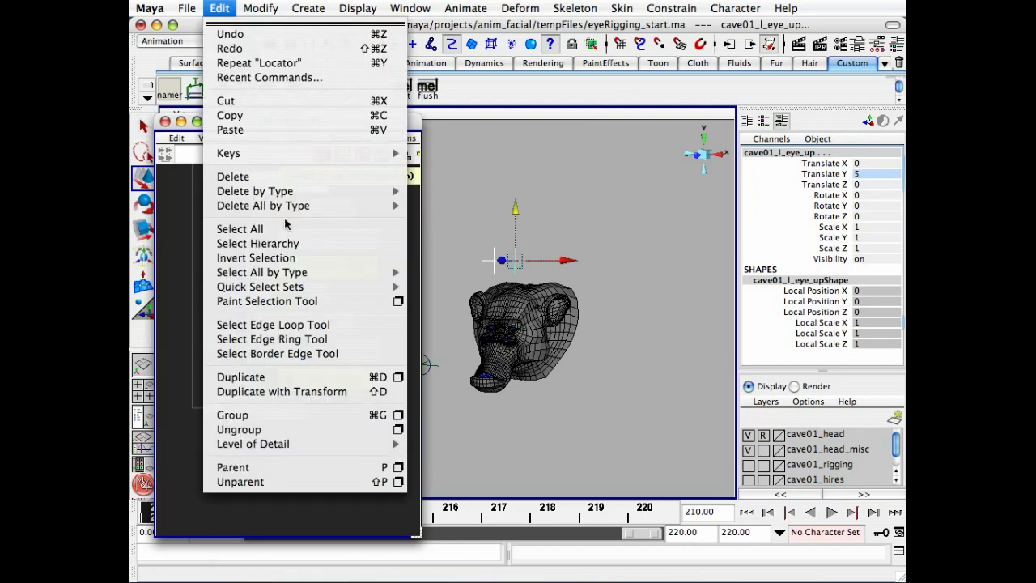
{"action": "left_click", "coordinate": [291, 483]}
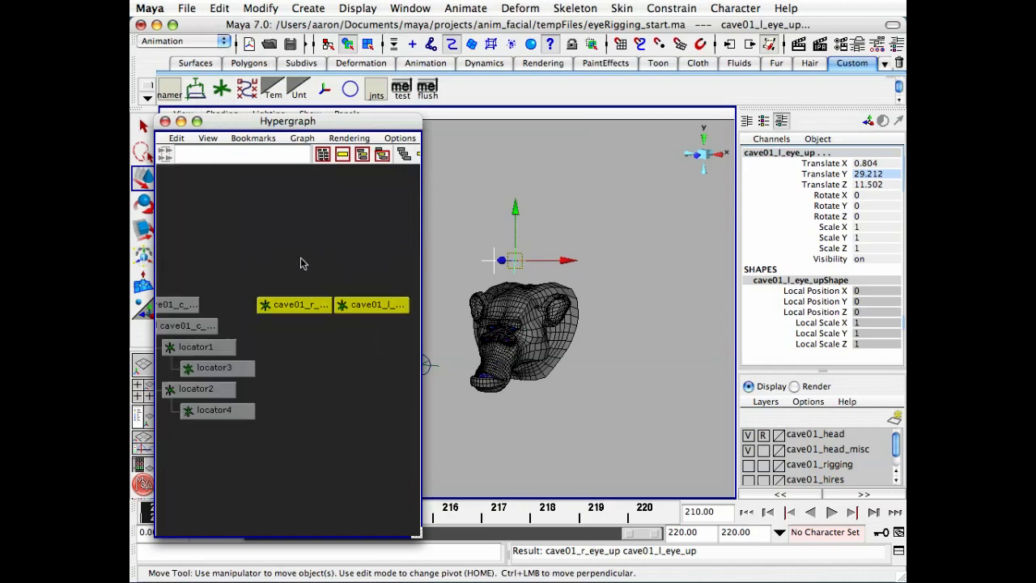
Step: Make joints selectable, exclude miscellaneous objects from the selection mask, and display the scene in wireframe
{"action": "left_click_drag", "start_coordinate": [587, 341], "coordinate": [607, 343], "text": "alt"}
{"action": "right_click_drag", "start_coordinate": [607, 344], "coordinate": [634, 331], "text": "alt"}
{"action": "middle_click_drag", "start_coordinate": [634, 331], "coordinate": [553, 343], "text": "alt"}
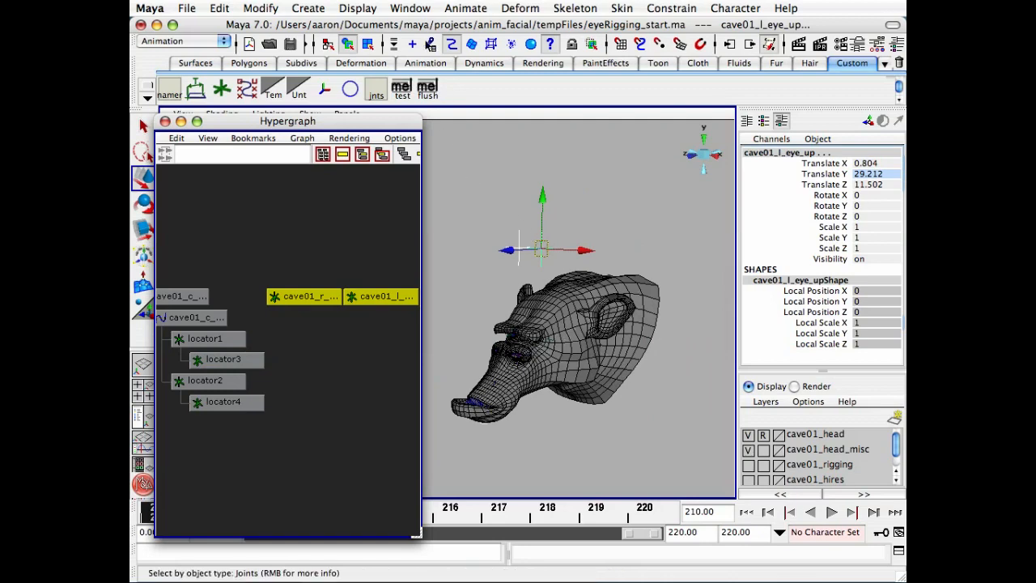
{"action": "left_click", "coordinate": [552, 50]}
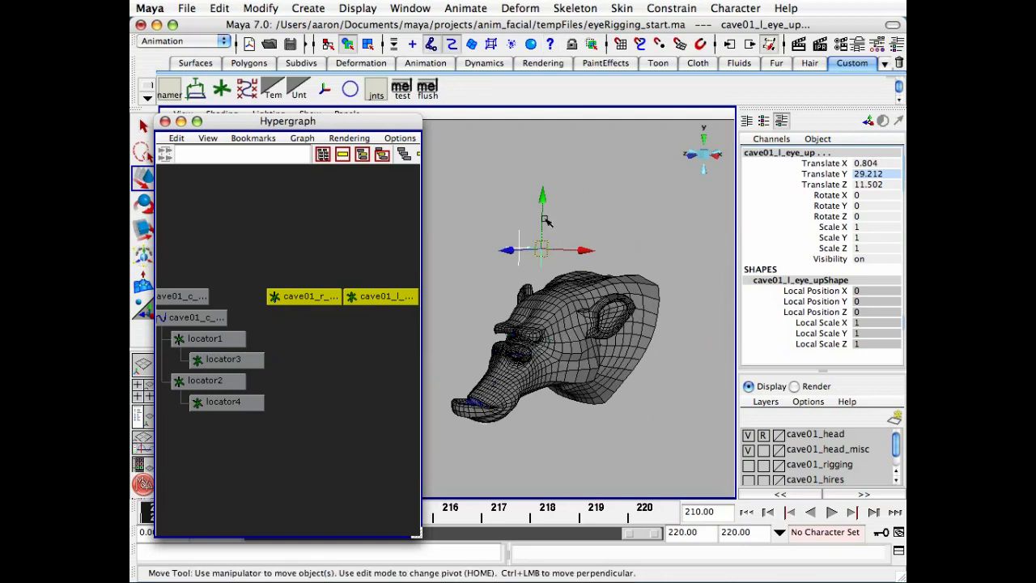
{"action": "key", "text": "4"}
Step: Hide the cave01_head layer to expose the eyes and head joints
{"action": "right_click_drag", "start_coordinate": [550, 335], "coordinate": [647, 337], "text": "alt"}
{"action": "middle_click_drag", "start_coordinate": [648, 337], "coordinate": [623, 323], "text": "alt"}
{"action": "left_click_drag", "start_coordinate": [559, 273], "coordinate": [594, 263], "text": "alt"}
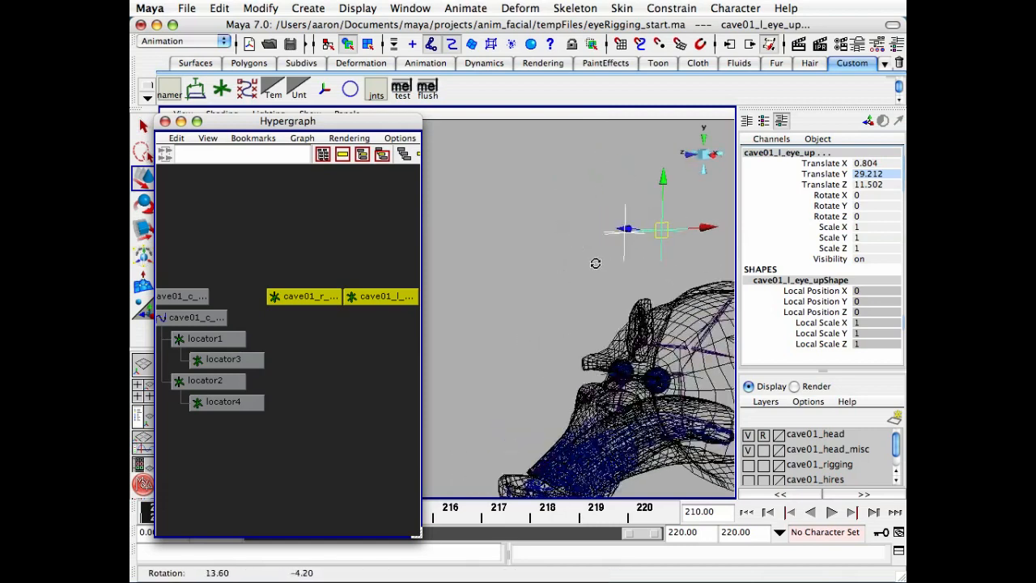
{"action": "middle_click_drag", "start_coordinate": [532, 237], "coordinate": [497, 220], "text": "alt"}
{"action": "right_click_drag", "start_coordinate": [497, 220], "coordinate": [566, 243], "text": "alt"}
{"action": "left_click", "coordinate": [748, 435]}
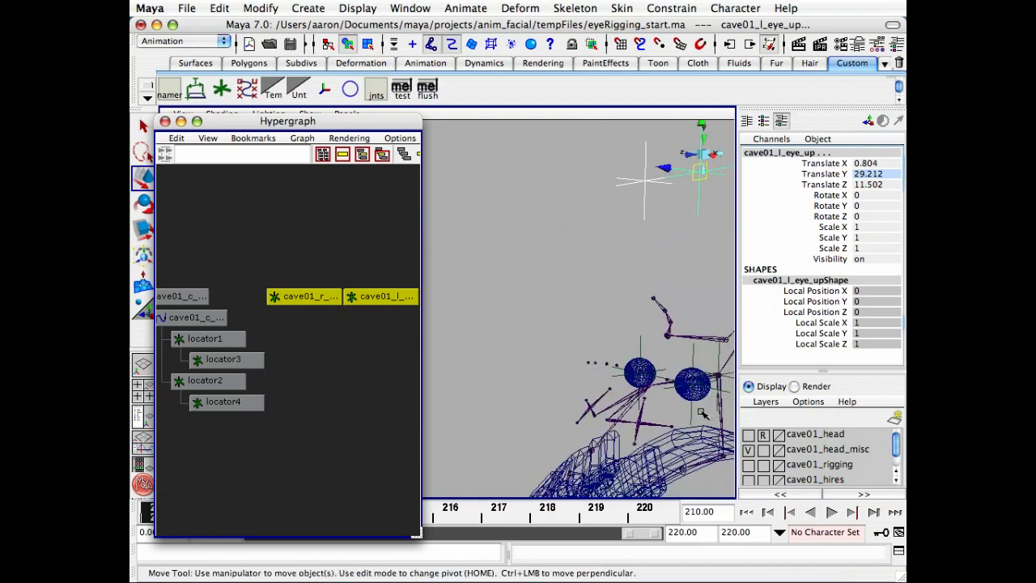
Step: Parent both up locators under the head joint cave01_c_head03_jnt
{"action": "middle_click_drag", "start_coordinate": [666, 379], "coordinate": [631, 375], "text": "alt"}
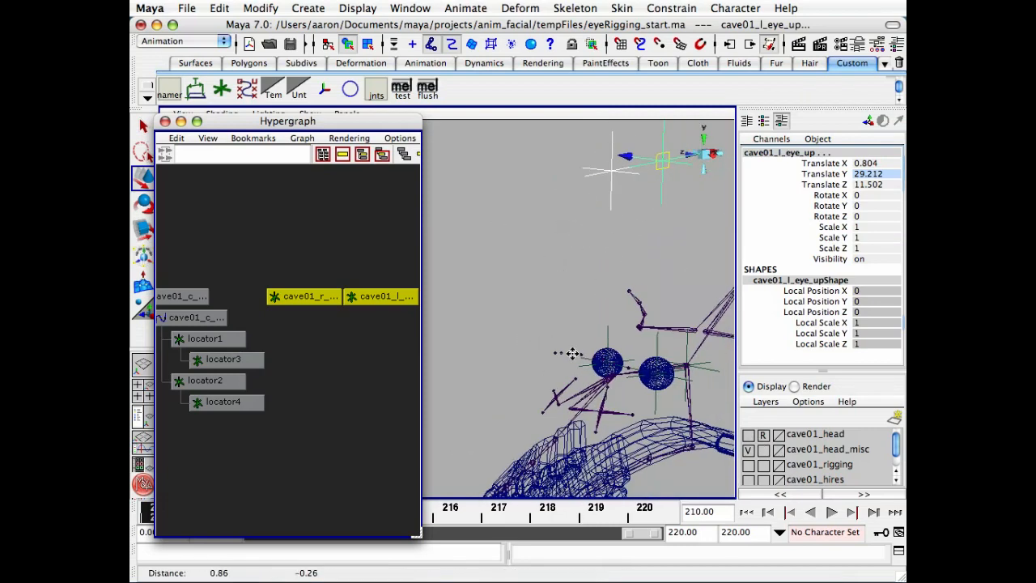
{"action": "left_click", "coordinate": [630, 380]}
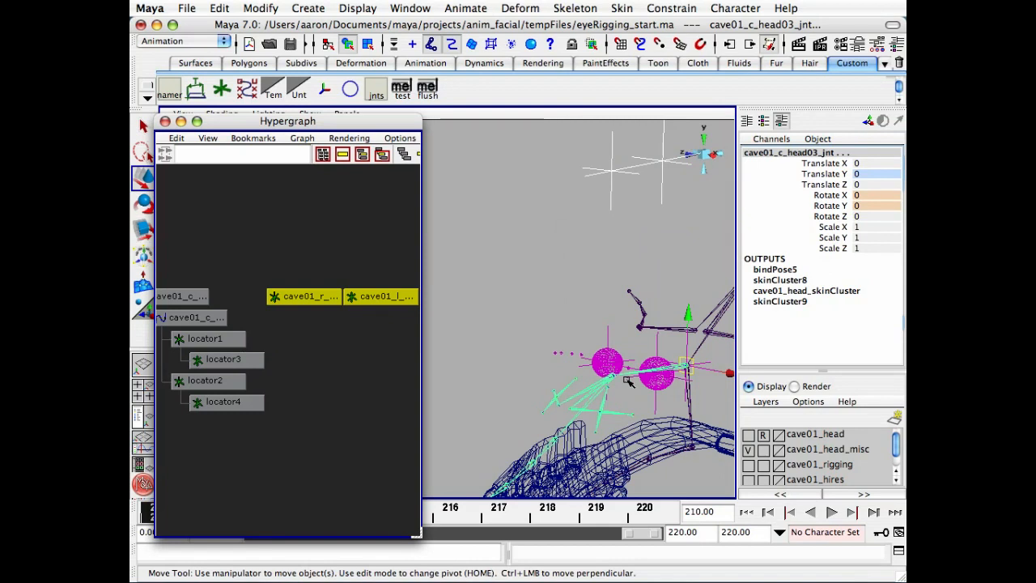
{"action": "key", "text": "p"}
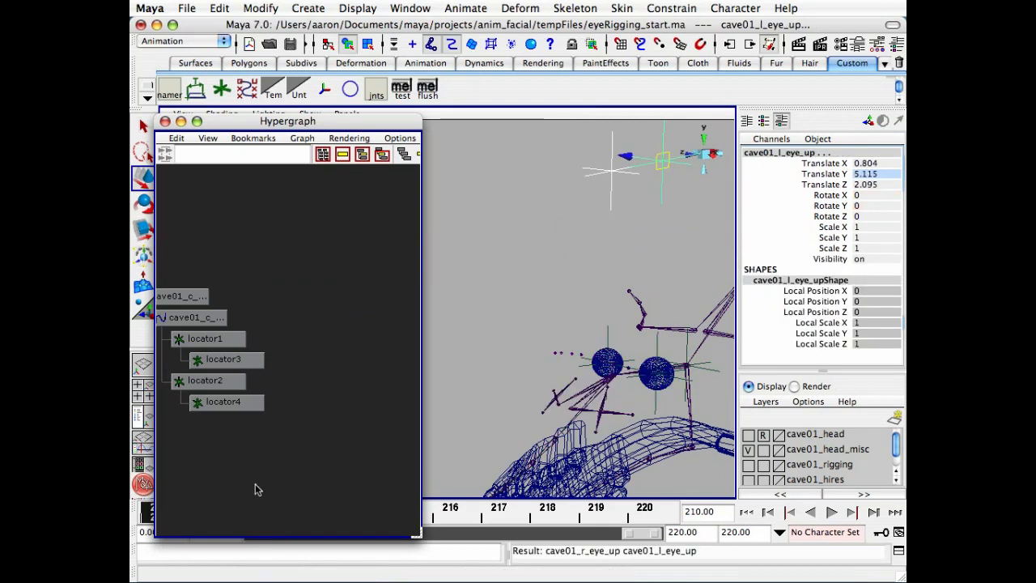
Step: Test-rotate cave01_c_head03_jnt about its Y axis to check the up locators' parenting, and undo the rotation
{"action": "left_click", "coordinate": [630, 387]}
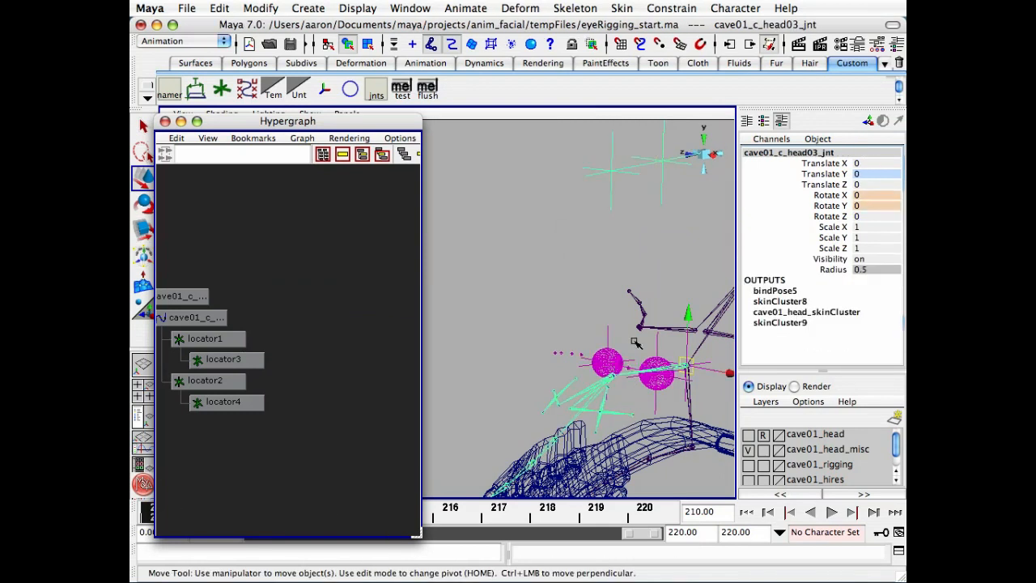
{"action": "left_click_drag", "start_coordinate": [628, 409], "coordinate": [453, 354], "text": "alt"}
{"action": "key", "text": "e"}
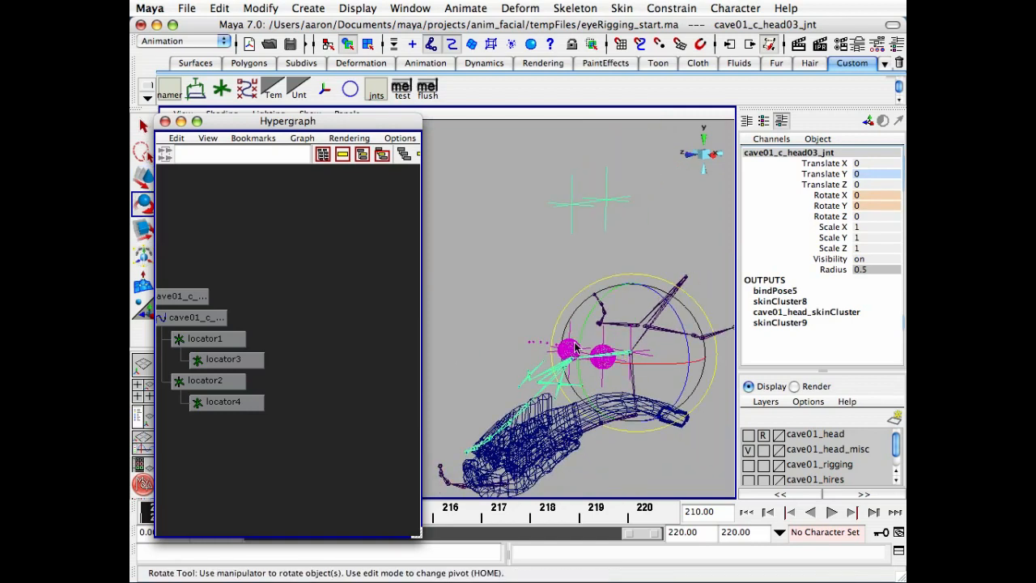
{"action": "left_click_drag", "start_coordinate": [581, 344], "coordinate": [605, 299]}
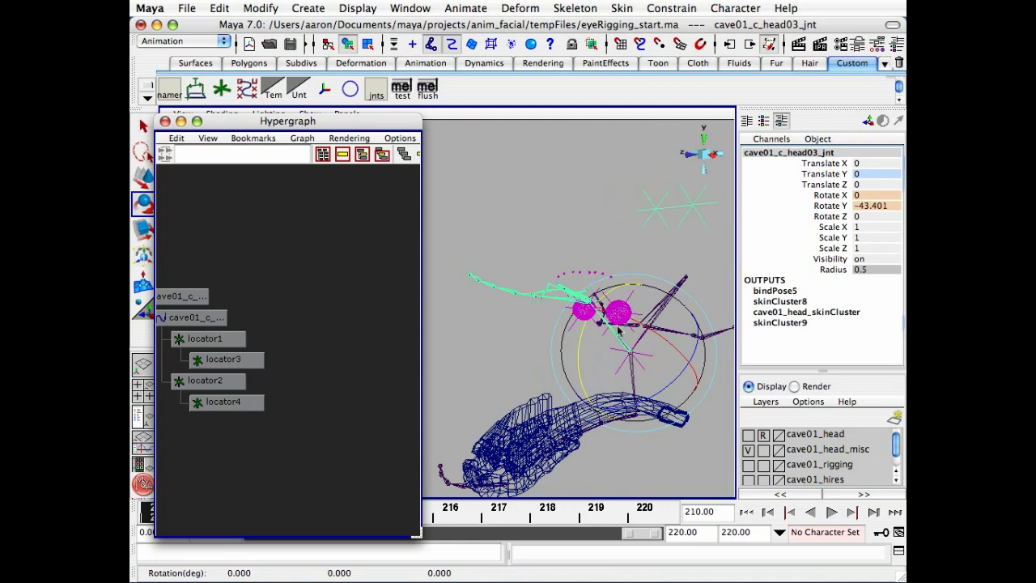
{"action": "key", "text": "z"}
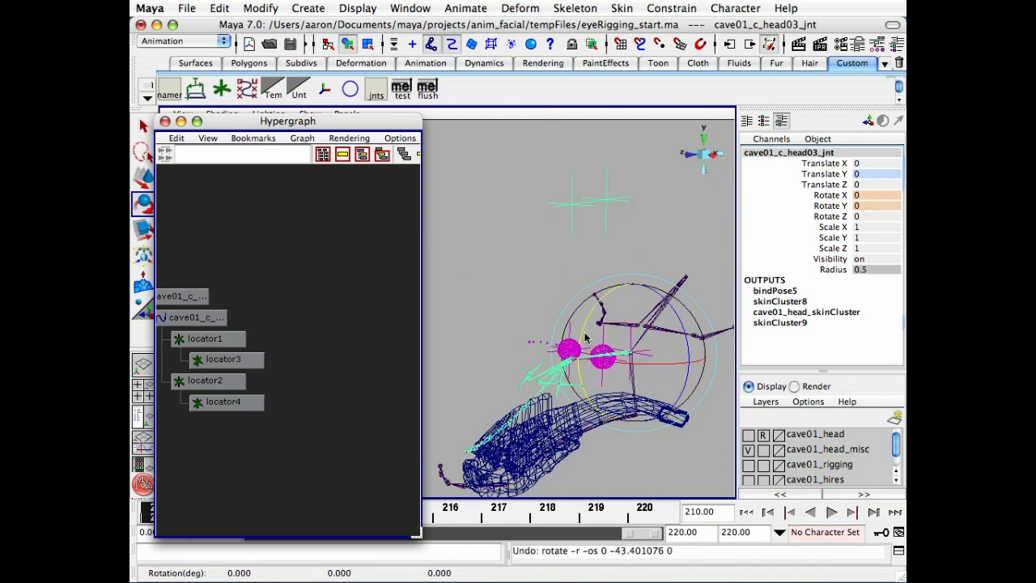
Step: Test-rotate the head joints cave01_c_head03_jnt and cave01_c_head01_jnt to check that the up locators follow, undoing each rotation
{"action": "left_click_drag", "start_coordinate": [587, 337], "coordinate": [635, 438]}
{"action": "key", "text": "z"}
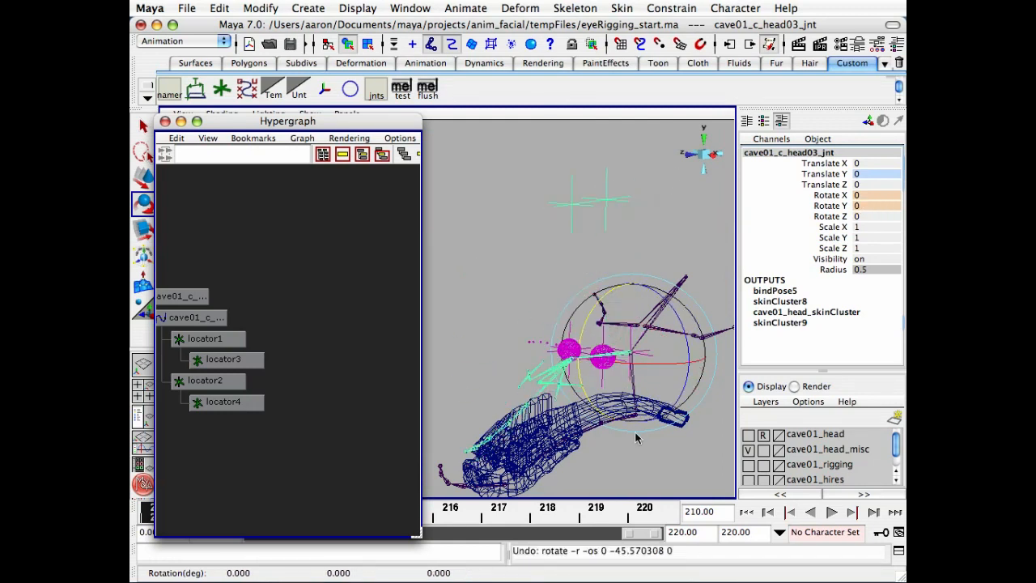
{"action": "key", "text": "Up"}
{"action": "key", "text": "Up"}
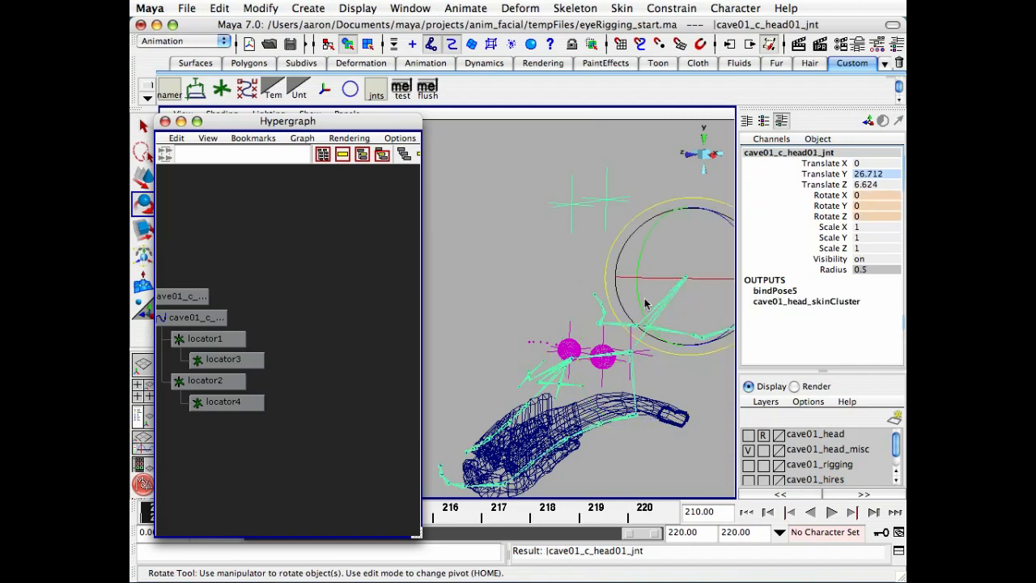
{"action": "left_click_drag", "start_coordinate": [645, 304], "coordinate": [629, 194]}
{"action": "key", "text": "ctrl+z"}
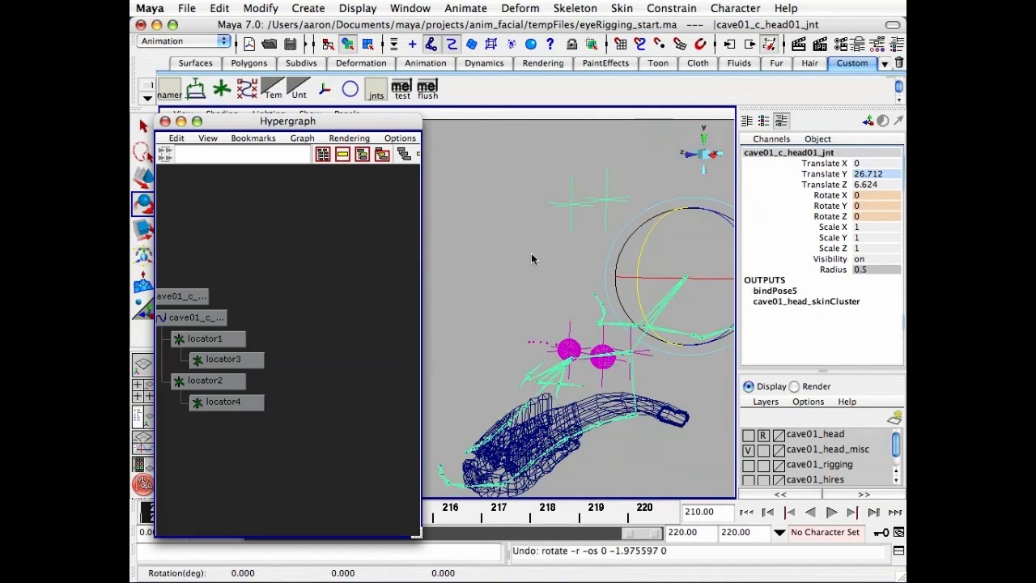
Step: Deselect the head joint and show the cave01_head layer again
{"action": "key", "text": "q"}
{"action": "left_click", "coordinate": [649, 312]}
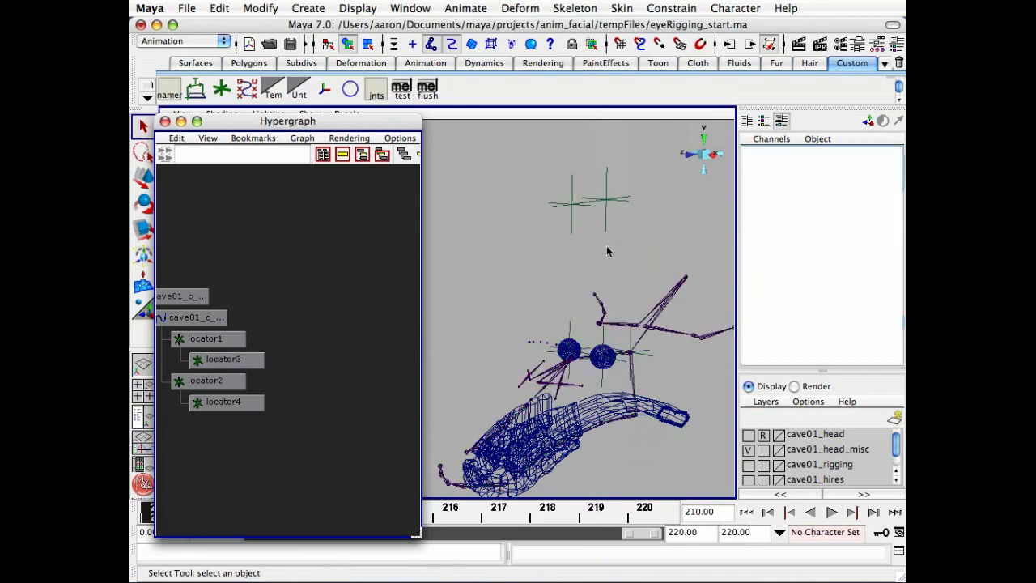
{"action": "left_click", "coordinate": [748, 434]}
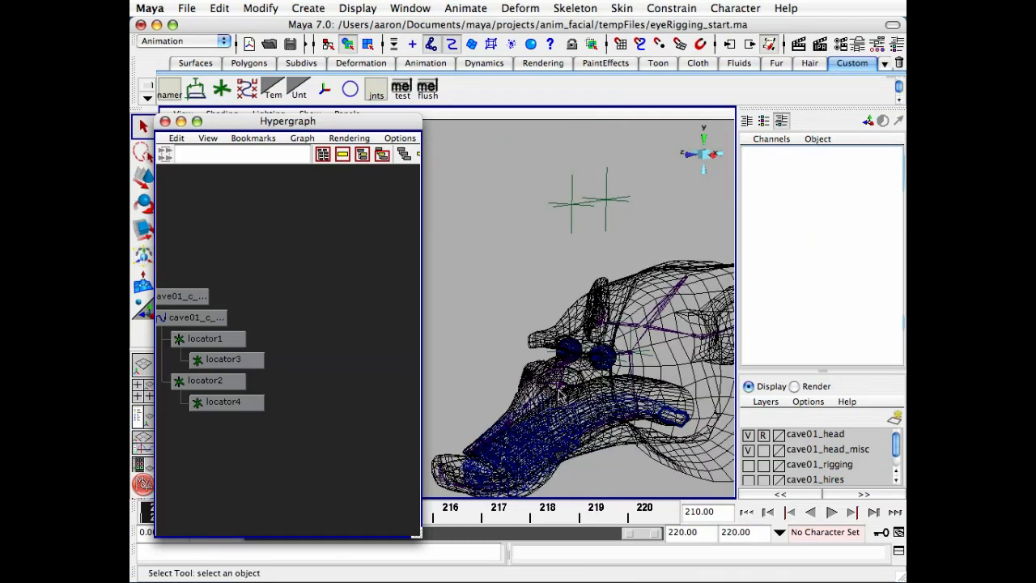
{"action": "left_click_drag", "start_coordinate": [560, 394], "coordinate": [467, 318], "text": "alt"}
{"action": "left_click_drag", "start_coordinate": [603, 368], "coordinate": [623, 300], "text": "alt"}
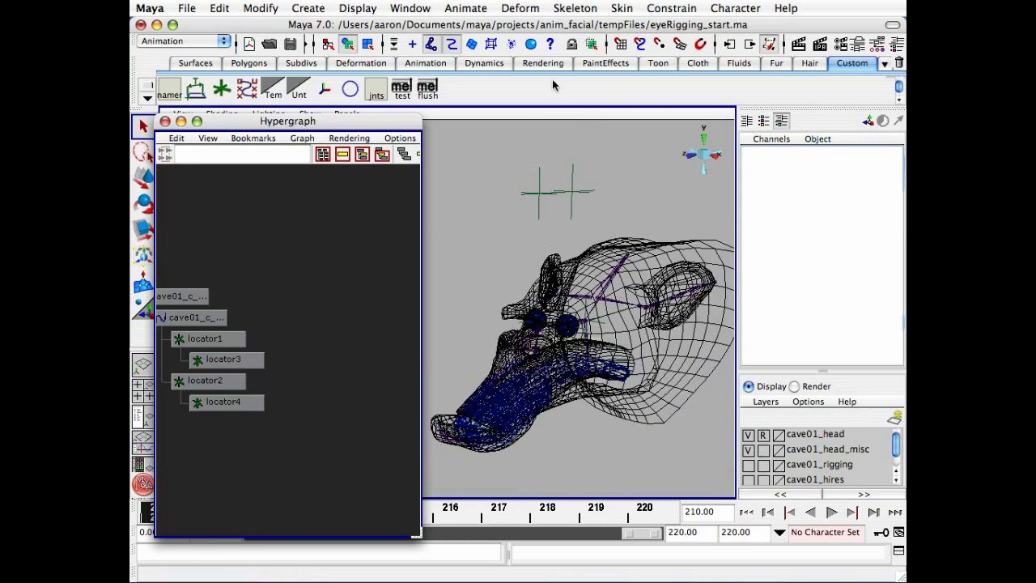
Step: Set the Local Scale X, Y and Z of both eye up locators to 0.5
{"action": "left_click_drag", "start_coordinate": [545, 182], "coordinate": [566, 209]}
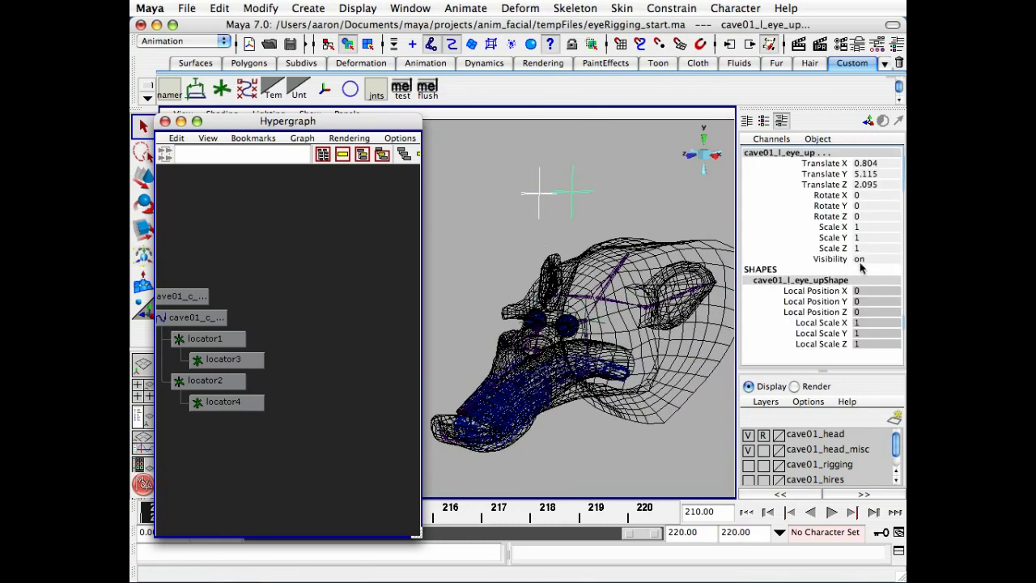
{"action": "left_click_drag", "start_coordinate": [866, 347], "coordinate": [865, 324]}
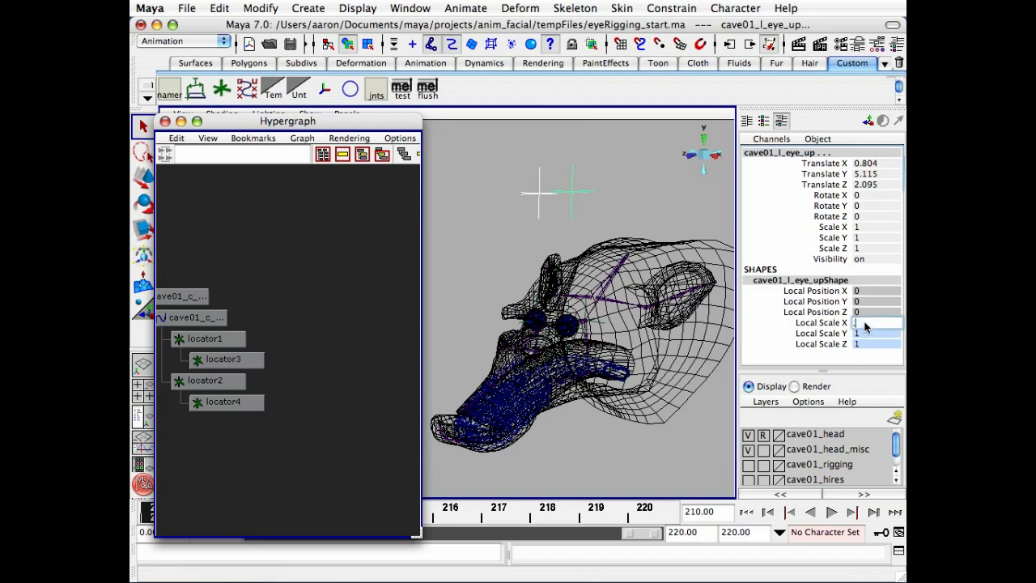
{"action": "type", "text": "0.5"}
{"action": "key", "text": "Return"}
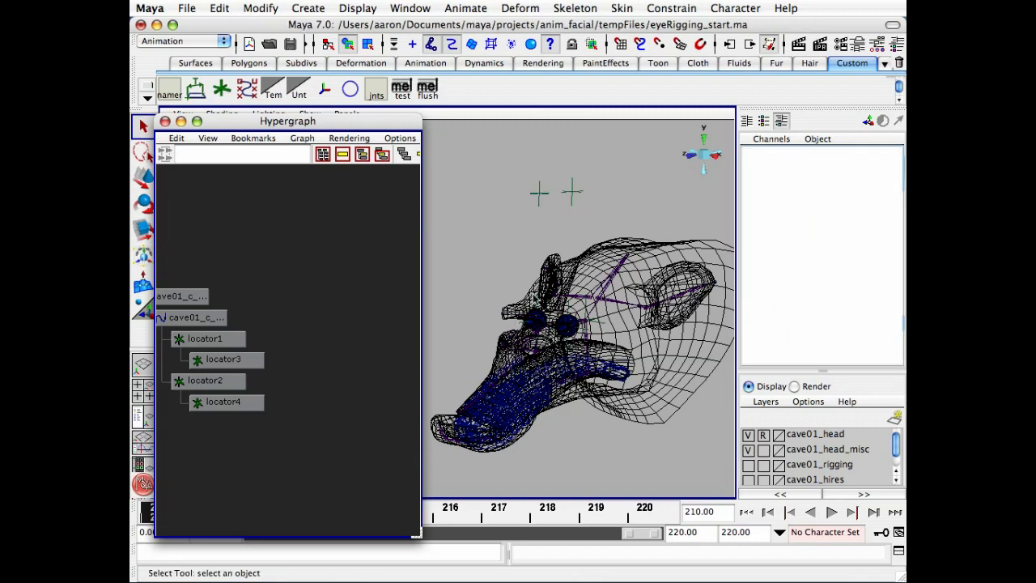
Step: Display the head in smooth shading and turn off Wireframe on Shaded
{"action": "key", "text": "5"}
{"action": "mouse_move", "coordinate": [552, 315]}
{"action": "left_mouse_down", "text": "alt"}
{"action": "mouse_move", "coordinate": [596, 273]}
{"action": "mouse_move", "coordinate": [557, 340]}
{"action": "left_mouse_up", "text": "alt"}
{"action": "right_click_drag", "start_coordinate": [557, 340], "coordinate": [542, 398], "text": "alt"}
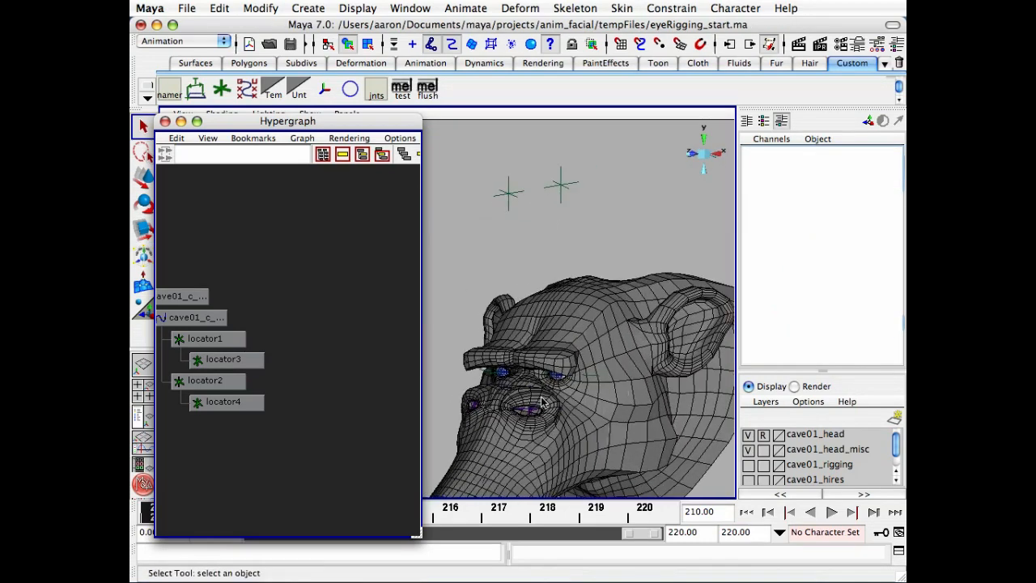
{"action": "left_click_drag", "start_coordinate": [541, 398], "coordinate": [600, 316], "text": "alt"}
{"action": "left_click_drag", "start_coordinate": [541, 385], "coordinate": [586, 386], "text": "alt"}
{"action": "left_click_drag", "start_coordinate": [249, 118], "coordinate": [251, 130]}
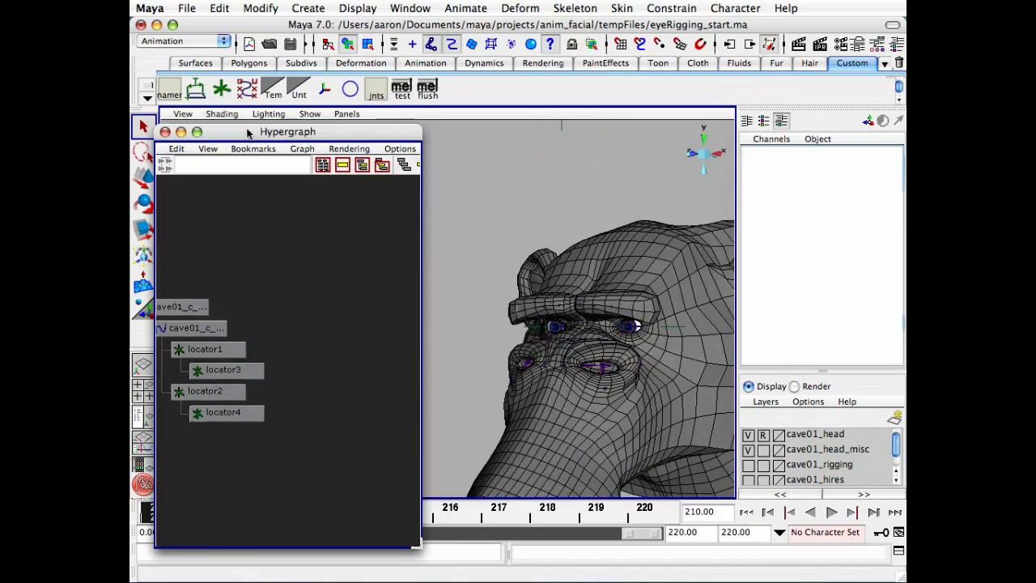
{"action": "left_click", "coordinate": [231, 114]}
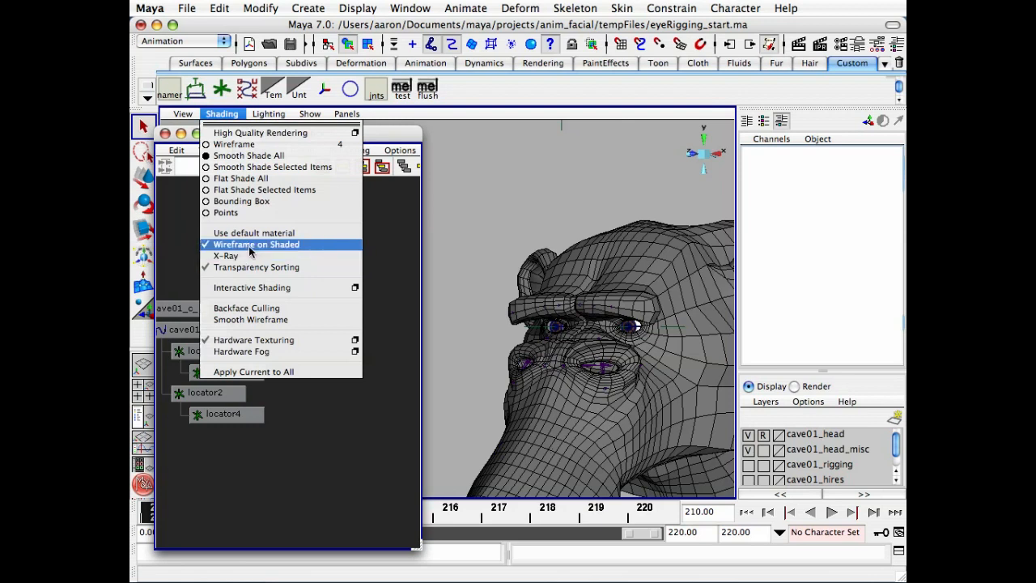
{"action": "left_click", "coordinate": [250, 245]}
{"action": "middle_click_drag", "start_coordinate": [549, 216], "coordinate": [547, 198], "text": "alt"}
{"action": "left_click_drag", "start_coordinate": [548, 198], "coordinate": [571, 261], "text": "alt"}
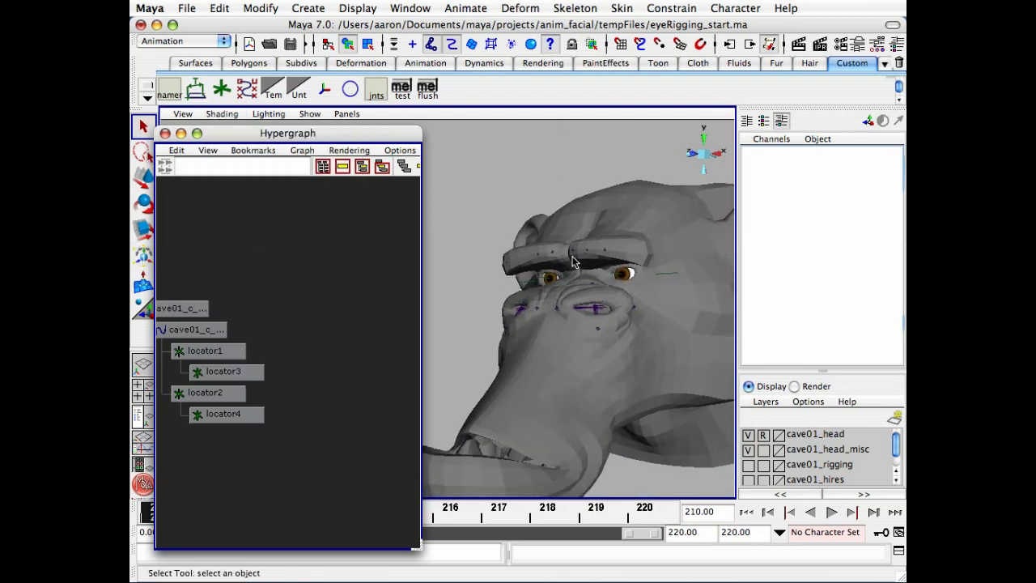
Step: Limit the selection mask to surfaces and select both eye geometries to examine the eyes, clearing the selection at the end
{"action": "left_click", "coordinate": [595, 308]}
{"action": "left_click", "coordinate": [500, 196]}
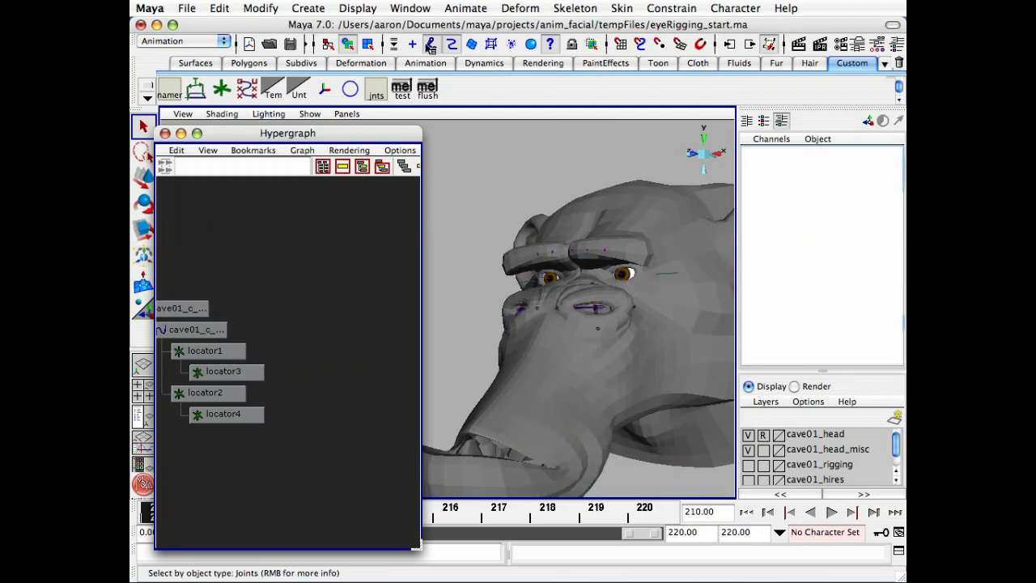
{"action": "left_click", "coordinate": [623, 274]}
{"action": "left_click", "coordinate": [547, 281], "text": "shift"}
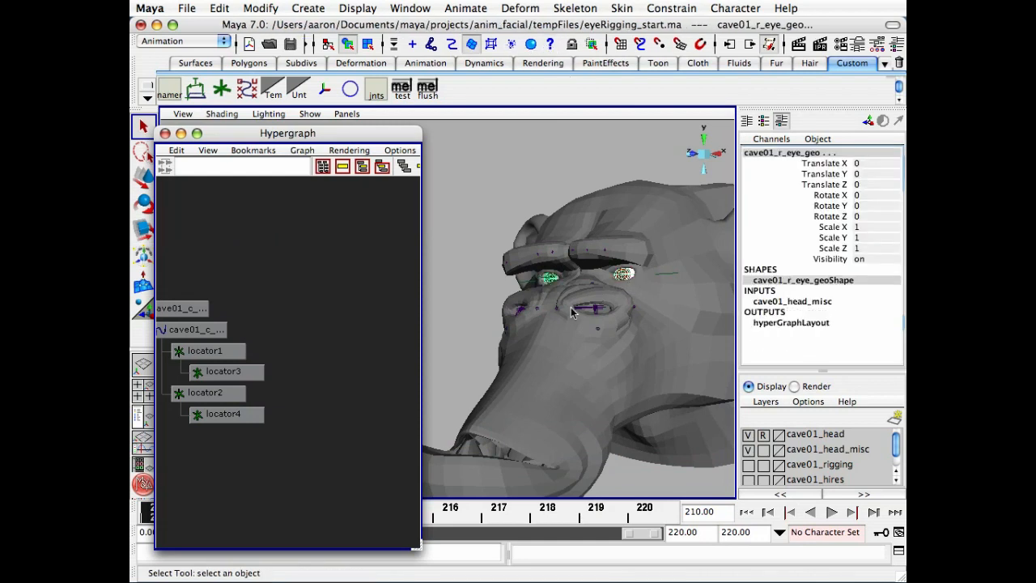
{"action": "key", "text": "f"}
{"action": "right_click_drag", "start_coordinate": [661, 308], "coordinate": [534, 301], "text": "alt"}
{"action": "middle_click_drag", "start_coordinate": [534, 301], "coordinate": [669, 277], "text": "alt"}
{"action": "right_click_drag", "start_coordinate": [669, 277], "coordinate": [596, 284], "text": "alt"}
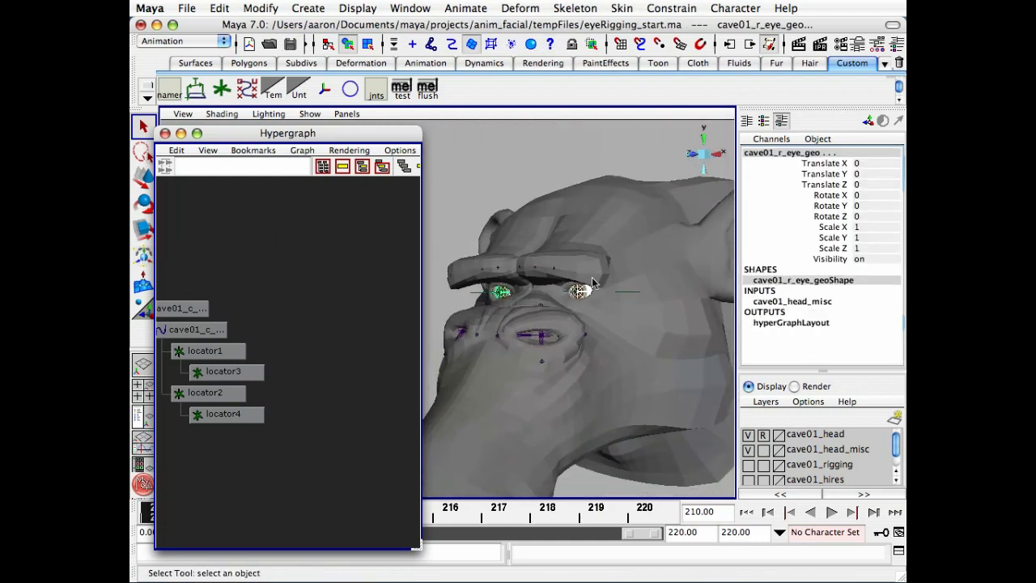
{"action": "left_click", "coordinate": [514, 186]}
{"action": "middle_click_drag", "start_coordinate": [546, 252], "coordinate": [611, 225], "text": "alt"}
{"action": "left_click_drag", "start_coordinate": [611, 225], "coordinate": [589, 251], "text": "alt"}
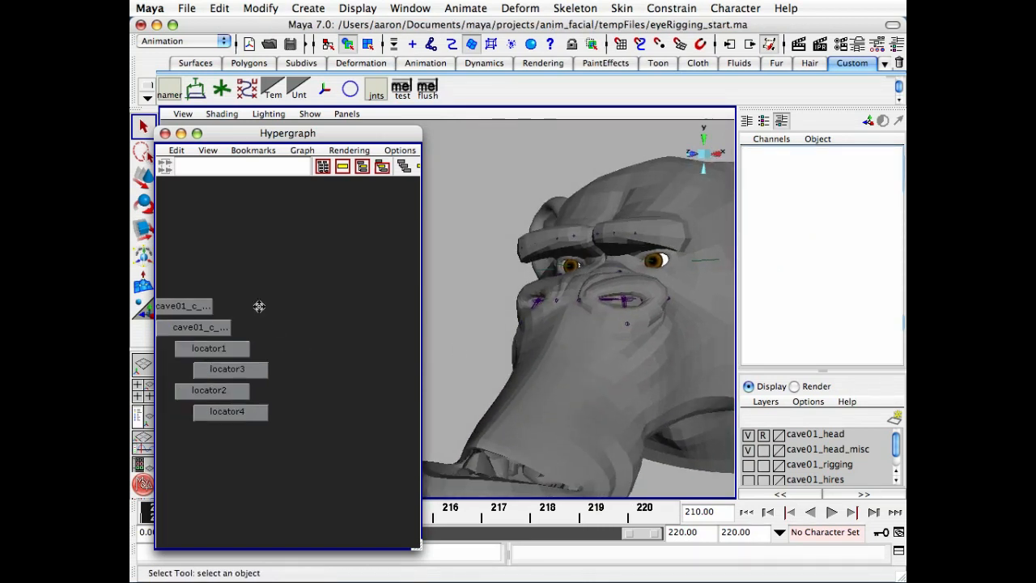
Step: Examine locator3 and locator4 under cave01_c_eyeAim_ctl in the Hypergraph to identify each eye's aim target
{"action": "middle_click_drag", "start_coordinate": [260, 306], "coordinate": [311, 284], "text": "alt"}
{"action": "right_click_drag", "start_coordinate": [608, 314], "coordinate": [550, 303], "text": "alt"}
{"action": "left_click", "coordinate": [289, 384]}
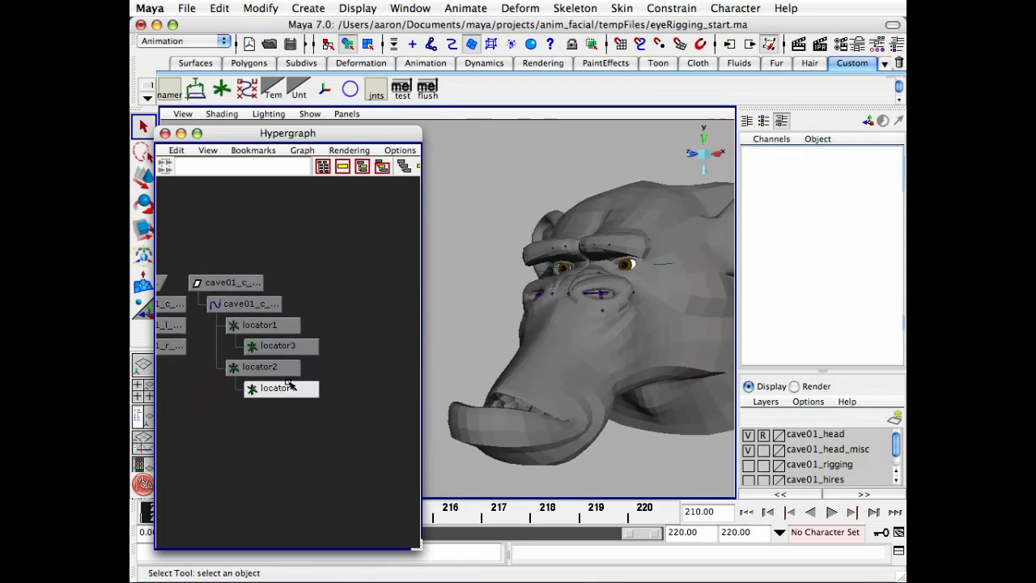
{"action": "middle_click_drag", "start_coordinate": [266, 401], "coordinate": [287, 348], "text": "alt"}
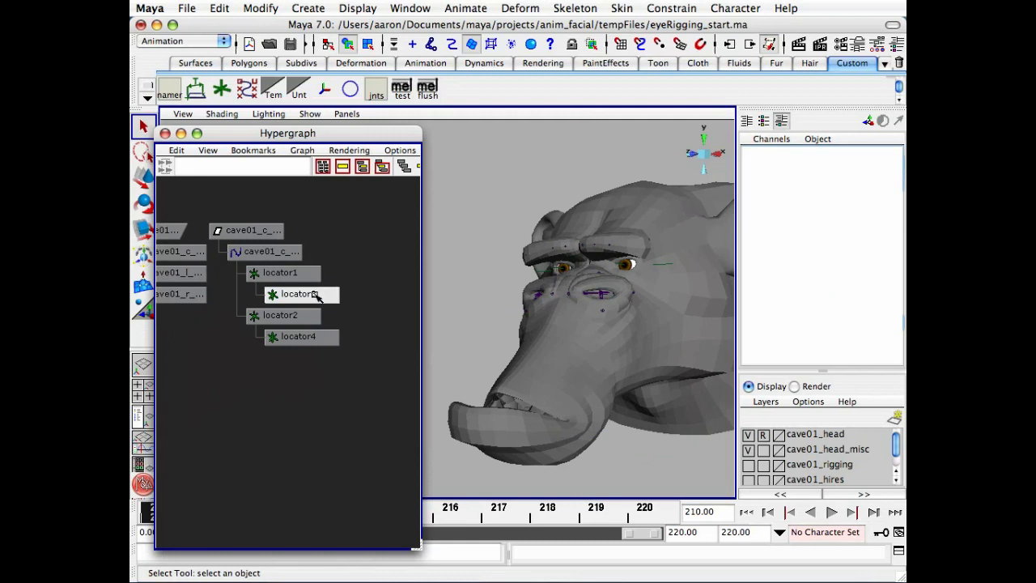
{"action": "left_click", "coordinate": [312, 296]}
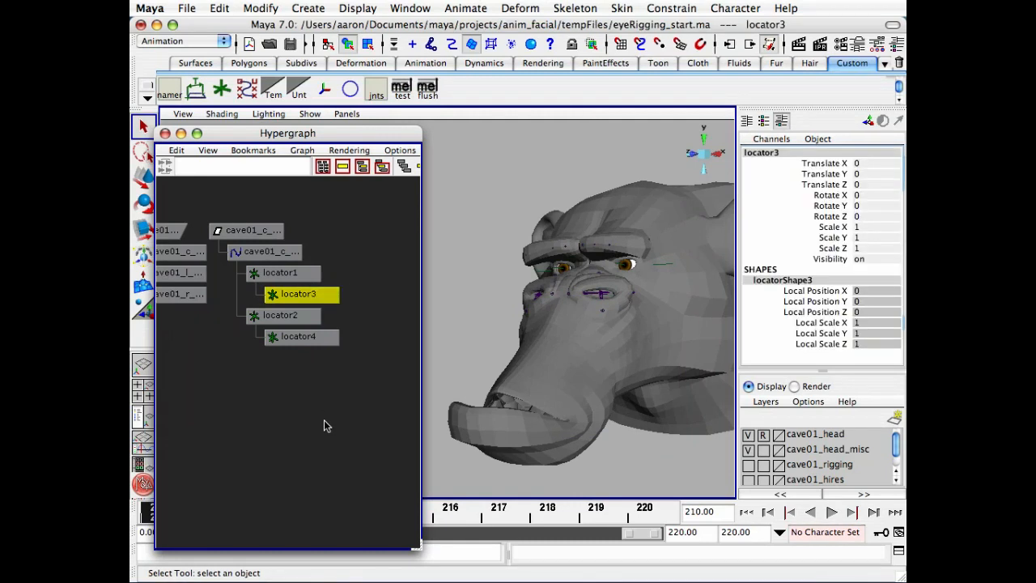
{"action": "right_click_drag", "start_coordinate": [603, 290], "coordinate": [470, 280], "text": "alt"}
{"action": "left_click_drag", "start_coordinate": [470, 280], "coordinate": [495, 326], "text": "alt"}
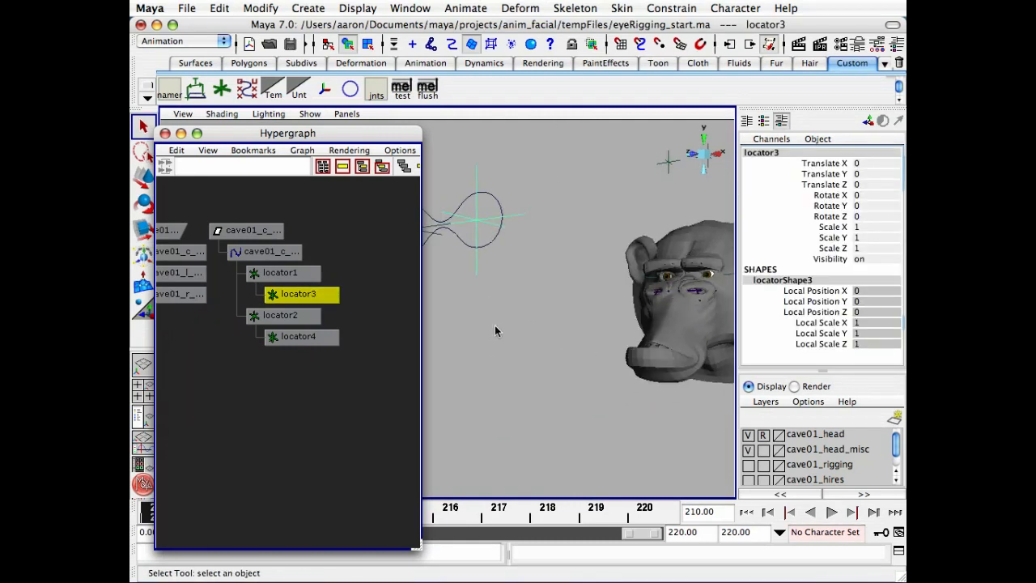
{"action": "left_click", "coordinate": [310, 337]}
{"action": "left_click", "coordinate": [299, 293]}
{"action": "middle_click_drag", "start_coordinate": [297, 337], "coordinate": [267, 273]}
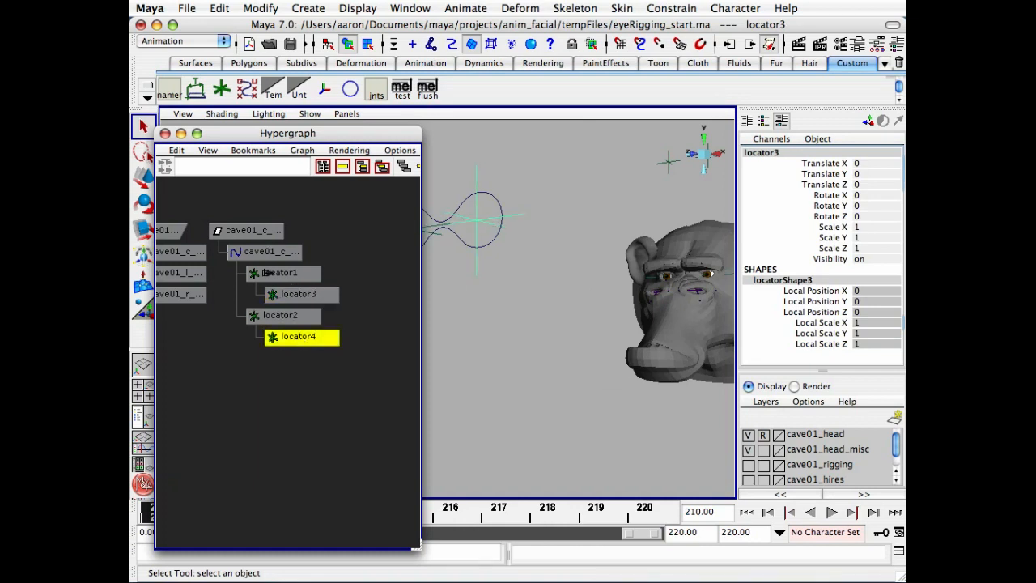
{"action": "right_click_drag", "start_coordinate": [247, 287], "coordinate": [312, 247], "text": "alt"}
{"action": "middle_click_drag", "start_coordinate": [312, 254], "coordinate": [322, 351], "text": "alt"}
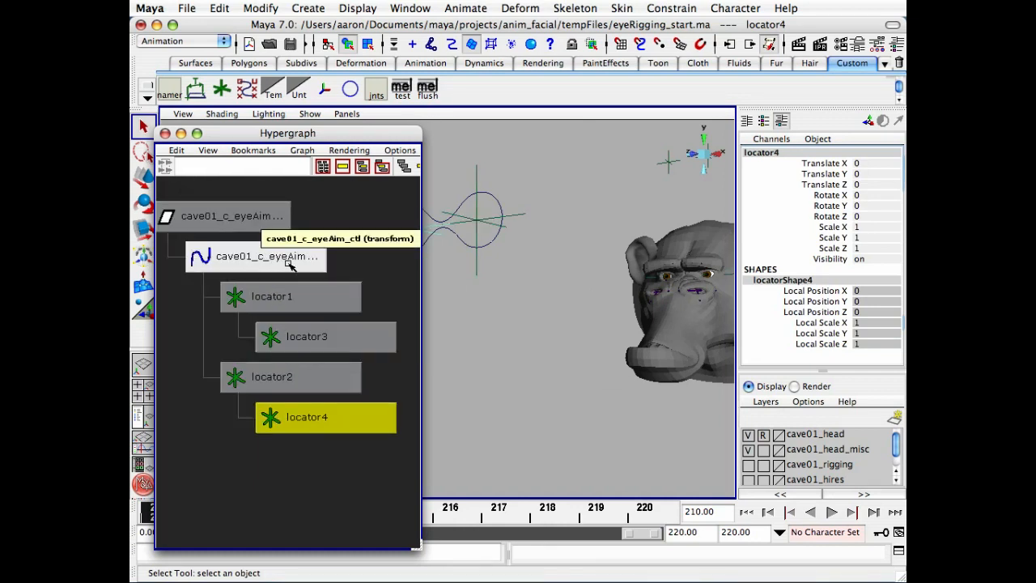
{"action": "right_click_drag", "start_coordinate": [370, 412], "coordinate": [335, 392], "text": "alt"}
Step: Select locator3 as the aim target and add cave01_l_eye_loc to the selection as the object to constrain
{"action": "left_click", "coordinate": [316, 344]}
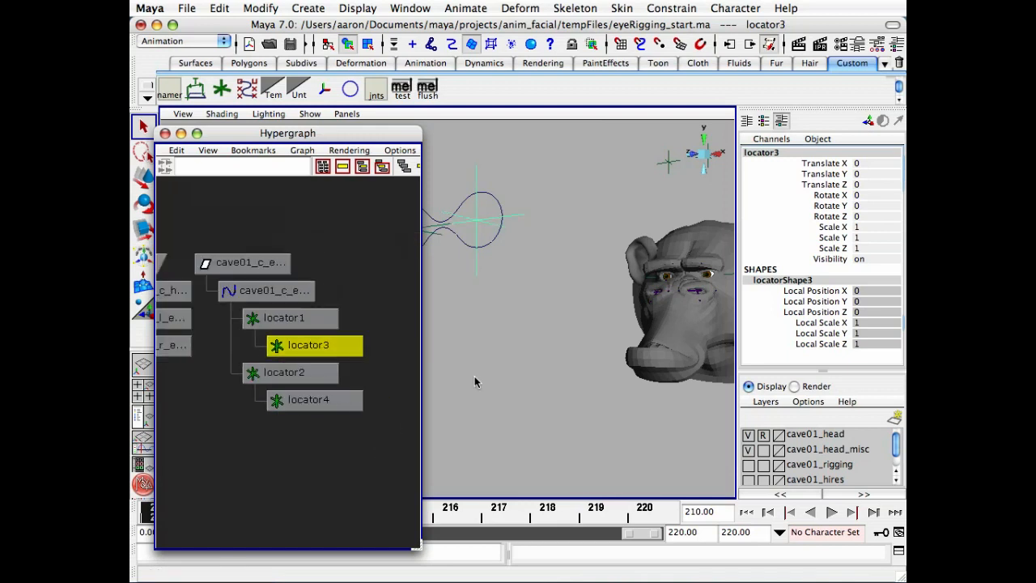
{"action": "mouse_move", "coordinate": [348, 388]}
{"action": "middle_mouse_down", "text": "alt"}
{"action": "mouse_move", "coordinate": [386, 365]}
{"action": "mouse_move", "coordinate": [362, 284]}
{"action": "middle_mouse_up", "text": "alt"}
{"action": "mouse_move", "coordinate": [292, 445]}
{"action": "middle_mouse_down", "text": "alt"}
{"action": "mouse_move", "coordinate": [328, 229]}
{"action": "mouse_move", "coordinate": [299, 177]}
{"action": "mouse_move", "coordinate": [316, 200]}
{"action": "middle_mouse_up", "text": "alt"}
{"action": "right_click_drag", "start_coordinate": [282, 370], "coordinate": [316, 345], "text": "alt"}
{"action": "middle_click_drag", "start_coordinate": [317, 345], "coordinate": [343, 374], "text": "alt"}
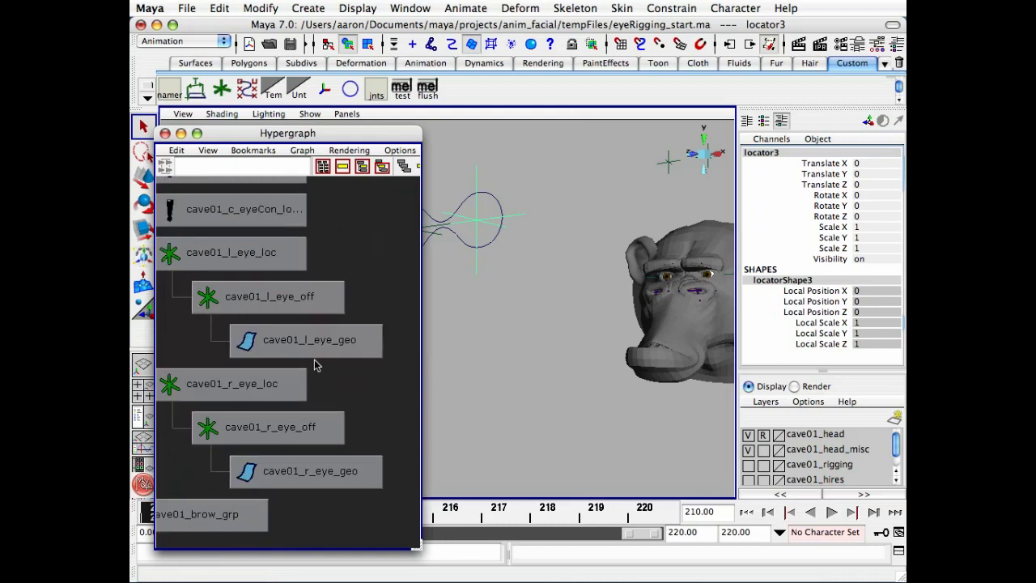
{"action": "left_click", "coordinate": [245, 251]}
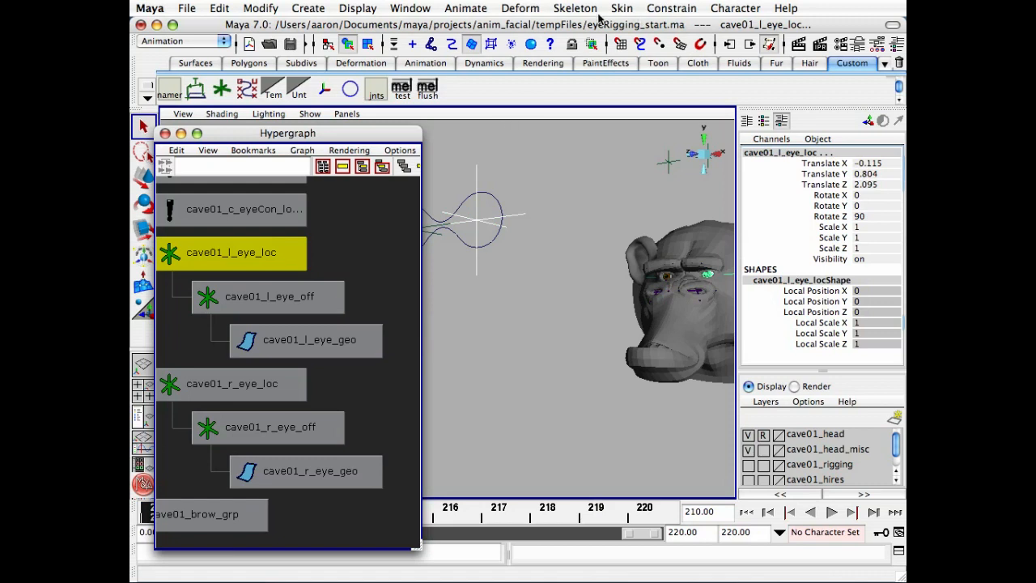
Step: Open the Aim constraint's options and reset them to their defaults
{"action": "left_click", "coordinate": [686, 12]}
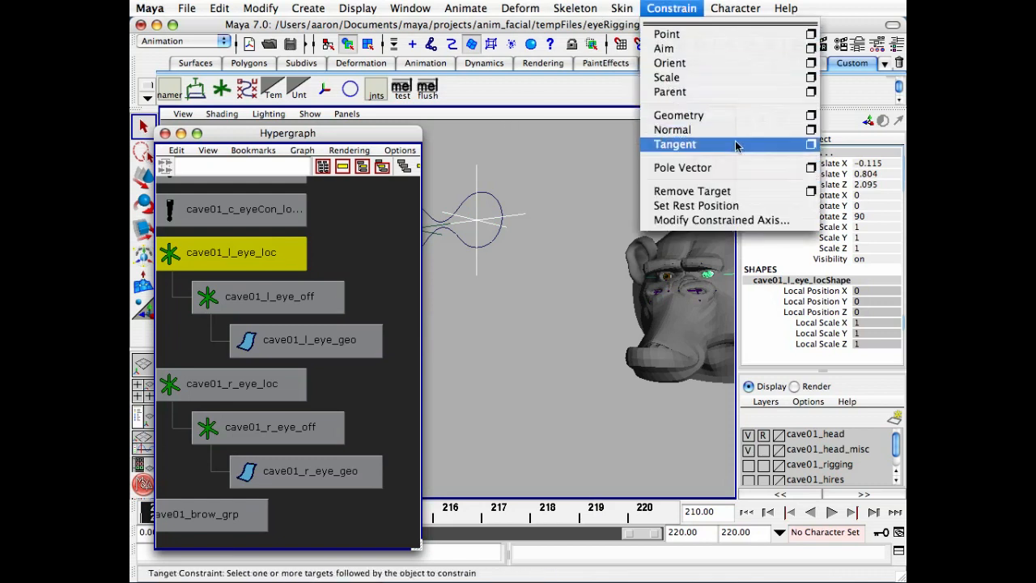
{"action": "left_click", "coordinate": [810, 49]}
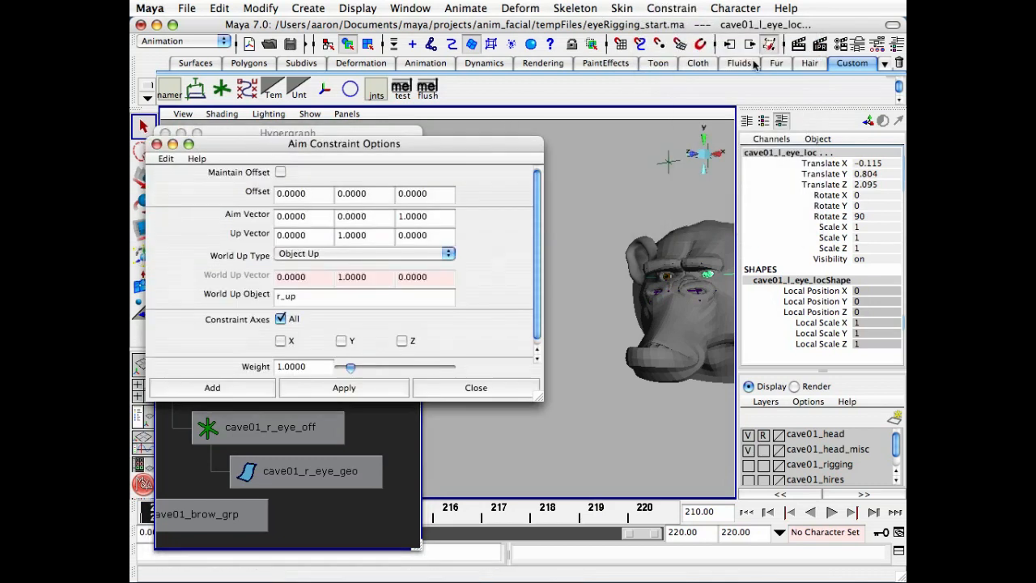
{"action": "left_click", "coordinate": [166, 160]}
{"action": "left_click", "coordinate": [182, 180]}
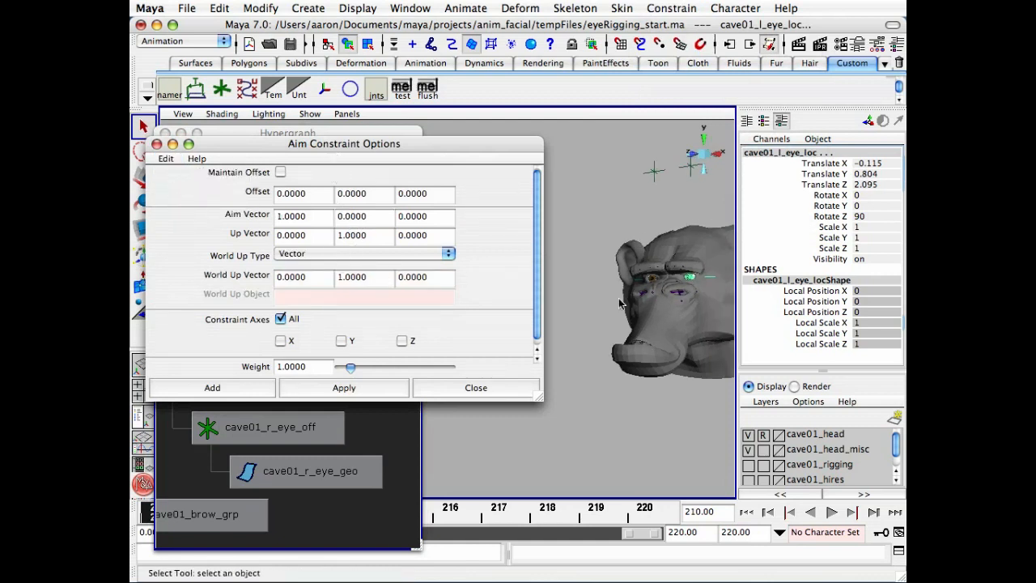
Step: Check the left eye locator's axes and set the constraint's Aim Vector to 0, 0, 1
{"action": "key", "text": "w"}
{"action": "left_click_drag", "start_coordinate": [615, 305], "coordinate": [664, 310], "text": "alt"}
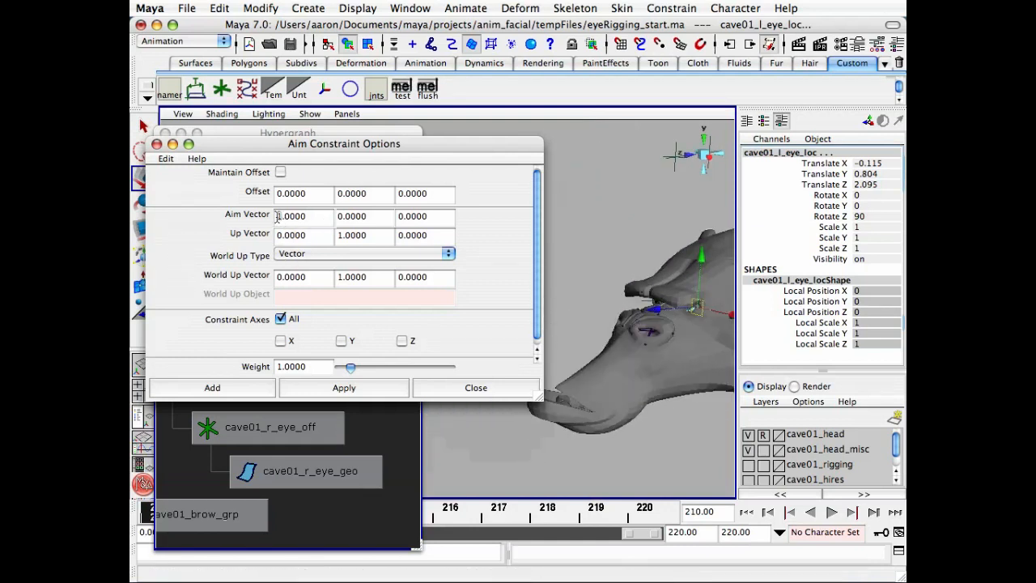
{"action": "key", "text": "Tab"}
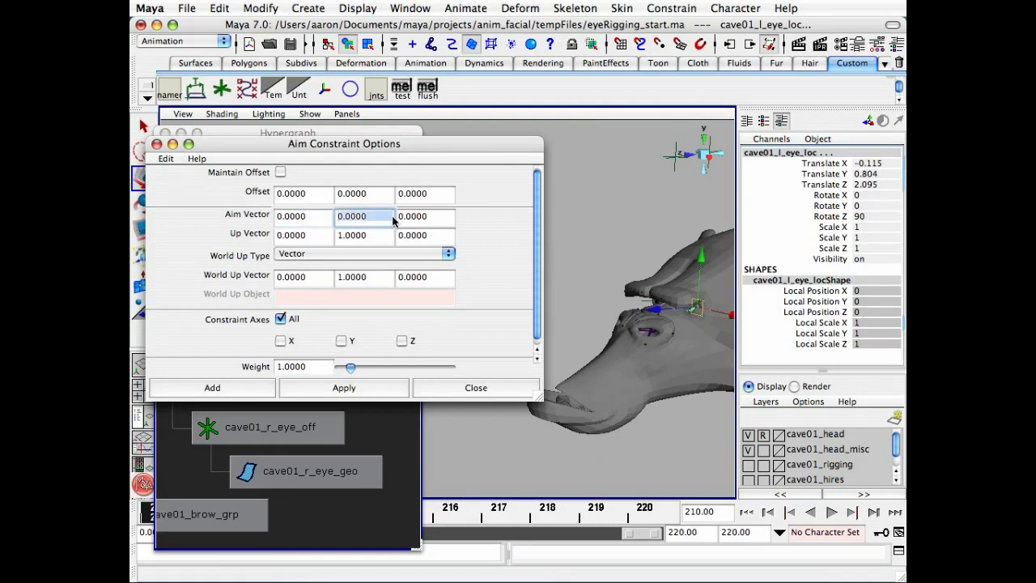
{"action": "left_click", "coordinate": [398, 216]}
{"action": "double_click", "coordinate": [398, 216]}
{"action": "type", "text": "1"}
{"action": "key", "text": "Tab"}
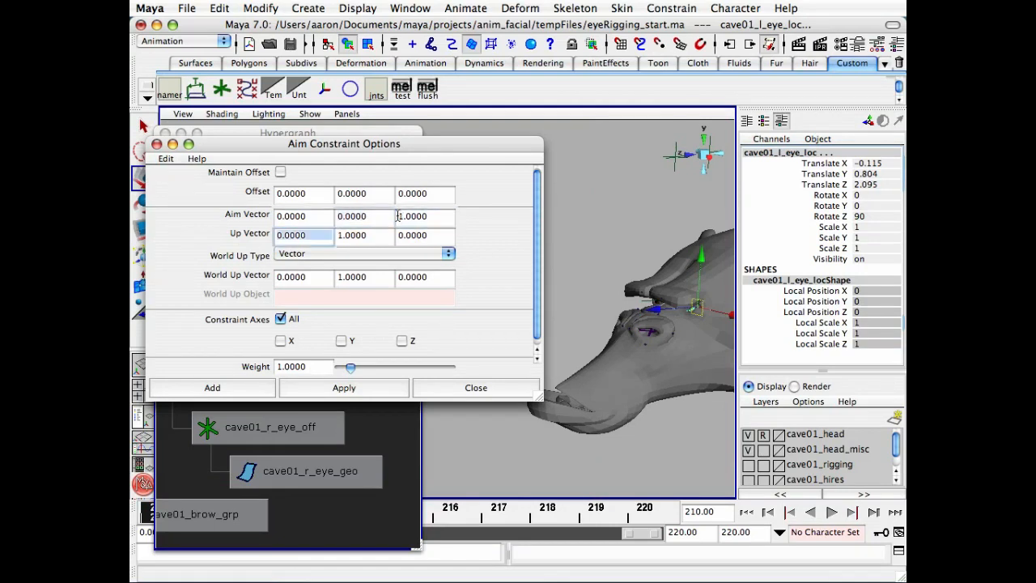
Step: Set the World Up Type to Object Up with cave01_l_eye_up as the World Up Object
{"action": "middle_click_drag", "start_coordinate": [702, 254], "coordinate": [653, 290], "text": "alt"}
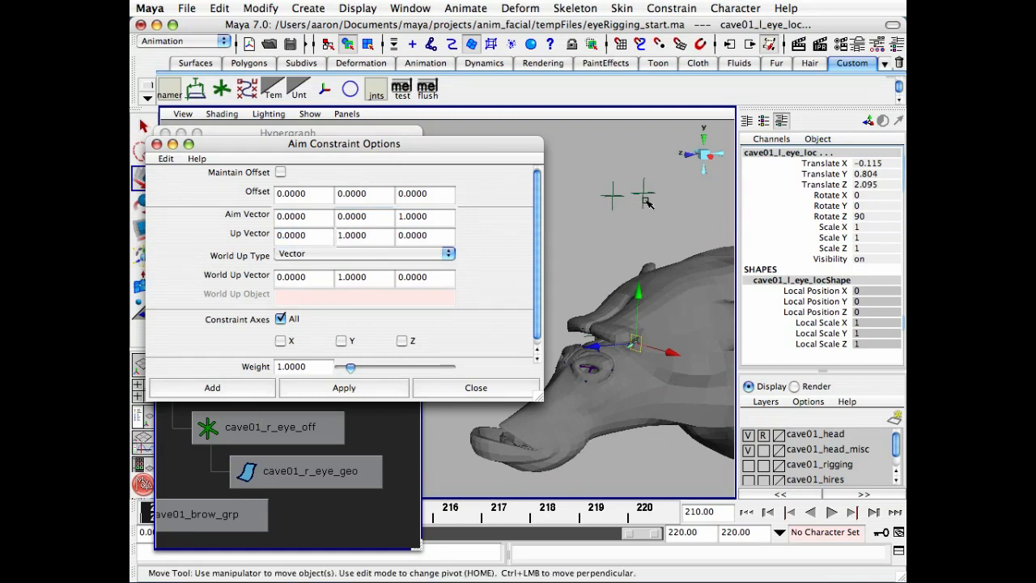
{"action": "left_click_drag", "start_coordinate": [549, 394], "coordinate": [551, 434]}
{"action": "left_click", "coordinate": [407, 255]}
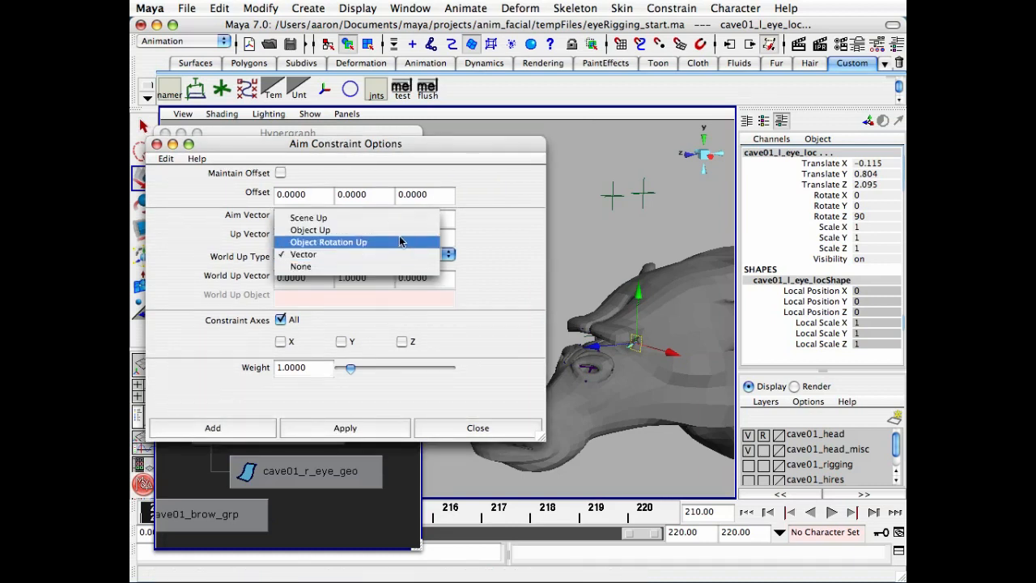
{"action": "left_click", "coordinate": [397, 231]}
{"action": "left_click", "coordinate": [290, 297]}
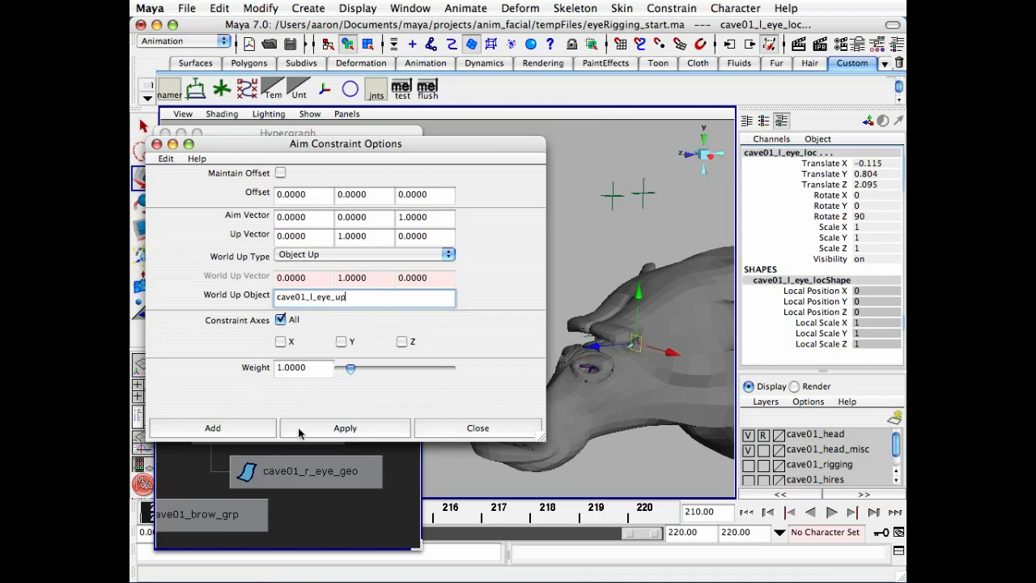
Step: Apply the Aim constraint to the left eye locator and set the options window aside
{"action": "left_click", "coordinate": [333, 429]}
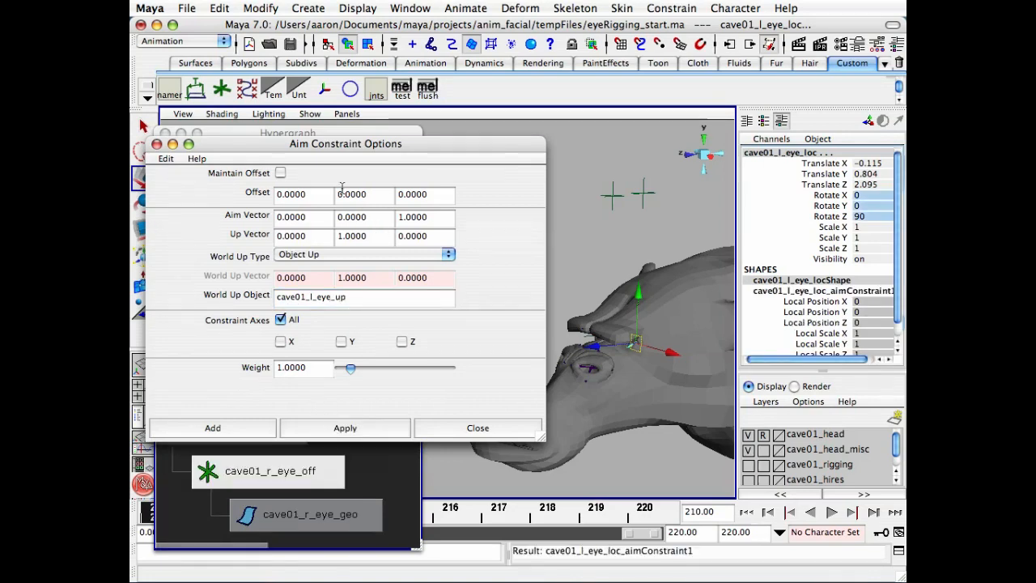
{"action": "left_click_drag", "start_coordinate": [342, 146], "coordinate": [904, 576]}
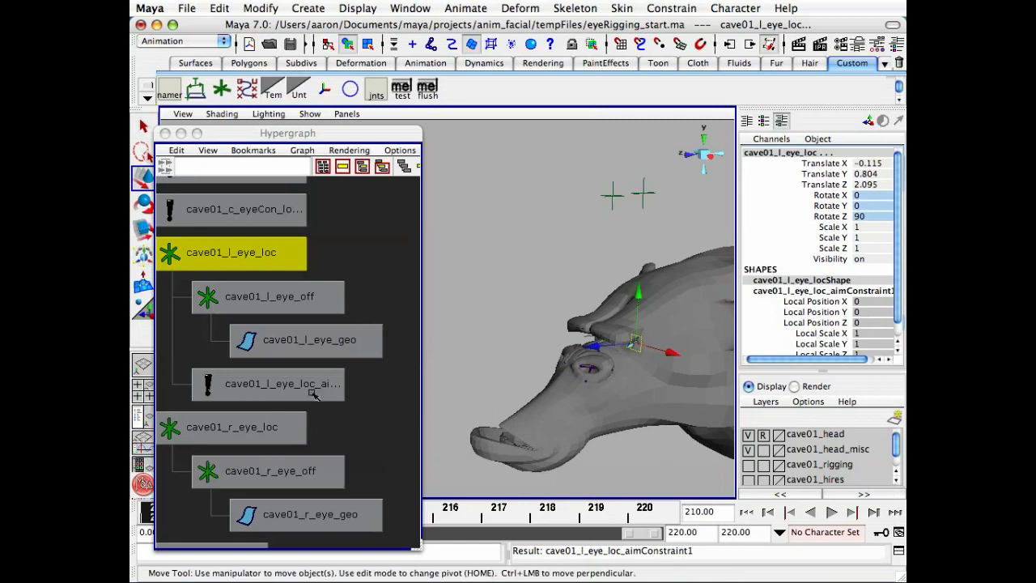
Step: Aim-constrain cave01_r_eye_loc to its aim locator with cave01_r_eye_up as the World Up Object
{"action": "right_click_drag", "start_coordinate": [309, 330], "coordinate": [242, 337], "text": "alt"}
{"action": "middle_click_drag", "start_coordinate": [356, 437], "coordinate": [340, 168], "text": "alt"}
{"action": "middle_click_drag", "start_coordinate": [212, 391], "coordinate": [246, 297], "text": "alt"}
{"action": "right_click_drag", "start_coordinate": [246, 297], "coordinate": [241, 277], "text": "alt"}
{"action": "middle_click_drag", "start_coordinate": [240, 278], "coordinate": [306, 330], "text": "alt"}
{"action": "left_click", "coordinate": [242, 293], "text": "shift"}
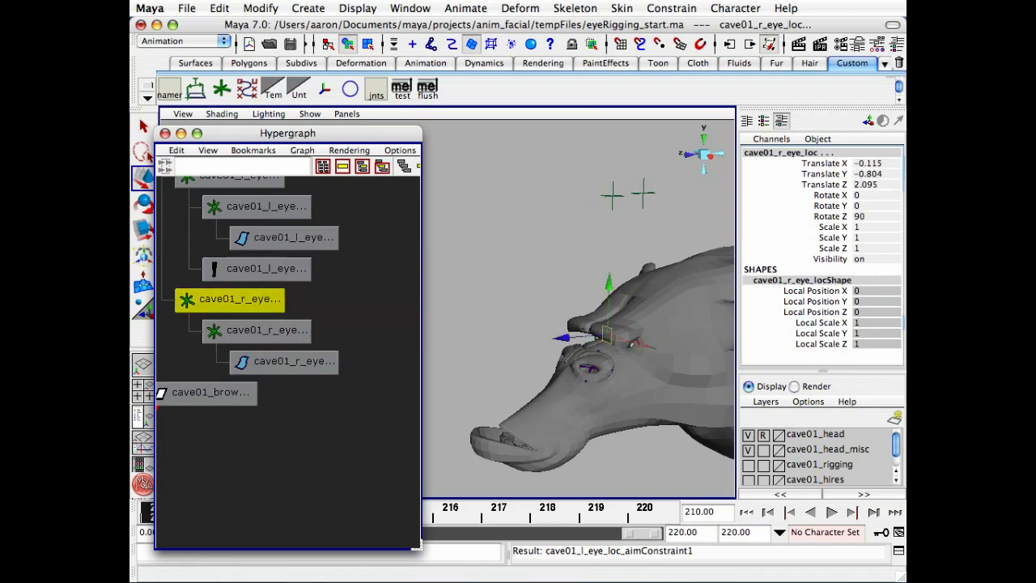
{"action": "left_click_drag", "start_coordinate": [904, 453], "coordinate": [285, 253]}
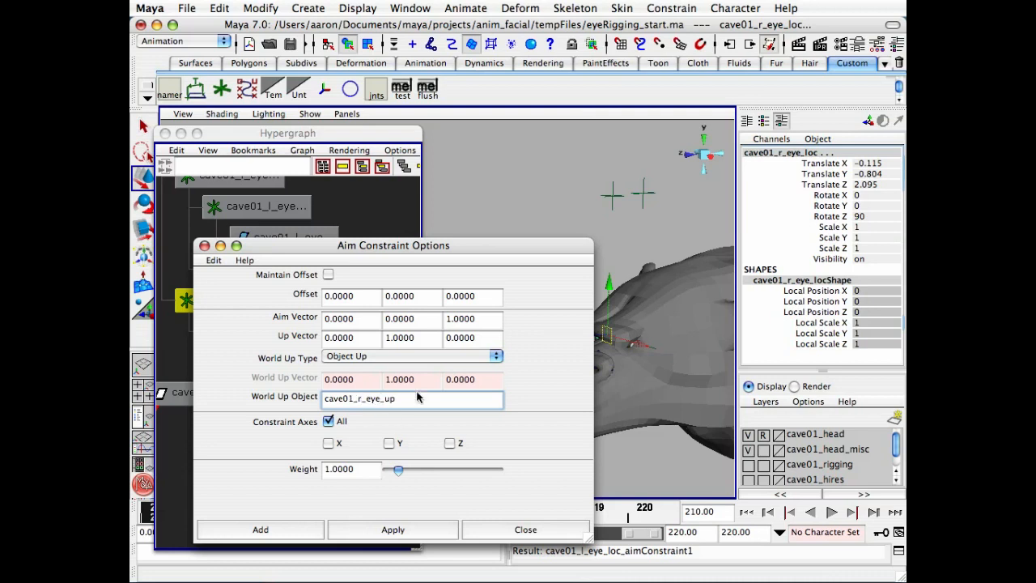
{"action": "left_click", "coordinate": [280, 529]}
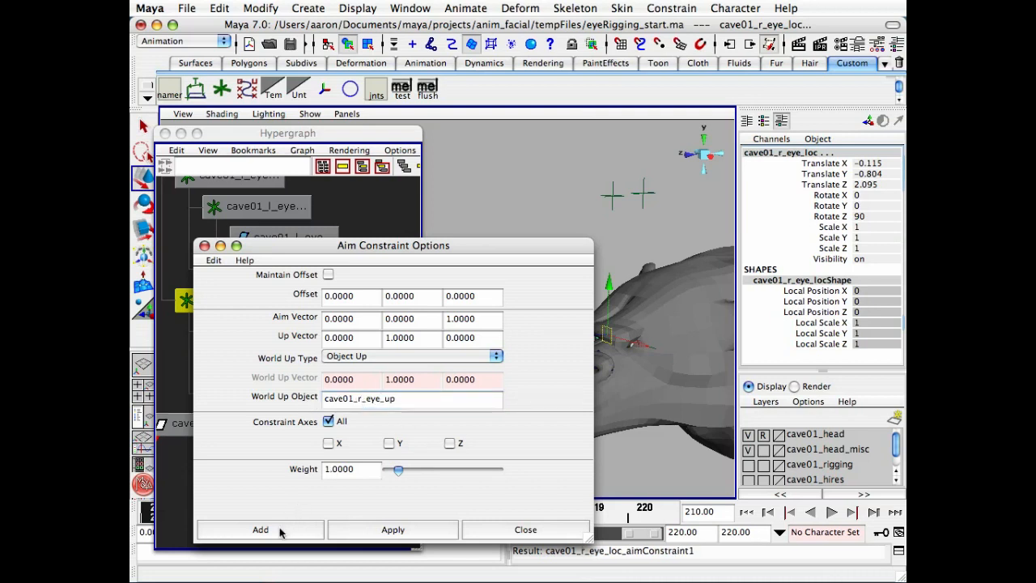
Step: Clear the selection, find the eye aim hierarchy in the Hypergraph and select cave01_c_eyeAim_ctl
{"action": "left_click", "coordinate": [519, 258]}
{"action": "right_click_drag", "start_coordinate": [599, 292], "coordinate": [510, 293], "text": "alt"}
{"action": "middle_click_drag", "start_coordinate": [510, 293], "coordinate": [568, 306], "text": "alt"}
{"action": "right_click_drag", "start_coordinate": [331, 302], "coordinate": [266, 295], "text": "alt"}
{"action": "middle_click_drag", "start_coordinate": [266, 295], "coordinate": [227, 486], "text": "alt"}
{"action": "right_click_drag", "start_coordinate": [329, 370], "coordinate": [255, 369], "text": "alt"}
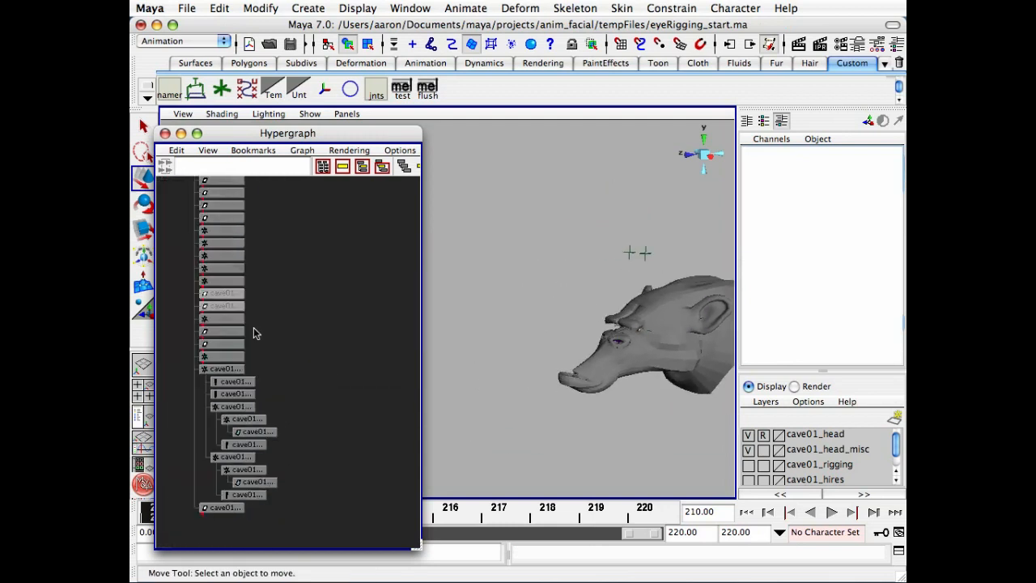
{"action": "middle_click_drag", "start_coordinate": [253, 327], "coordinate": [230, 515], "text": "alt"}
{"action": "middle_click_drag", "start_coordinate": [281, 343], "coordinate": [261, 364], "text": "alt"}
{"action": "right_click_drag", "start_coordinate": [263, 378], "coordinate": [318, 335], "text": "alt"}
{"action": "middle_click_drag", "start_coordinate": [312, 241], "coordinate": [260, 287], "text": "alt"}
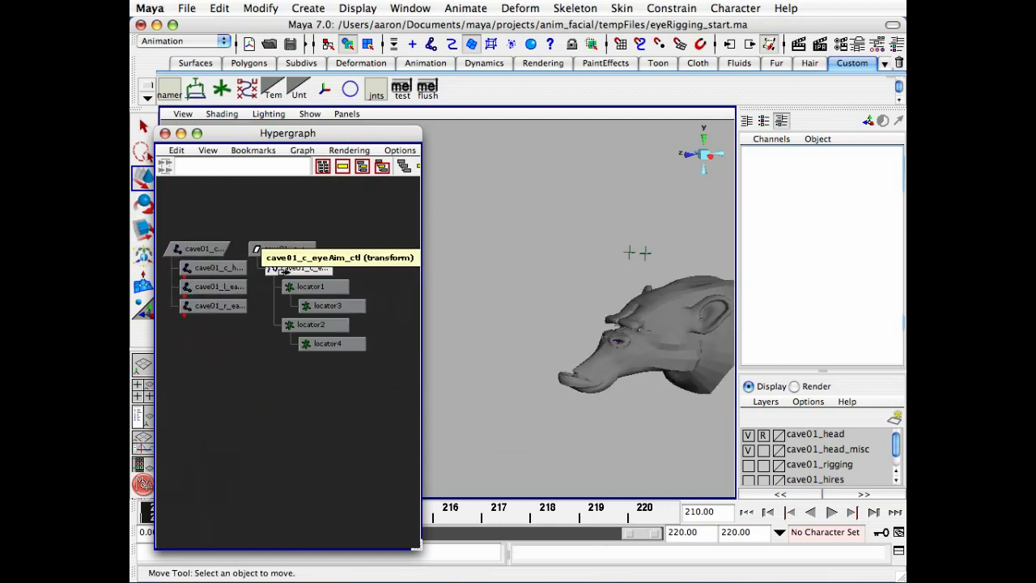
{"action": "left_click", "coordinate": [290, 269]}
Step: Test the eye tracking from the front by moving cave01_c_eyeAim_ctl, and undo the move
{"action": "left_click_drag", "start_coordinate": [576, 315], "coordinate": [702, 317], "text": "alt"}
{"action": "right_click_drag", "start_coordinate": [659, 346], "coordinate": [727, 347], "text": "alt"}
{"action": "middle_click_drag", "start_coordinate": [676, 310], "coordinate": [489, 303], "text": "alt"}
{"action": "left_click_drag", "start_coordinate": [488, 303], "coordinate": [555, 330], "text": "alt"}
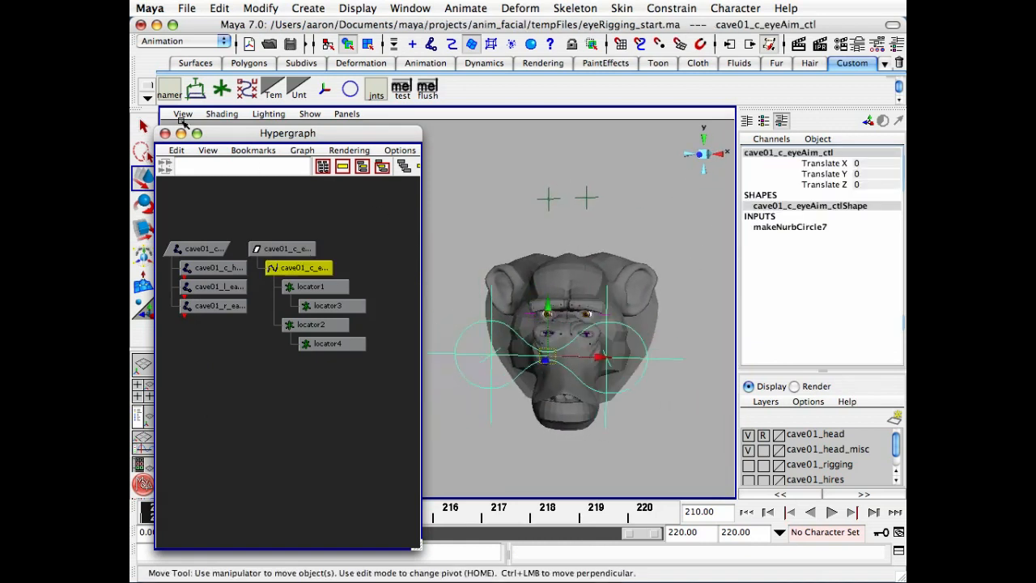
{"action": "left_click", "coordinate": [165, 133]}
{"action": "right_click_drag", "start_coordinate": [411, 314], "coordinate": [495, 314], "text": "alt"}
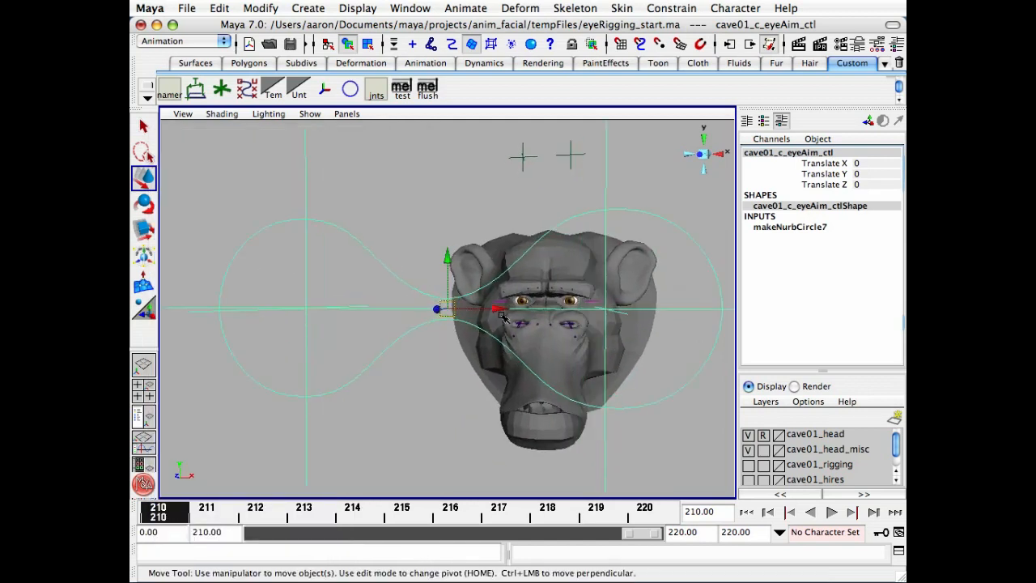
{"action": "left_click_drag", "start_coordinate": [437, 311], "coordinate": [427, 175]}
{"action": "key", "text": "z"}
{"action": "right_click_drag", "start_coordinate": [303, 377], "coordinate": [756, 365], "text": "alt"}
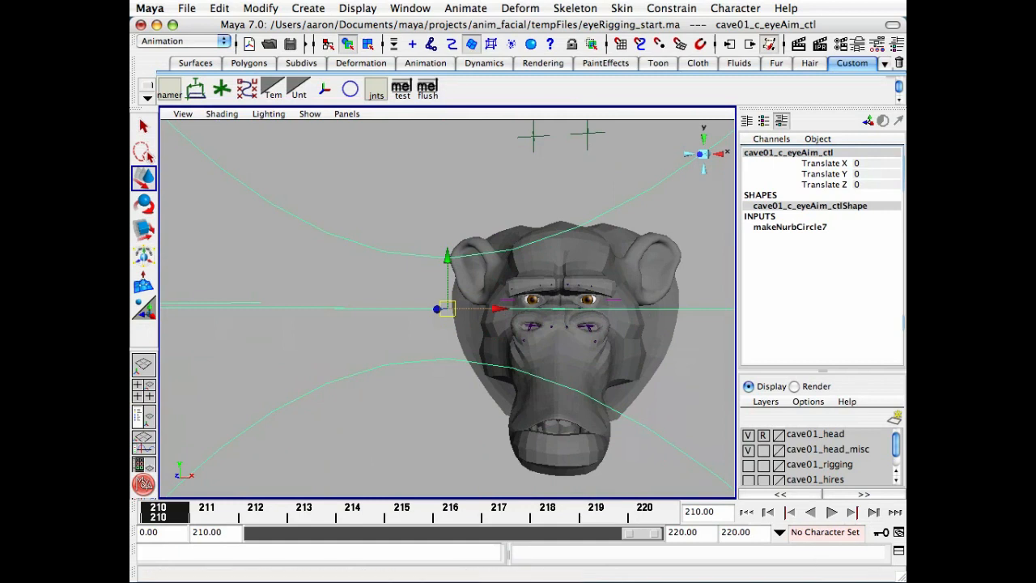
Step: Frame the view on the eye geometry and reselect cave01_c_eyeAim_ctl to observe both eyes up close
{"action": "left_click", "coordinate": [550, 363]}
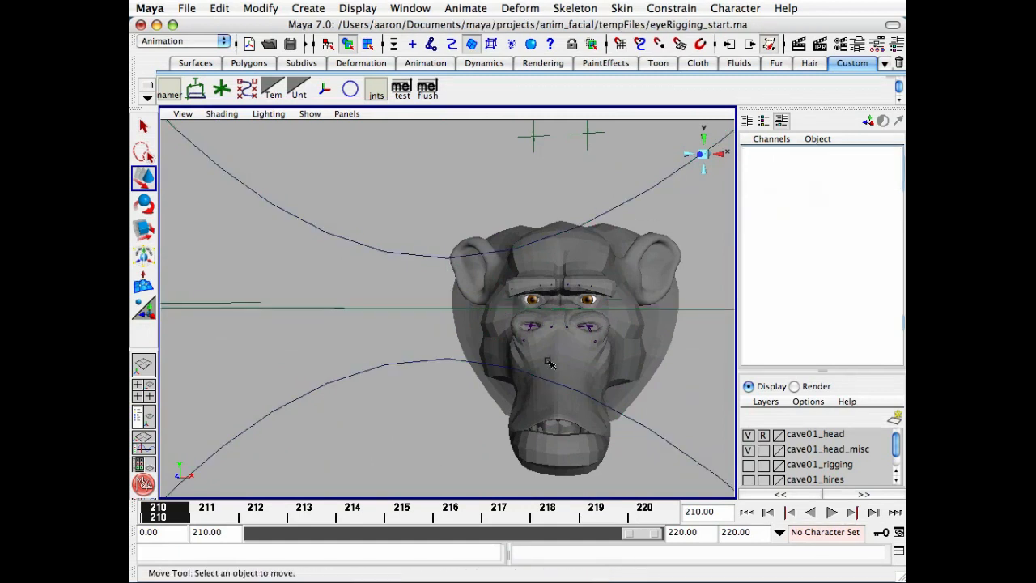
{"action": "left_click", "coordinate": [591, 300]}
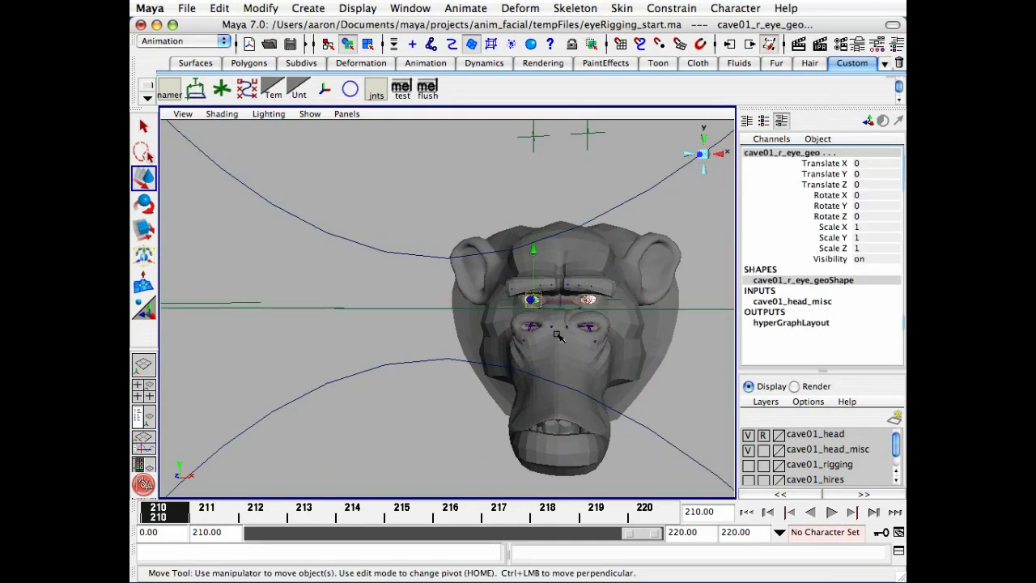
{"action": "key", "text": "f"}
{"action": "left_click", "coordinate": [199, 334]}
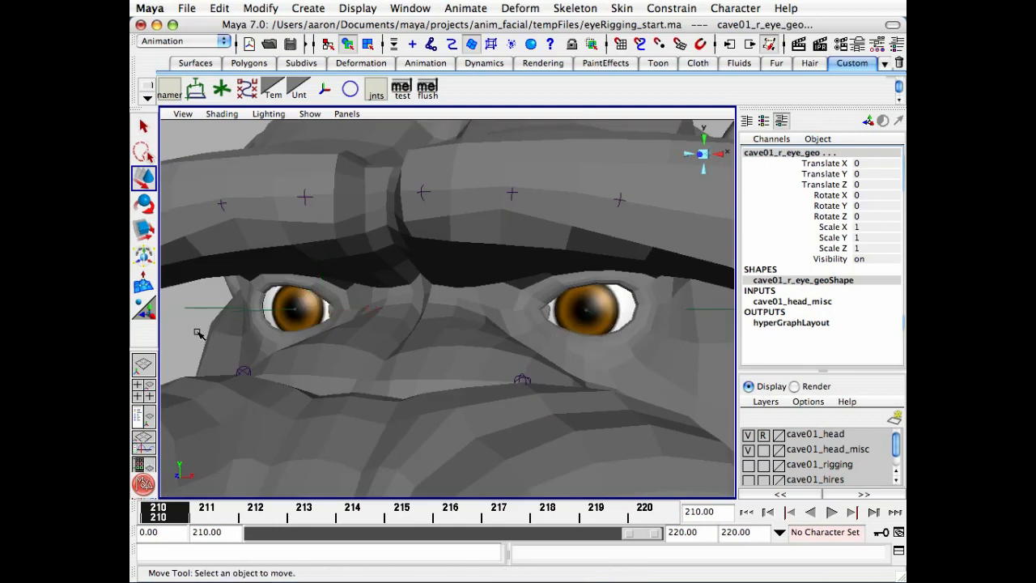
{"action": "key", "text": "shift+h"}
{"action": "left_click", "coordinate": [305, 268]}
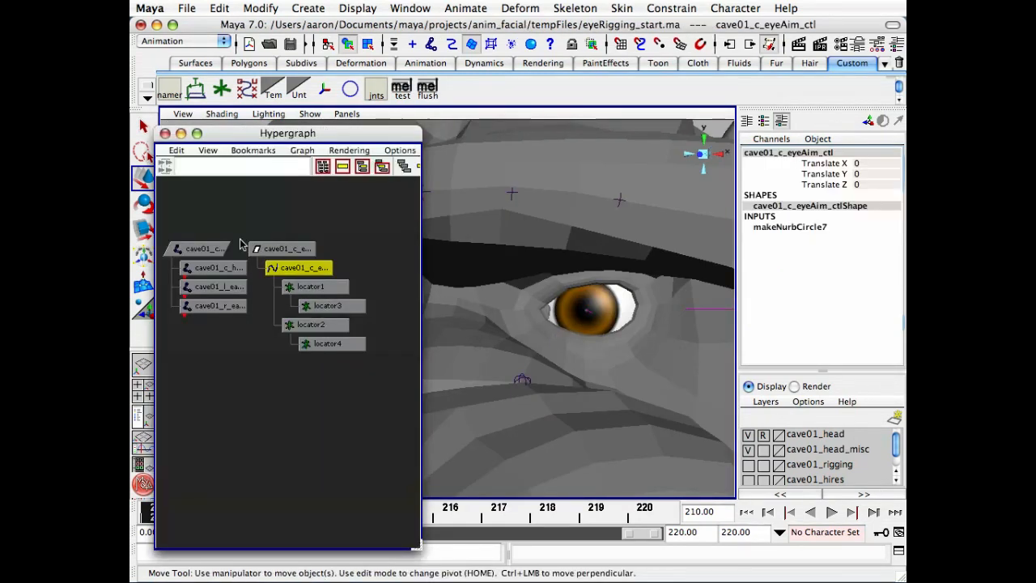
{"action": "left_click", "coordinate": [165, 133]}
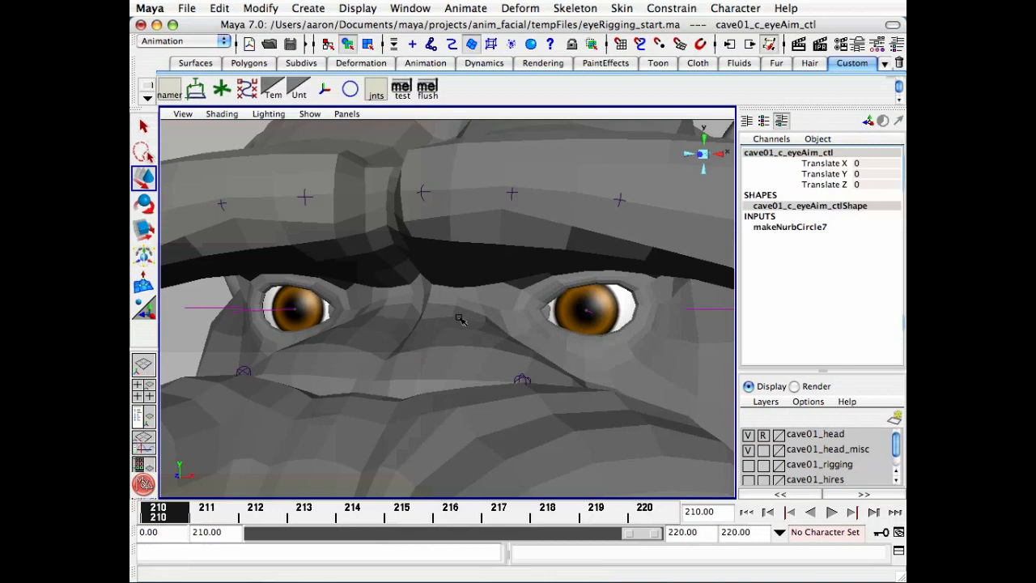
Step: Test the eyes by shifting cave01_c_eyeAim_ctl in Translate X and in Translate Y, undoing each change
{"action": "left_click", "coordinate": [833, 165]}
{"action": "middle_click_drag", "start_coordinate": [320, 399], "coordinate": [311, 494]}
{"action": "key", "text": "z"}
{"action": "left_click", "coordinate": [824, 173]}
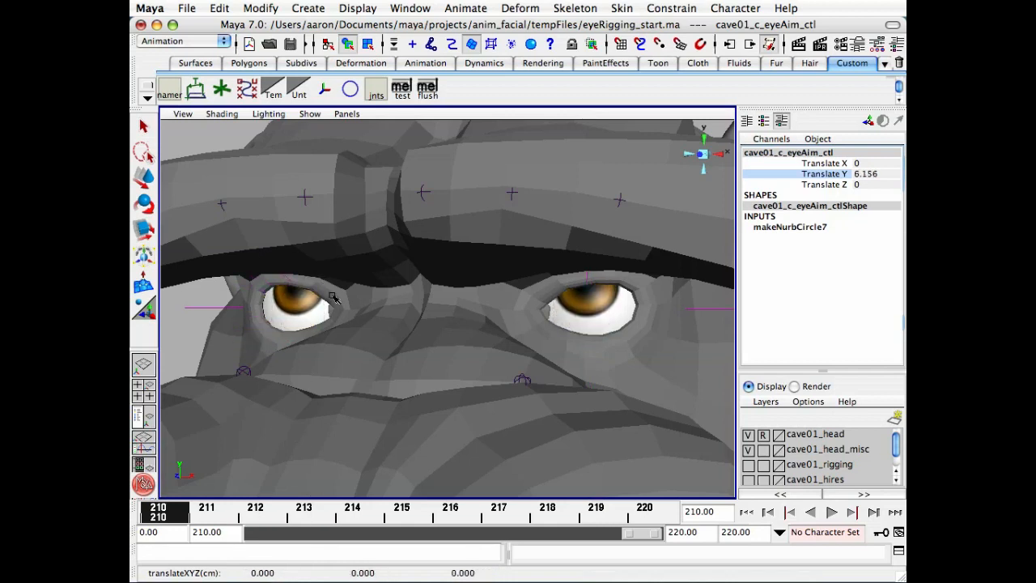
{"action": "key", "text": "z"}
Step: Clear the selection and select the left eye's offset locator, cave01_l_eye_off, in the Hypergraph
{"action": "right_click_drag", "start_coordinate": [598, 347], "coordinate": [166, 356], "text": "alt"}
{"action": "left_click_drag", "start_coordinate": [437, 364], "coordinate": [349, 369], "text": "alt"}
{"action": "middle_click_drag", "start_coordinate": [349, 370], "coordinate": [550, 299], "text": "alt"}
{"action": "right_click_drag", "start_coordinate": [550, 300], "coordinate": [475, 307], "text": "alt"}
{"action": "left_click_drag", "start_coordinate": [475, 307], "coordinate": [455, 299], "text": "alt"}
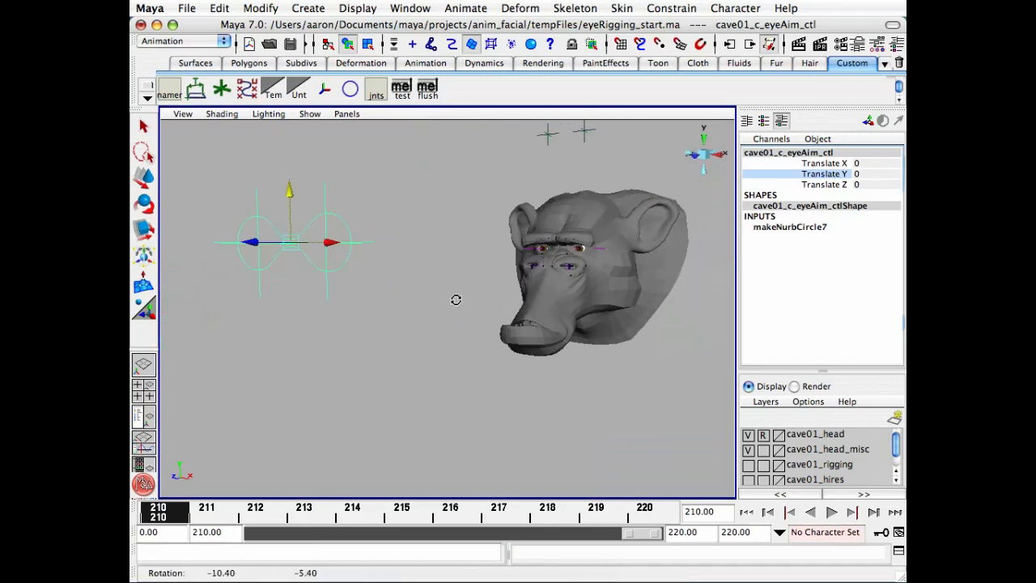
{"action": "left_click", "coordinate": [394, 371]}
{"action": "left_click_drag", "start_coordinate": [440, 341], "coordinate": [477, 364], "text": "alt"}
{"action": "right_click_drag", "start_coordinate": [478, 363], "coordinate": [472, 363], "text": "alt"}
{"action": "left_click_drag", "start_coordinate": [472, 364], "coordinate": [465, 348], "text": "alt"}
{"action": "key", "text": "h"}
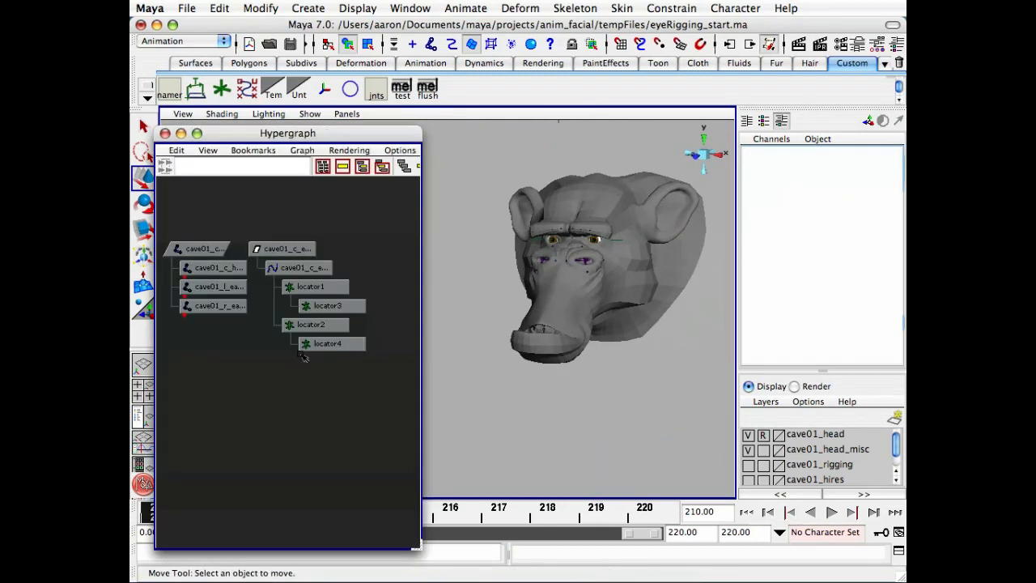
{"action": "middle_click_drag", "start_coordinate": [285, 357], "coordinate": [385, 323], "text": "alt"}
{"action": "middle_click_drag", "start_coordinate": [239, 417], "coordinate": [326, 229], "text": "alt"}
{"action": "middle_click_drag", "start_coordinate": [319, 427], "coordinate": [288, 225], "text": "alt"}
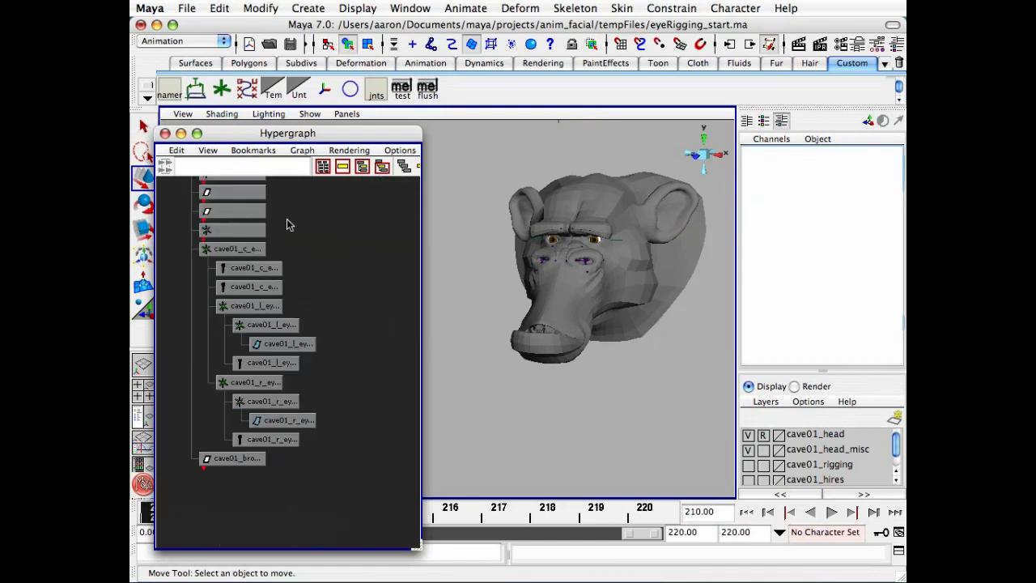
{"action": "right_click_drag", "start_coordinate": [296, 382], "coordinate": [325, 384], "text": "alt"}
{"action": "left_click", "coordinate": [270, 316]}
Step: Test rotating cave01_l_eye_off to offset the left eye, and undo the rotations
{"action": "left_click_drag", "start_coordinate": [597, 316], "coordinate": [573, 323], "text": "alt"}
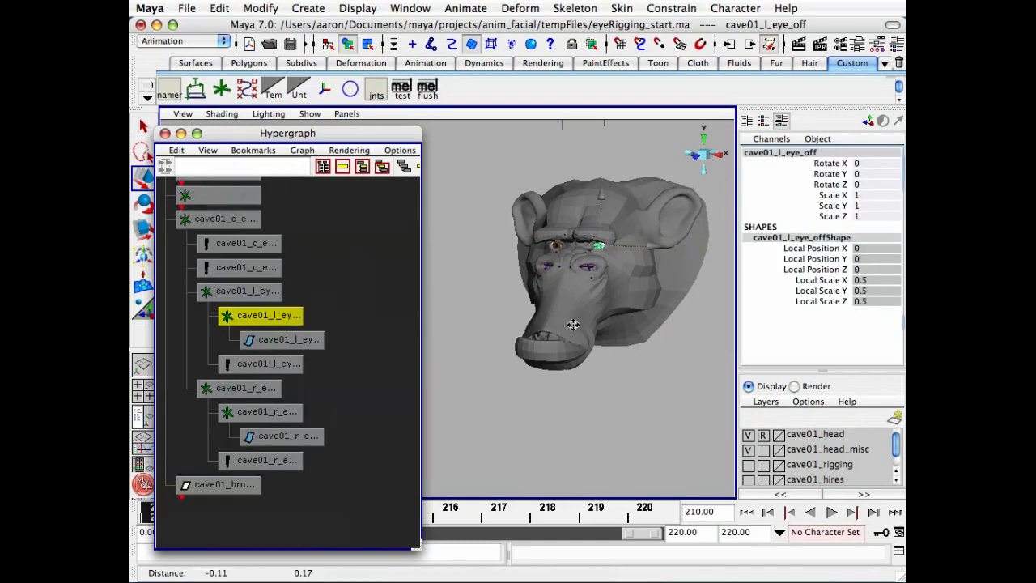
{"action": "right_click_drag", "start_coordinate": [543, 374], "coordinate": [620, 315], "text": "alt"}
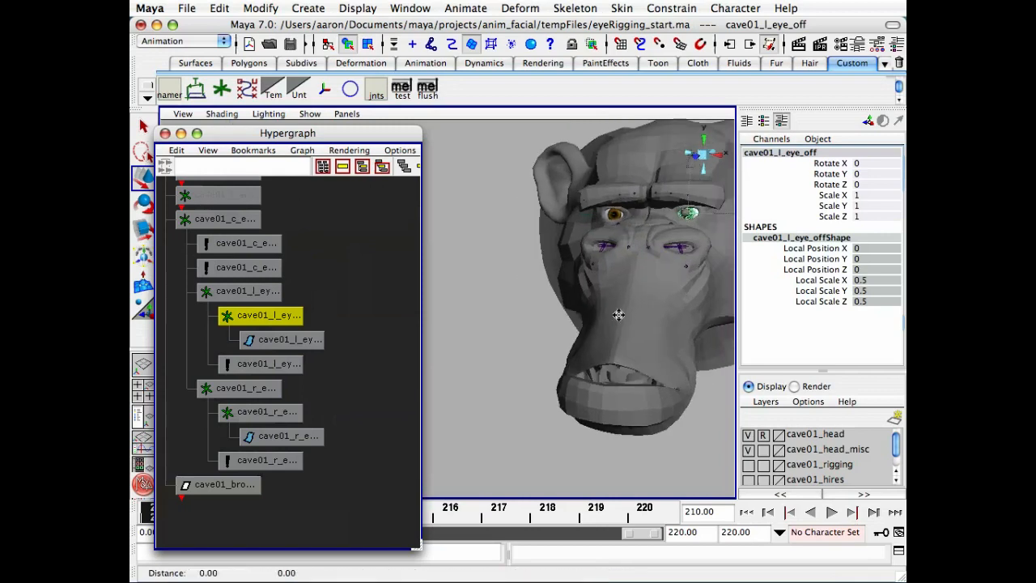
{"action": "middle_click_drag", "start_coordinate": [620, 315], "coordinate": [567, 393], "text": "alt"}
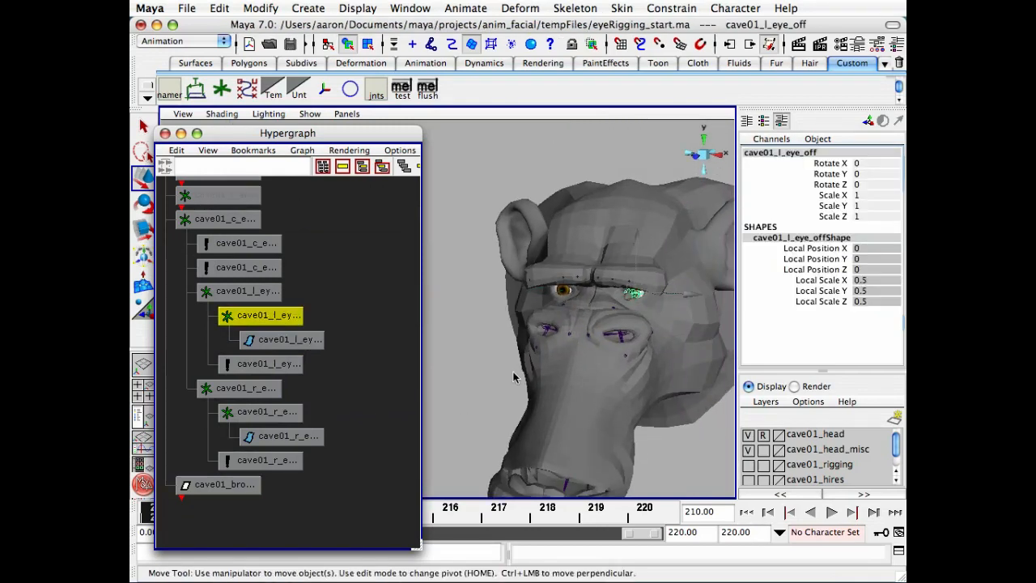
{"action": "key", "text": "e"}
{"action": "right_click_drag", "start_coordinate": [647, 323], "coordinate": [696, 318], "text": "alt"}
{"action": "left_click_drag", "start_coordinate": [695, 317], "coordinate": [576, 314], "text": "alt"}
{"action": "key", "text": "z"}
{"action": "key", "text": "z"}
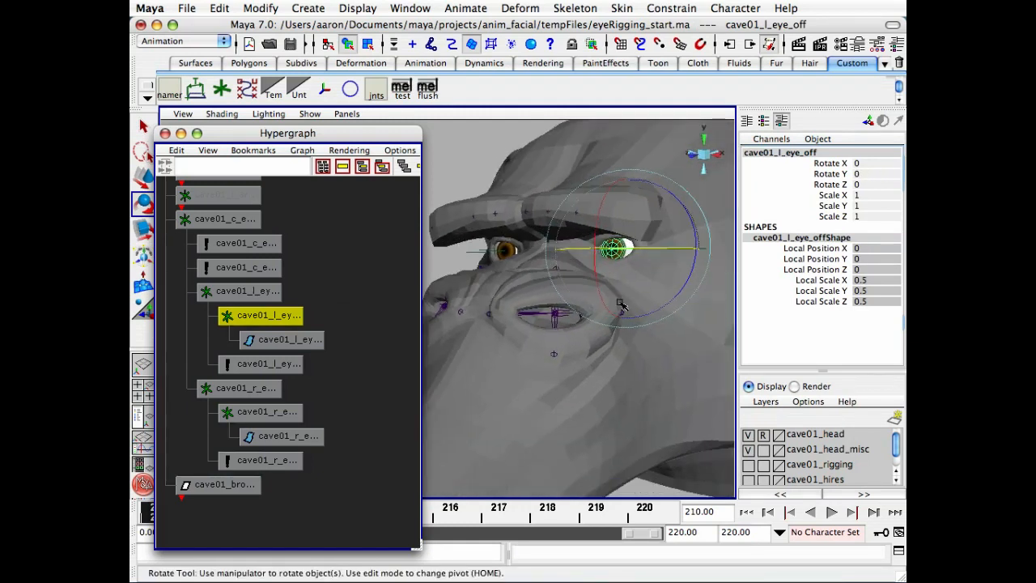
Step: Select cave01_c_eyeAim_ctl, shift it to Translate X 5.764 and check the eyes up close
{"action": "right_click_drag", "start_coordinate": [599, 314], "coordinate": [546, 310], "text": "alt"}
{"action": "middle_click_drag", "start_coordinate": [546, 310], "coordinate": [566, 310], "text": "alt"}
{"action": "right_click_drag", "start_coordinate": [566, 310], "coordinate": [523, 310], "text": "alt"}
{"action": "middle_click_drag", "start_coordinate": [559, 314], "coordinate": [621, 312], "text": "alt"}
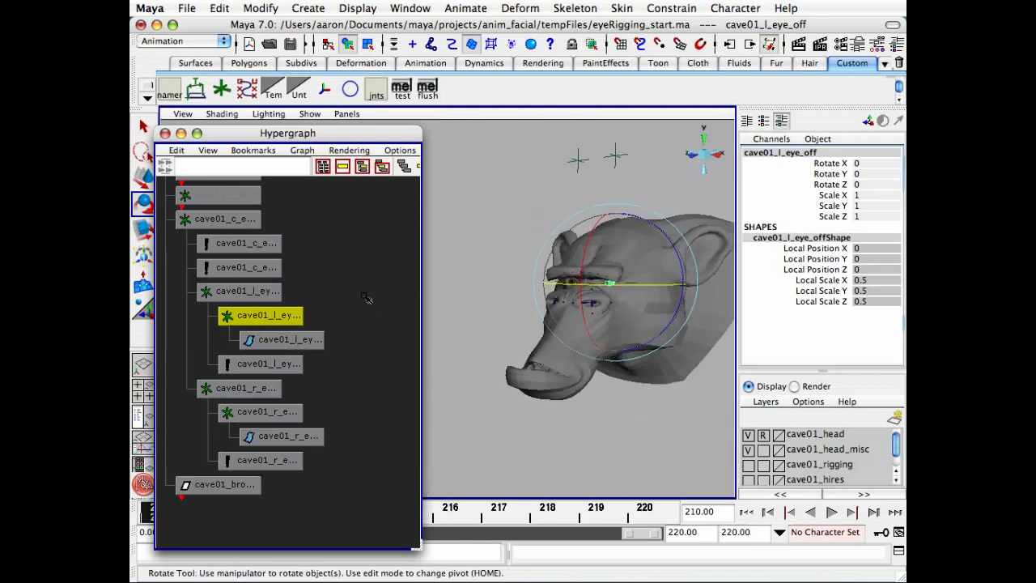
{"action": "right_click_drag", "start_coordinate": [367, 298], "coordinate": [325, 321], "text": "alt"}
{"action": "middle_click_drag", "start_coordinate": [326, 321], "coordinate": [248, 488], "text": "alt"}
{"action": "middle_click_drag", "start_coordinate": [332, 247], "coordinate": [308, 399], "text": "alt"}
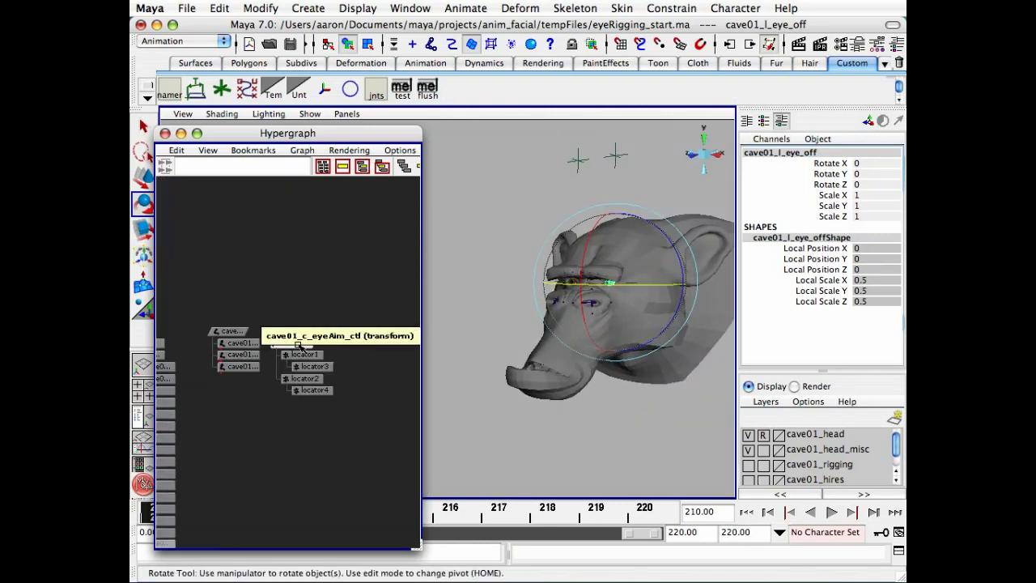
{"action": "left_click", "coordinate": [295, 343]}
{"action": "middle_click_drag", "start_coordinate": [573, 310], "coordinate": [492, 305], "text": "alt"}
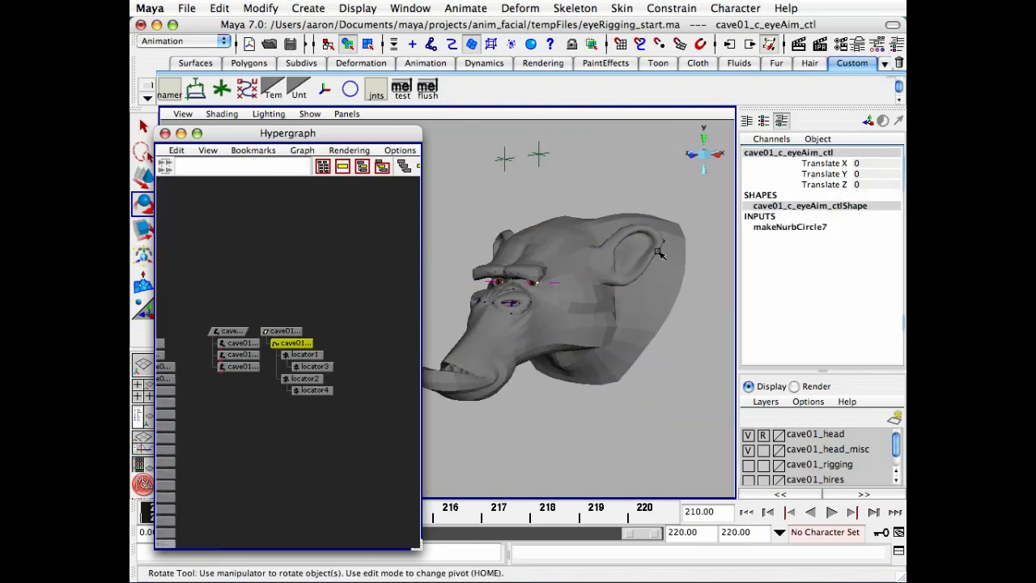
{"action": "left_click", "coordinate": [834, 164]}
{"action": "middle_click_drag", "start_coordinate": [600, 256], "coordinate": [612, 255]}
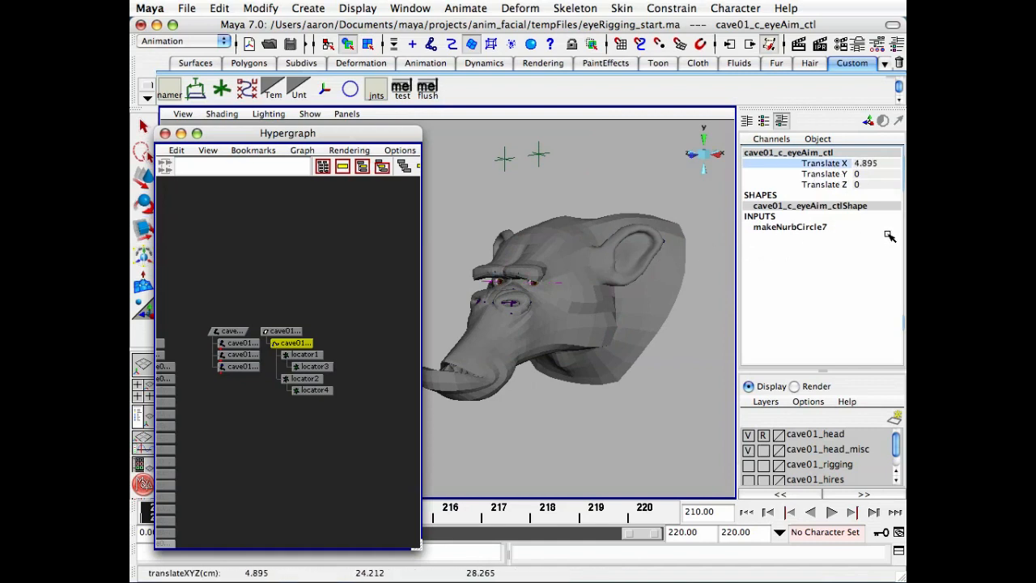
{"action": "middle_click_drag", "start_coordinate": [887, 235], "coordinate": [903, 235]}
{"action": "key", "text": "f"}
{"action": "right_click_drag", "start_coordinate": [571, 389], "coordinate": [826, 362], "text": "alt"}
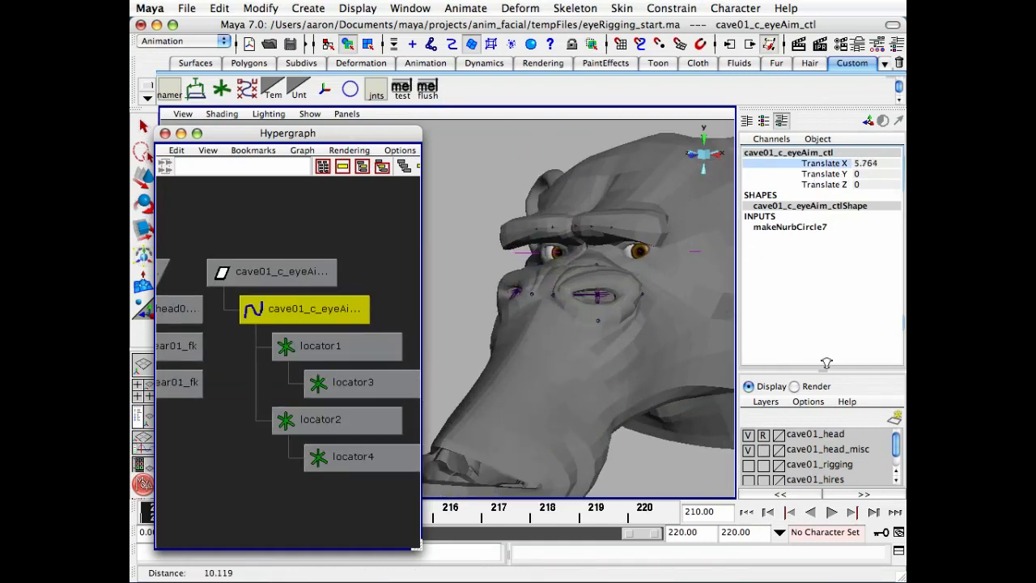
{"action": "middle_click_drag", "start_coordinate": [671, 363], "coordinate": [648, 362], "text": "alt"}
Step: Deselect the aim control and select the right eye's offset locator, cave01_r_eye_off
{"action": "left_click", "coordinate": [654, 446]}
{"action": "key", "text": "e"}
{"action": "middle_click_drag", "start_coordinate": [340, 429], "coordinate": [317, 217], "text": "alt"}
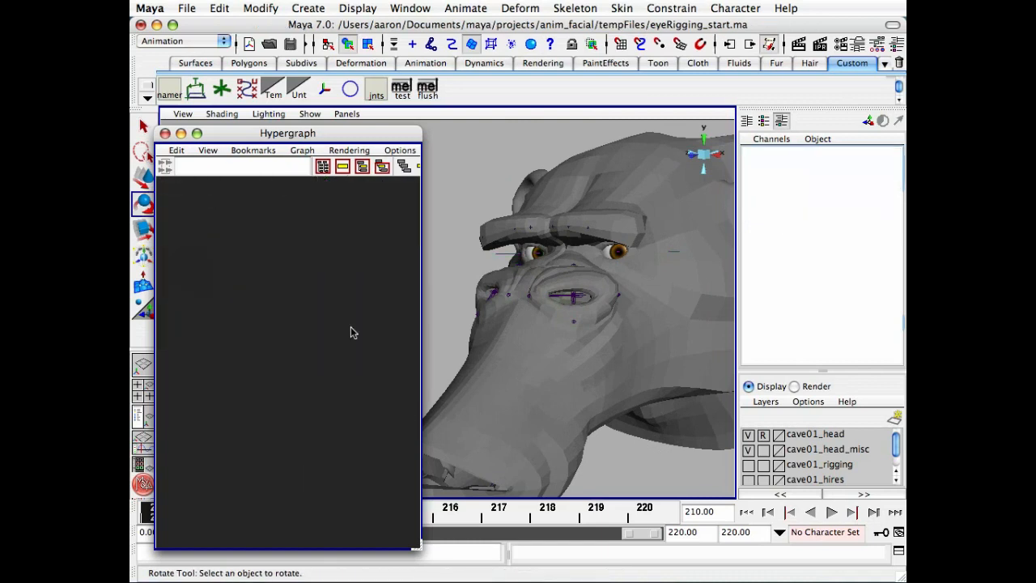
{"action": "right_click_drag", "start_coordinate": [351, 331], "coordinate": [272, 393], "text": "alt"}
{"action": "middle_click_drag", "start_coordinate": [275, 547], "coordinate": [272, 452], "text": "alt"}
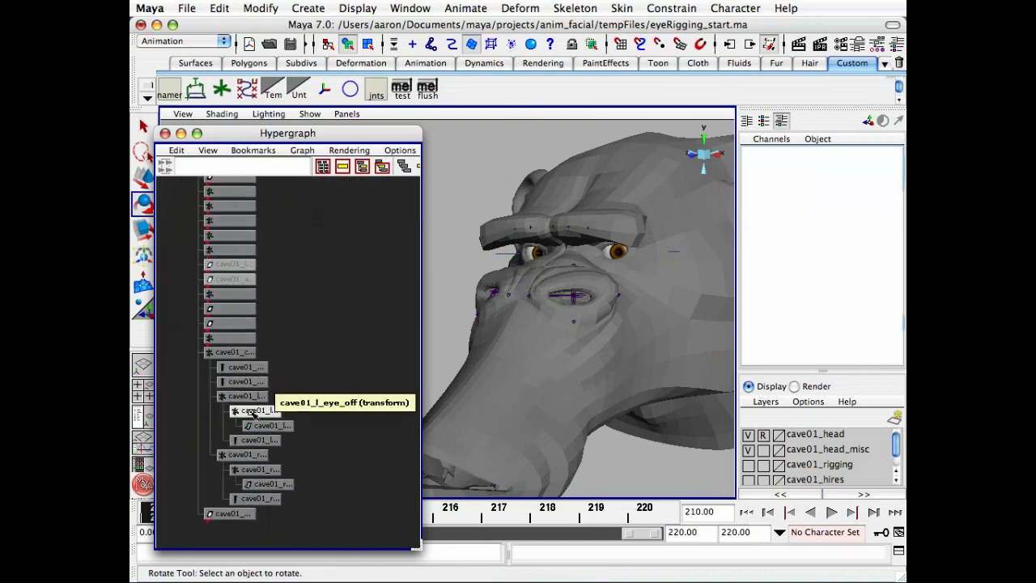
{"action": "left_click", "coordinate": [255, 410]}
{"action": "left_click", "coordinate": [256, 469]}
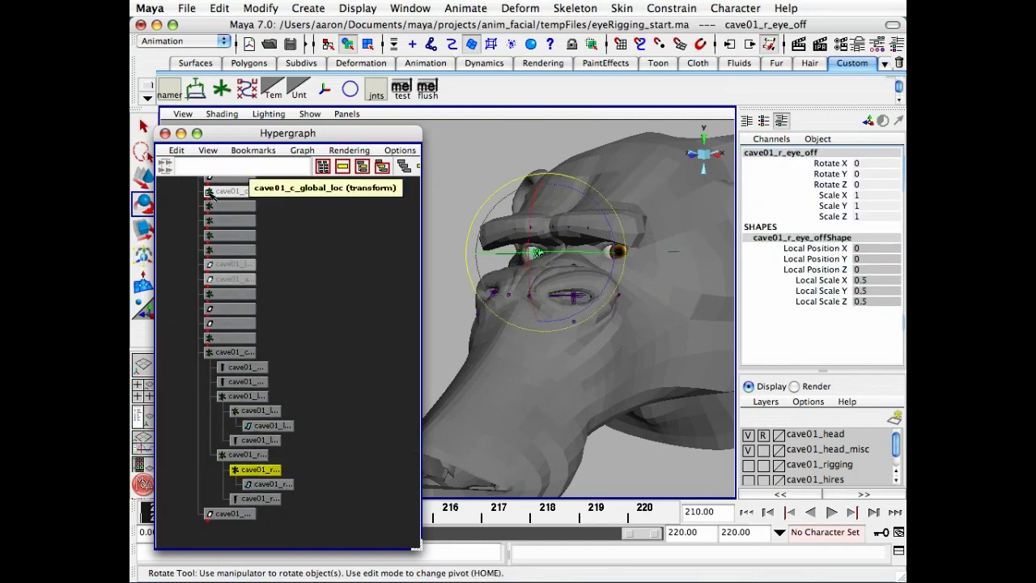
Step: Close the Hypergraph and set Rotate Y of cave01_r_eye_off to -1.8 to offset the right eye
{"action": "left_click", "coordinate": [165, 134]}
{"action": "middle_click_drag", "start_coordinate": [389, 283], "coordinate": [337, 293], "text": "alt"}
{"action": "right_click_drag", "start_coordinate": [338, 294], "coordinate": [485, 300], "text": "alt"}
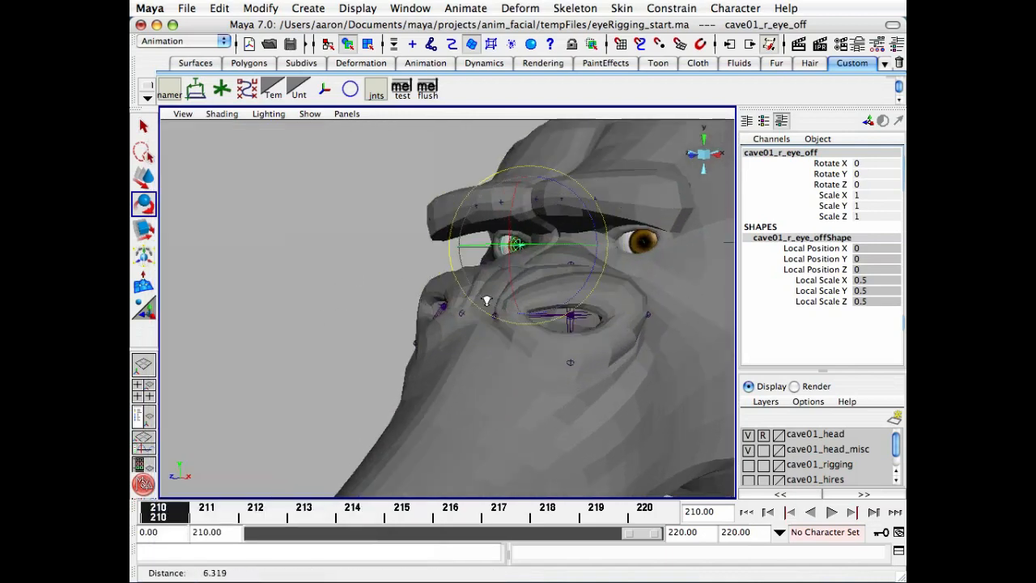
{"action": "middle_click_drag", "start_coordinate": [508, 287], "coordinate": [470, 298], "text": "alt"}
{"action": "left_click_drag", "start_coordinate": [469, 299], "coordinate": [478, 301], "text": "alt"}
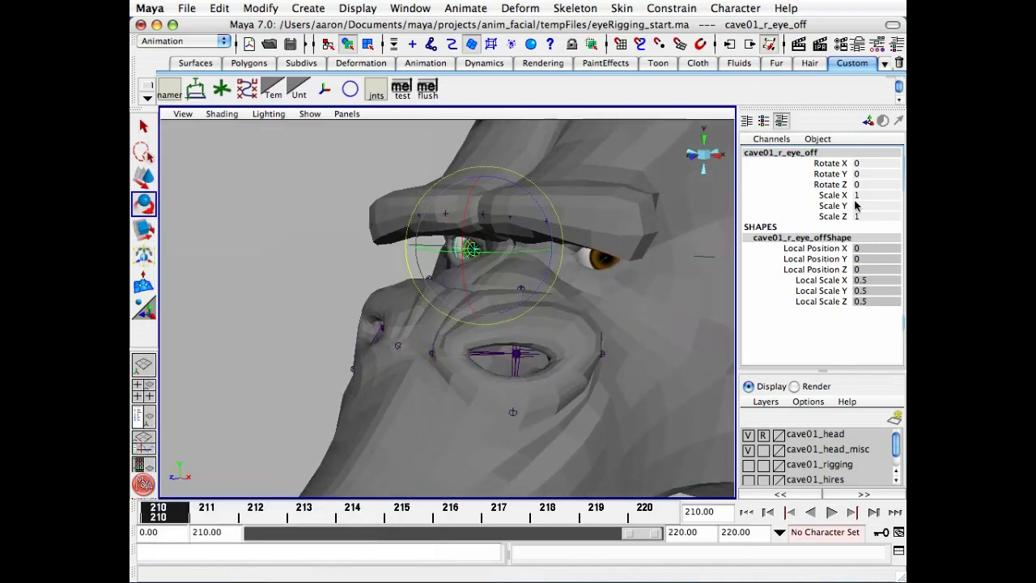
{"action": "left_click", "coordinate": [834, 174]}
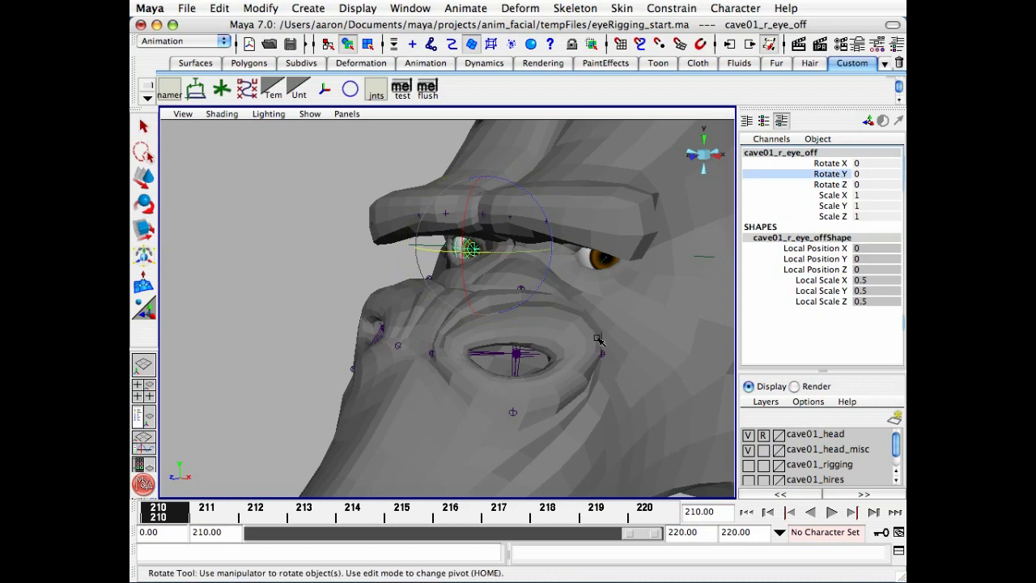
{"action": "mouse_move", "coordinate": [599, 340]}
{"action": "middle_mouse_down"}
{"action": "mouse_move", "coordinate": [577, 340]}
{"action": "mouse_move", "coordinate": [635, 338]}
{"action": "mouse_move", "coordinate": [504, 349]}
{"action": "mouse_move", "coordinate": [600, 348]}
{"action": "middle_mouse_up"}
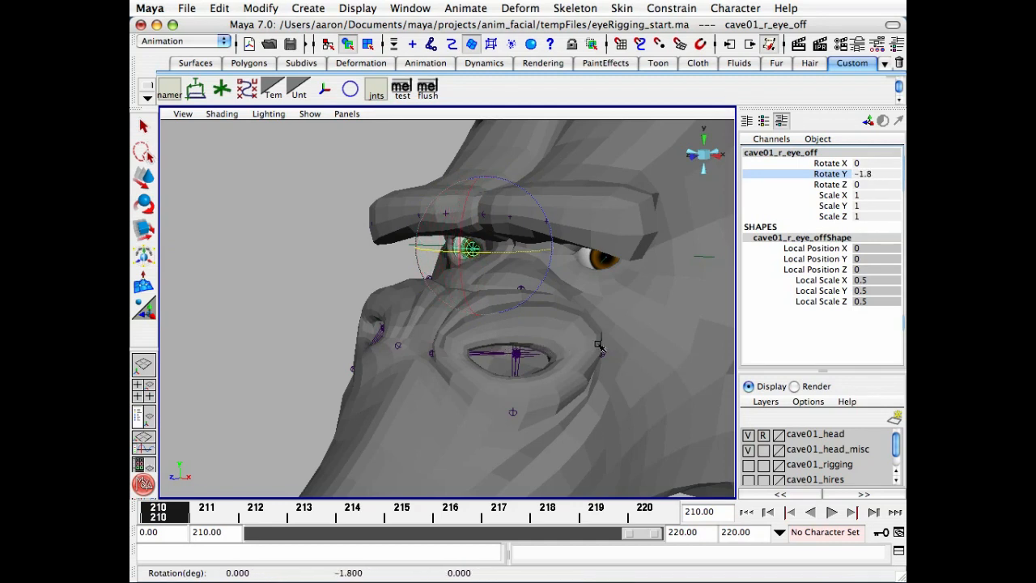
Step: Reset Rotate Y of the right eye's offset locator, cave01_r_eye_off, to 0
{"action": "double_click", "coordinate": [876, 174]}
{"action": "type", "text": "0"}
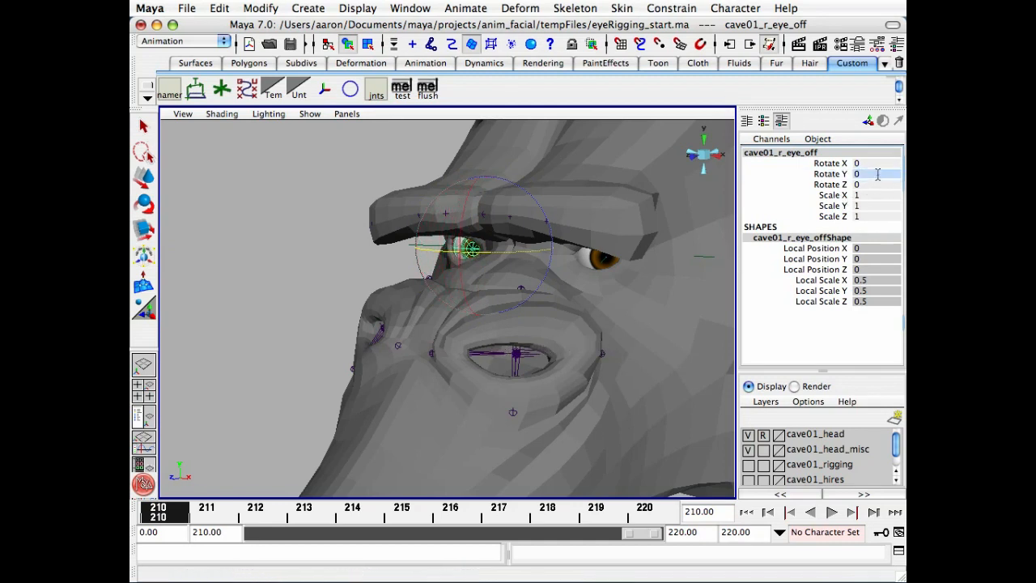
{"action": "key", "text": "Return"}
{"action": "left_click_drag", "start_coordinate": [456, 296], "coordinate": [422, 298], "text": "alt"}
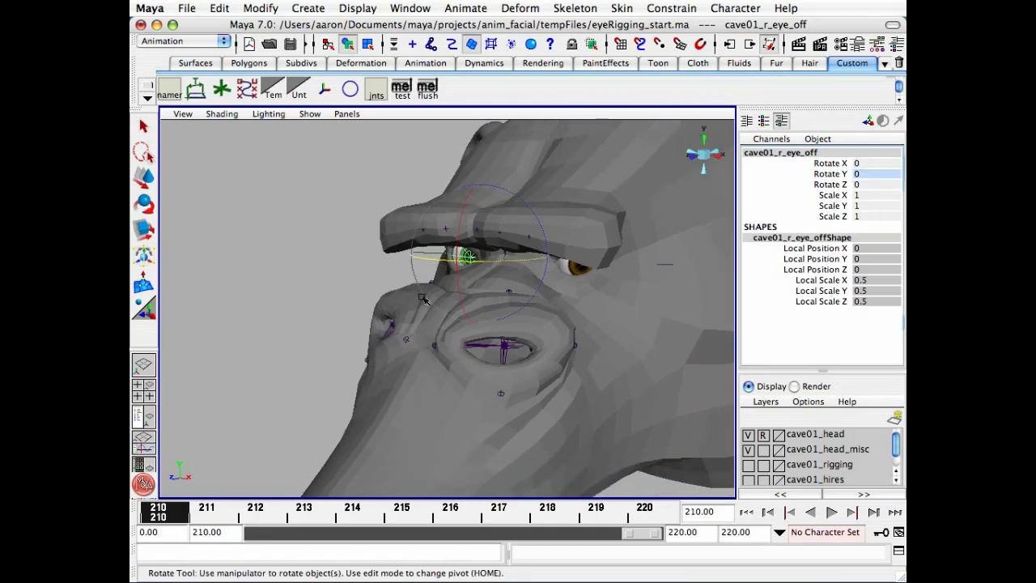
Step: Select cave01_c_eyeAim_ctl in the Hypergraph and reset its Translate X to 0
{"action": "key", "text": "h"}
{"action": "right_click_drag", "start_coordinate": [348, 338], "coordinate": [337, 300], "text": "alt"}
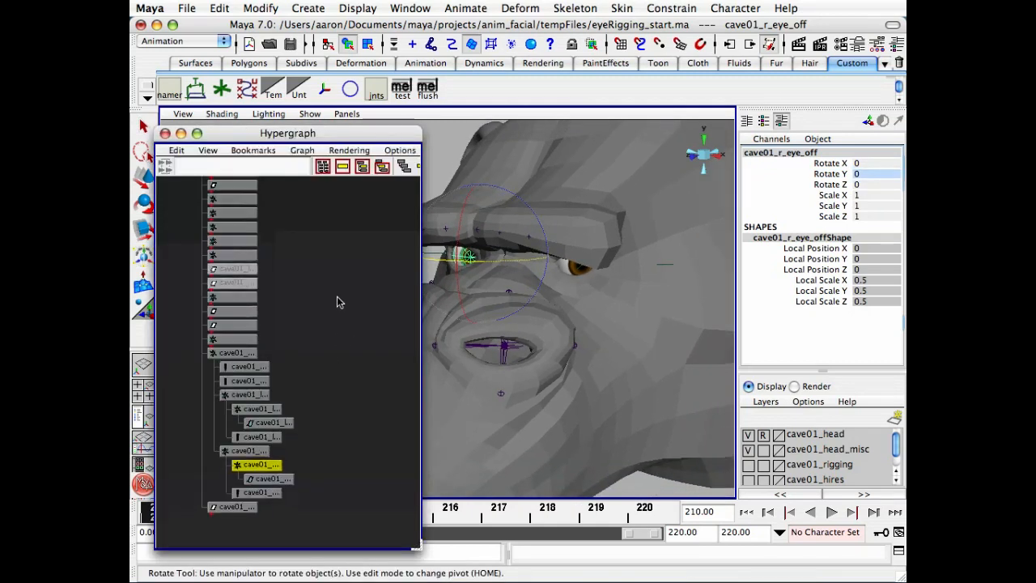
{"action": "middle_click_drag", "start_coordinate": [337, 300], "coordinate": [303, 468], "text": "alt"}
{"action": "left_click", "coordinate": [297, 330]}
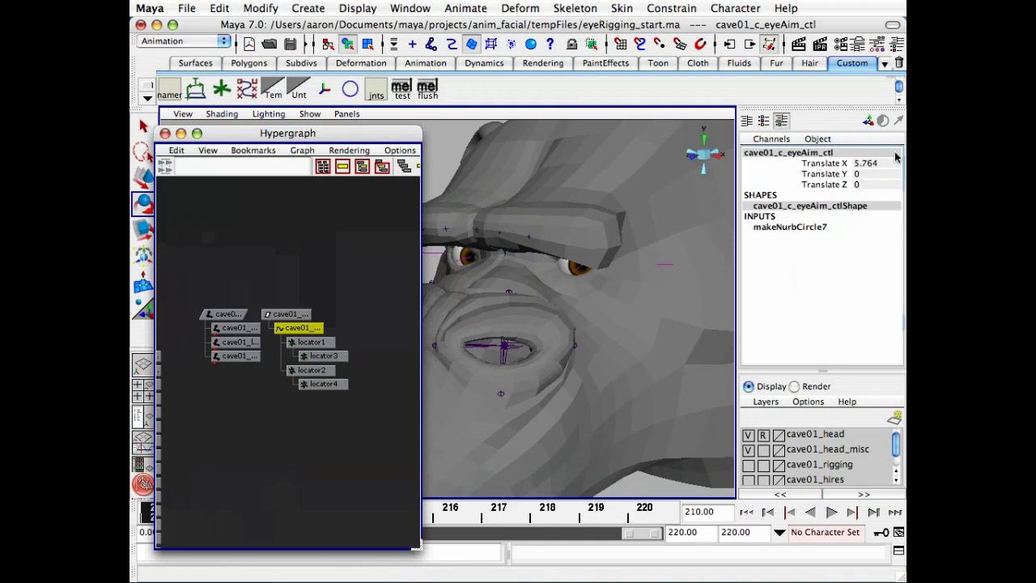
{"action": "left_click", "coordinate": [870, 164]}
{"action": "type", "text": "0"}
{"action": "key", "text": "Return"}
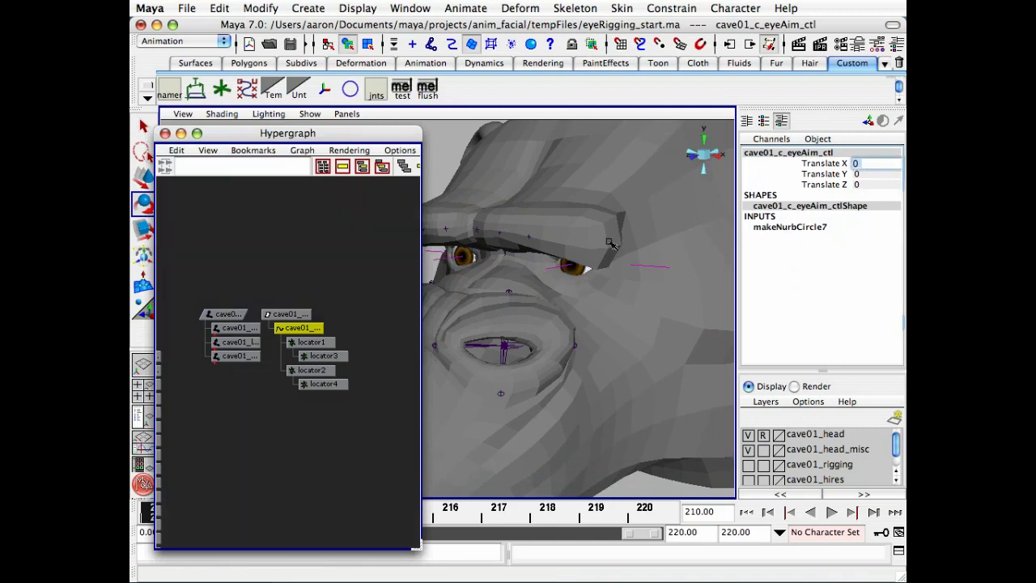
{"action": "left_click_drag", "start_coordinate": [612, 244], "coordinate": [565, 245], "text": "alt"}
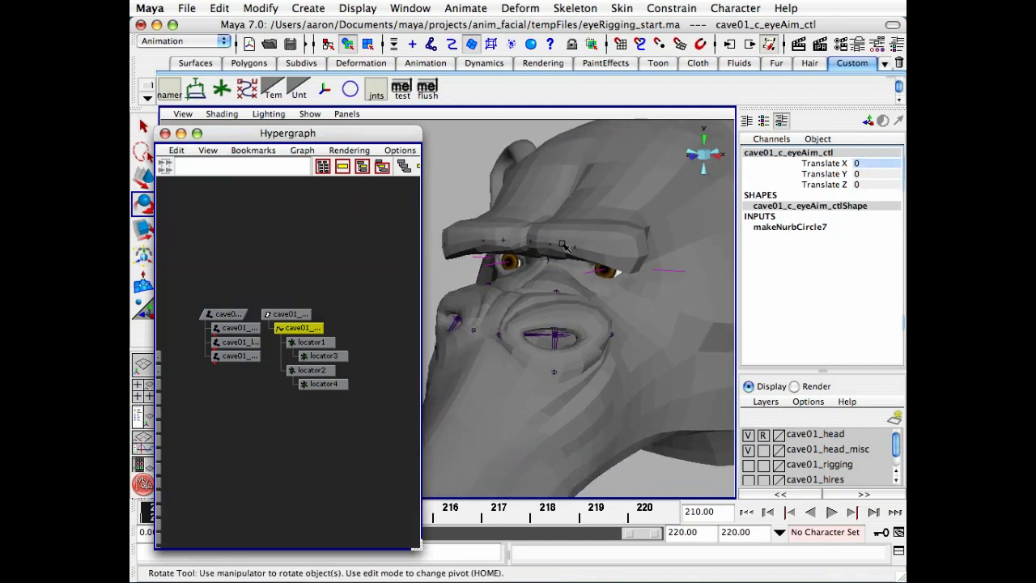
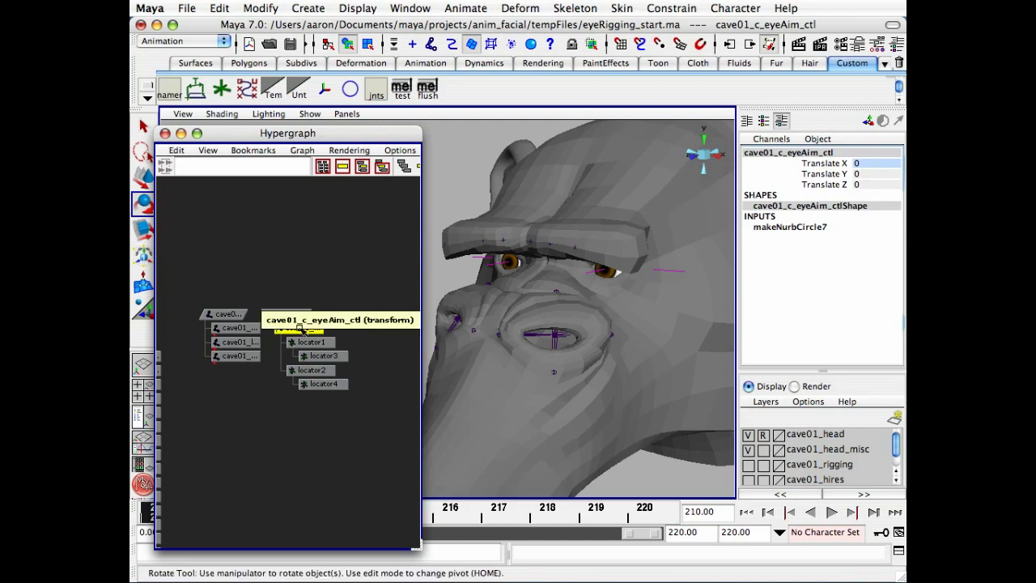
Step: Add a keyable float attribute named l_eyeShift with default 0 to cave01_c_eyeAim_ctl, closing the Hypergraph
{"action": "scroll", "coordinate": [323, 309], "scroll_direction": "up", "scroll_amount": 5}
{"action": "scroll", "coordinate": [323, 310], "scroll_direction": "up", "scroll_amount": 1}
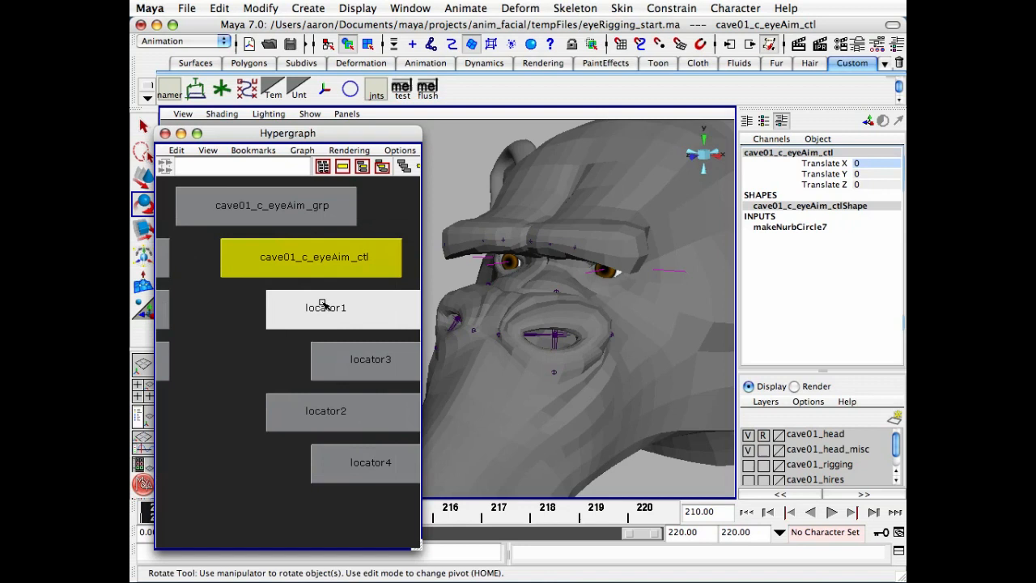
{"action": "left_click", "coordinate": [774, 139]}
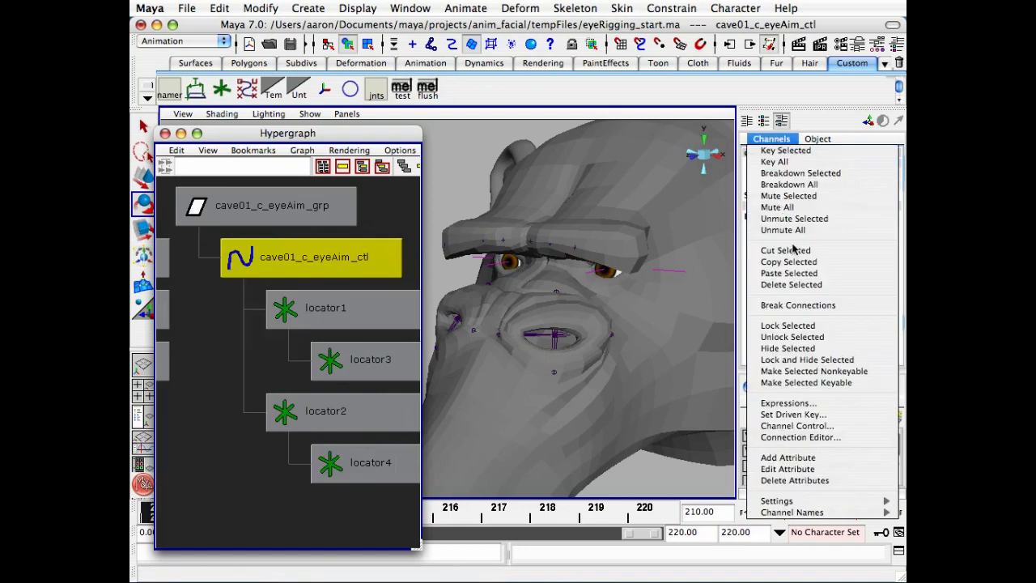
{"action": "left_click", "coordinate": [788, 457]}
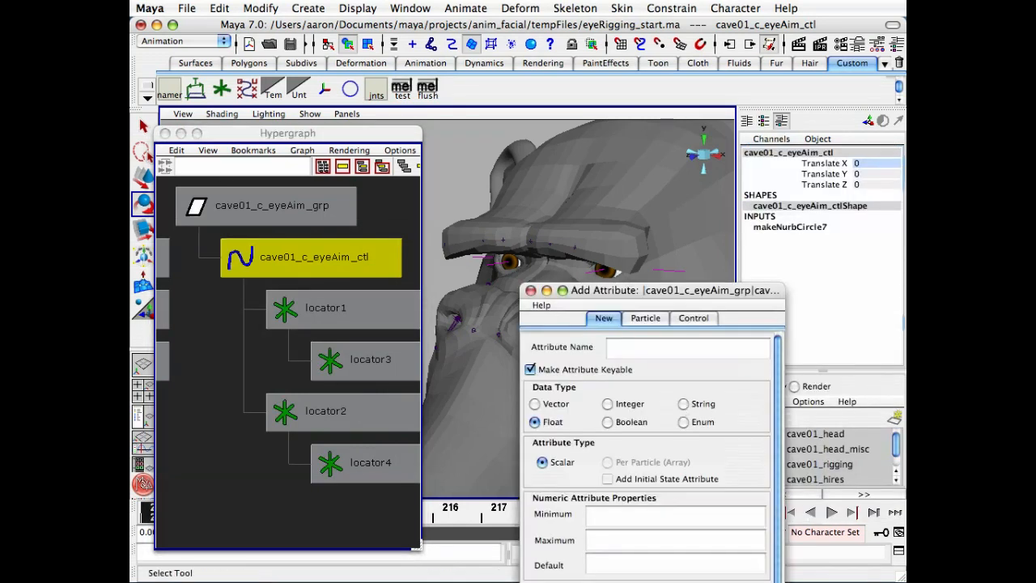
{"action": "left_click", "coordinate": [164, 133]}
{"action": "left_click_drag", "start_coordinate": [631, 289], "coordinate": [283, 132]}
{"action": "left_click", "coordinate": [303, 189]}
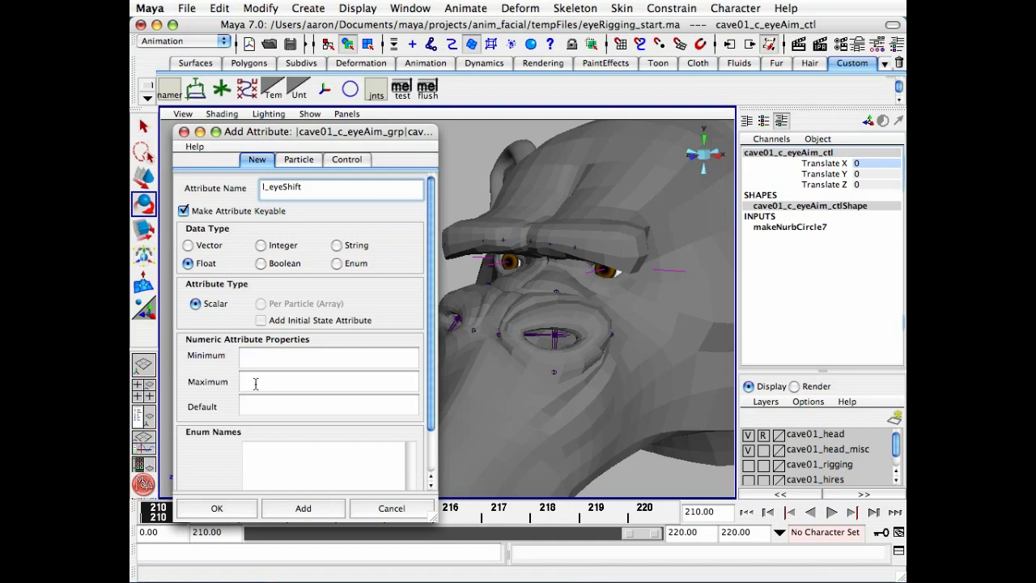
{"action": "left_click", "coordinate": [265, 407]}
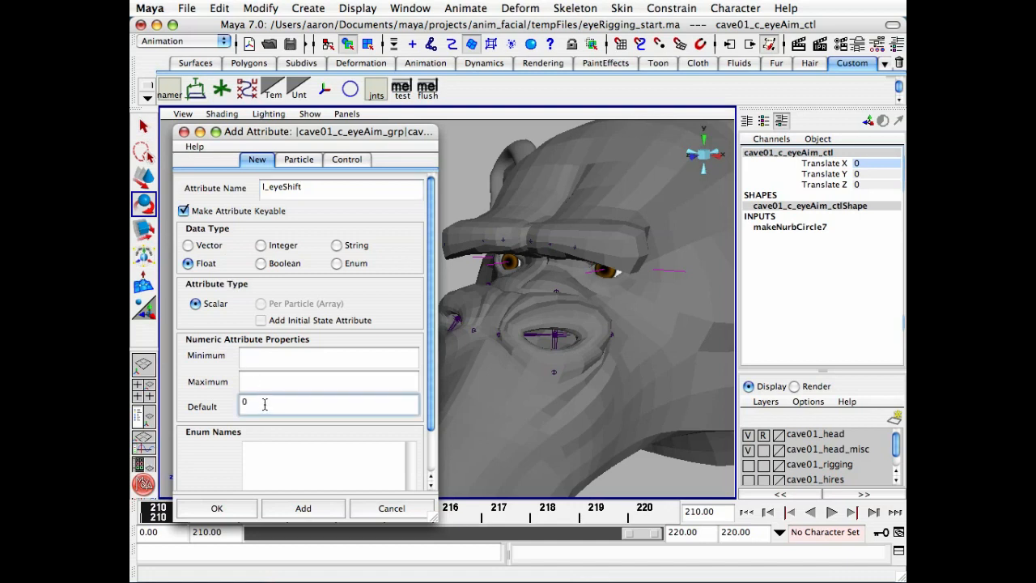
{"action": "left_click", "coordinate": [303, 508]}
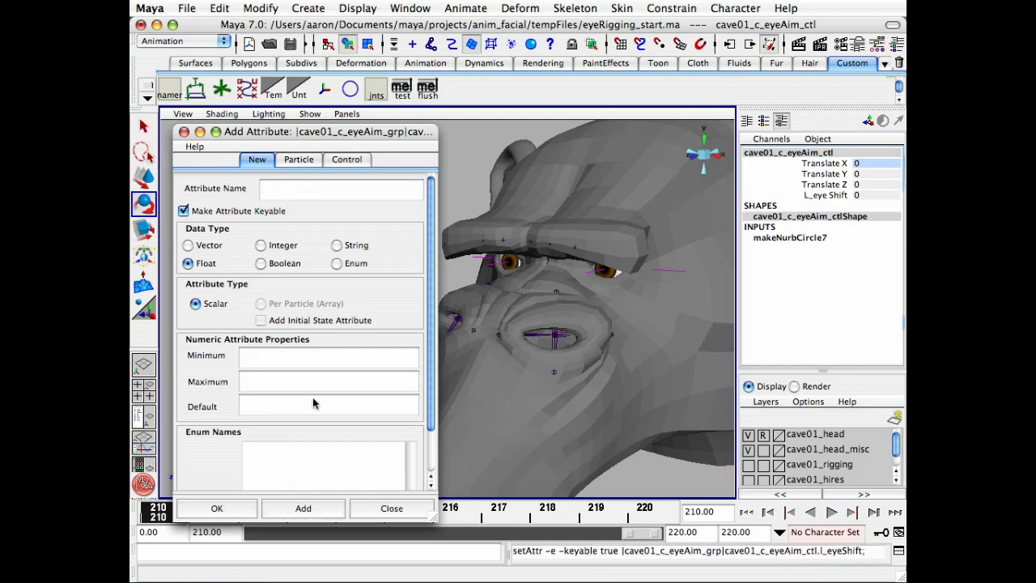
Step: Add a second keyable float attribute named r_eyeShift with default 0 and finish adding attributes
{"action": "left_click", "coordinate": [289, 190]}
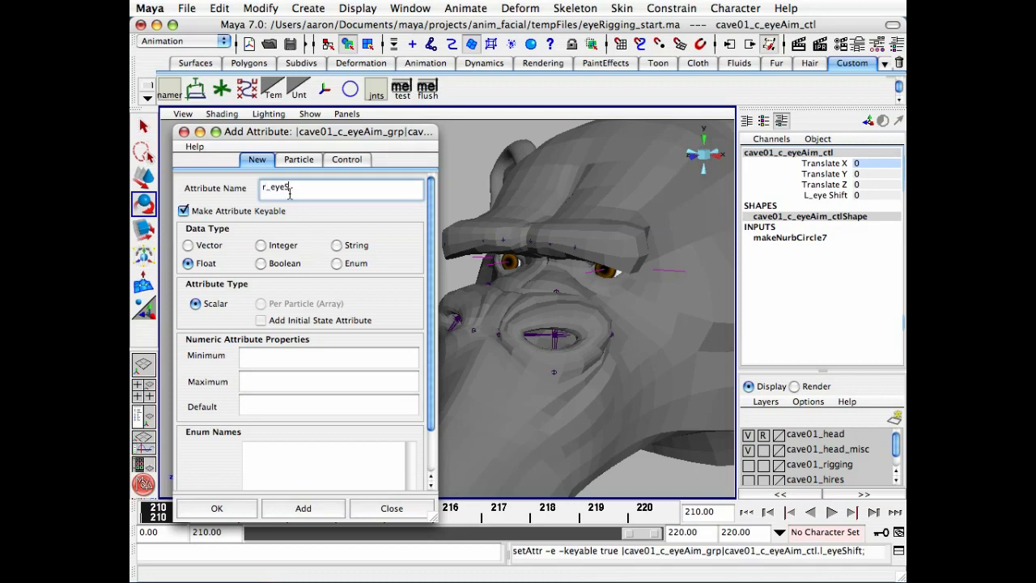
{"action": "left_click", "coordinate": [279, 356]}
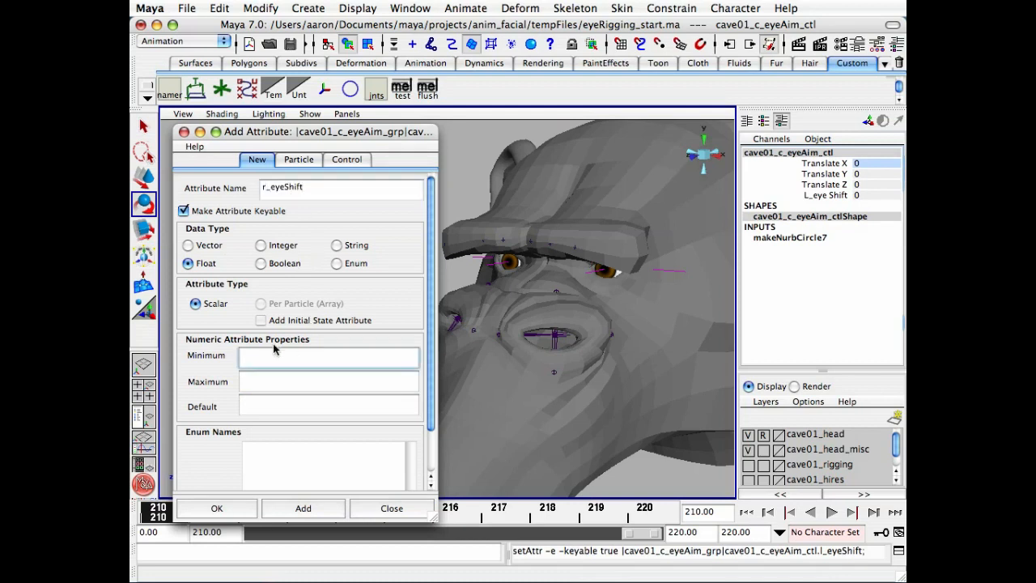
{"action": "left_click", "coordinate": [256, 403]}
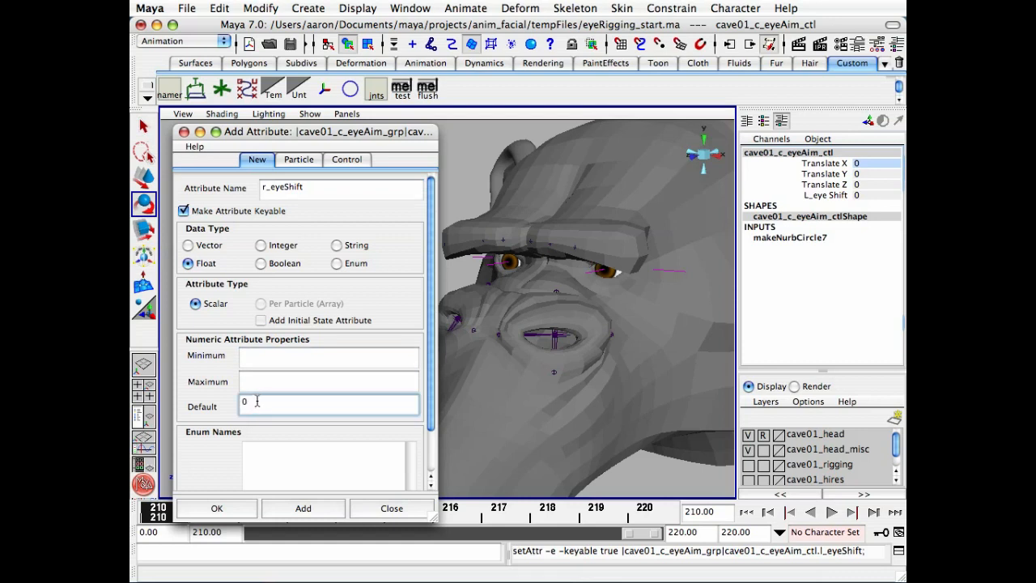
{"action": "left_click", "coordinate": [233, 512]}
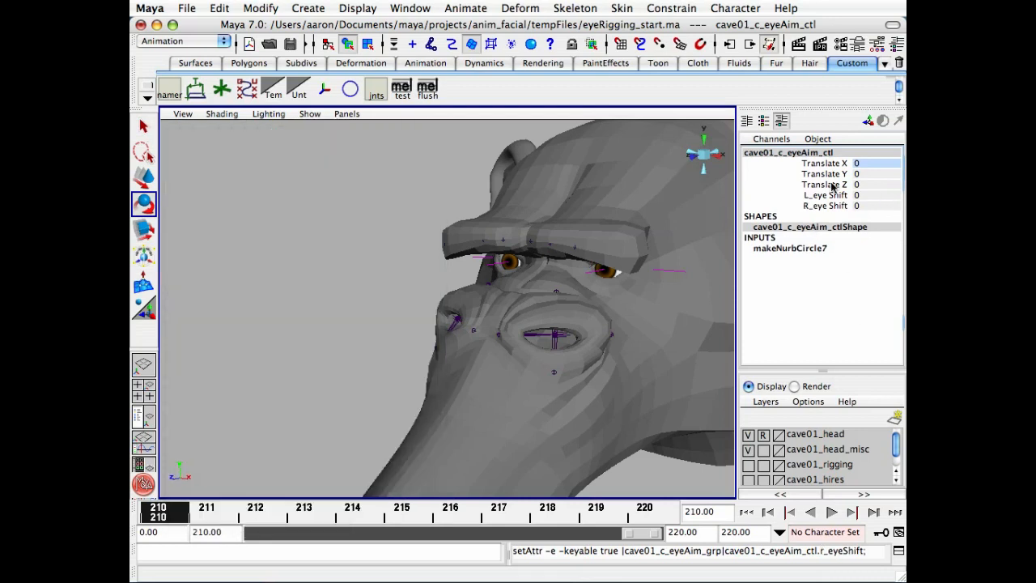
Step: Test changing the L_eye Shift value interactively on the aim control, and undo the change
{"action": "right_click_drag", "start_coordinate": [599, 276], "coordinate": [471, 273], "text": "alt"}
{"action": "left_click_drag", "start_coordinate": [449, 285], "coordinate": [502, 267], "text": "alt"}
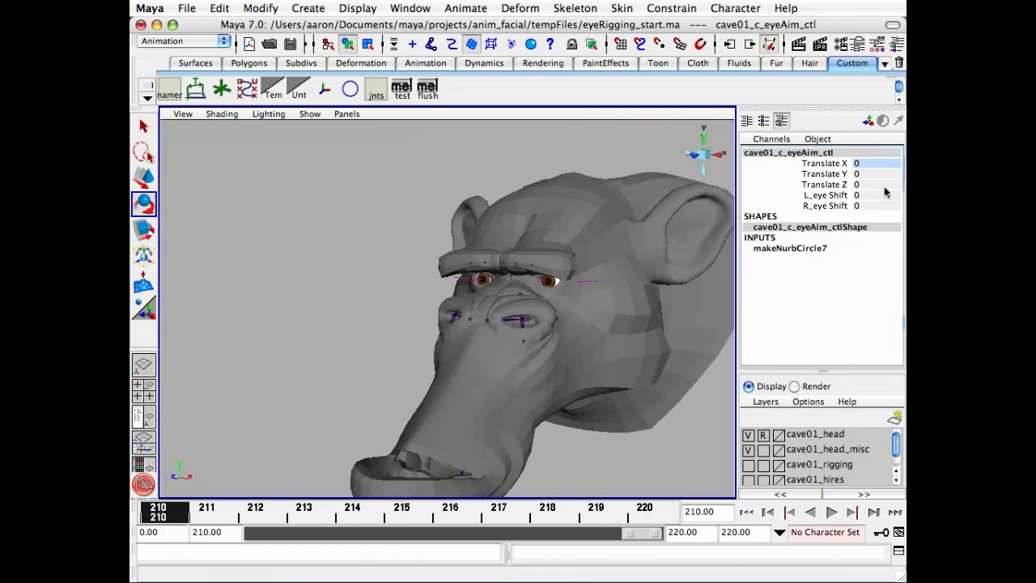
{"action": "left_click", "coordinate": [831, 200]}
{"action": "middle_click_drag", "start_coordinate": [315, 247], "coordinate": [415, 247]}
{"action": "key", "text": "z"}
{"action": "left_click_drag", "start_coordinate": [513, 284], "coordinate": [518, 284], "text": "alt"}
{"action": "middle_click_drag", "start_coordinate": [518, 284], "coordinate": [491, 272], "text": "alt"}
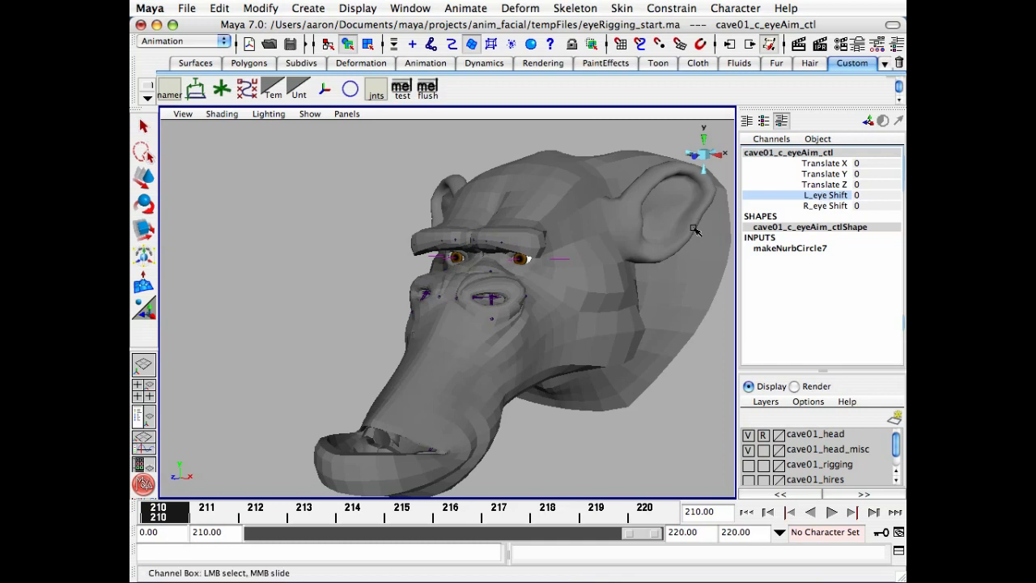
Step: Edit the l_eyeShift attribute to have both a minimum and a maximum limit
{"action": "right_click", "coordinate": [775, 202]}
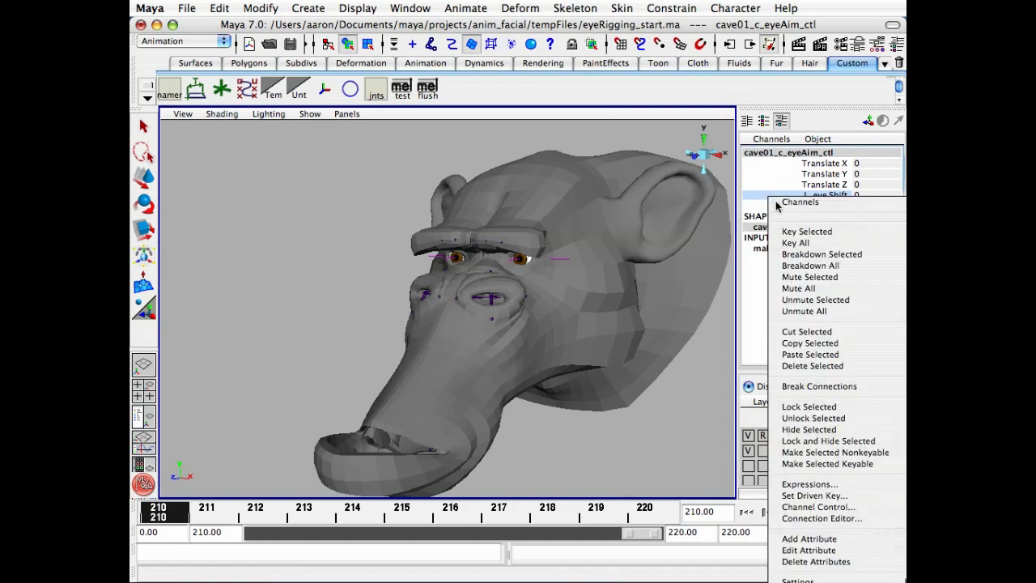
{"action": "left_click", "coordinate": [809, 551]}
{"action": "left_click_drag", "start_coordinate": [623, 286], "coordinate": [259, 96]}
{"action": "left_click", "coordinate": [246, 149]}
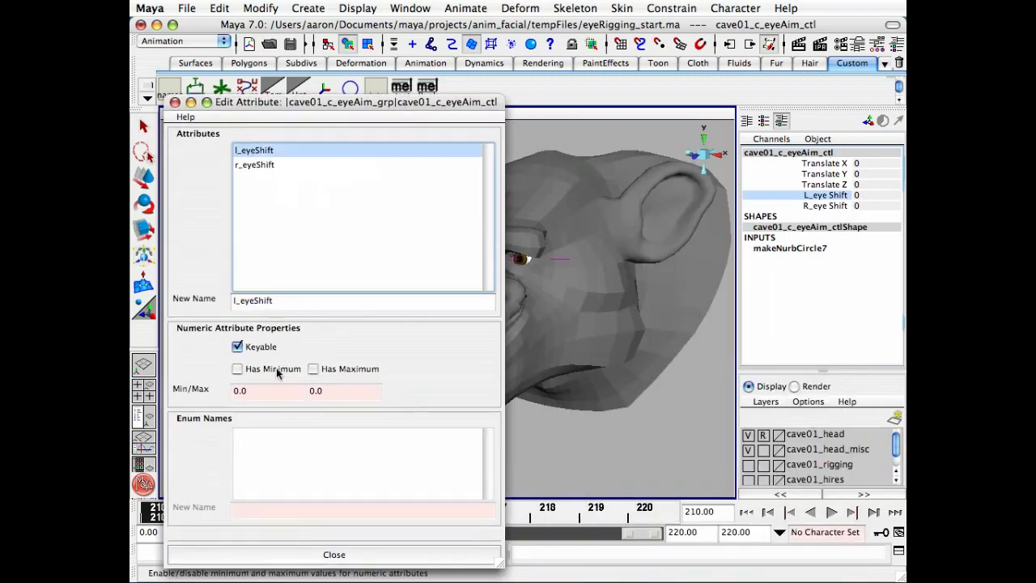
{"action": "left_click", "coordinate": [237, 368]}
{"action": "left_click", "coordinate": [313, 368]}
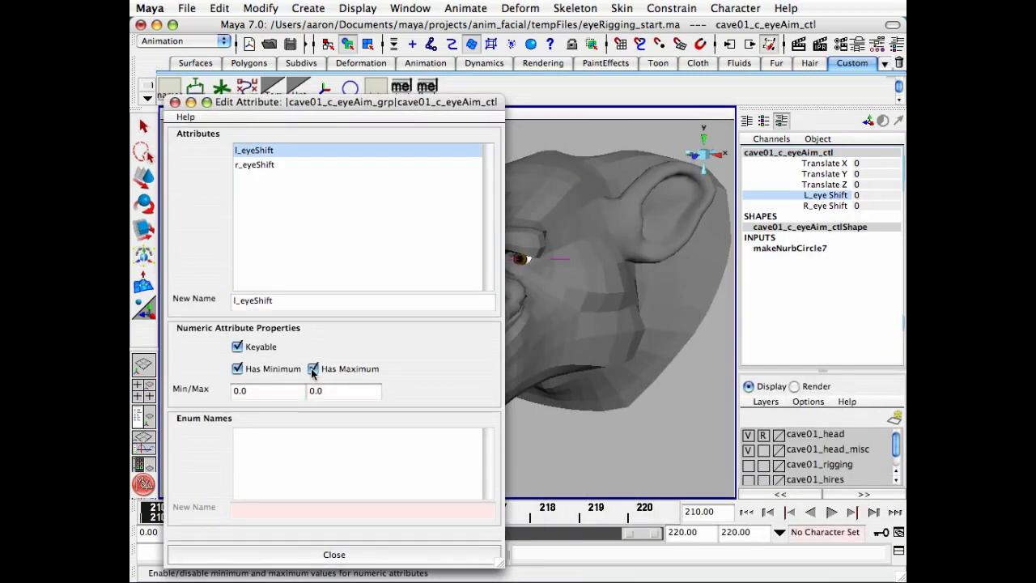
{"action": "left_click", "coordinate": [377, 556]}
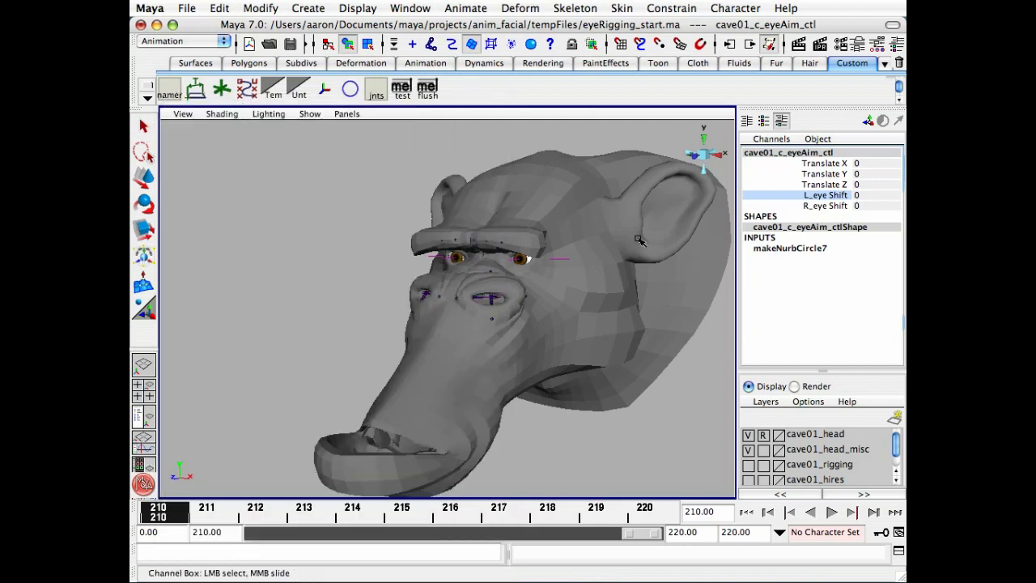
Step: Enable minimum and maximum limits for the r_eyeShift attribute and set them to -10 and 10
{"action": "right_click", "coordinate": [818, 195]}
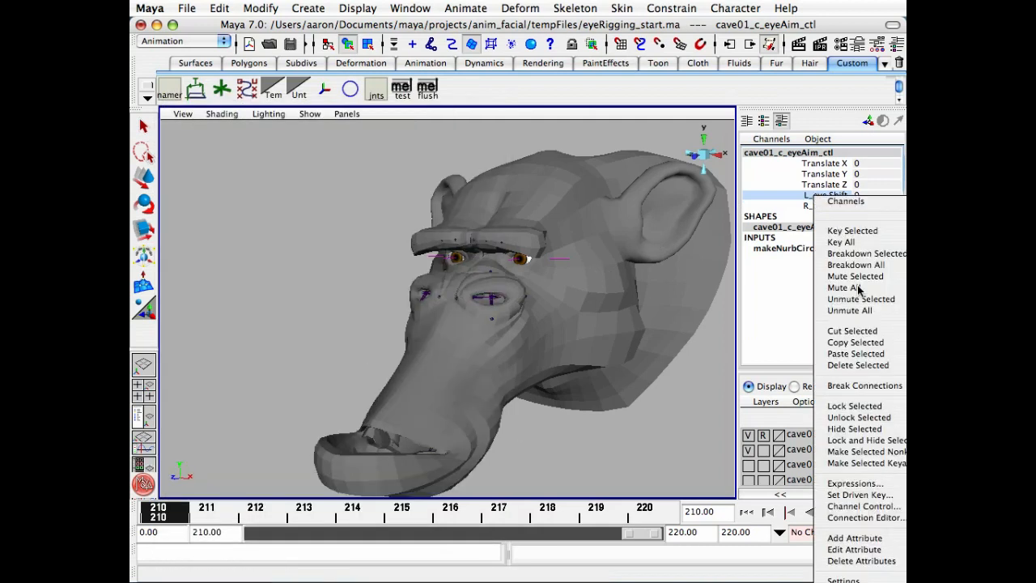
{"action": "left_click", "coordinate": [896, 553]}
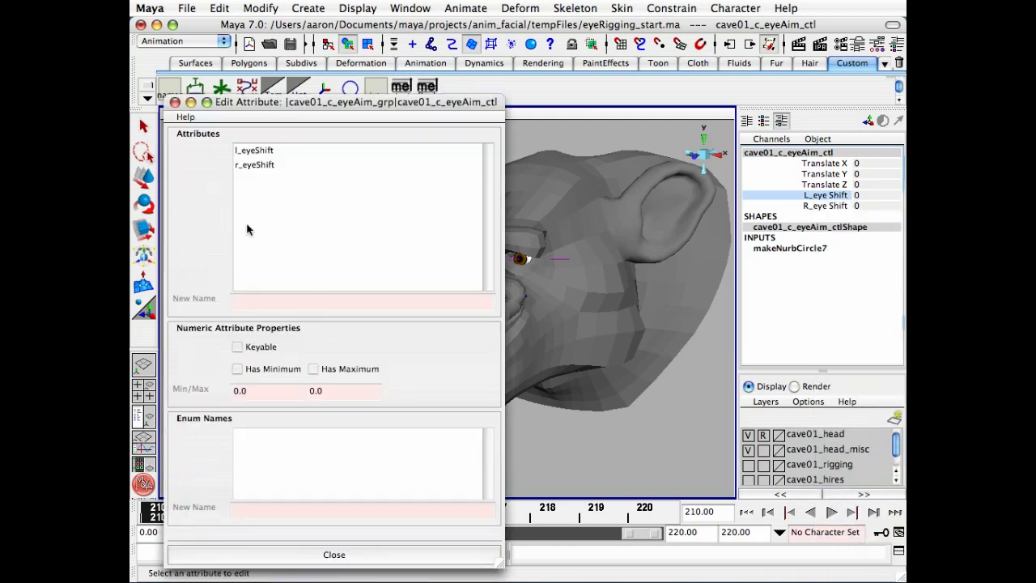
{"action": "left_click", "coordinate": [258, 165]}
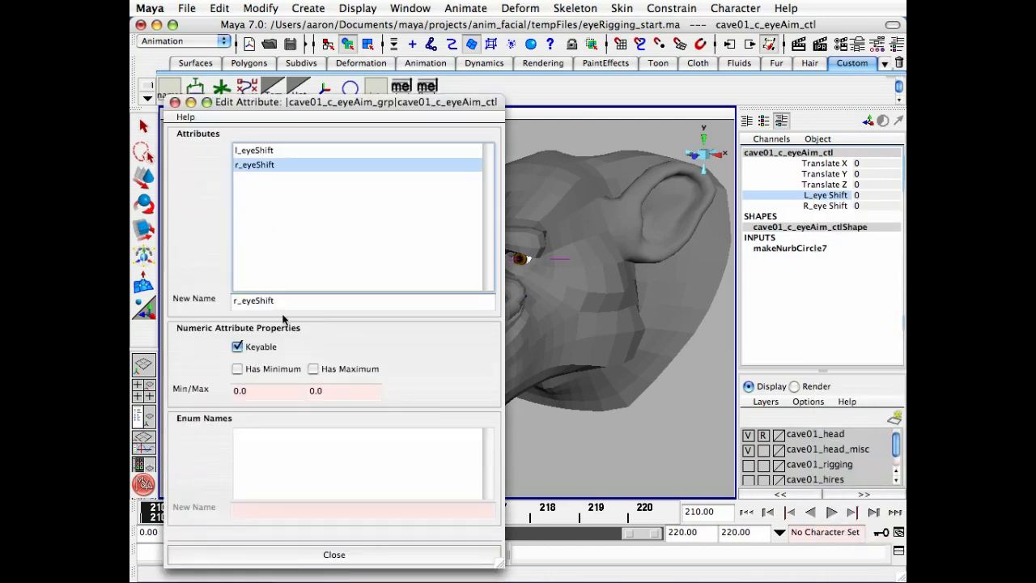
{"action": "left_click", "coordinate": [237, 370]}
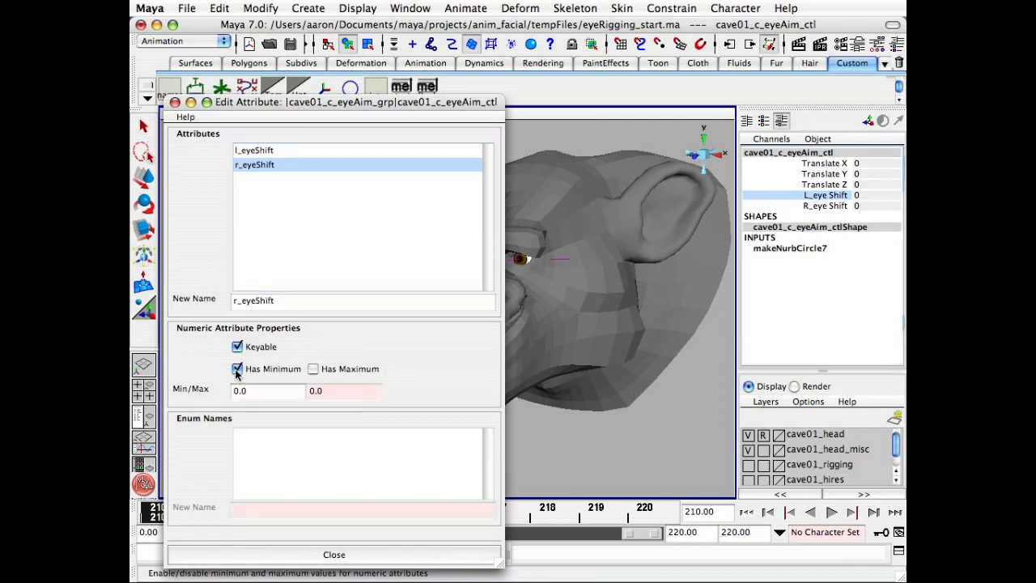
{"action": "left_click", "coordinate": [313, 369]}
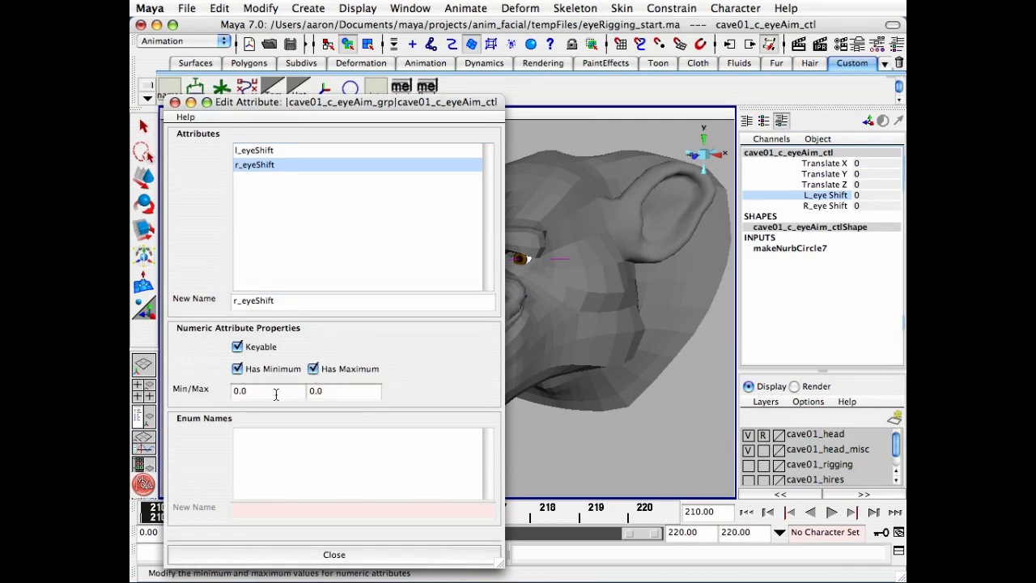
{"action": "left_click", "coordinate": [233, 390]}
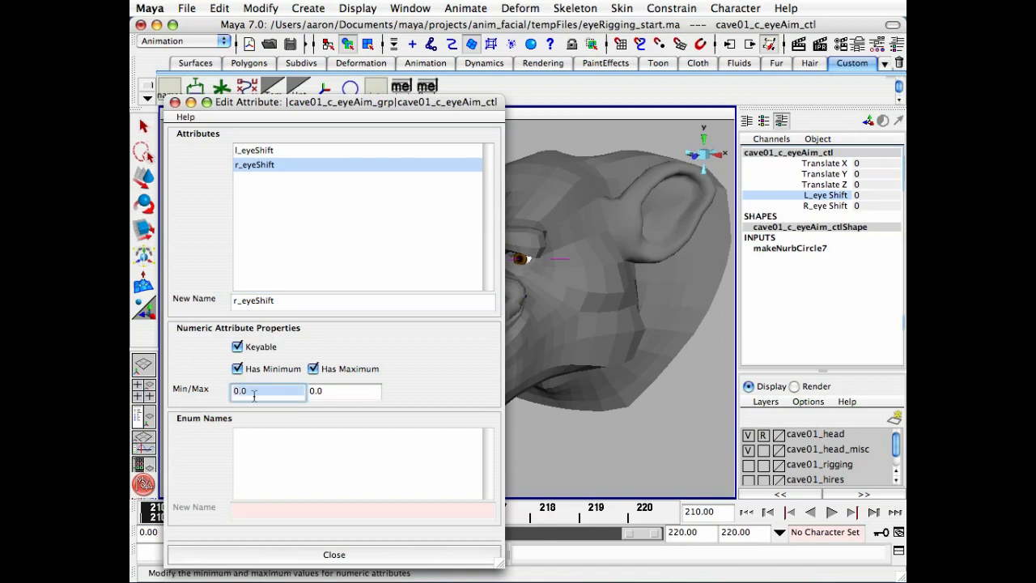
{"action": "type", "text": "-10"}
{"action": "key", "text": "Tab"}
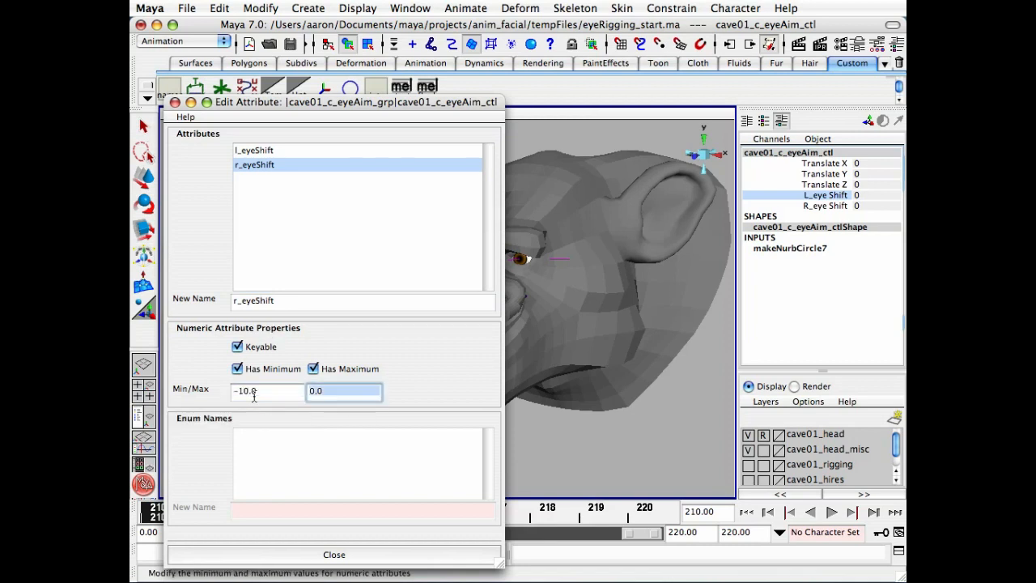
{"action": "key", "text": "Return"}
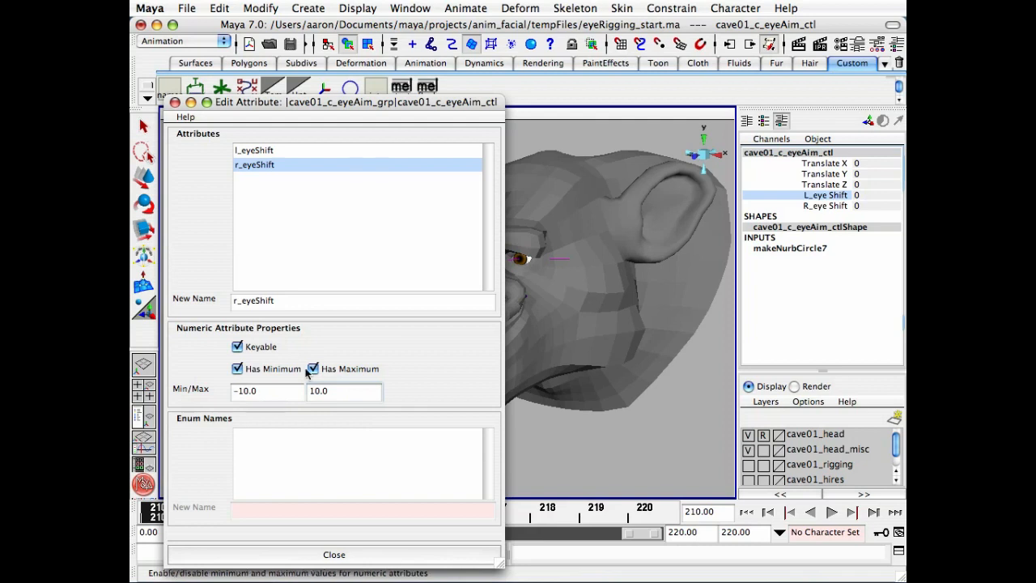
Step: Set the l_eyeShift attribute's minimum to -10 and maximum to 10, and close the attribute editing window
{"action": "left_click", "coordinate": [265, 154]}
{"action": "left_click_drag", "start_coordinate": [267, 395], "coordinate": [231, 391]}
{"action": "type", "text": "-10.0"}
{"action": "key", "text": "Tab"}
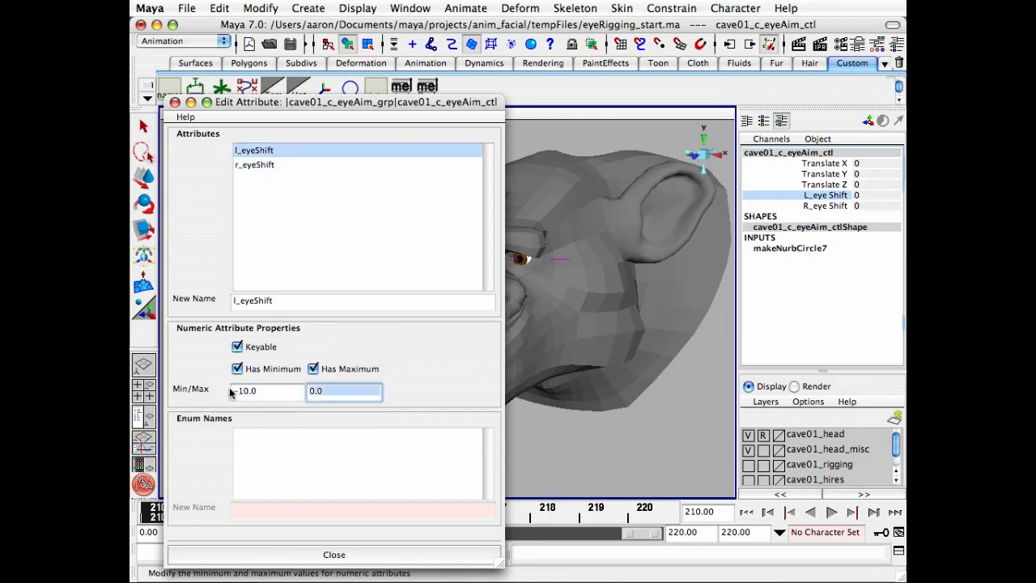
{"action": "type", "text": "10.0"}
{"action": "key", "text": "Tab"}
{"action": "left_click", "coordinate": [279, 555]}
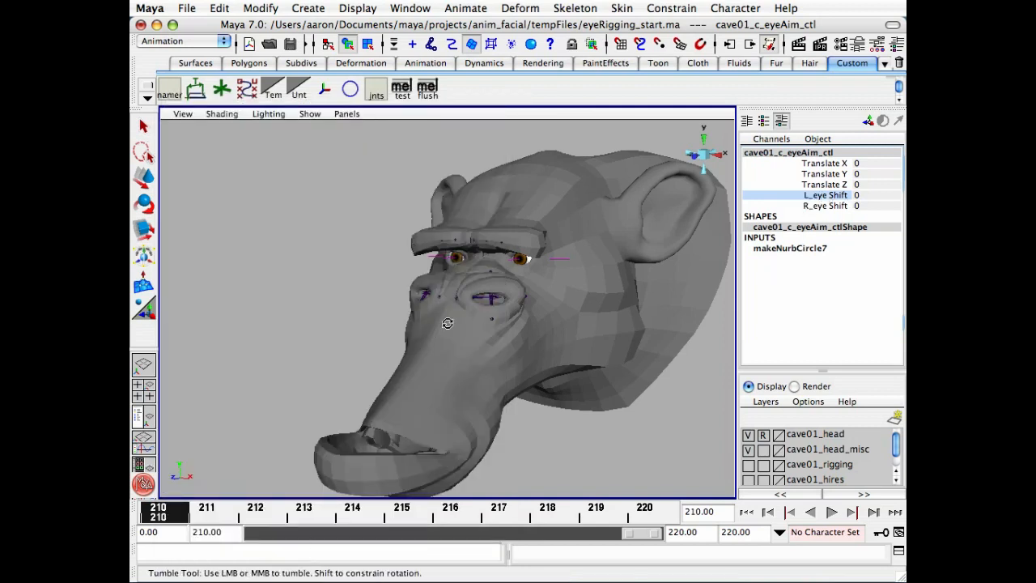
{"action": "right_click_drag", "start_coordinate": [448, 325], "coordinate": [416, 325], "text": "alt"}
{"action": "middle_click_drag", "start_coordinate": [416, 326], "coordinate": [416, 302], "text": "alt"}
{"action": "left_click_drag", "start_coordinate": [453, 305], "coordinate": [456, 326], "text": "alt"}
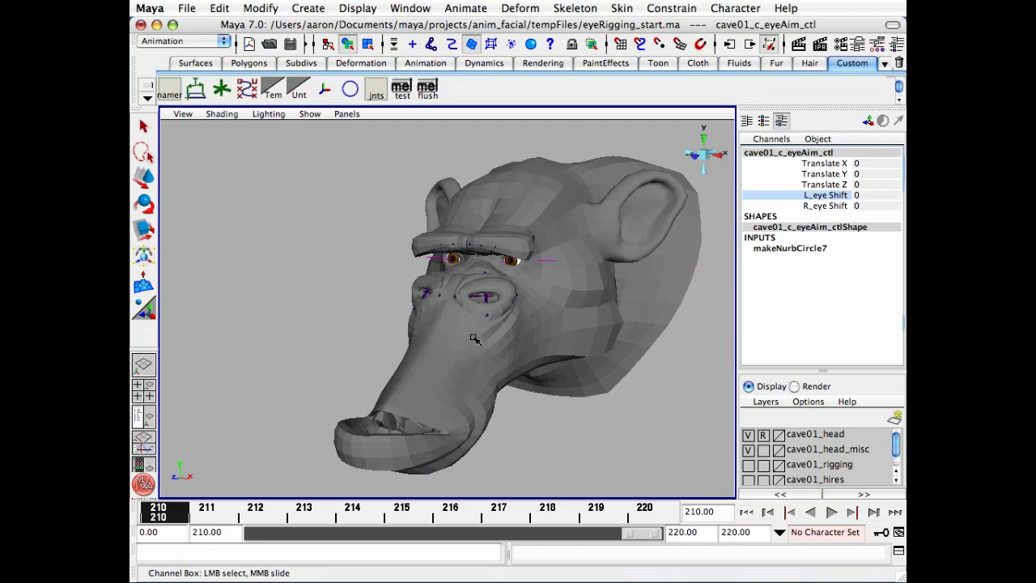
{"action": "left_click_drag", "start_coordinate": [461, 335], "coordinate": [464, 335], "text": "alt"}
{"action": "right_click_drag", "start_coordinate": [465, 335], "coordinate": [495, 334], "text": "alt"}
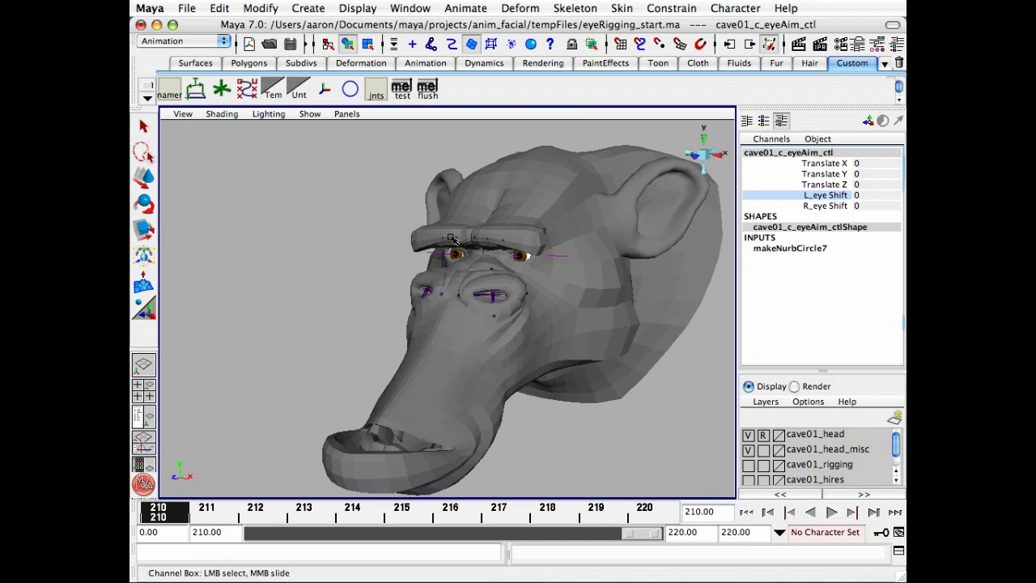
Step: Open the Set Driven Key options and load cave01_c_eyeAim_ctl as the driver
{"action": "left_click", "coordinate": [474, 13]}
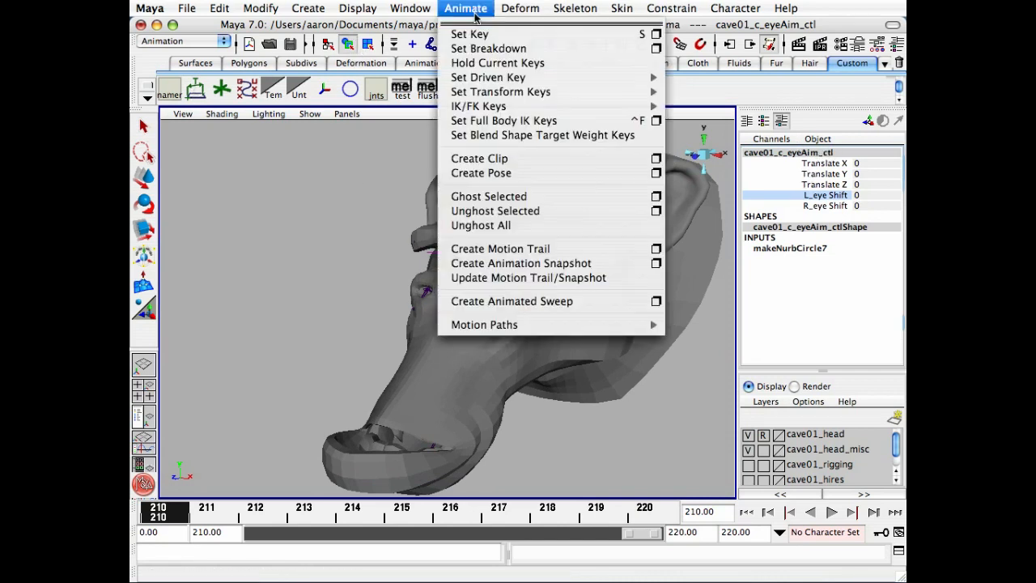
{"action": "mouse_move", "coordinate": [548, 79]}
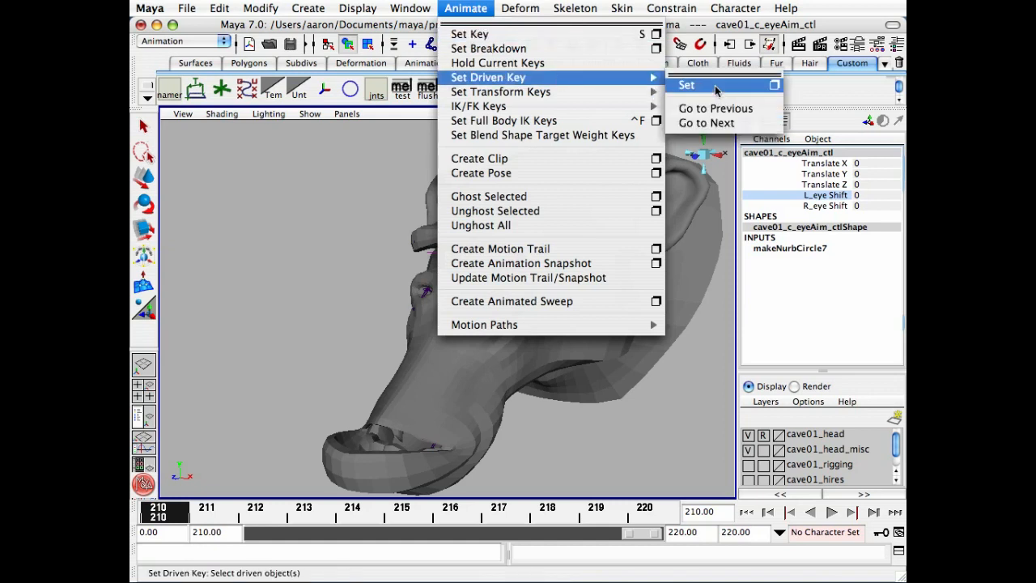
{"action": "left_click", "coordinate": [772, 87]}
{"action": "left_click_drag", "start_coordinate": [543, 97], "coordinate": [614, 162]}
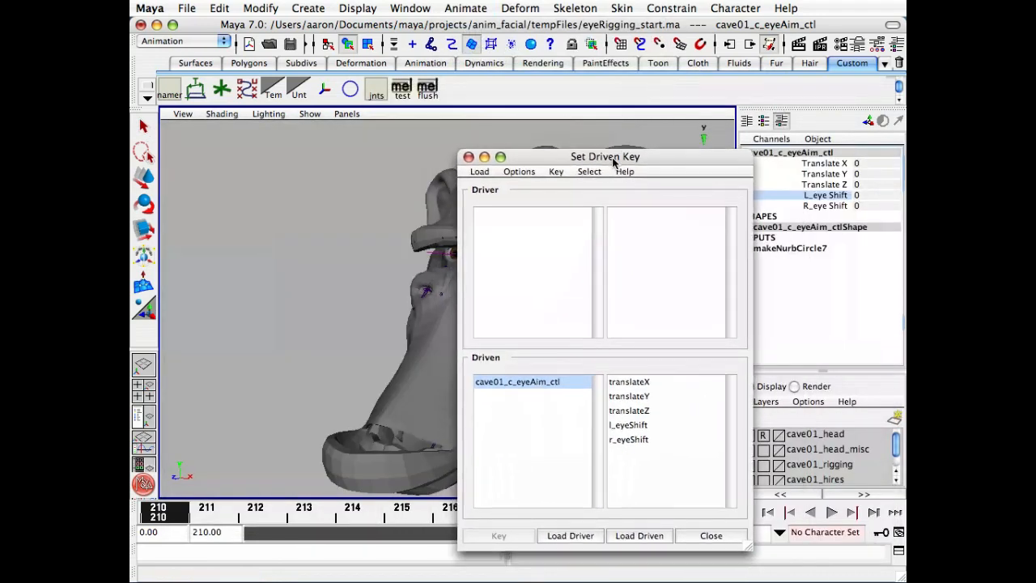
{"action": "left_click", "coordinate": [578, 536]}
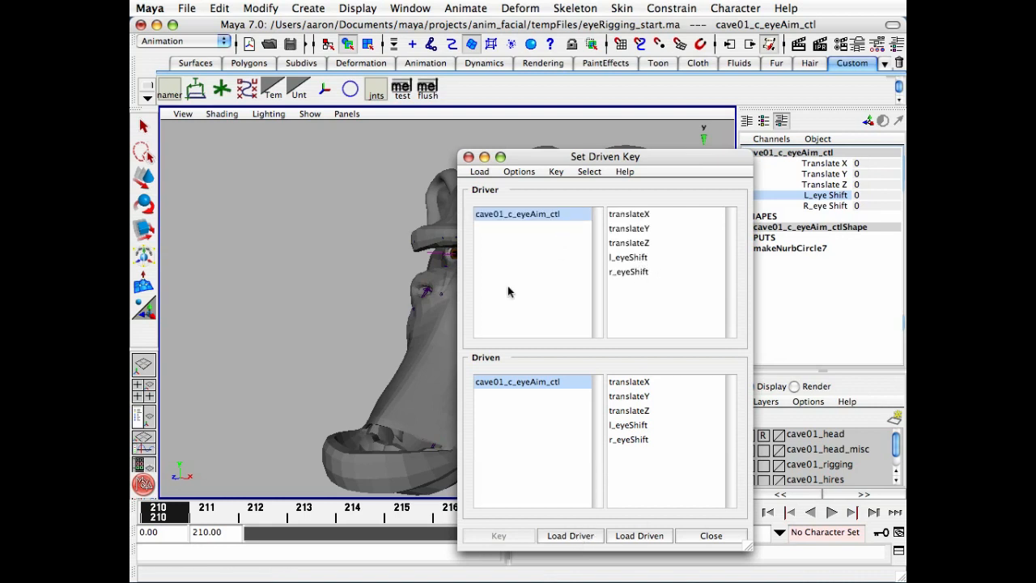
Step: Select cave01_l_eye_off and cave01_r_eye_off in the Hypergraph, load them as the driven objects, and close the Hypergraph
{"action": "left_click_drag", "start_coordinate": [407, 264], "coordinate": [383, 250], "text": "alt"}
{"action": "middle_click_drag", "start_coordinate": [384, 250], "coordinate": [333, 256], "text": "alt"}
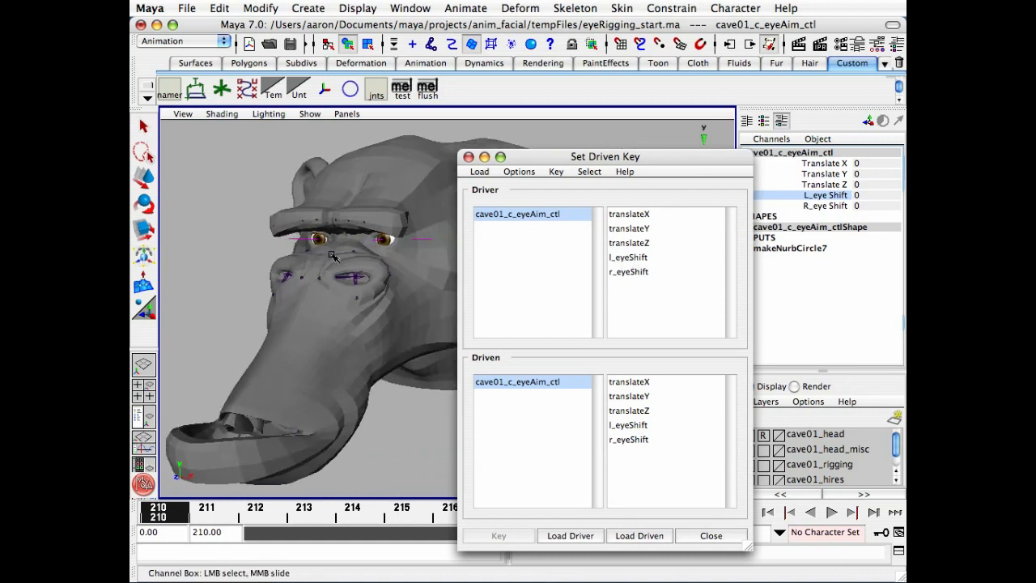
{"action": "key", "text": "h"}
{"action": "right_click_drag", "start_coordinate": [301, 327], "coordinate": [248, 324], "text": "alt"}
{"action": "middle_click_drag", "start_coordinate": [248, 323], "coordinate": [370, 187], "text": "alt"}
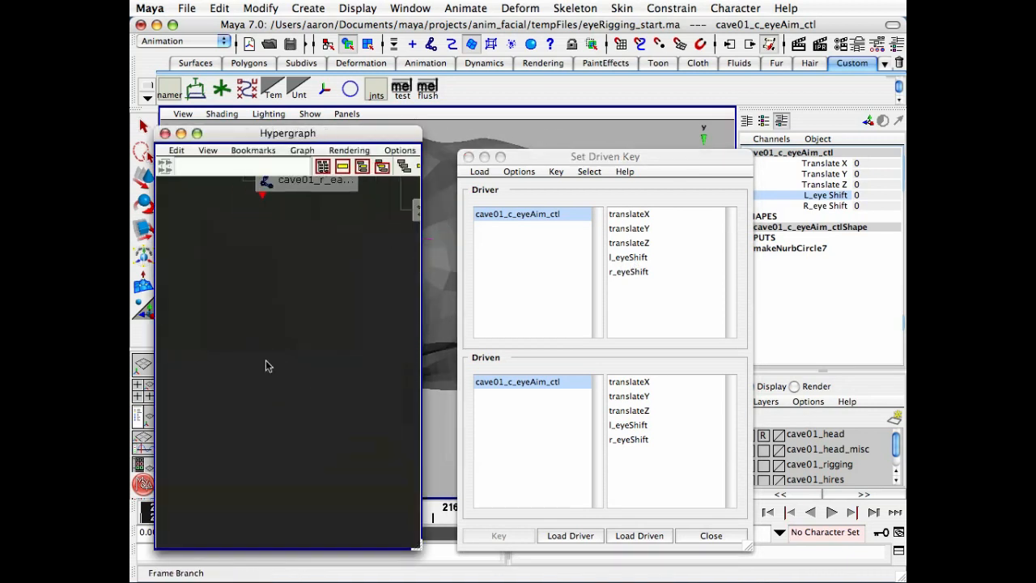
{"action": "middle_click_drag", "start_coordinate": [266, 361], "coordinate": [247, 190], "text": "alt"}
{"action": "middle_click_drag", "start_coordinate": [275, 413], "coordinate": [259, 323], "text": "alt"}
{"action": "right_click_drag", "start_coordinate": [259, 324], "coordinate": [316, 300], "text": "alt"}
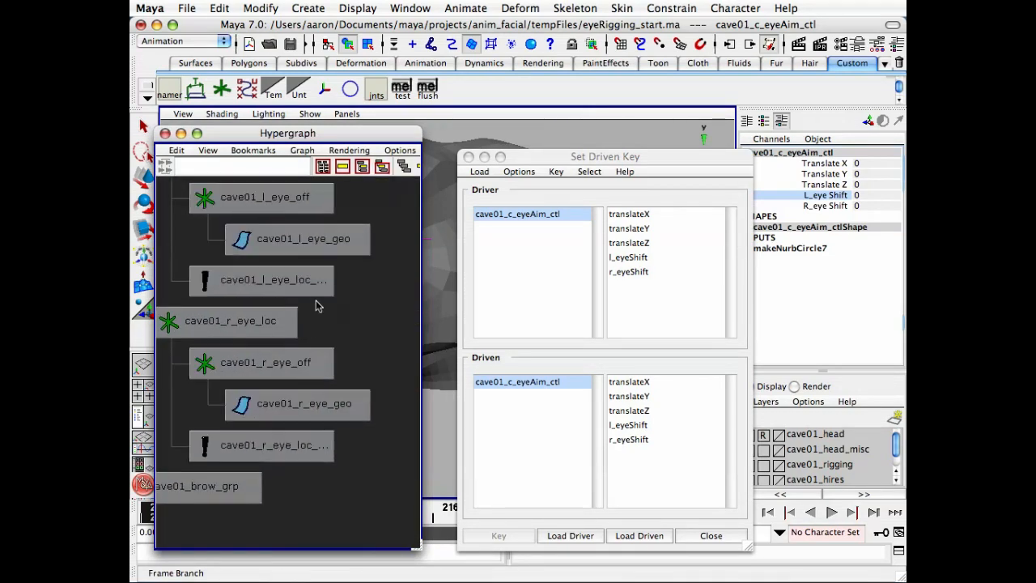
{"action": "middle_click_drag", "start_coordinate": [317, 301], "coordinate": [303, 331], "text": "alt"}
{"action": "right_click_drag", "start_coordinate": [303, 331], "coordinate": [311, 304], "text": "alt"}
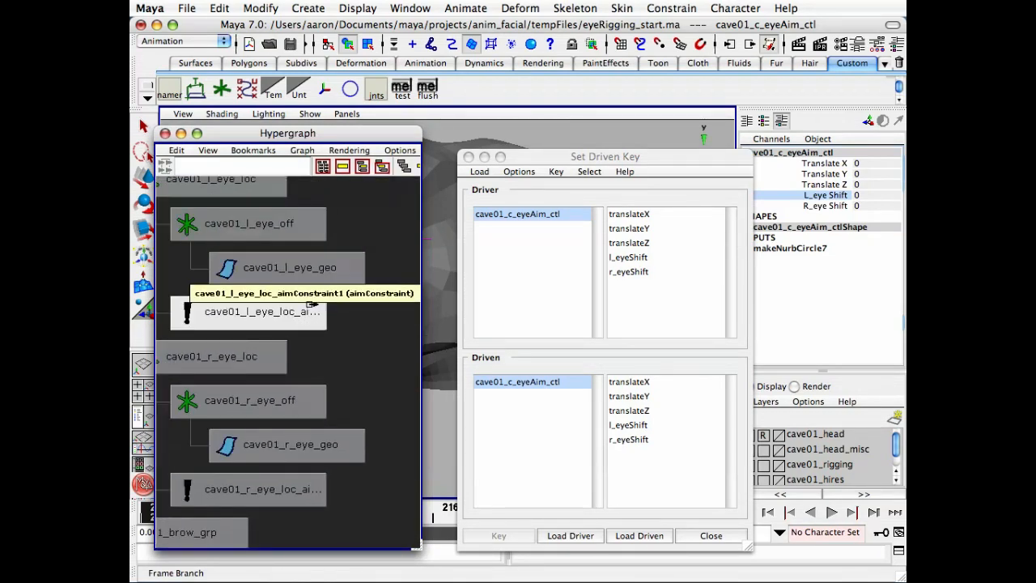
{"action": "left_click", "coordinate": [259, 224]}
{"action": "key", "text": "e"}
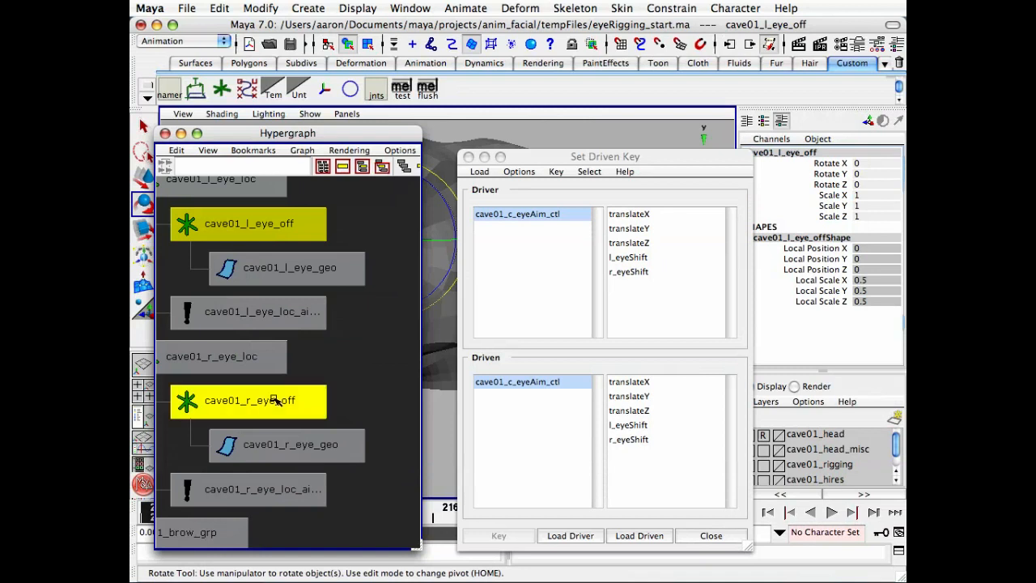
{"action": "left_click", "coordinate": [275, 400], "text": "shift"}
{"action": "left_click", "coordinate": [652, 536]}
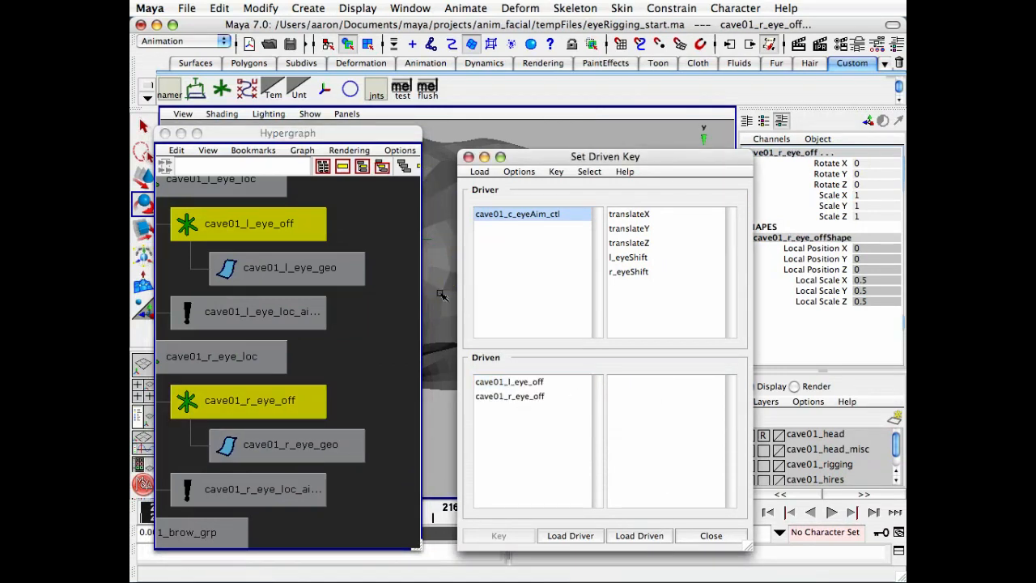
{"action": "left_click", "coordinate": [165, 134]}
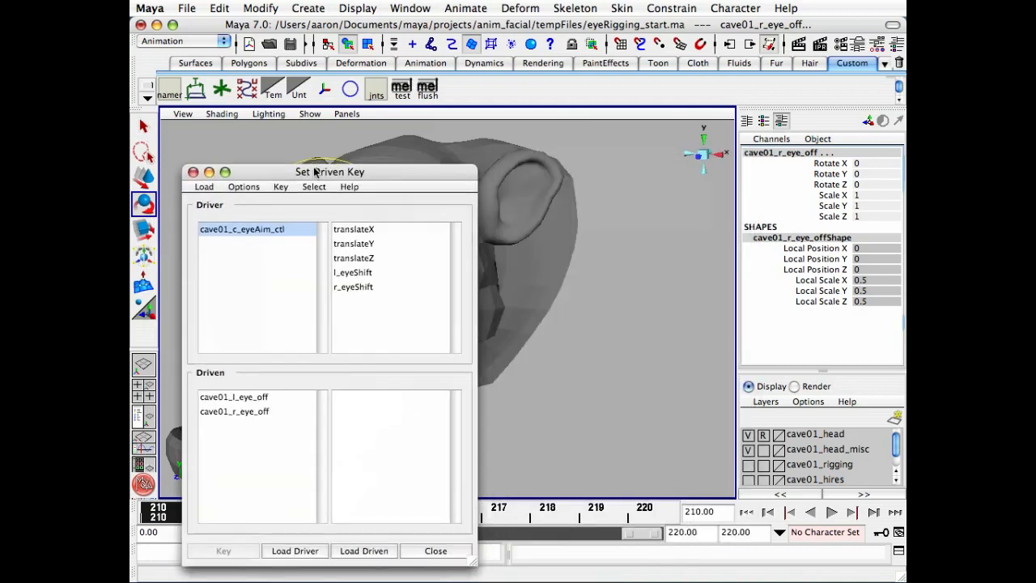
Step: Set a driven key at the neutral pose with l_eyeShift driving the rotateY of cave01_l_eye_off
{"action": "left_click_drag", "start_coordinate": [314, 170], "coordinate": [270, 169]}
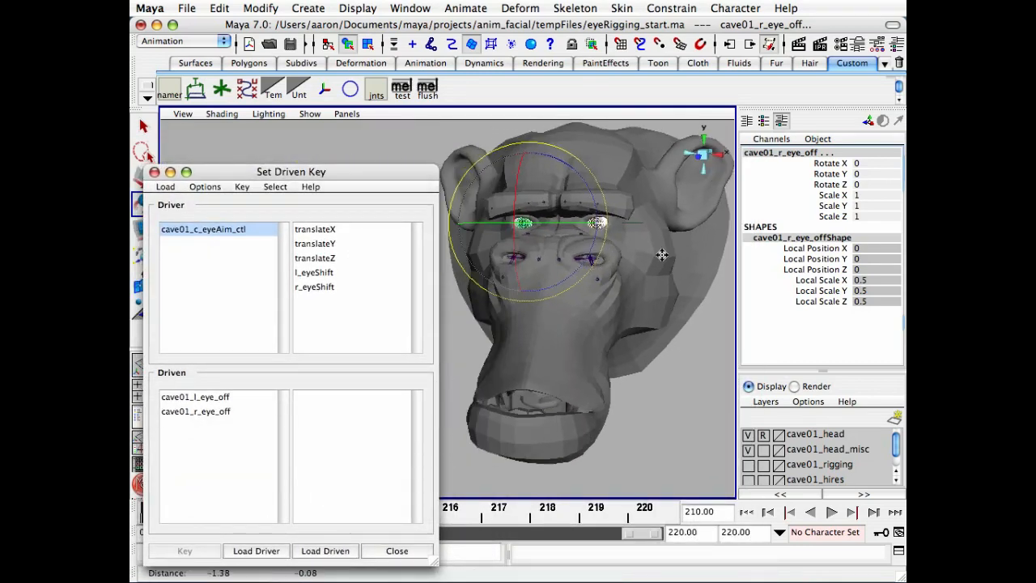
{"action": "left_click", "coordinate": [325, 273]}
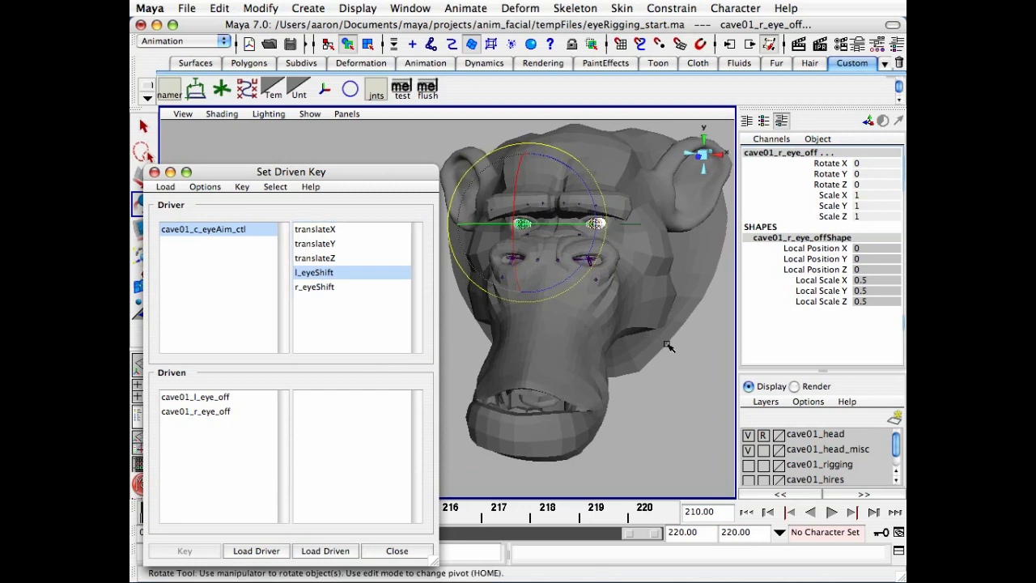
{"action": "key", "text": "q"}
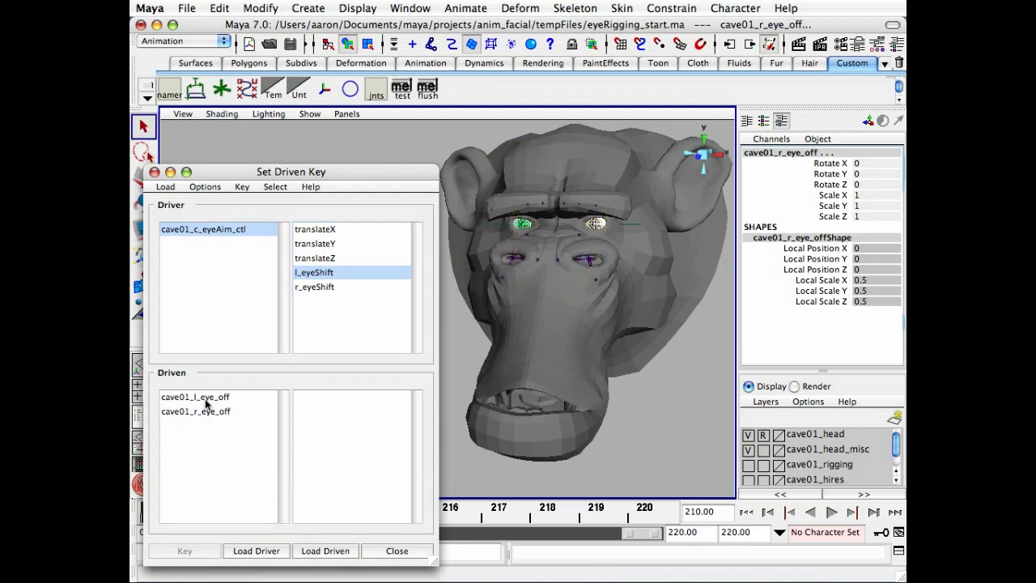
{"action": "left_click", "coordinate": [216, 399]}
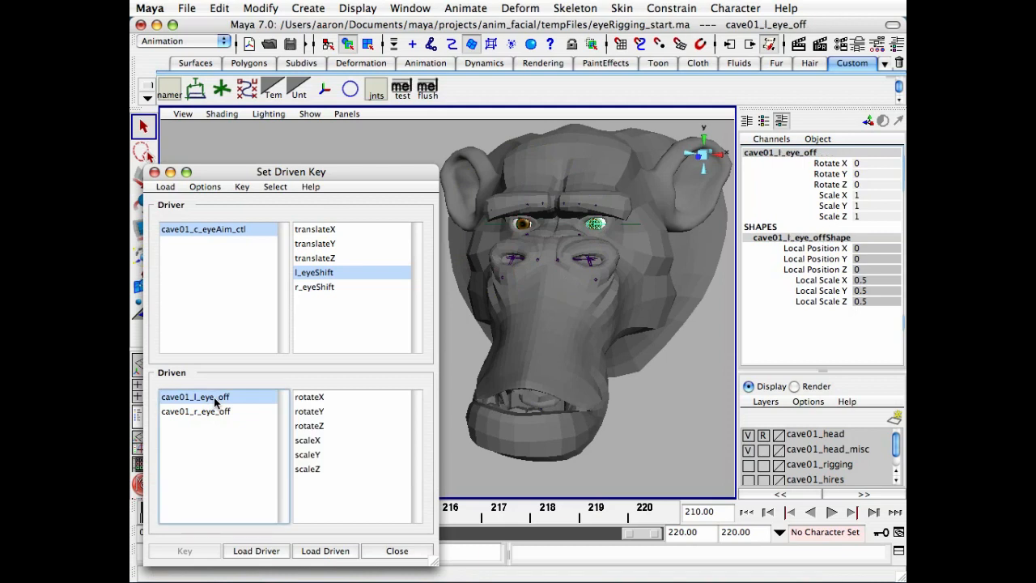
{"action": "left_click", "coordinate": [317, 412]}
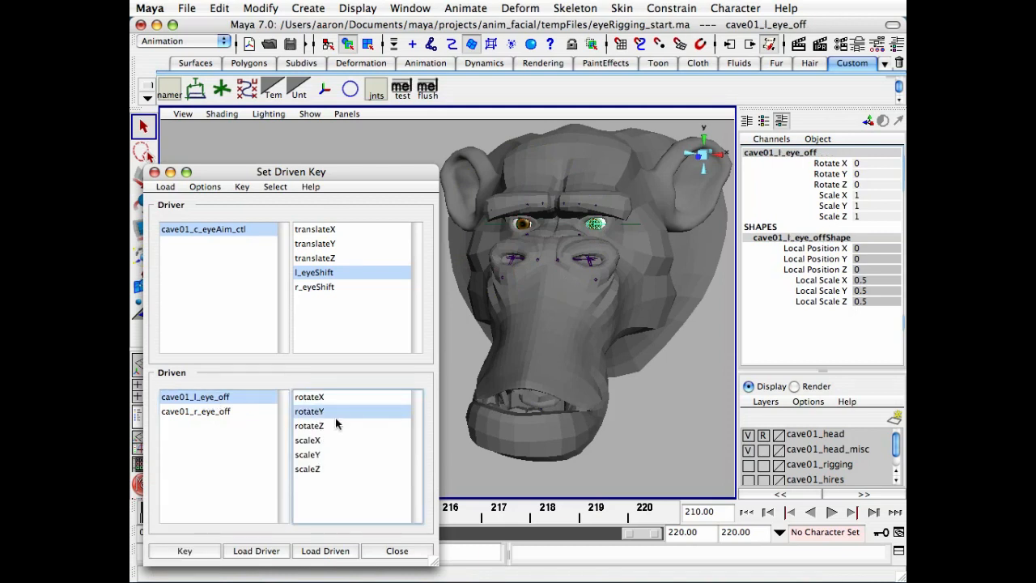
{"action": "left_click", "coordinate": [199, 551]}
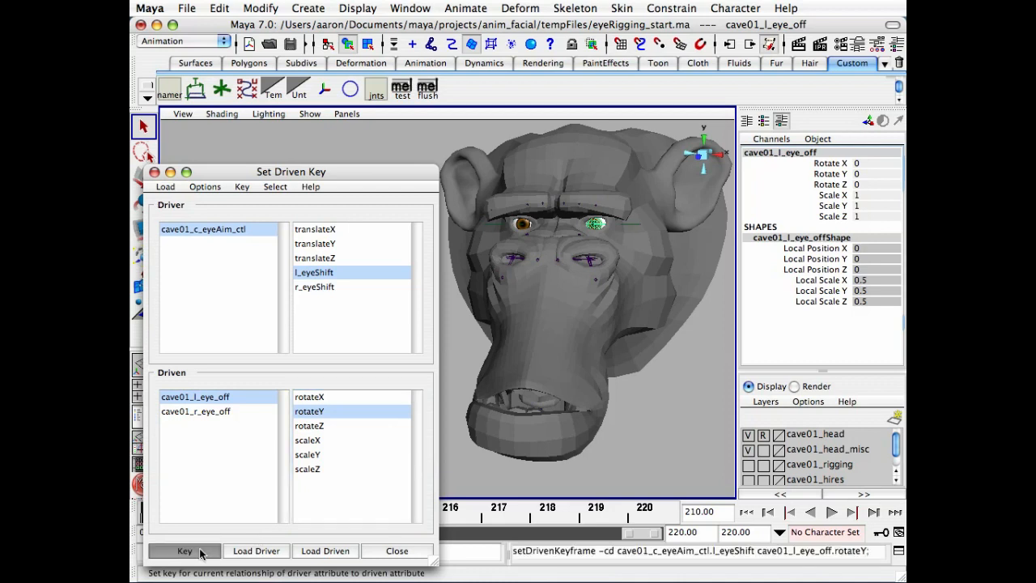
Step: Set a driven key at the neutral pose with r_eyeShift driving the rotateY of cave01_r_eye_off
{"action": "left_click", "coordinate": [314, 287]}
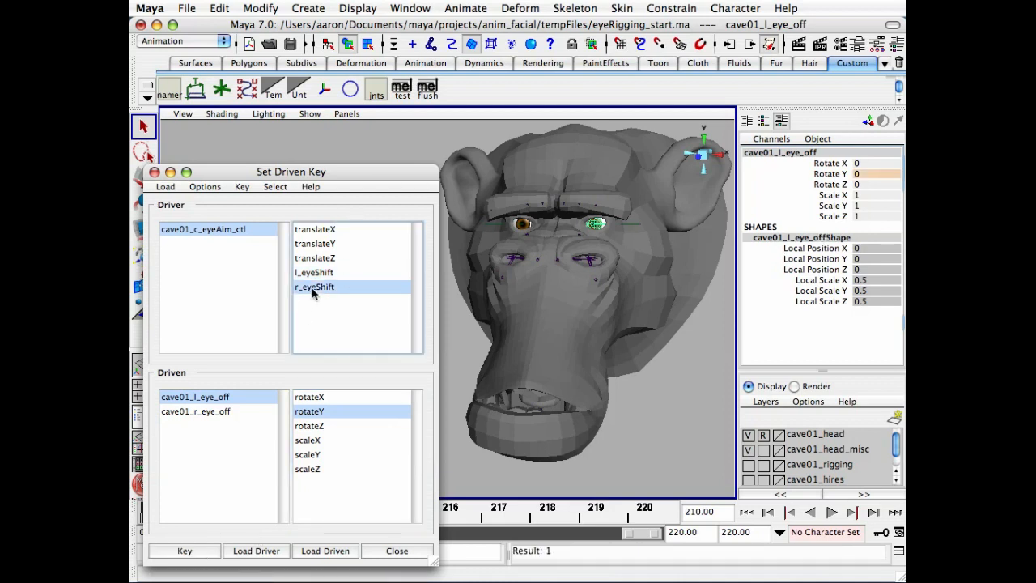
{"action": "left_click", "coordinate": [228, 411]}
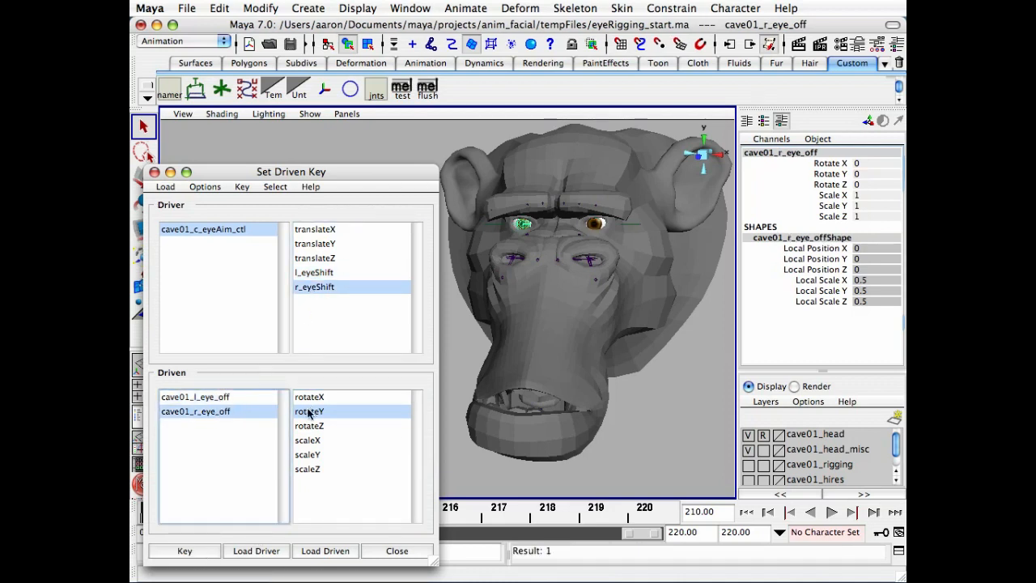
{"action": "left_click", "coordinate": [185, 550]}
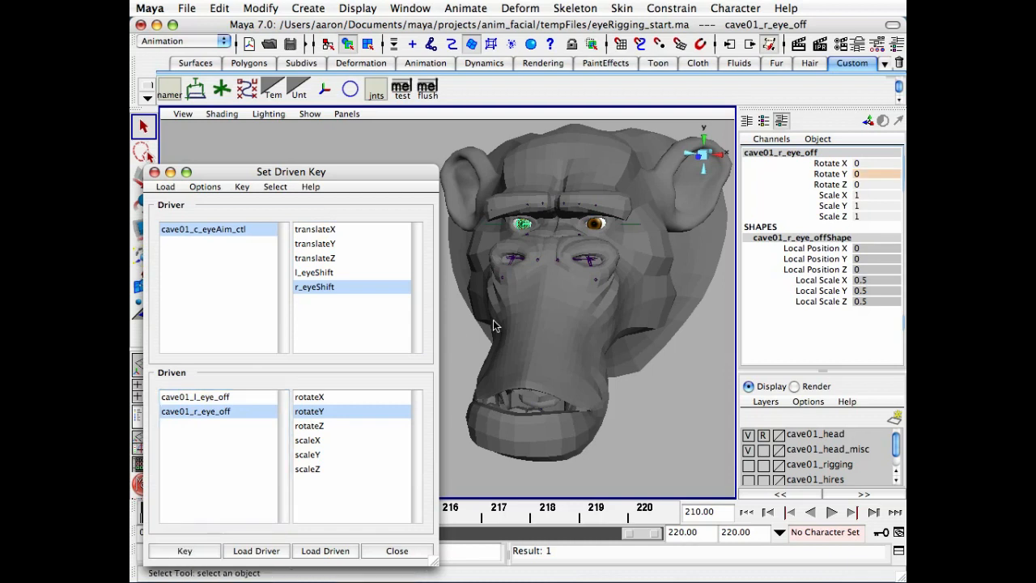
Step: Pair l_eyeShift with the rotateY of cave01_l_eye_off again, and set L_eye Shift on the aim control to -10
{"action": "left_click", "coordinate": [225, 229]}
{"action": "left_click", "coordinate": [315, 274]}
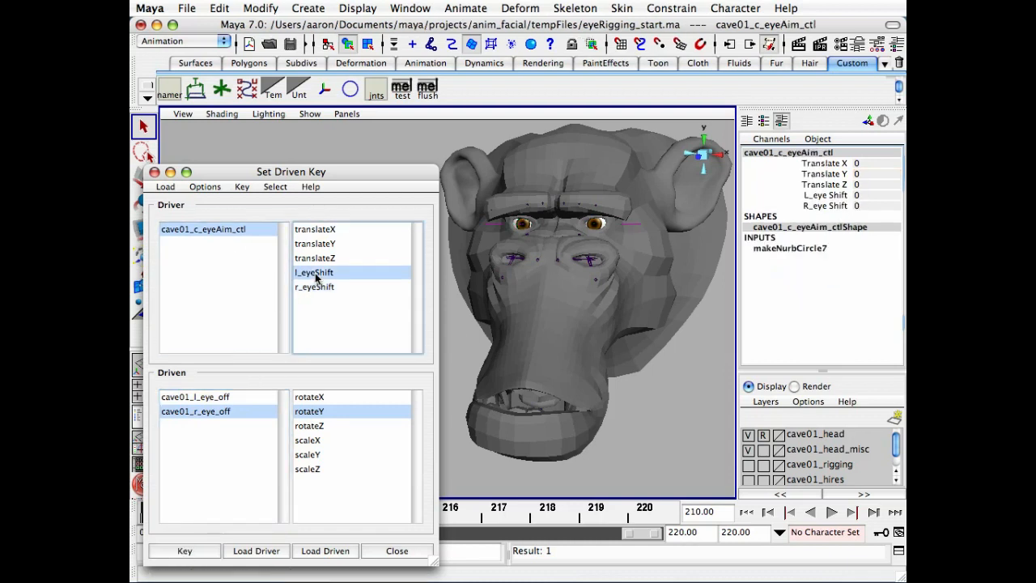
{"action": "left_click", "coordinate": [220, 397]}
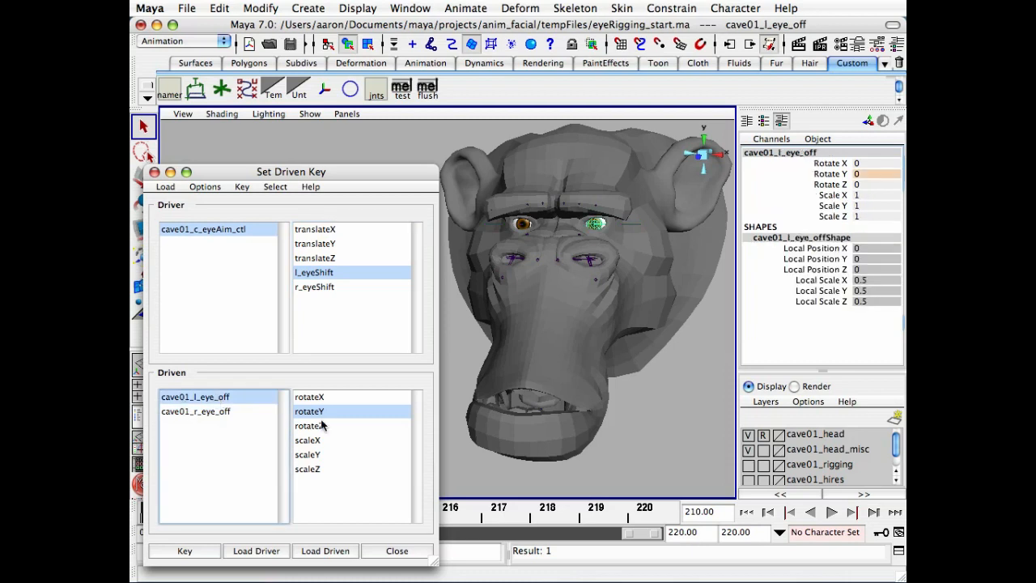
{"action": "left_click", "coordinate": [259, 233]}
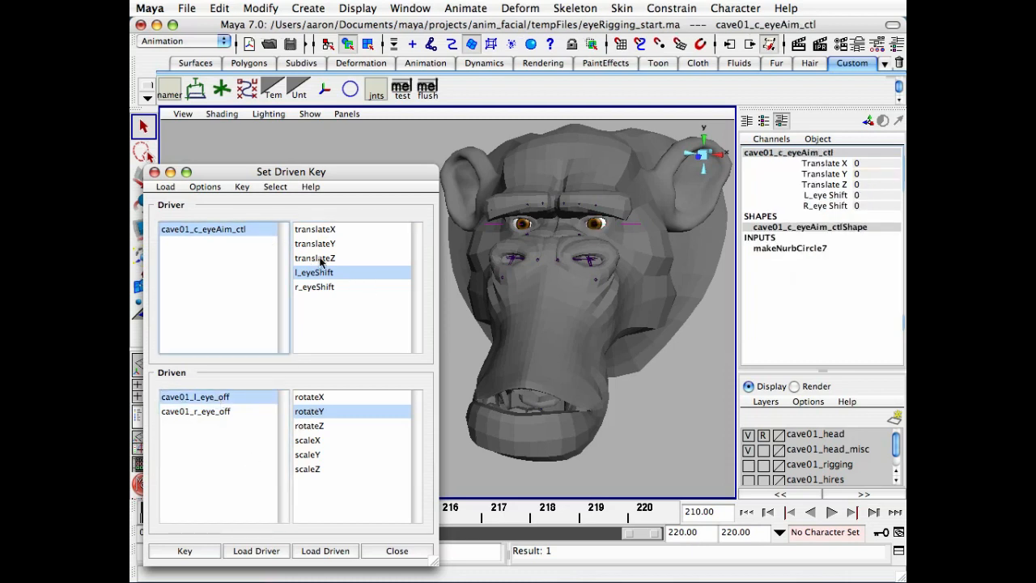
{"action": "left_click", "coordinate": [862, 195]}
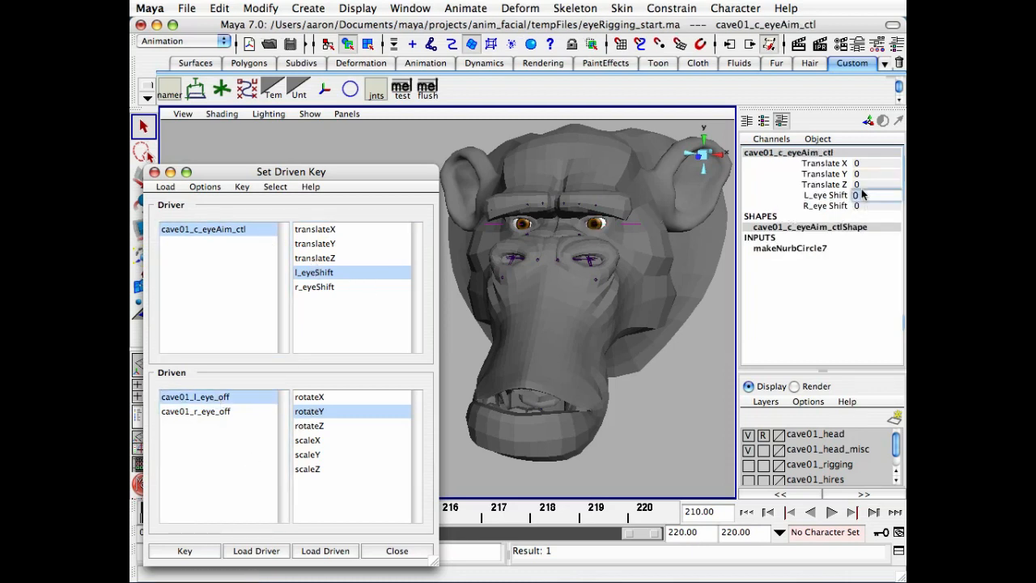
{"action": "type", "text": "-1"}
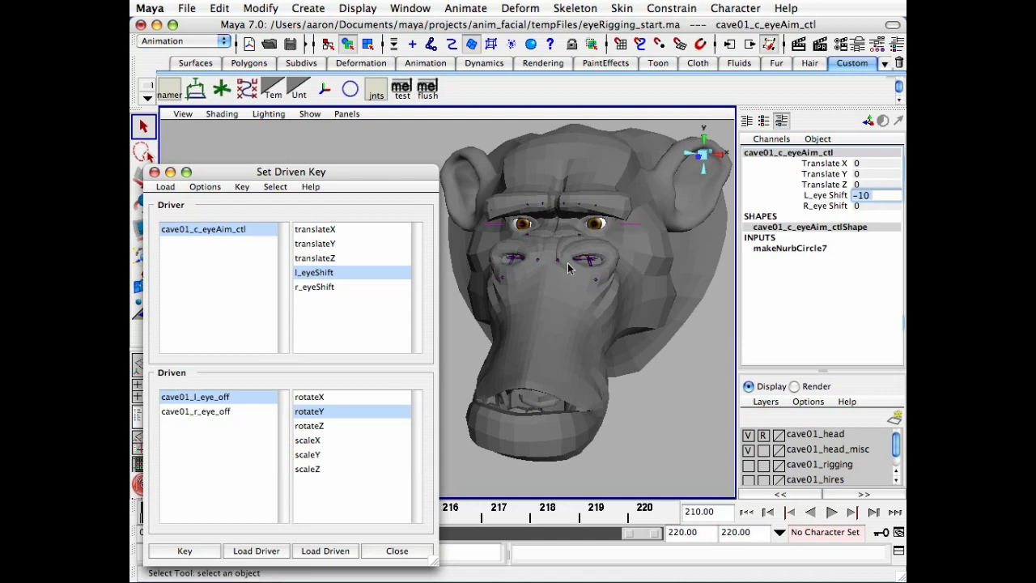
Step: Set Rotate Y of cave01_l_eye_off to -45 and key it against the l_eyeShift driver
{"action": "left_click", "coordinate": [235, 398]}
{"action": "left_click", "coordinate": [823, 174]}
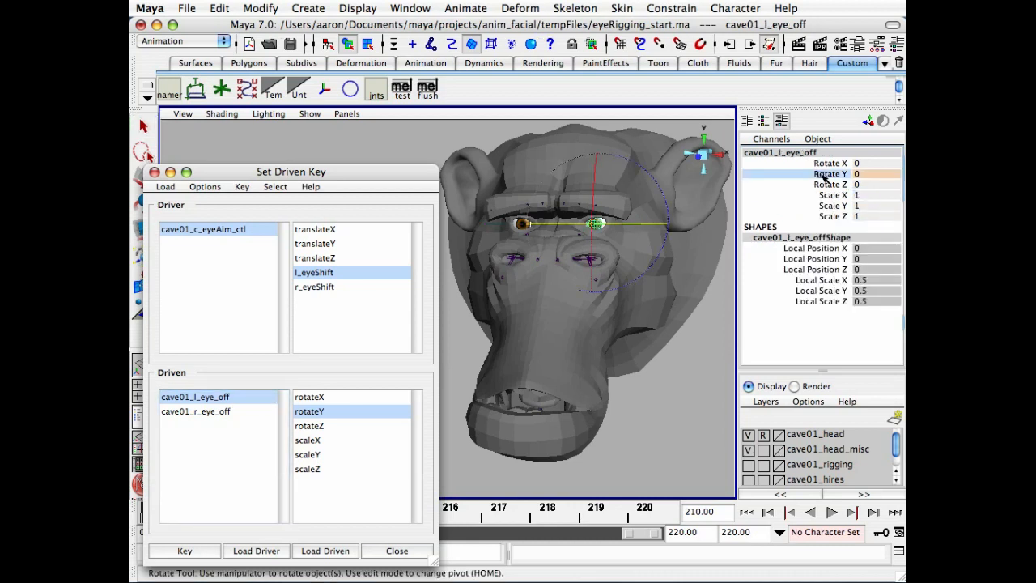
{"action": "middle_click_drag", "start_coordinate": [657, 346], "coordinate": [574, 351]}
{"action": "left_click", "coordinate": [875, 174]}
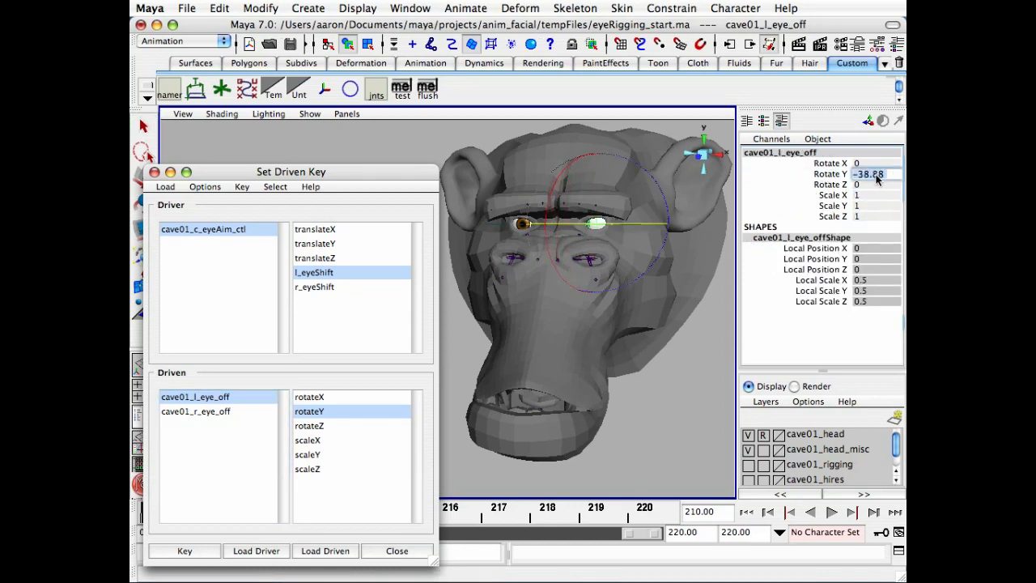
{"action": "type", "text": "-45"}
{"action": "key", "text": "Return"}
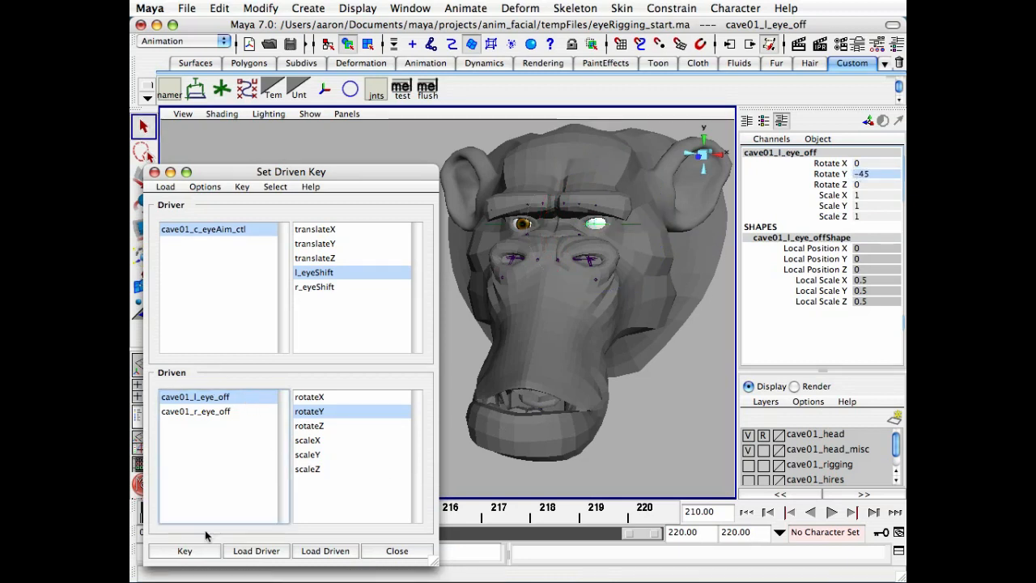
{"action": "left_click", "coordinate": [184, 550]}
Step: Set L_eye Shift on cave01_c_eyeAim_ctl to 10
{"action": "left_click", "coordinate": [248, 230]}
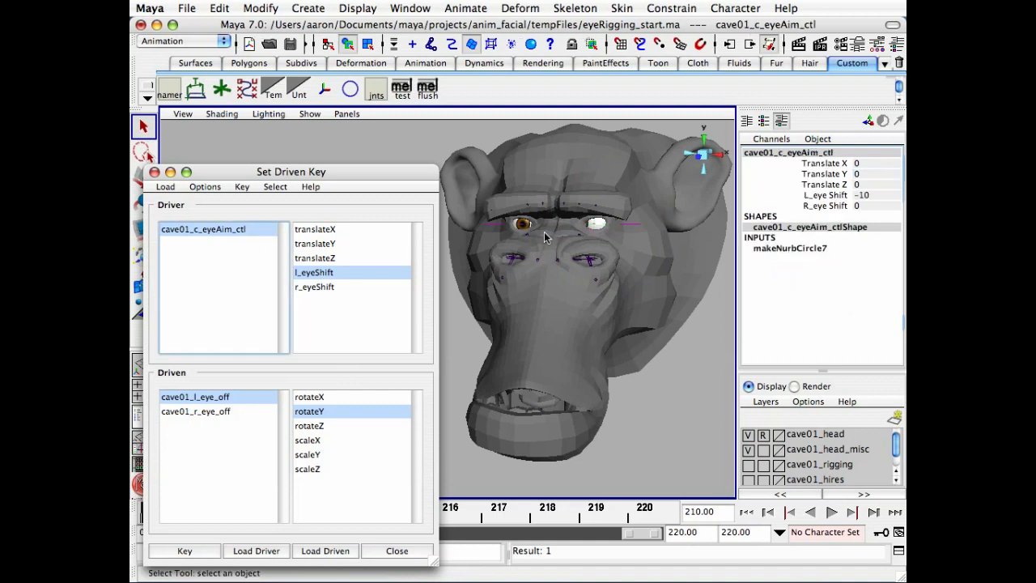
{"action": "left_click", "coordinate": [861, 195]}
{"action": "type", "text": "-10"}
{"action": "key", "text": "Return"}
{"action": "type", "text": "10"}
{"action": "key", "text": "Return"}
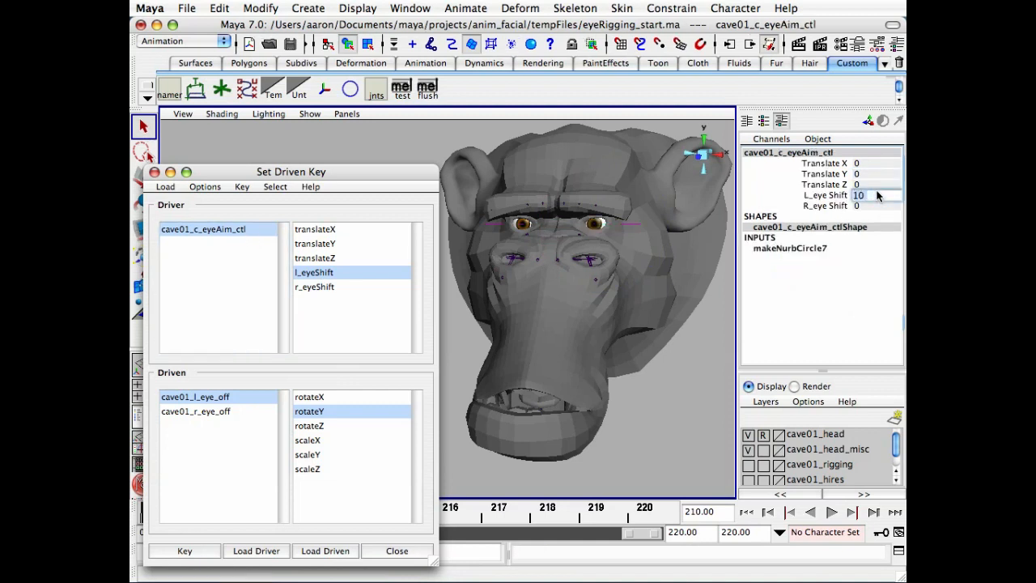
Step: Set Rotate Y of cave01_l_eye_off to 45 and key it against the l_eyeShift driver
{"action": "left_click", "coordinate": [227, 398]}
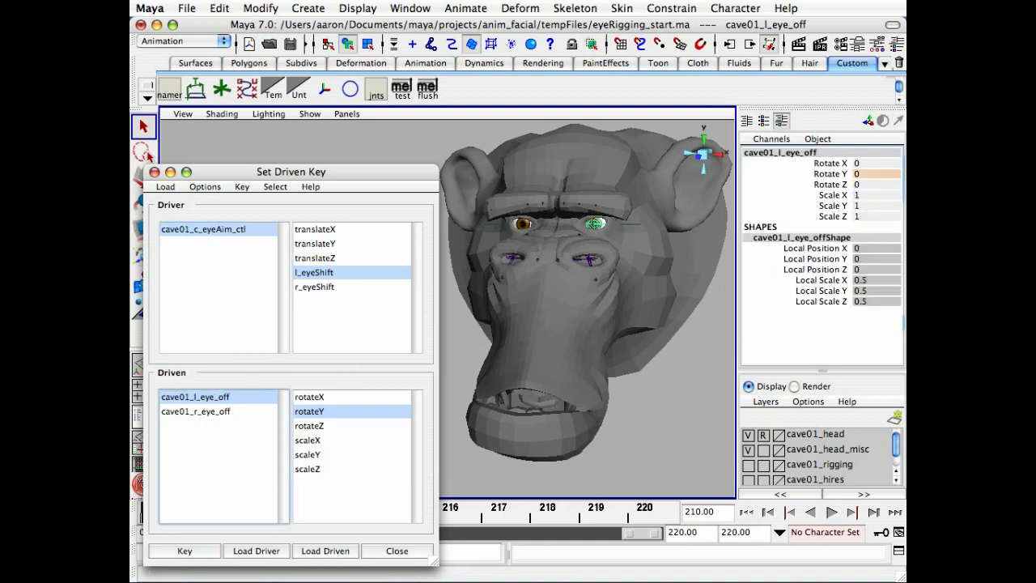
{"action": "left_click", "coordinate": [877, 175]}
{"action": "type", "text": "45"}
{"action": "key", "text": "Return"}
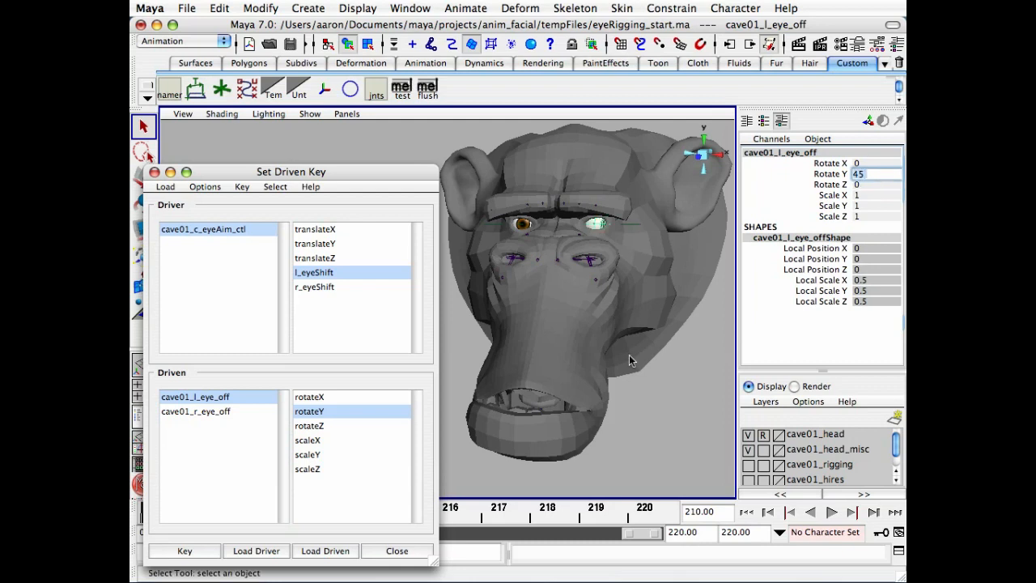
{"action": "left_click", "coordinate": [194, 397]}
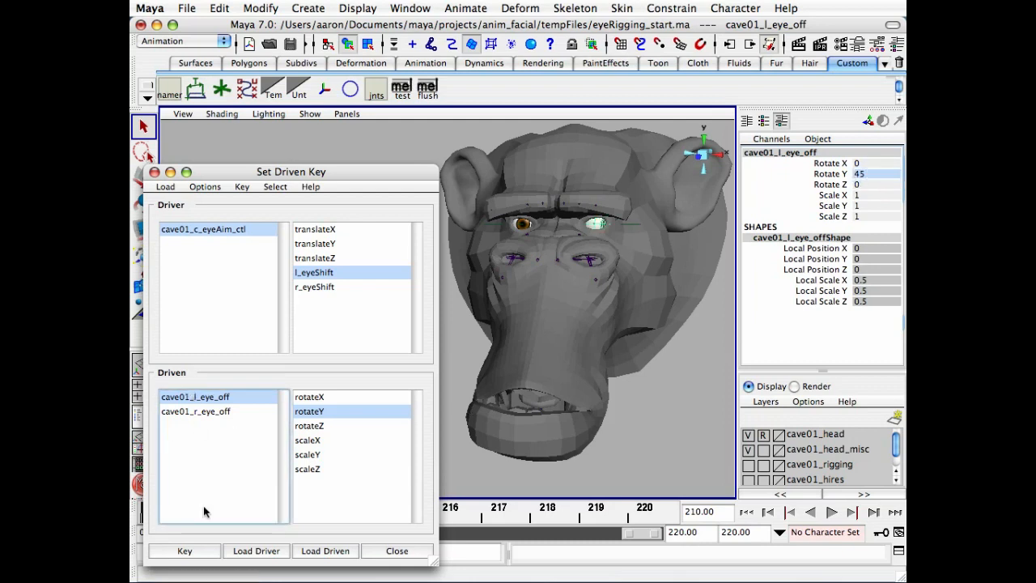
{"action": "left_click", "coordinate": [185, 551]}
Step: Reset L_eye Shift on cave01_c_eyeAim_ctl to 0
{"action": "left_click", "coordinate": [224, 230]}
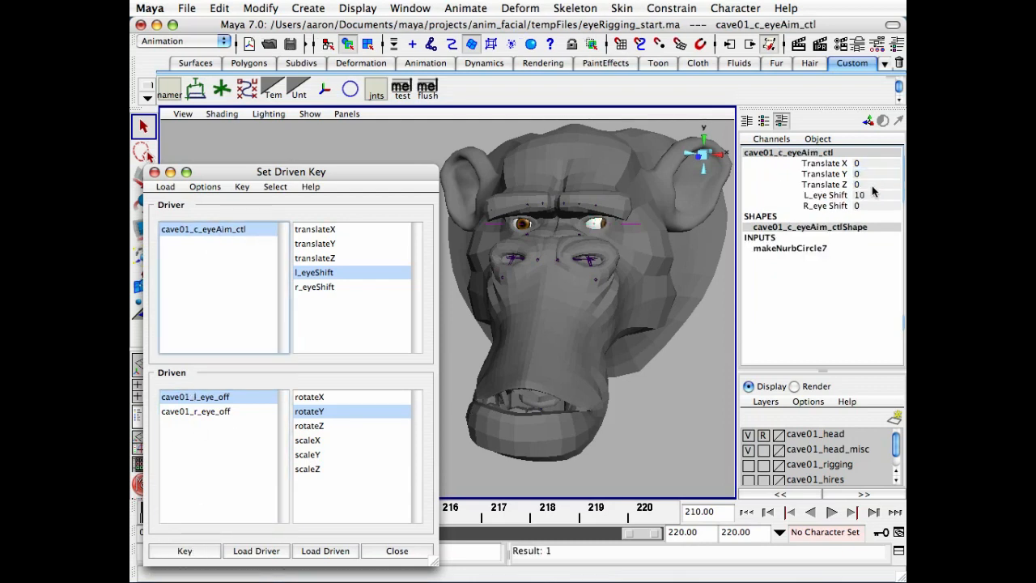
{"action": "left_click", "coordinate": [870, 184]}
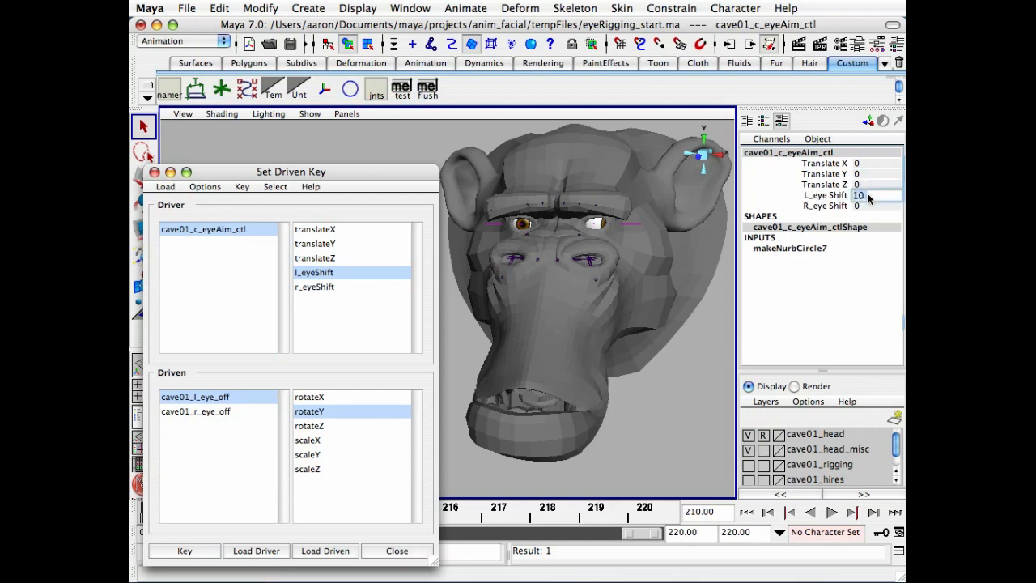
{"action": "type", "text": "0"}
{"action": "key", "text": "Return"}
Step: Pair r_eyeShift with the rotateY of cave01_r_eye_off, and set R_eye Shift on the aim control to -10
{"action": "left_click", "coordinate": [316, 287]}
{"action": "left_click", "coordinate": [212, 413]}
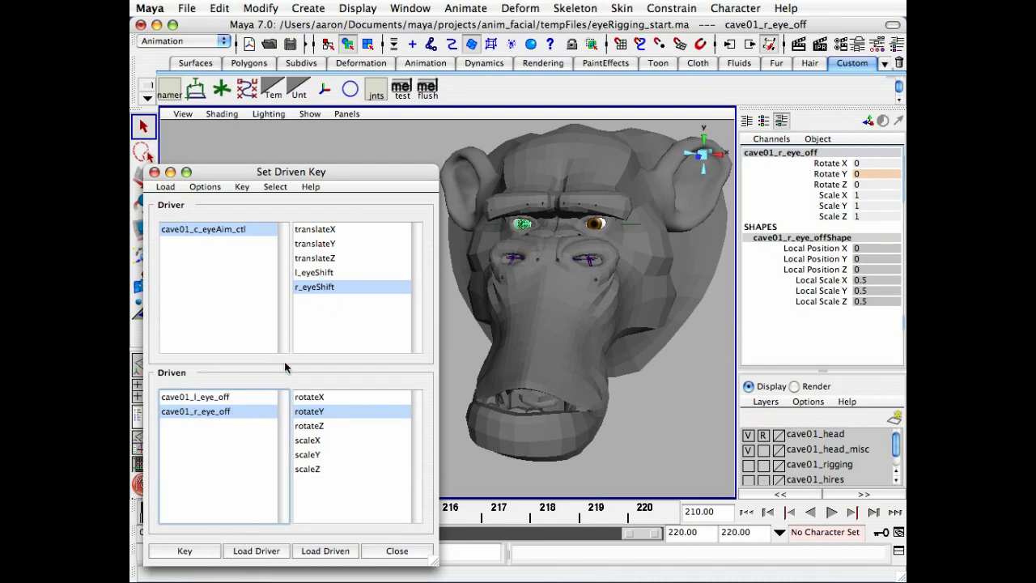
{"action": "left_click", "coordinate": [248, 231]}
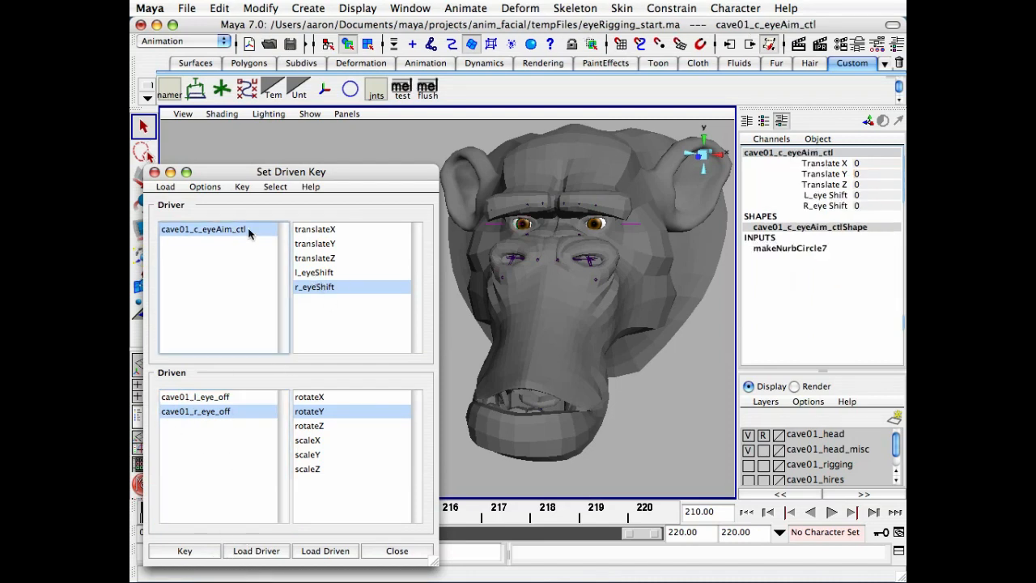
{"action": "left_click", "coordinate": [868, 205]}
{"action": "type", "text": "-10"}
{"action": "key", "text": "Return"}
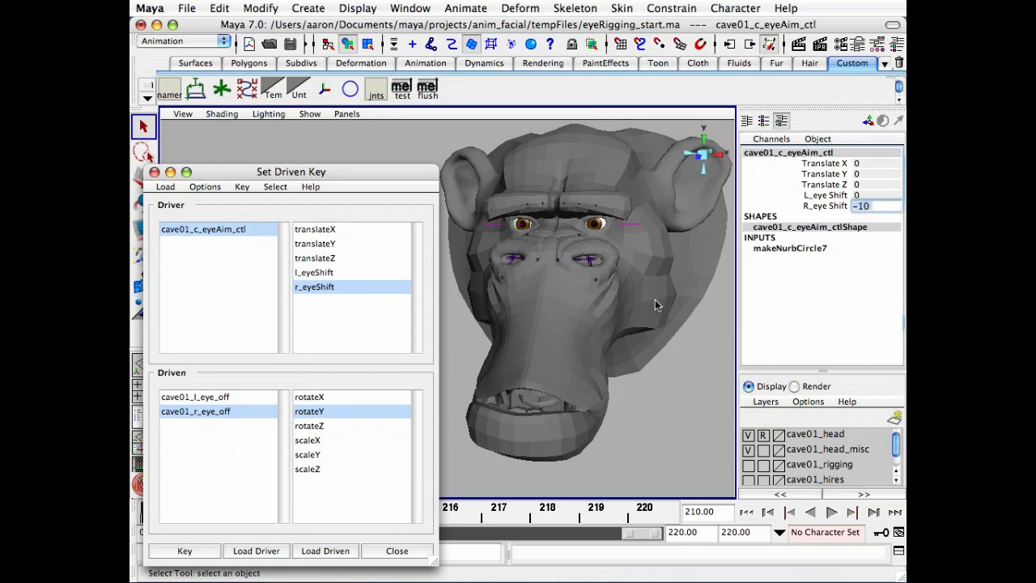
Step: Set Rotate Y of cave01_r_eye_off to 45 and key it against the r_eyeShift driver
{"action": "left_click", "coordinate": [174, 412]}
{"action": "left_click", "coordinate": [872, 175]}
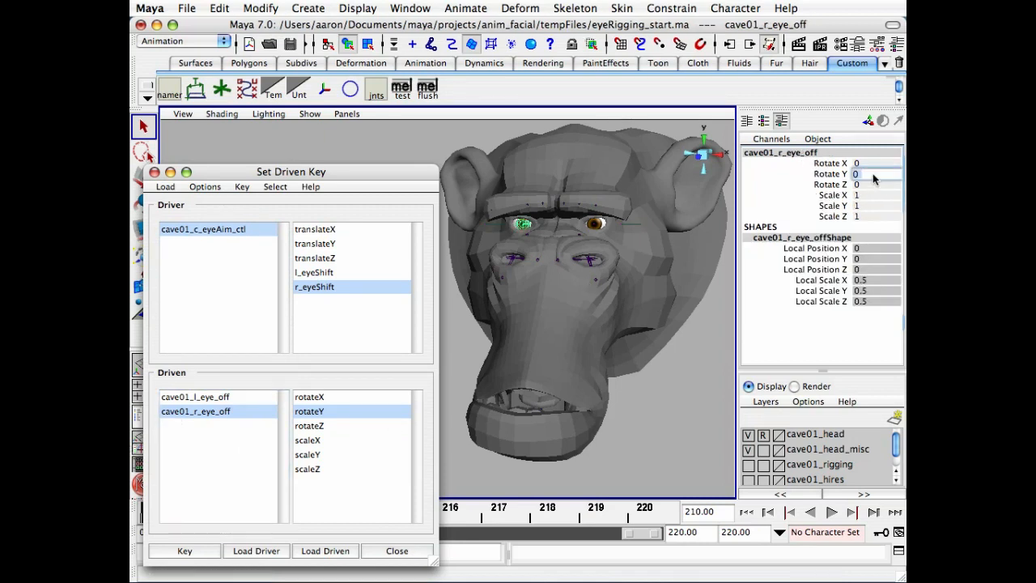
{"action": "key", "text": "Return"}
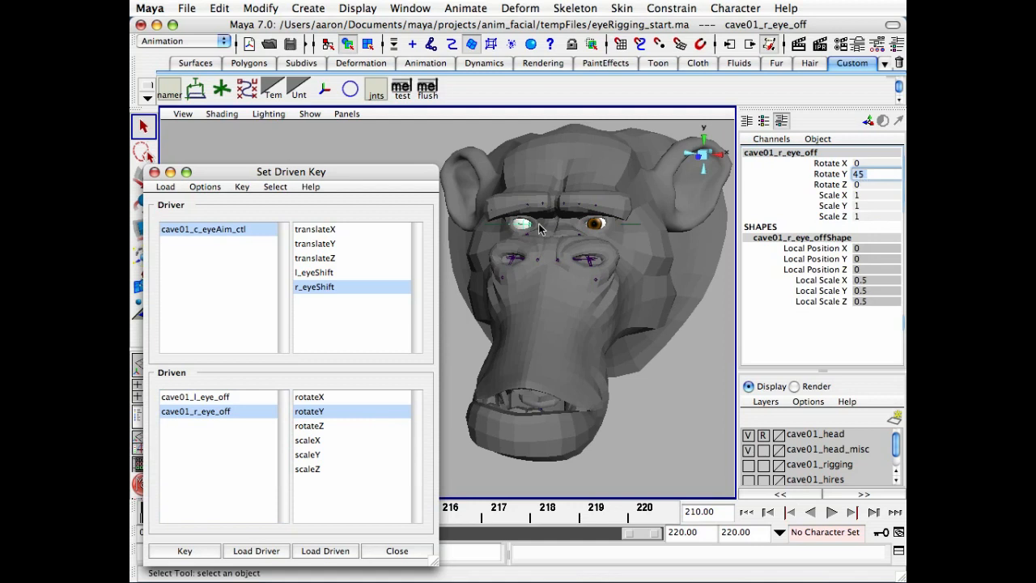
{"action": "left_click", "coordinate": [228, 412]}
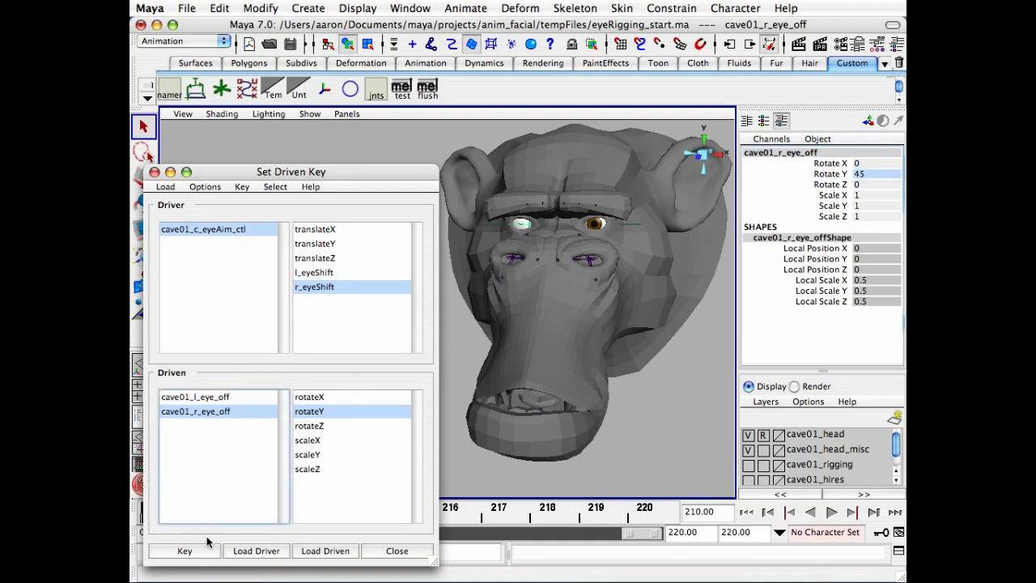
Step: Set R_eye Shift on cave01_c_eyeAim_ctl to 10
{"action": "left_click", "coordinate": [226, 230]}
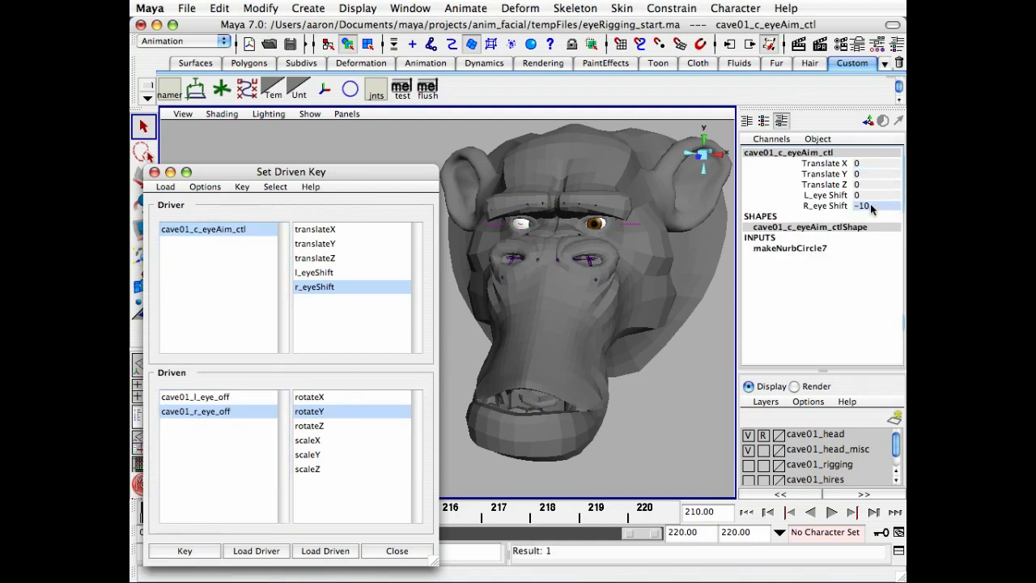
{"action": "type", "text": "10"}
{"action": "key", "text": "Return"}
Step: Set Rotate Y of cave01_r_eye_off to -45 and key it against the r_eyeShift driver
{"action": "left_click", "coordinate": [174, 413]}
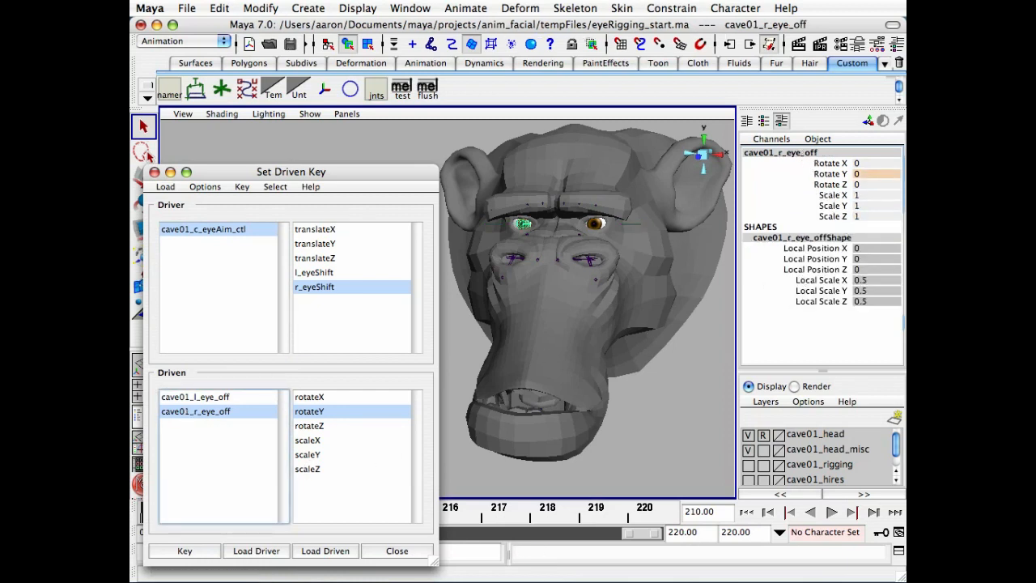
{"action": "left_click", "coordinate": [872, 175]}
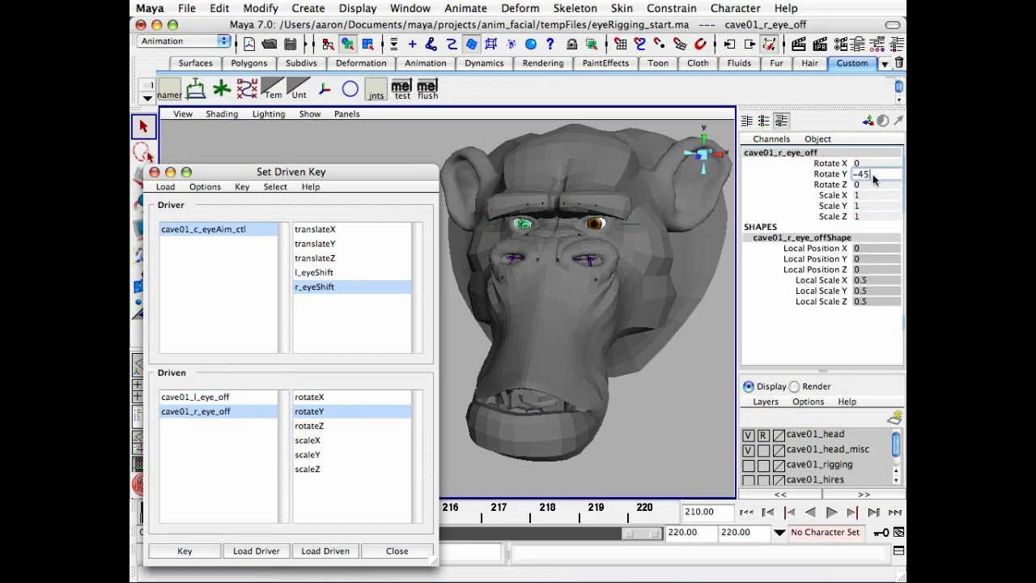
{"action": "key", "text": "Return"}
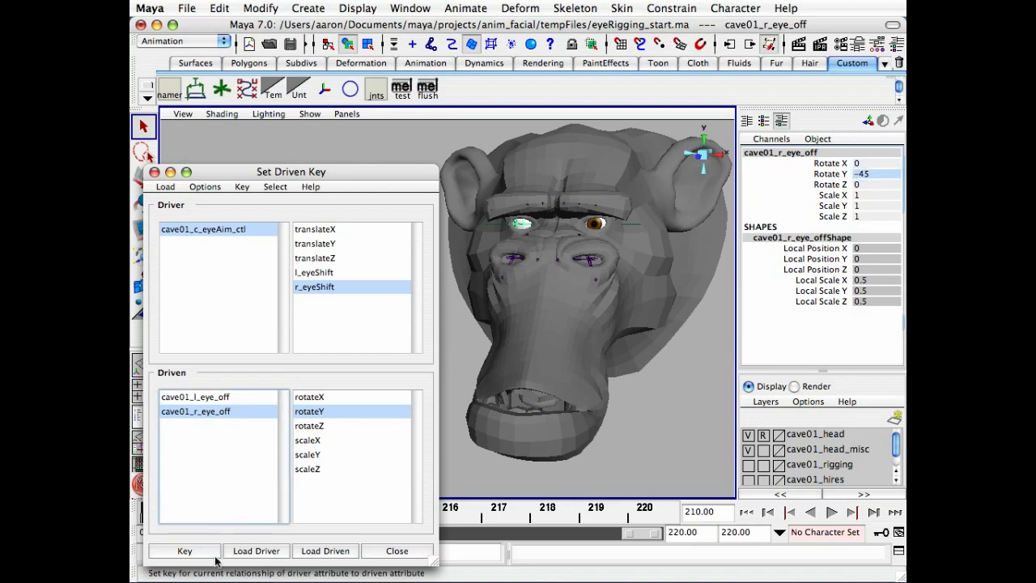
{"action": "left_click", "coordinate": [184, 550]}
Step: Reset R_eye Shift on cave01_c_eyeAim_ctl to 0 and close the Set Driven Key window
{"action": "left_click", "coordinate": [235, 233]}
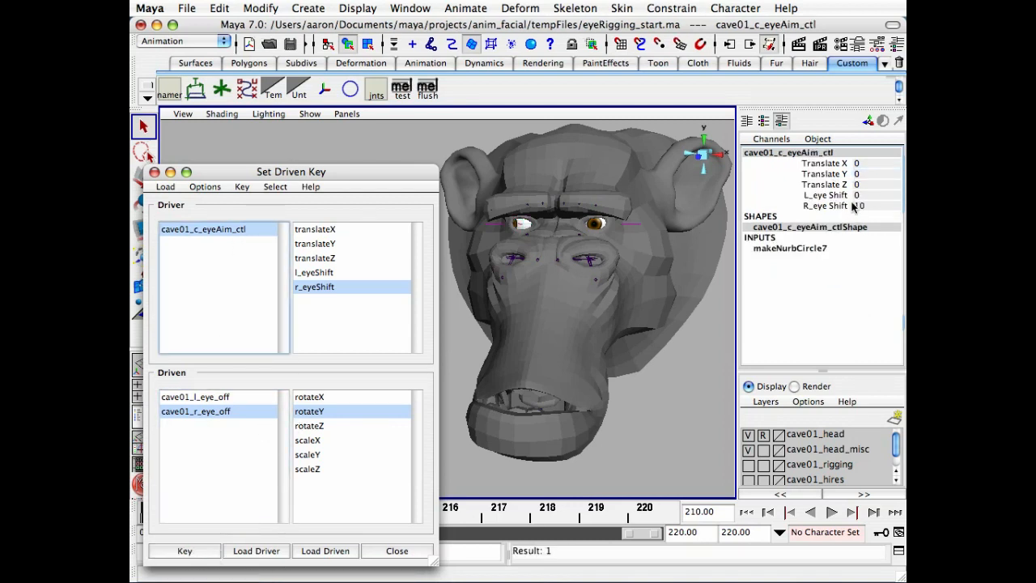
{"action": "left_click", "coordinate": [856, 206]}
{"action": "type", "text": "10"}
{"action": "key", "text": "Return"}
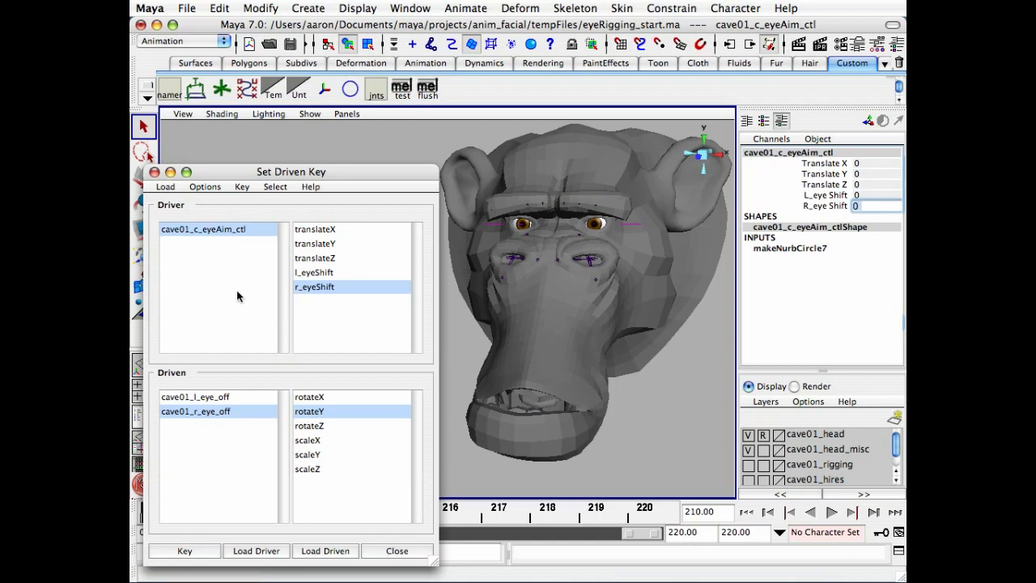
{"action": "left_click", "coordinate": [219, 233]}
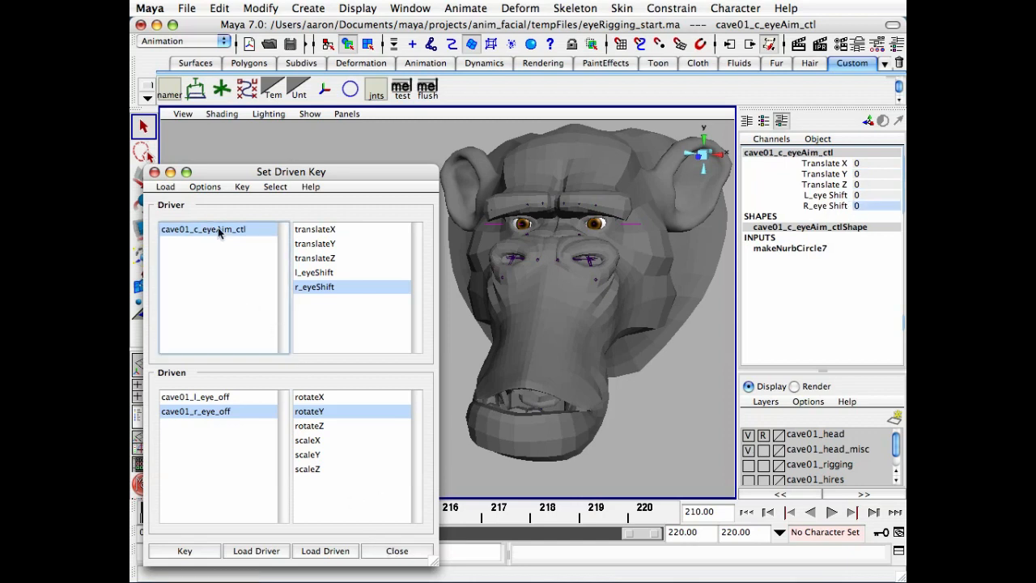
{"action": "left_click", "coordinate": [410, 555]}
Step: Test L_eye Shift and R_eye Shift together on the aim control with the eyes in close-up, and undo the change
{"action": "left_click", "coordinate": [826, 195]}
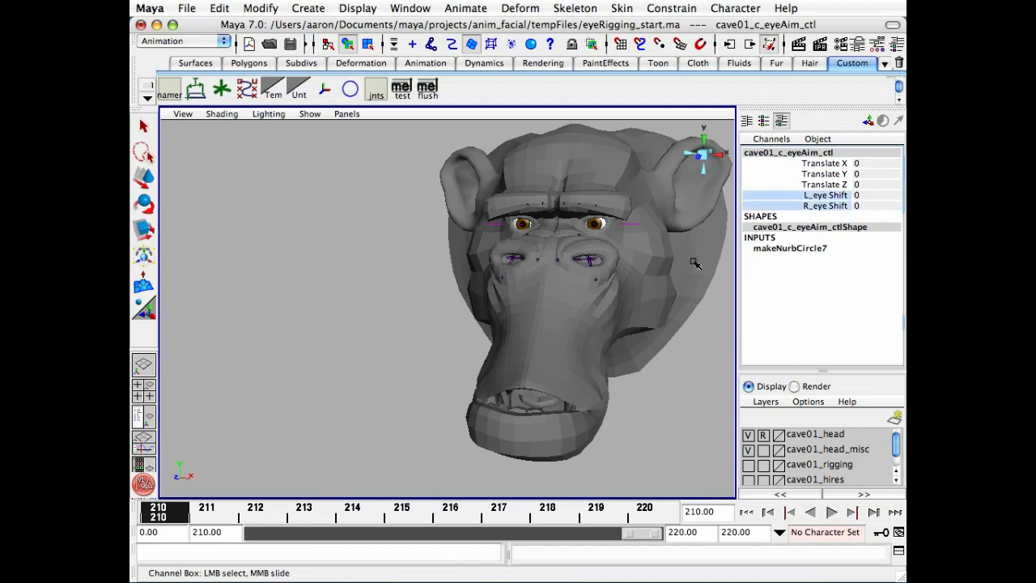
{"action": "middle_click_drag", "start_coordinate": [555, 300], "coordinate": [478, 377], "text": "alt"}
{"action": "right_click_drag", "start_coordinate": [477, 377], "coordinate": [661, 317], "text": "alt"}
{"action": "left_click_drag", "start_coordinate": [661, 317], "coordinate": [578, 322], "text": "alt"}
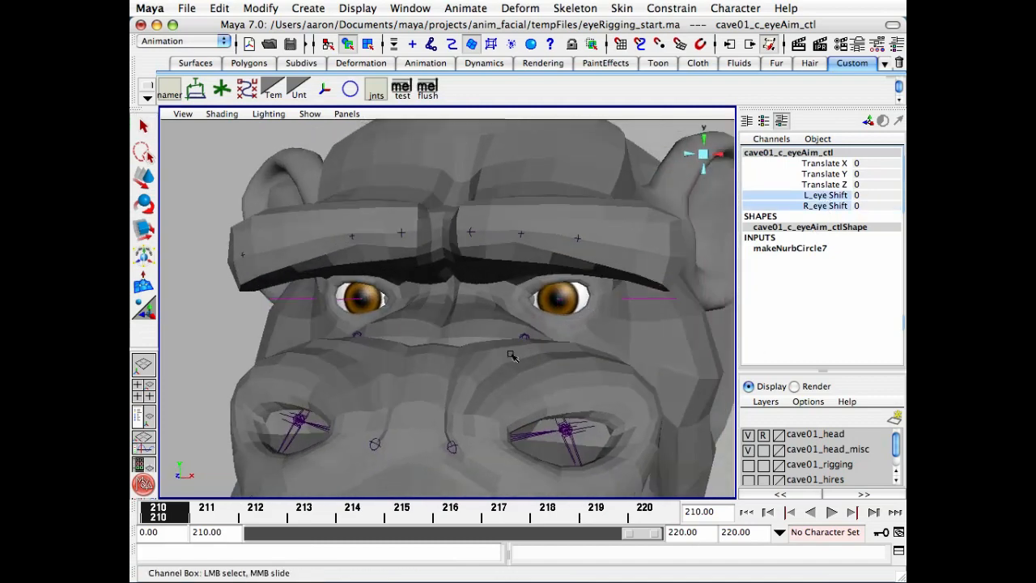
{"action": "mouse_move", "coordinate": [479, 365]}
{"action": "middle_mouse_down"}
{"action": "mouse_move", "coordinate": [421, 366]}
{"action": "mouse_move", "coordinate": [566, 361]}
{"action": "mouse_move", "coordinate": [421, 364]}
{"action": "mouse_move", "coordinate": [488, 369]}
{"action": "middle_mouse_up"}
{"action": "key", "text": "z"}
Step: Deselect everything, make curves selectable again, and select the cave01_c_eyeAim_ctl curve in front of the head
{"action": "right_click_drag", "start_coordinate": [488, 370], "coordinate": [445, 356], "text": "alt"}
{"action": "left_click_drag", "start_coordinate": [445, 356], "coordinate": [479, 280], "text": "alt"}
{"action": "right_click_drag", "start_coordinate": [480, 280], "coordinate": [446, 273], "text": "alt"}
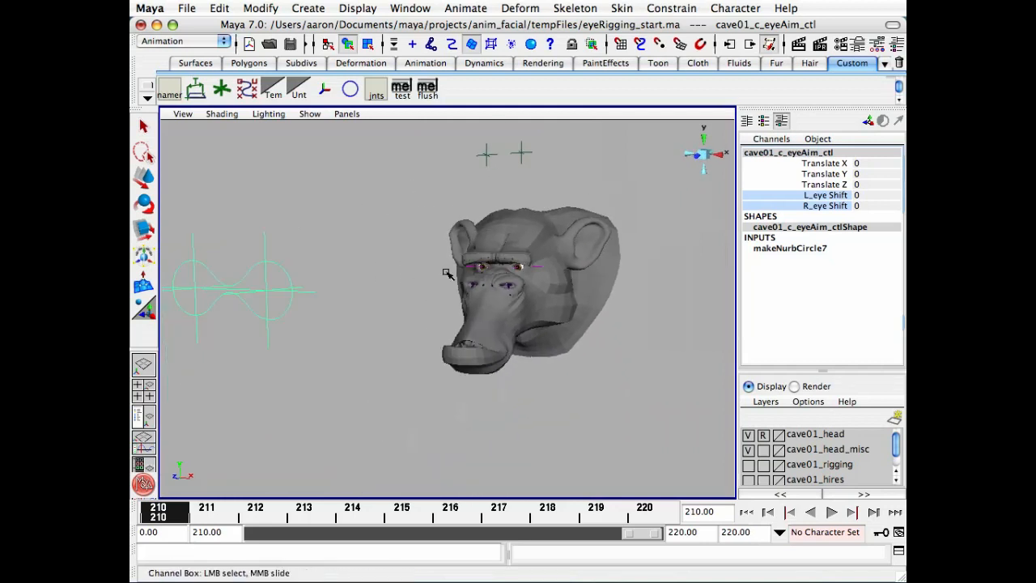
{"action": "key", "text": "q"}
{"action": "left_click", "coordinate": [359, 366]}
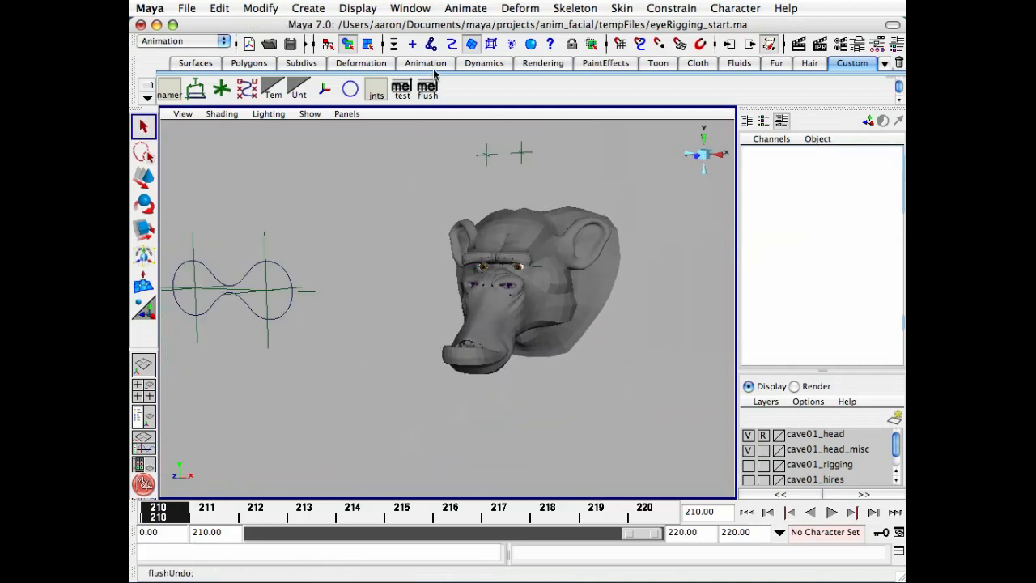
{"action": "left_click", "coordinate": [451, 43]}
{"action": "left_click", "coordinate": [285, 308]}
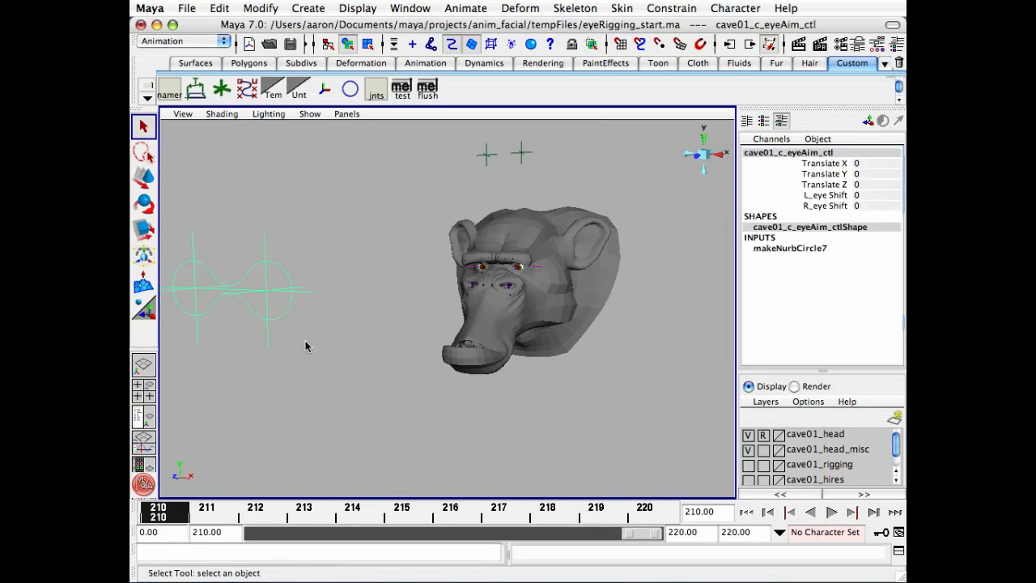
Step: Move the aim control to about Translate X 6.17 and Y -2.851, and offset the right eye with R_eye Shift 7
{"action": "key", "text": "w"}
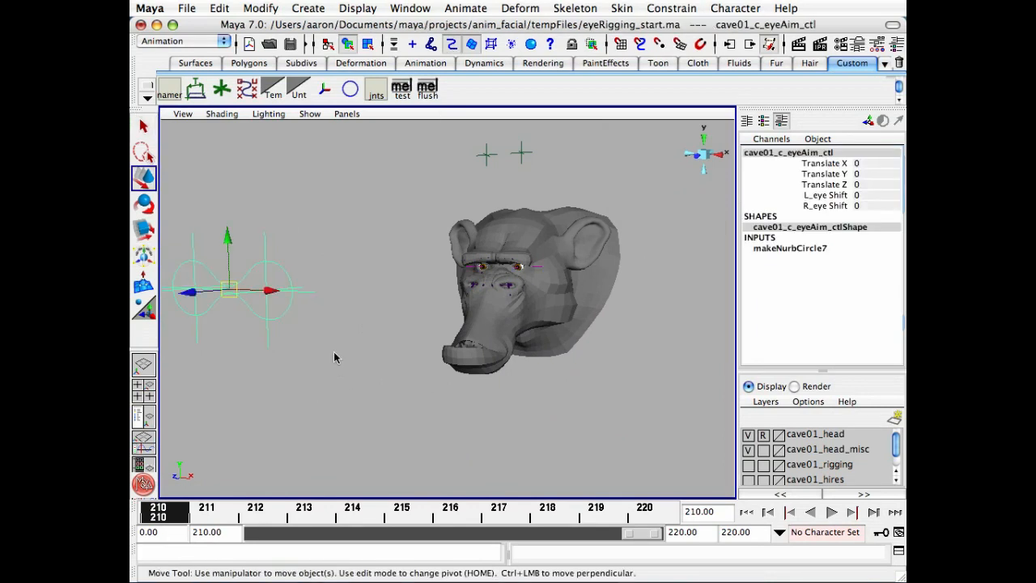
{"action": "left_click_drag", "start_coordinate": [194, 292], "coordinate": [485, 468], "text": "ctrl"}
{"action": "right_click_drag", "start_coordinate": [336, 381], "coordinate": [726, 373], "text": "alt"}
{"action": "middle_click_drag", "start_coordinate": [497, 305], "coordinate": [367, 397], "text": "alt"}
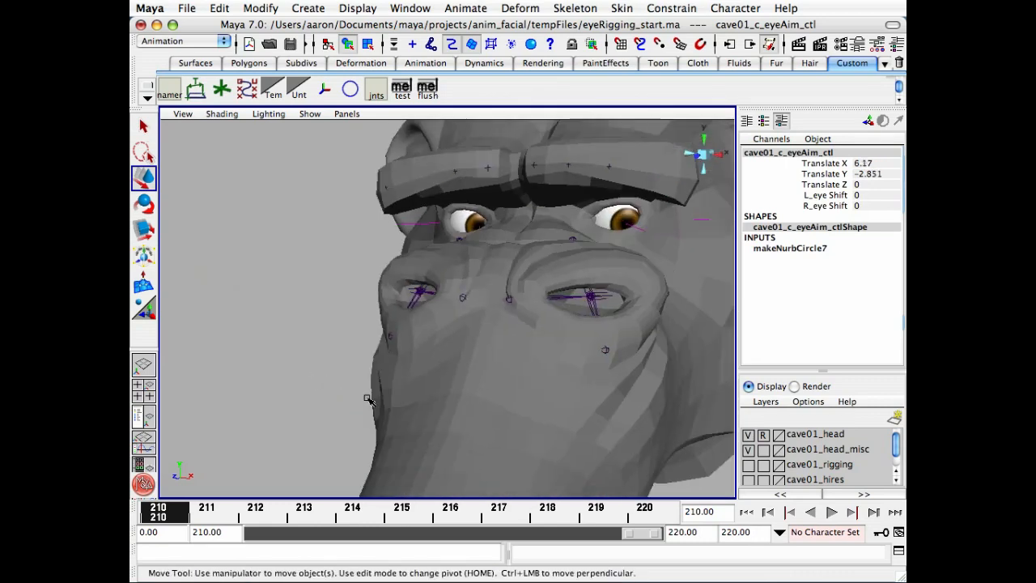
{"action": "right_click_drag", "start_coordinate": [367, 397], "coordinate": [477, 388], "text": "alt"}
{"action": "middle_click_drag", "start_coordinate": [541, 314], "coordinate": [452, 394], "text": "alt"}
{"action": "left_click_drag", "start_coordinate": [702, 316], "coordinate": [530, 296], "text": "alt"}
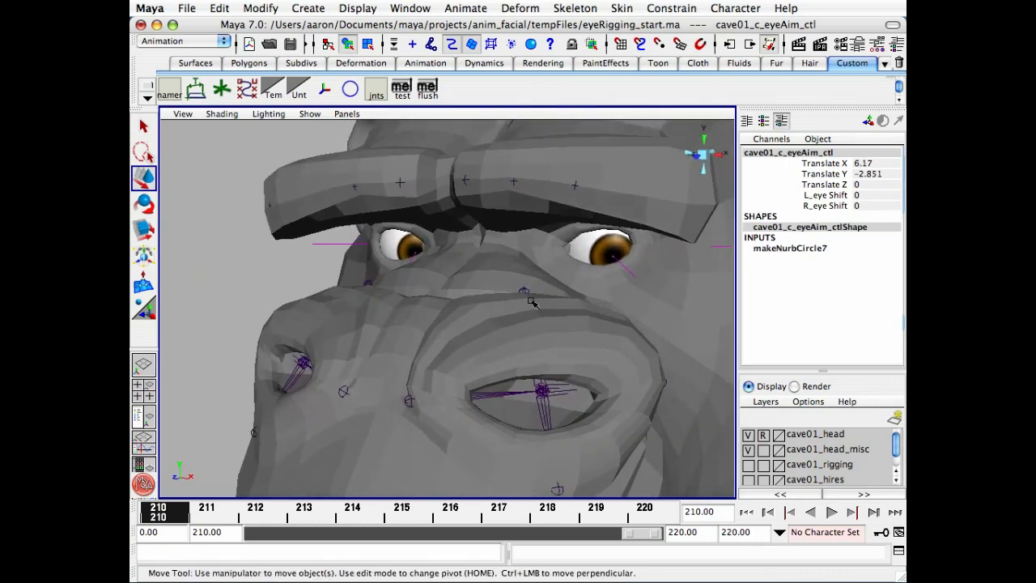
{"action": "left_click", "coordinate": [834, 206]}
{"action": "middle_click_drag", "start_coordinate": [491, 320], "coordinate": [545, 321]}
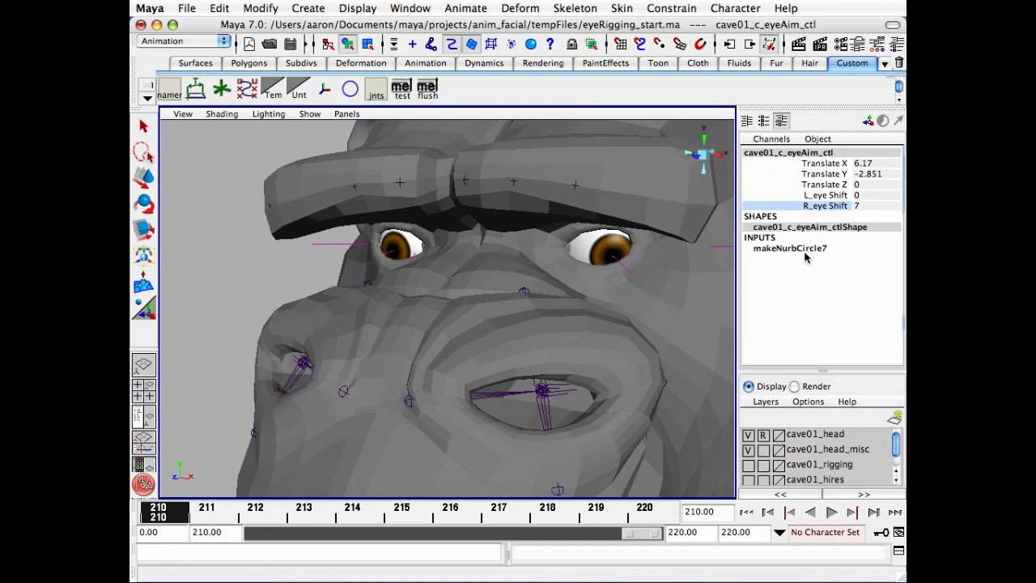
Step: Reset all translate and eye shift channels of cave01_c_eyeAim_ctl to 0
{"action": "left_click_drag", "start_coordinate": [867, 165], "coordinate": [868, 205]}
{"action": "left_click", "coordinate": [868, 206]}
{"action": "type", "text": "0"}
{"action": "key", "text": "Return"}
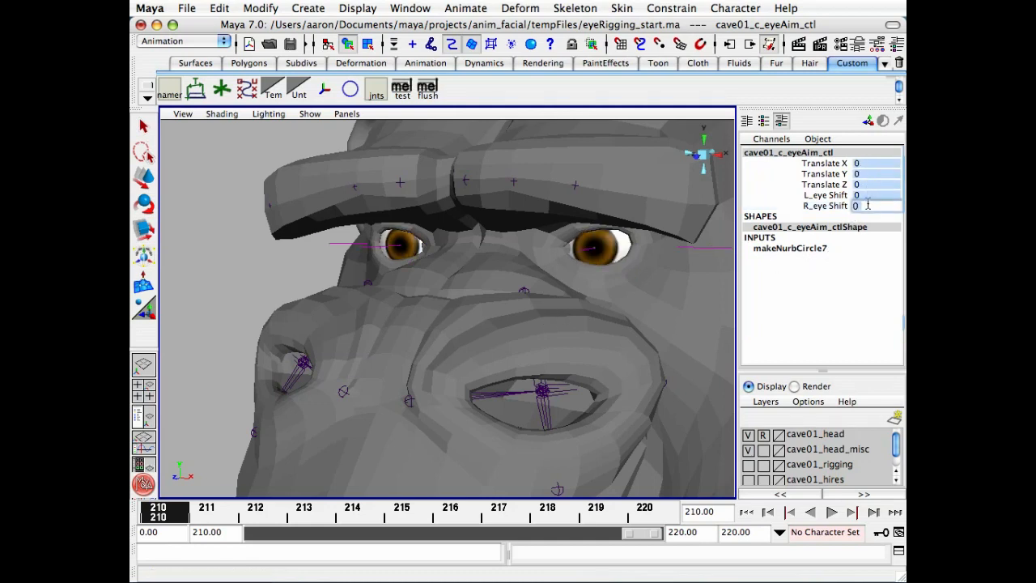
Step: Test how the eyes follow the aim control by moving it several times, undoing each move
{"action": "right_click_drag", "start_coordinate": [488, 356], "coordinate": [416, 359], "text": "alt"}
{"action": "middle_click_drag", "start_coordinate": [547, 349], "coordinate": [564, 301], "text": "alt"}
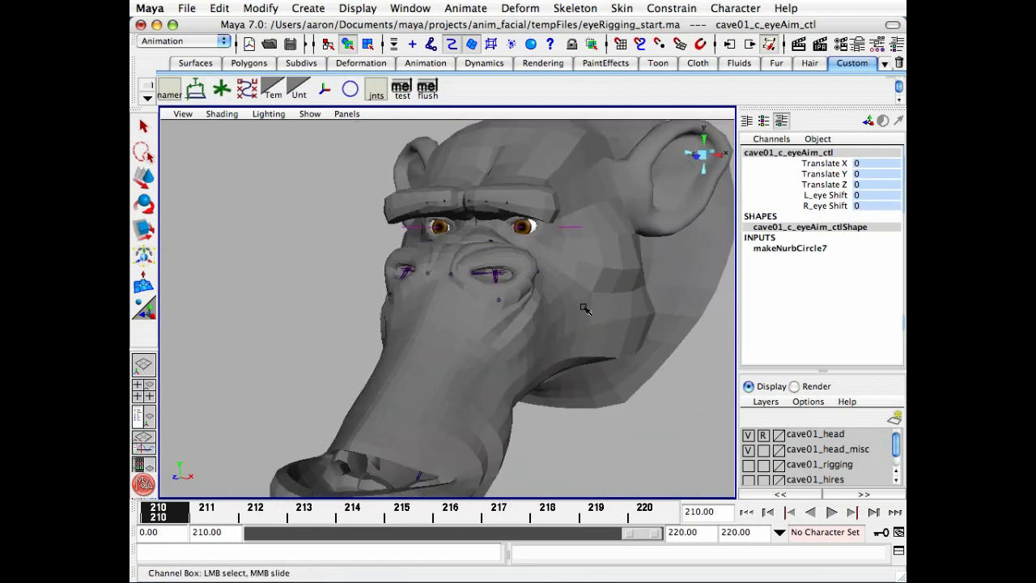
{"action": "right_click_drag", "start_coordinate": [585, 308], "coordinate": [439, 391], "text": "alt"}
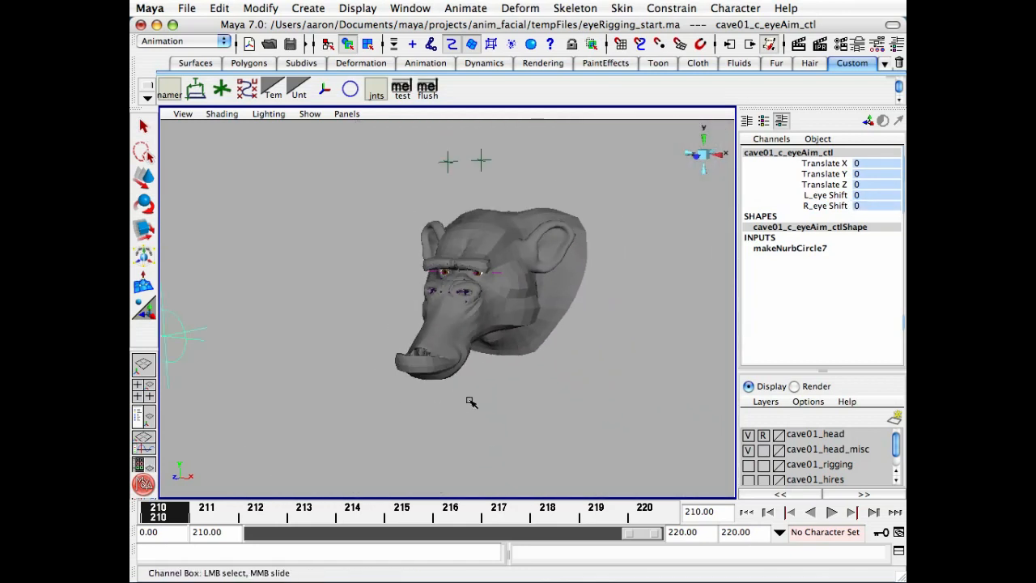
{"action": "key", "text": "w"}
{"action": "middle_click_drag", "start_coordinate": [503, 406], "coordinate": [516, 378]}
{"action": "key", "text": "z"}
{"action": "right_click_drag", "start_coordinate": [402, 425], "coordinate": [798, 388], "text": "alt"}
{"action": "middle_click_drag", "start_coordinate": [605, 315], "coordinate": [608, 417], "text": "alt"}
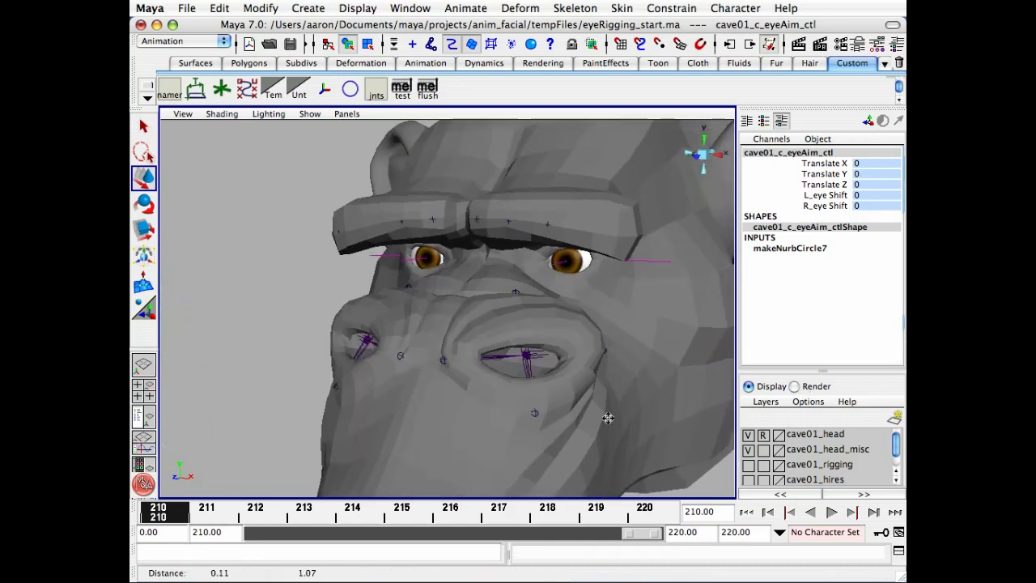
{"action": "middle_click_drag", "start_coordinate": [525, 416], "coordinate": [481, 437]}
{"action": "key", "text": "z"}
{"action": "middle_click_drag", "start_coordinate": [434, 326], "coordinate": [301, 324]}
{"action": "key", "text": "z"}
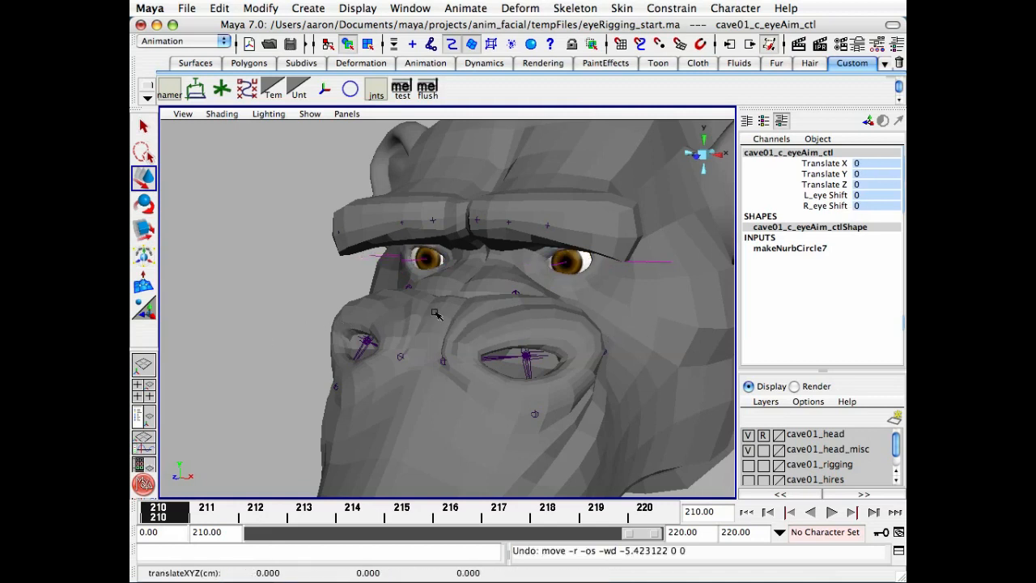
{"action": "right_click_drag", "start_coordinate": [539, 299], "coordinate": [384, 316], "text": "alt"}
{"action": "left_click_drag", "start_coordinate": [384, 316], "coordinate": [364, 311], "text": "alt"}
{"action": "middle_click_drag", "start_coordinate": [365, 312], "coordinate": [523, 322], "text": "alt"}
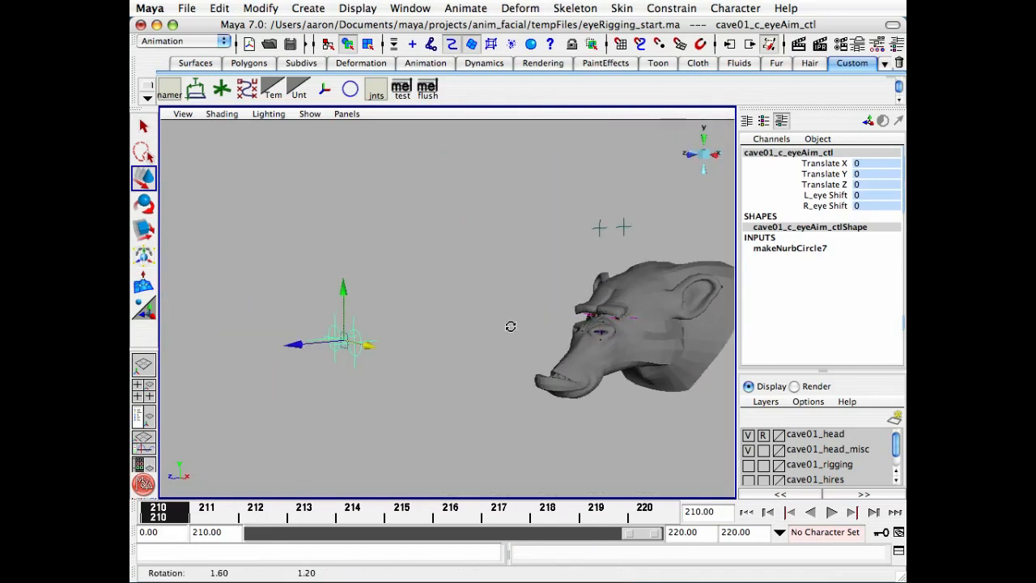